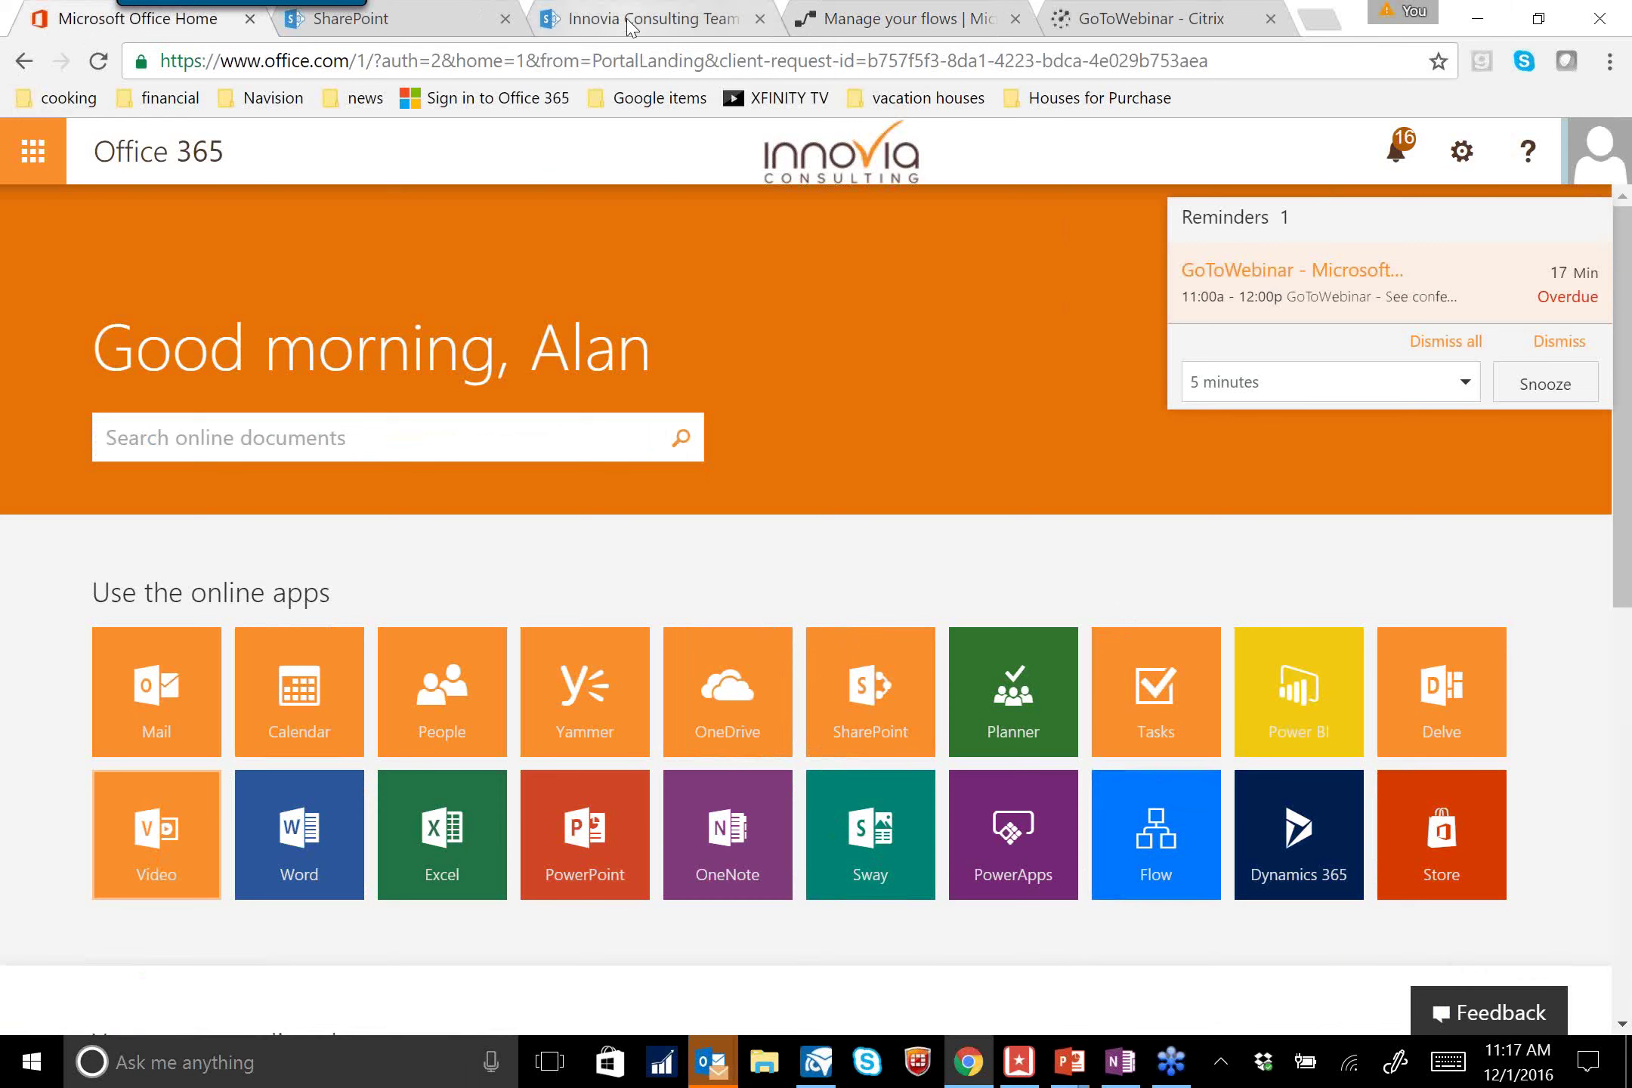
Check the run history of the Google Calendar to Office 365 Calendar flow in Microsoft Flow and return to the flow list
{"action": "left_click", "coordinate": [895, 20]}
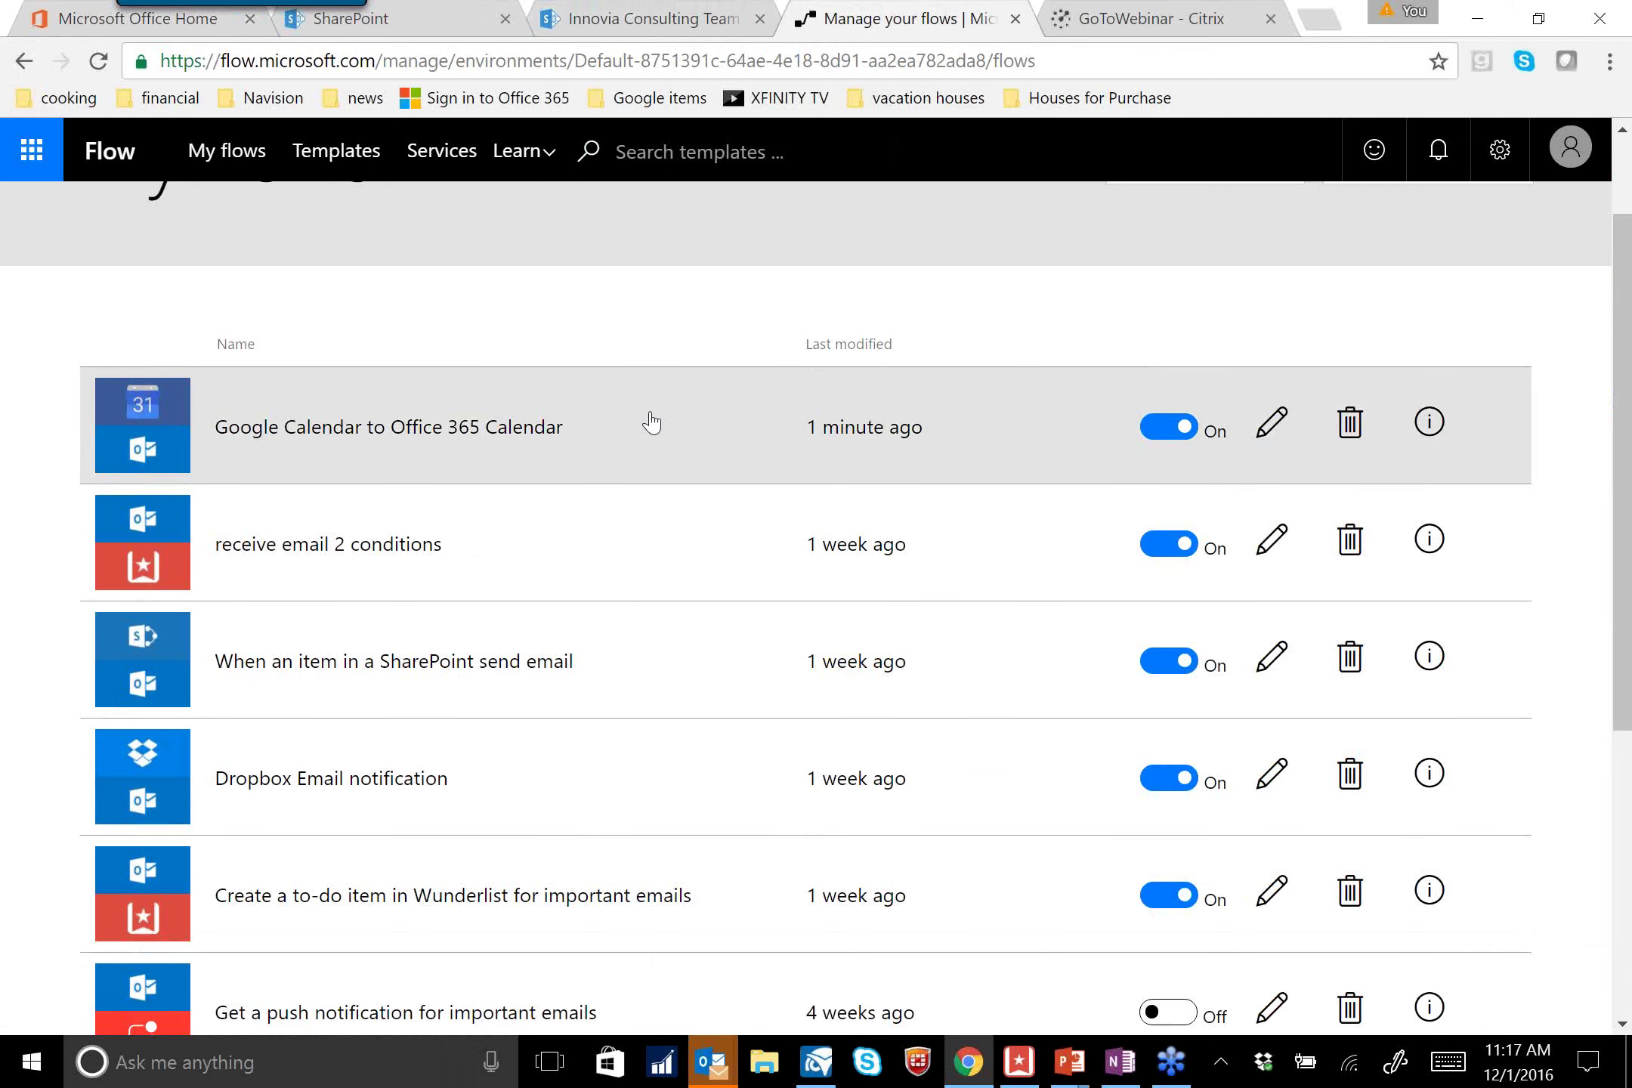
{"action": "left_click", "coordinate": [1425, 432]}
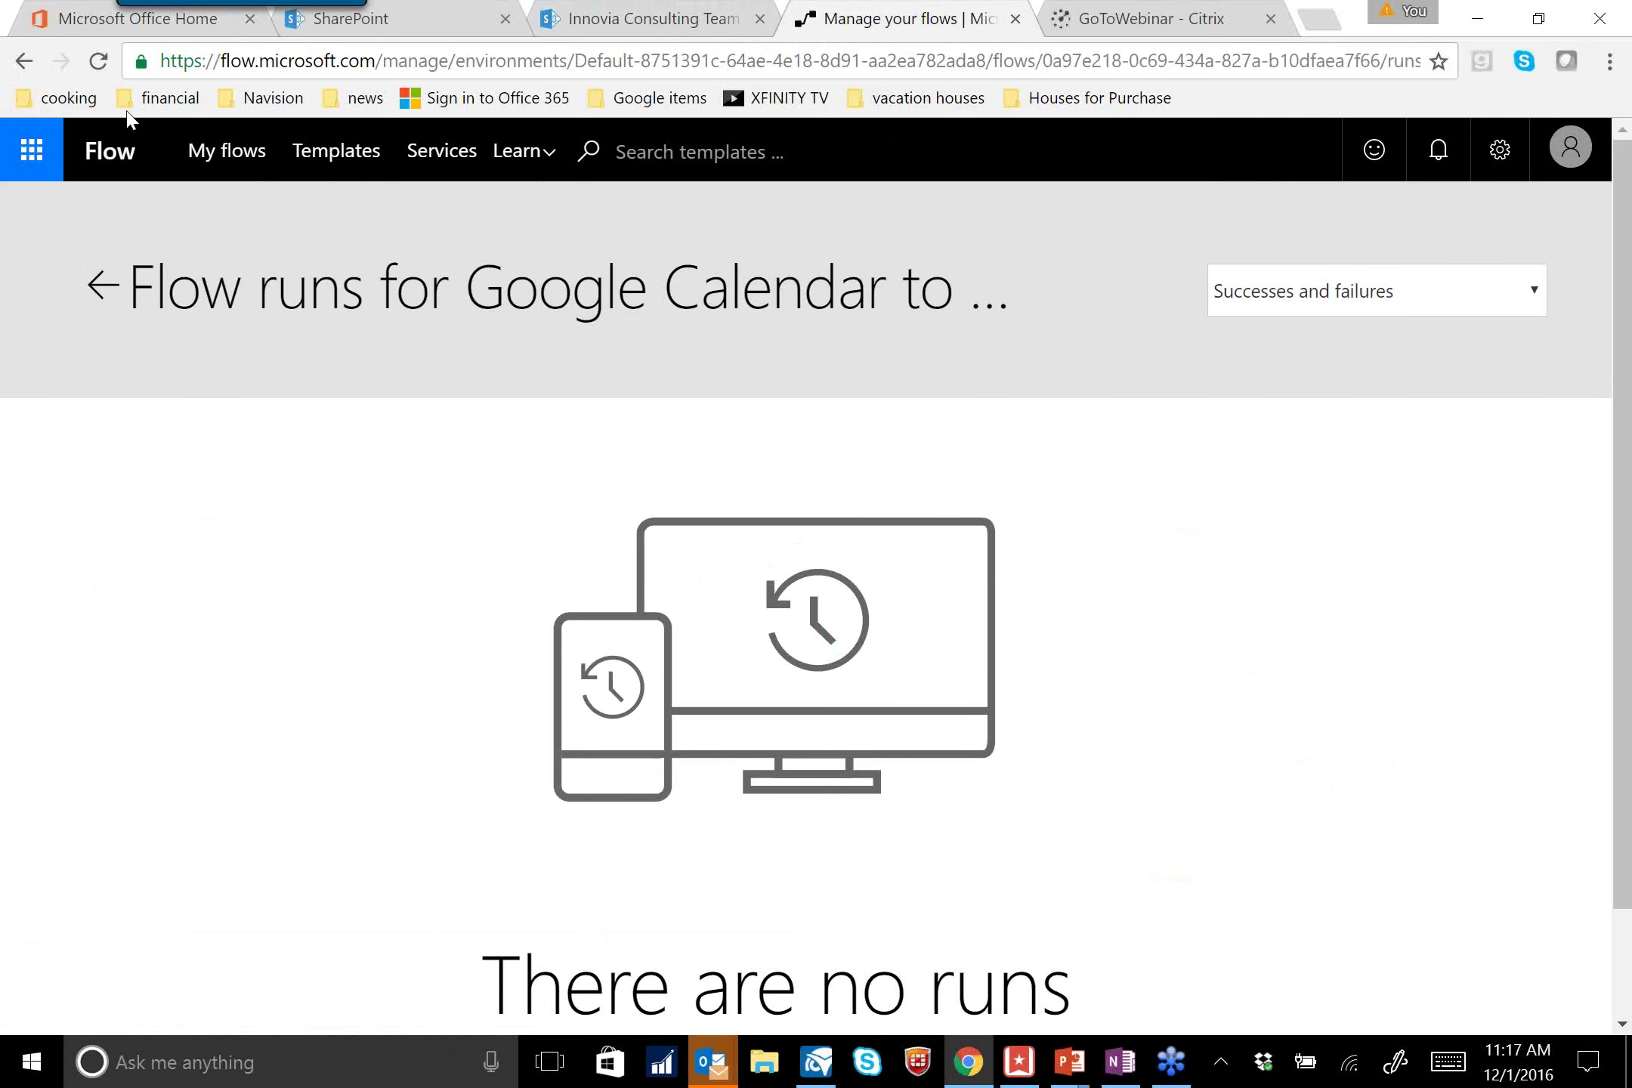
{"action": "left_click", "coordinate": [103, 281]}
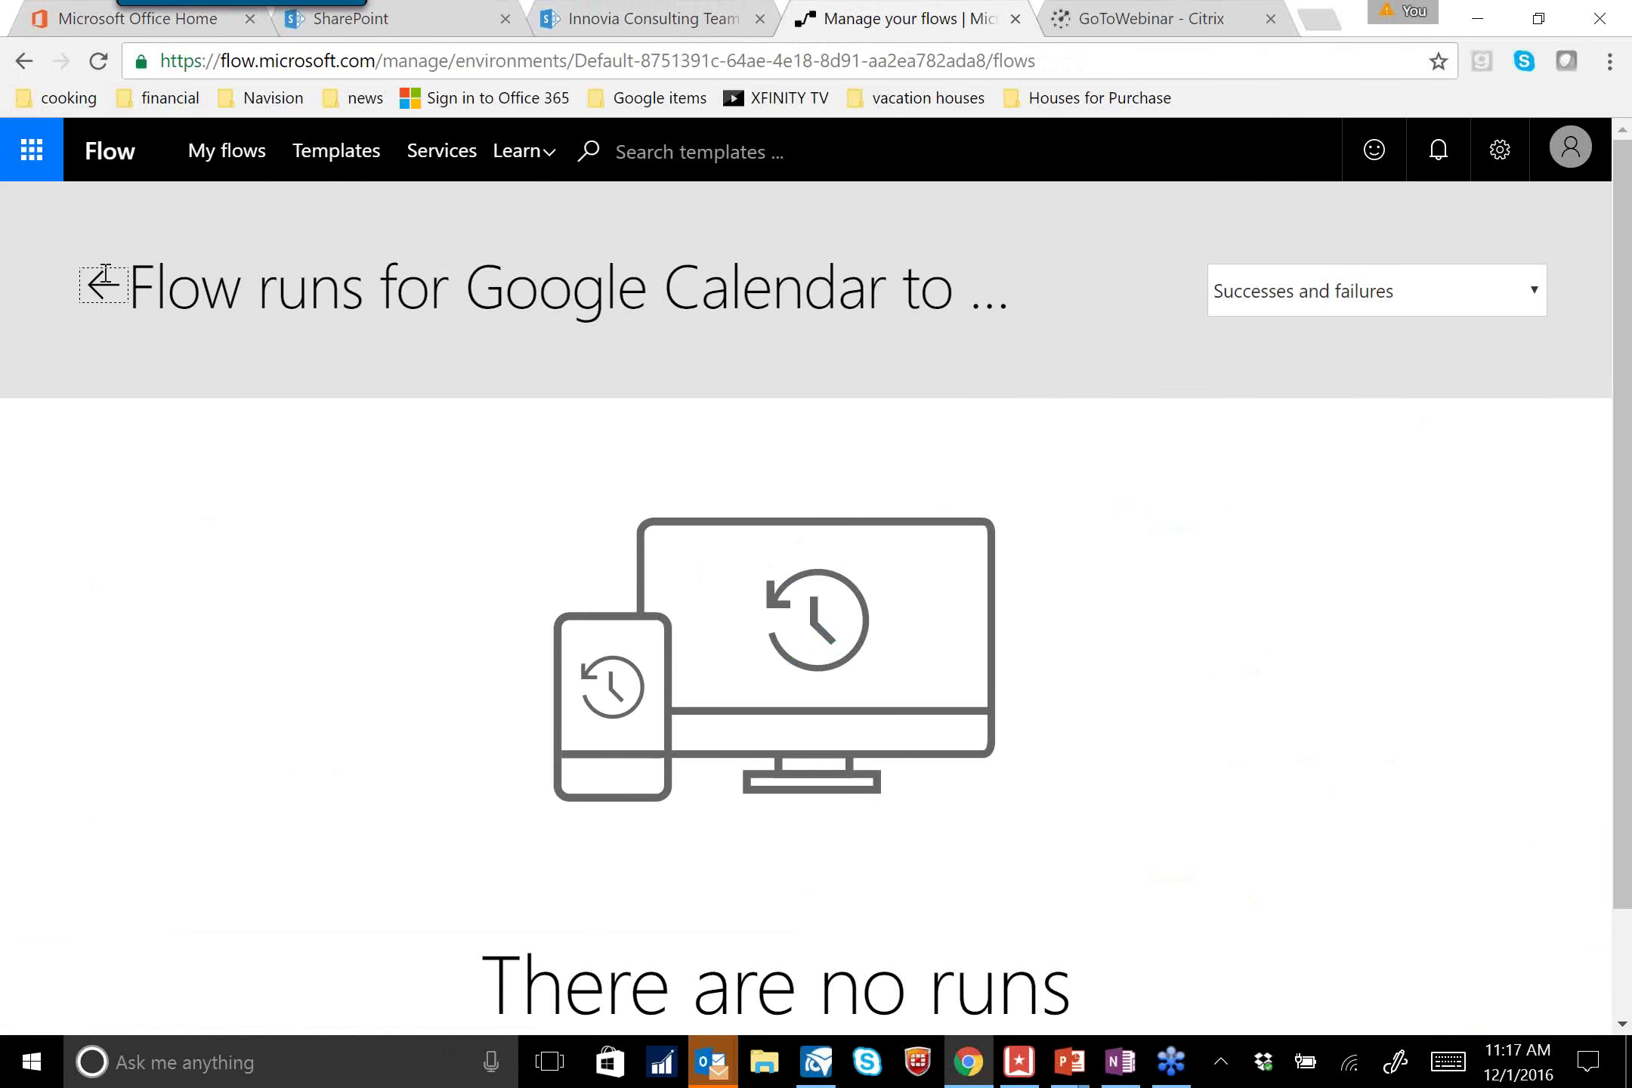
Open the Google Calendar to Office 365 Calendar flow, examine its trigger's calendar and the Create event field mappings, and close it without updating
{"action": "left_click", "coordinate": [588, 572]}
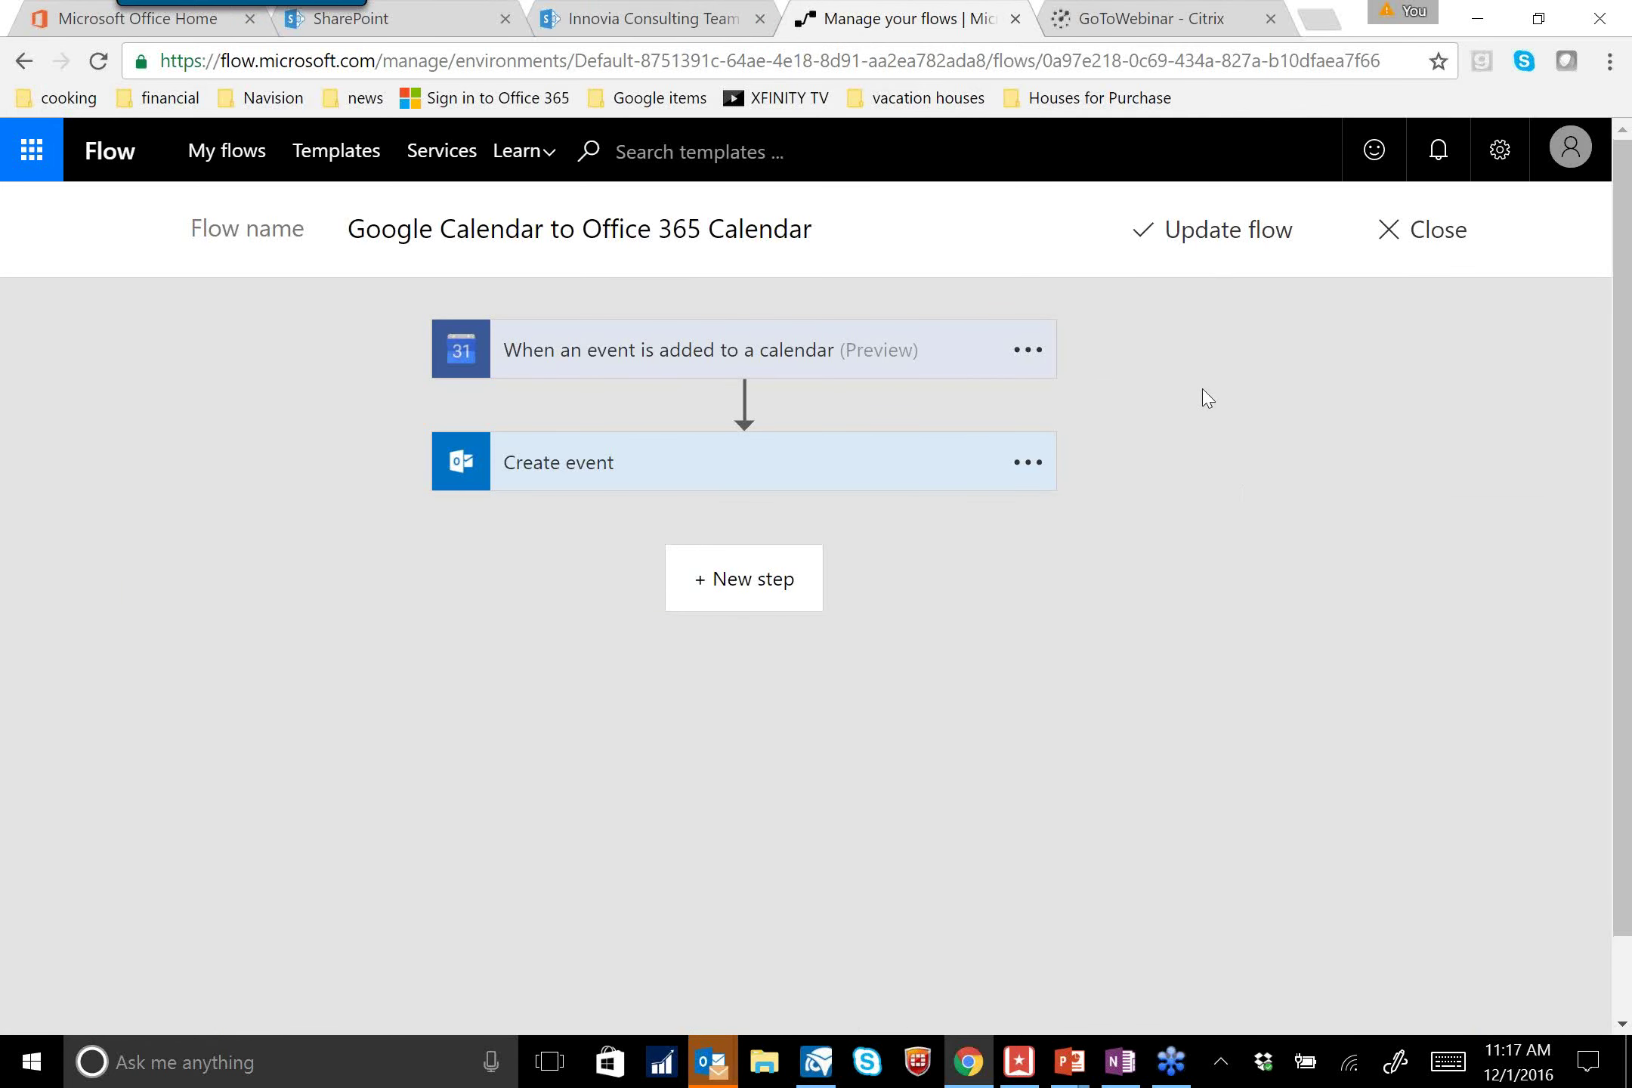
{"action": "left_click", "coordinate": [771, 354]}
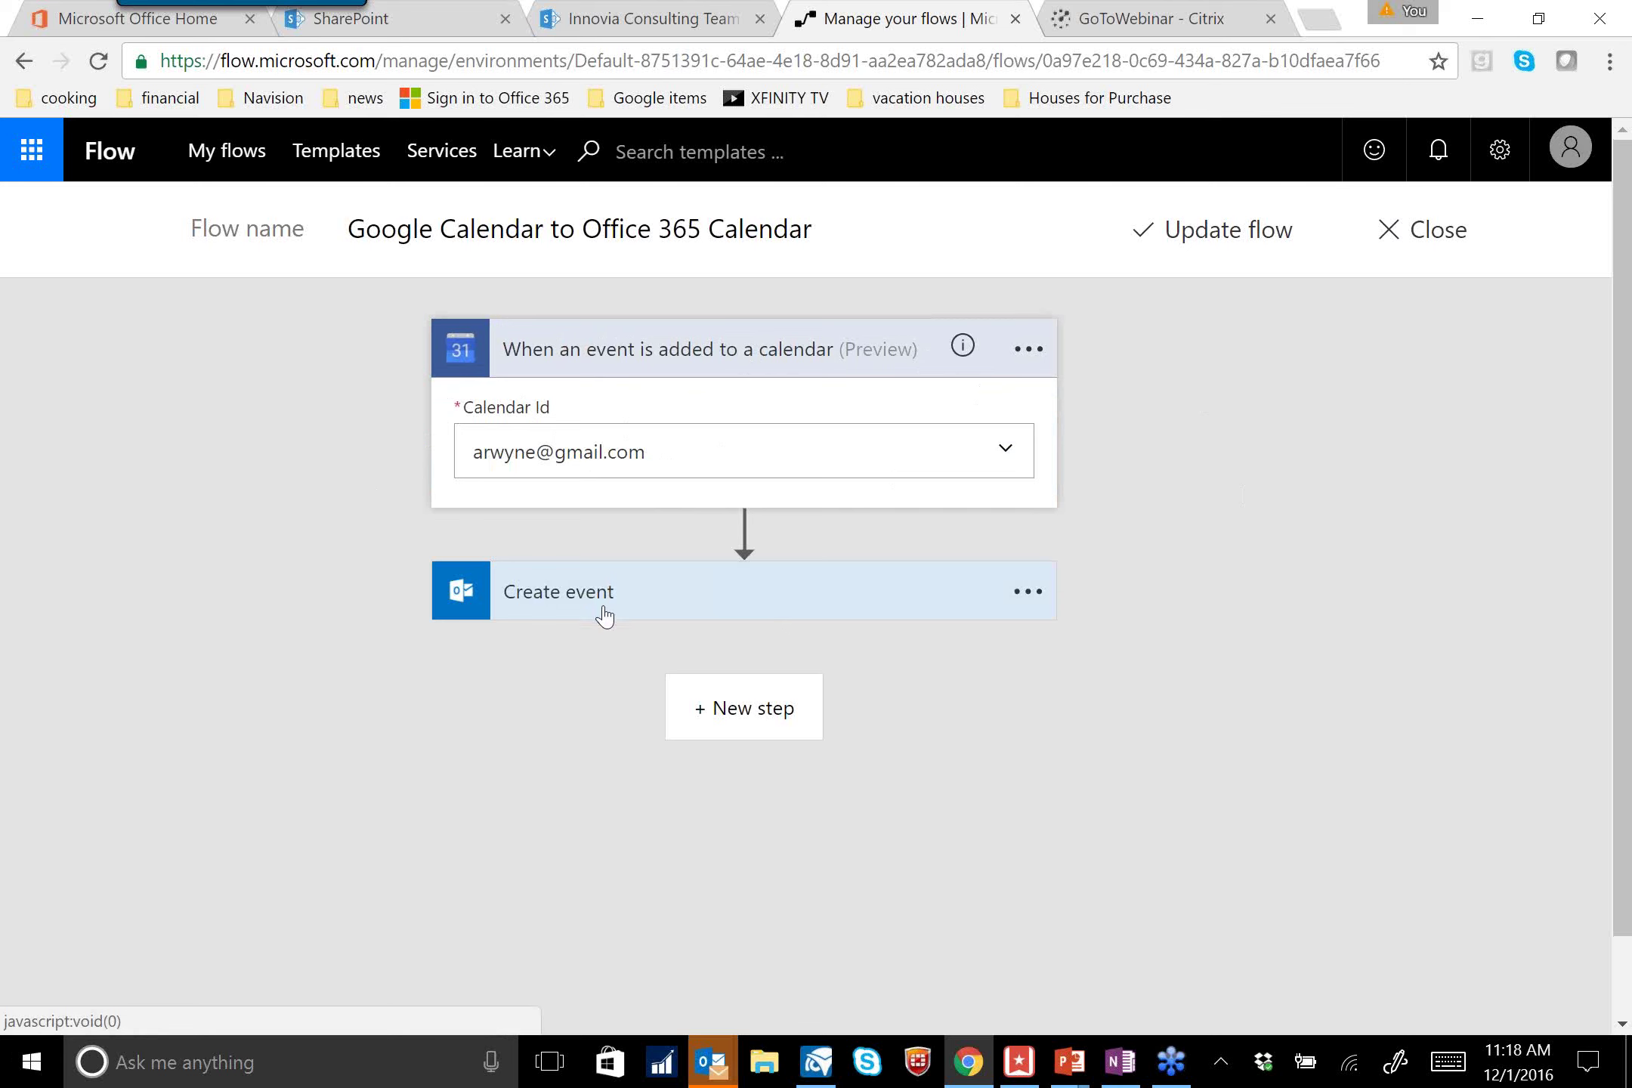
{"action": "left_click", "coordinate": [704, 609]}
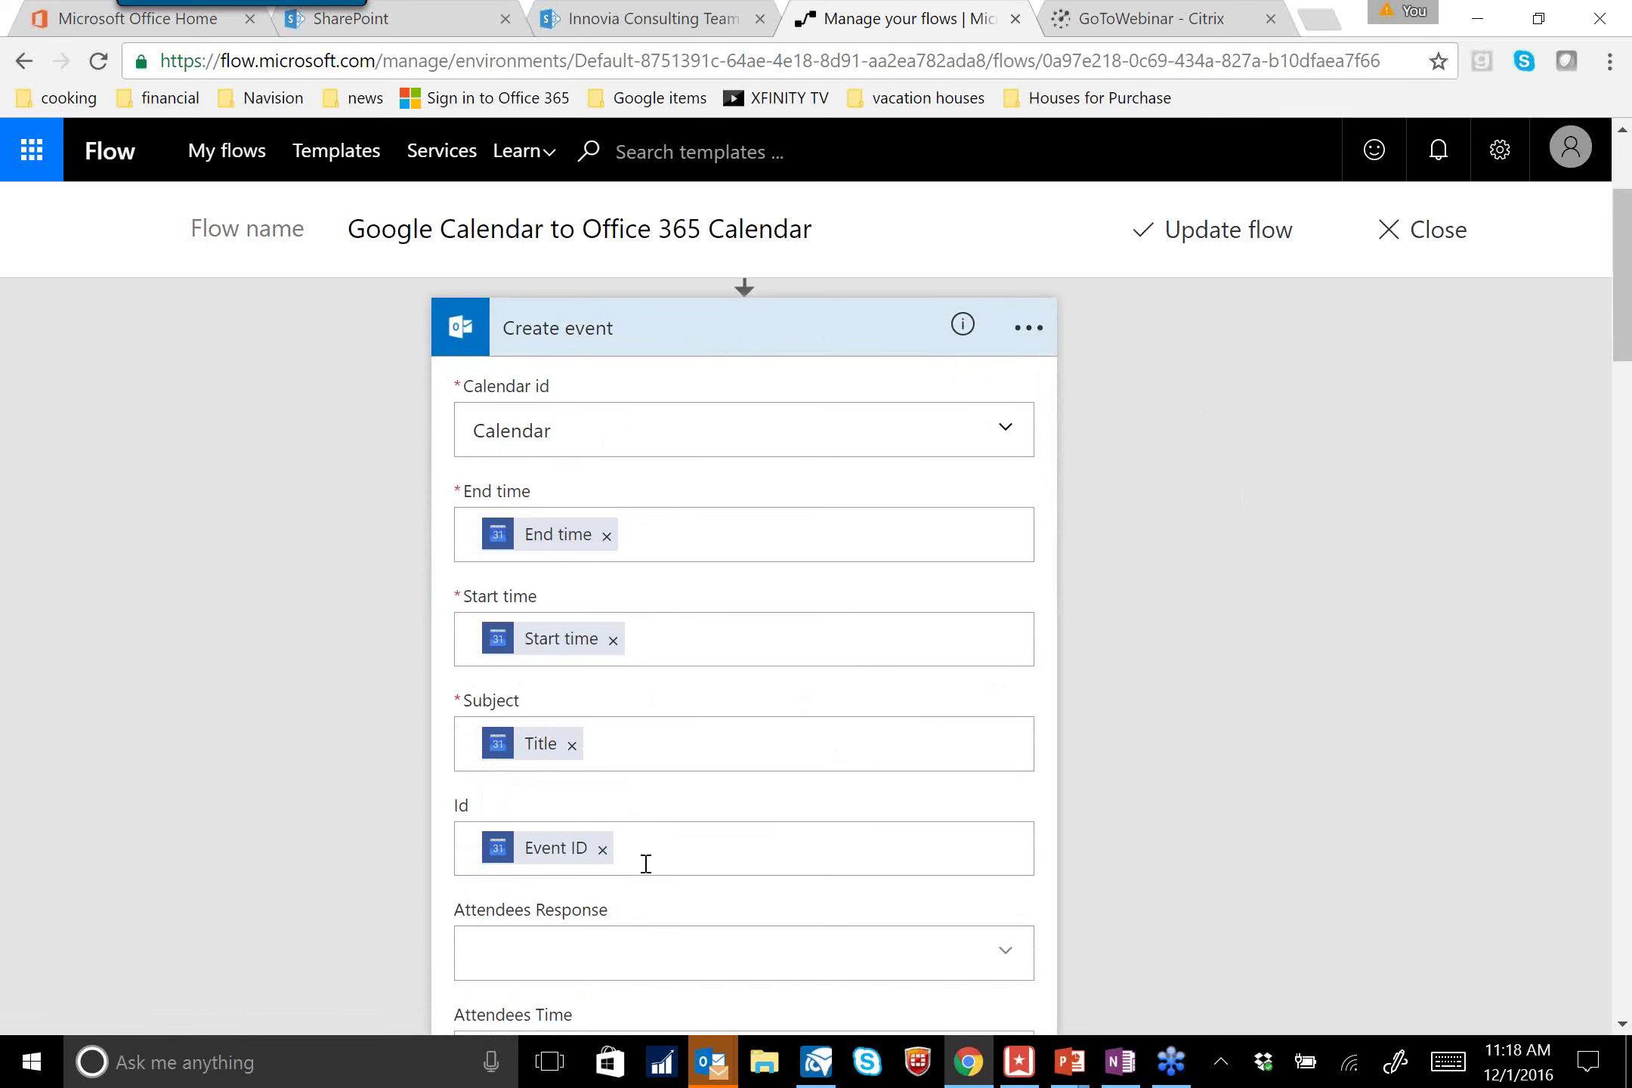
{"action": "scroll", "coordinate": [680, 840], "scroll_direction": "down", "scroll_amount": 8}
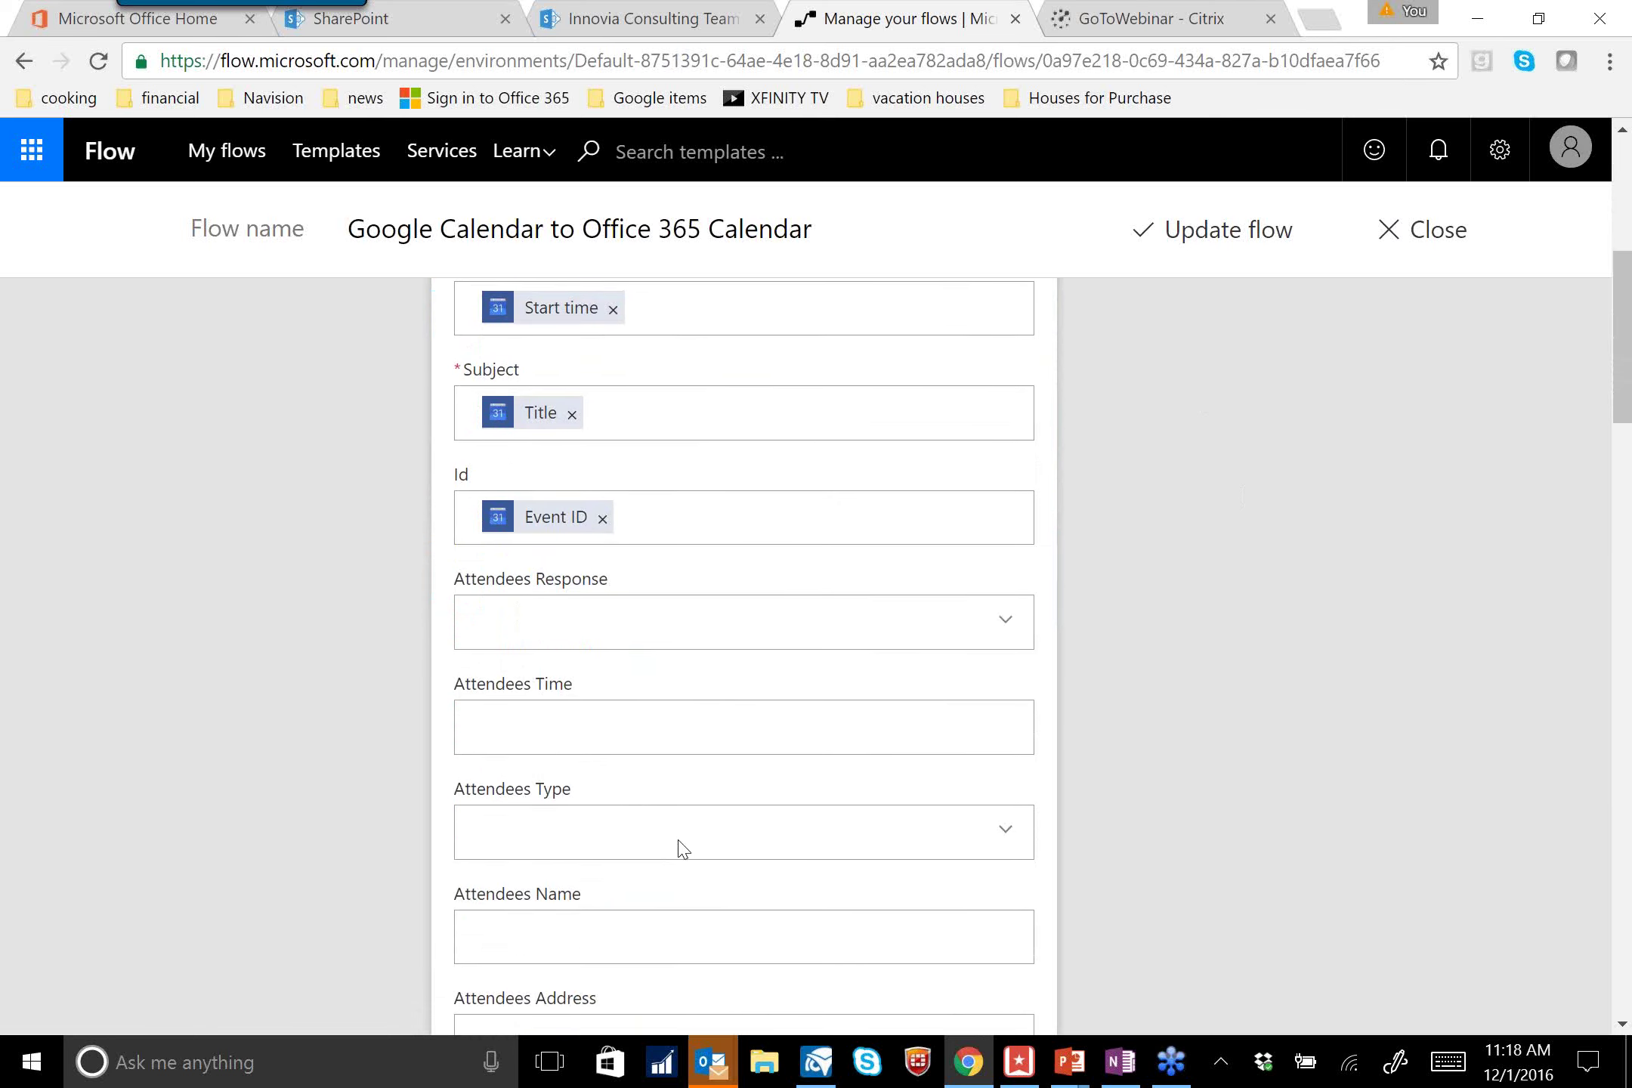
{"action": "scroll", "coordinate": [870, 609], "scroll_direction": "down", "scroll_amount": 2}
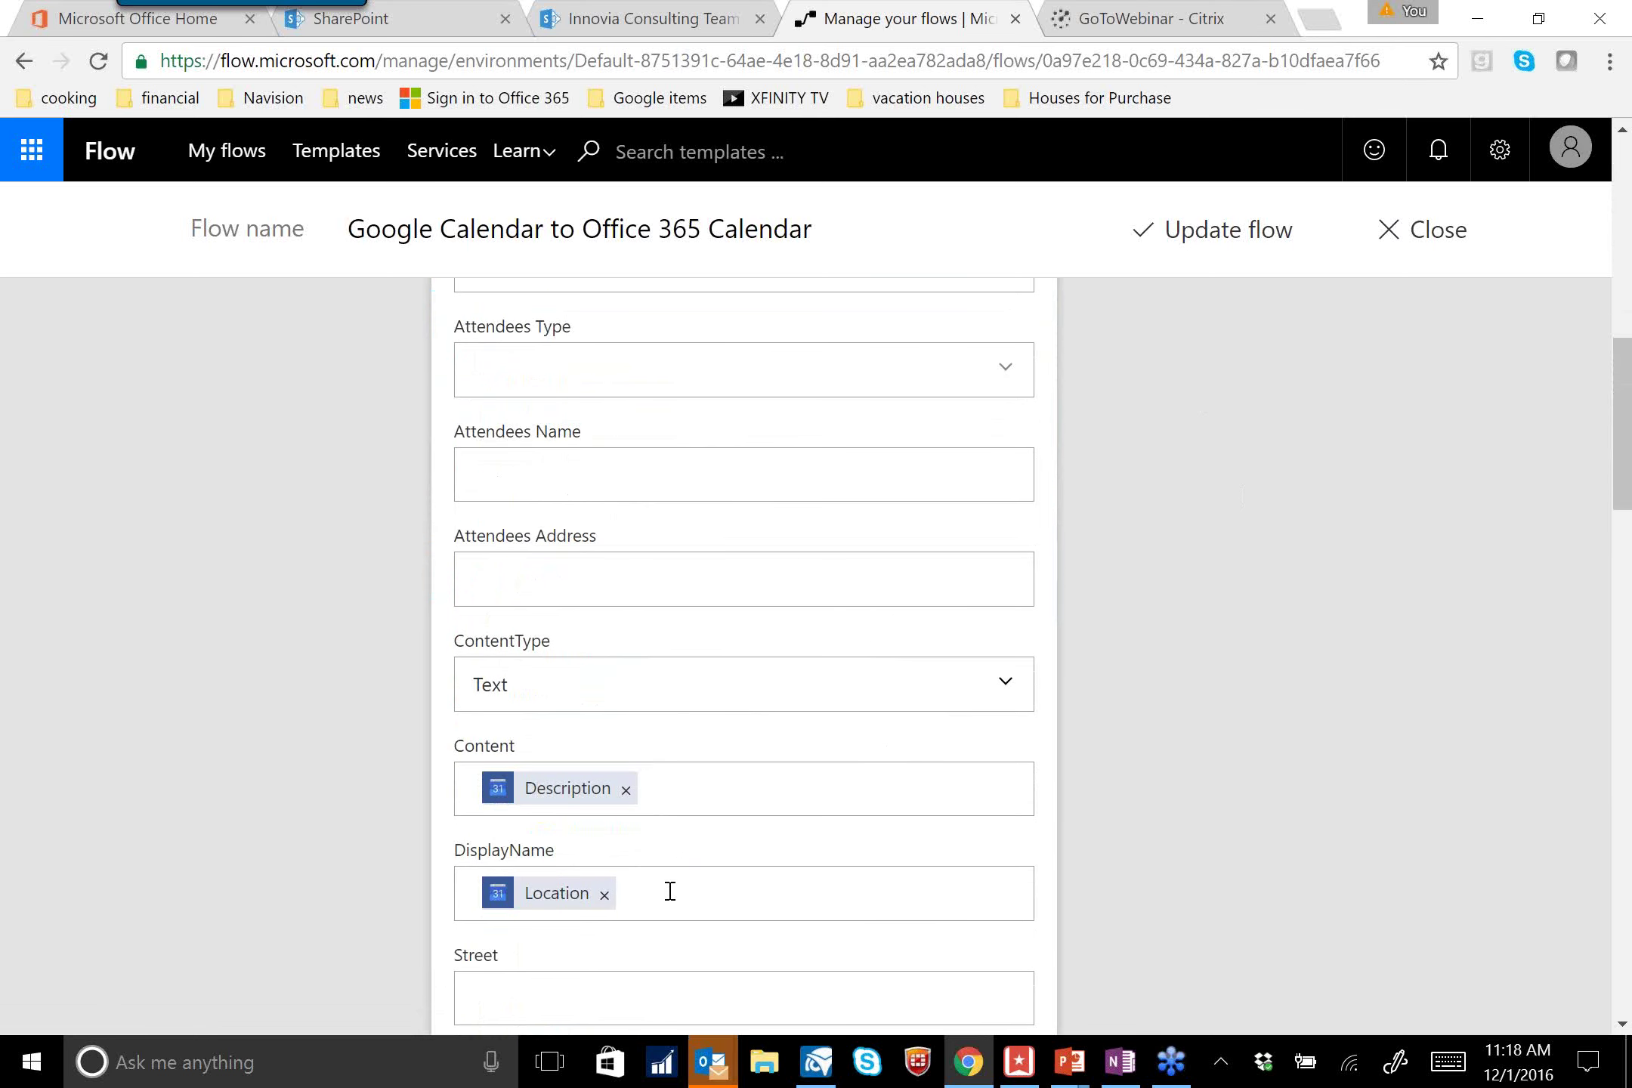
{"action": "scroll", "coordinate": [669, 891], "scroll_direction": "down", "scroll_amount": 10}
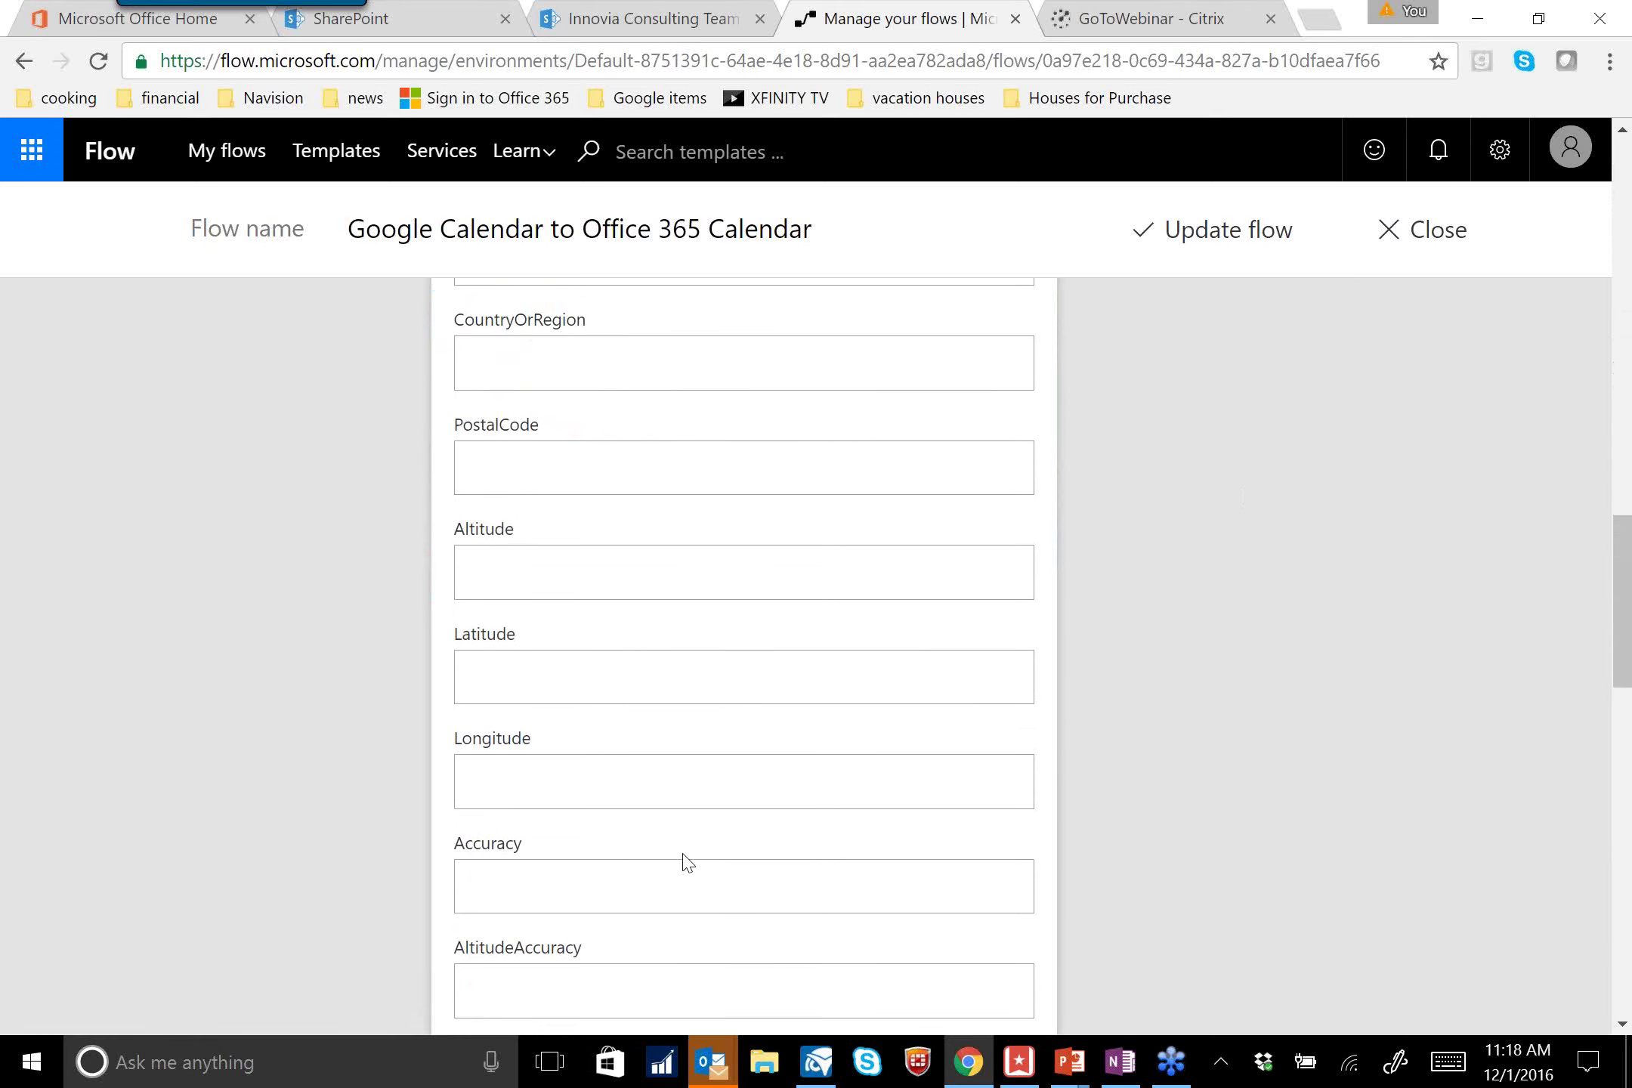
{"action": "scroll", "coordinate": [686, 861], "scroll_direction": "down", "scroll_amount": 15}
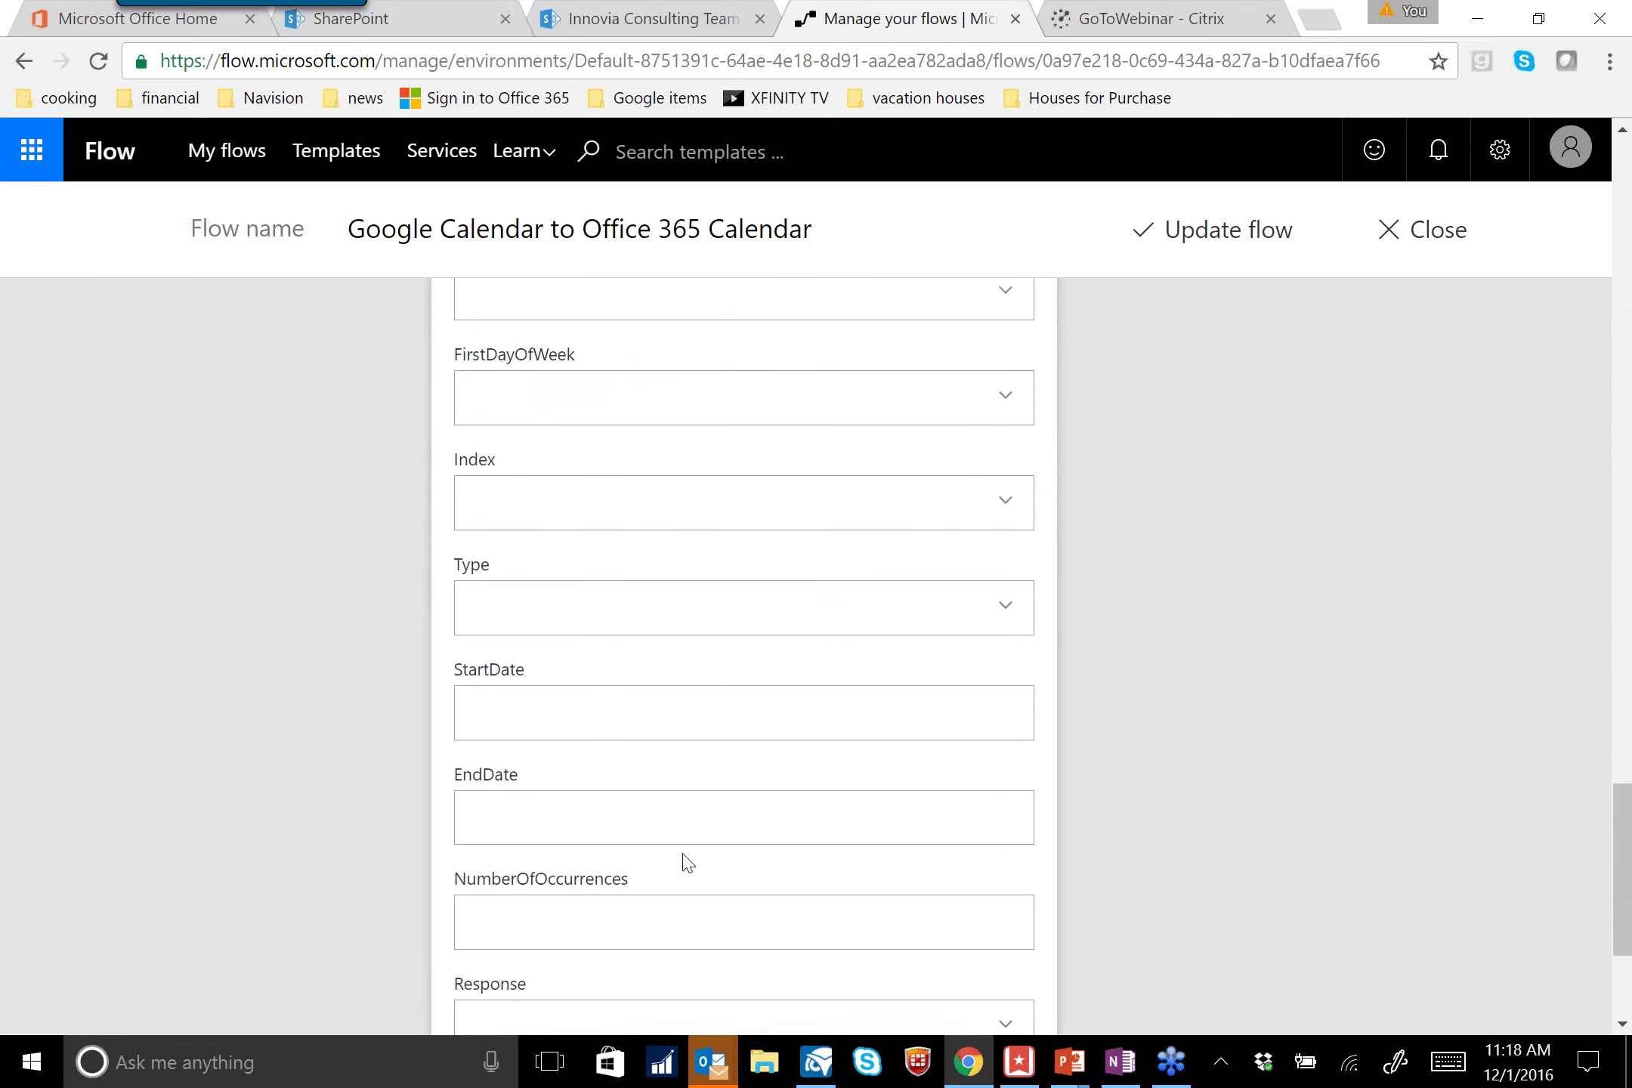
{"action": "scroll", "coordinate": [686, 861], "scroll_direction": "down", "scroll_amount": 3}
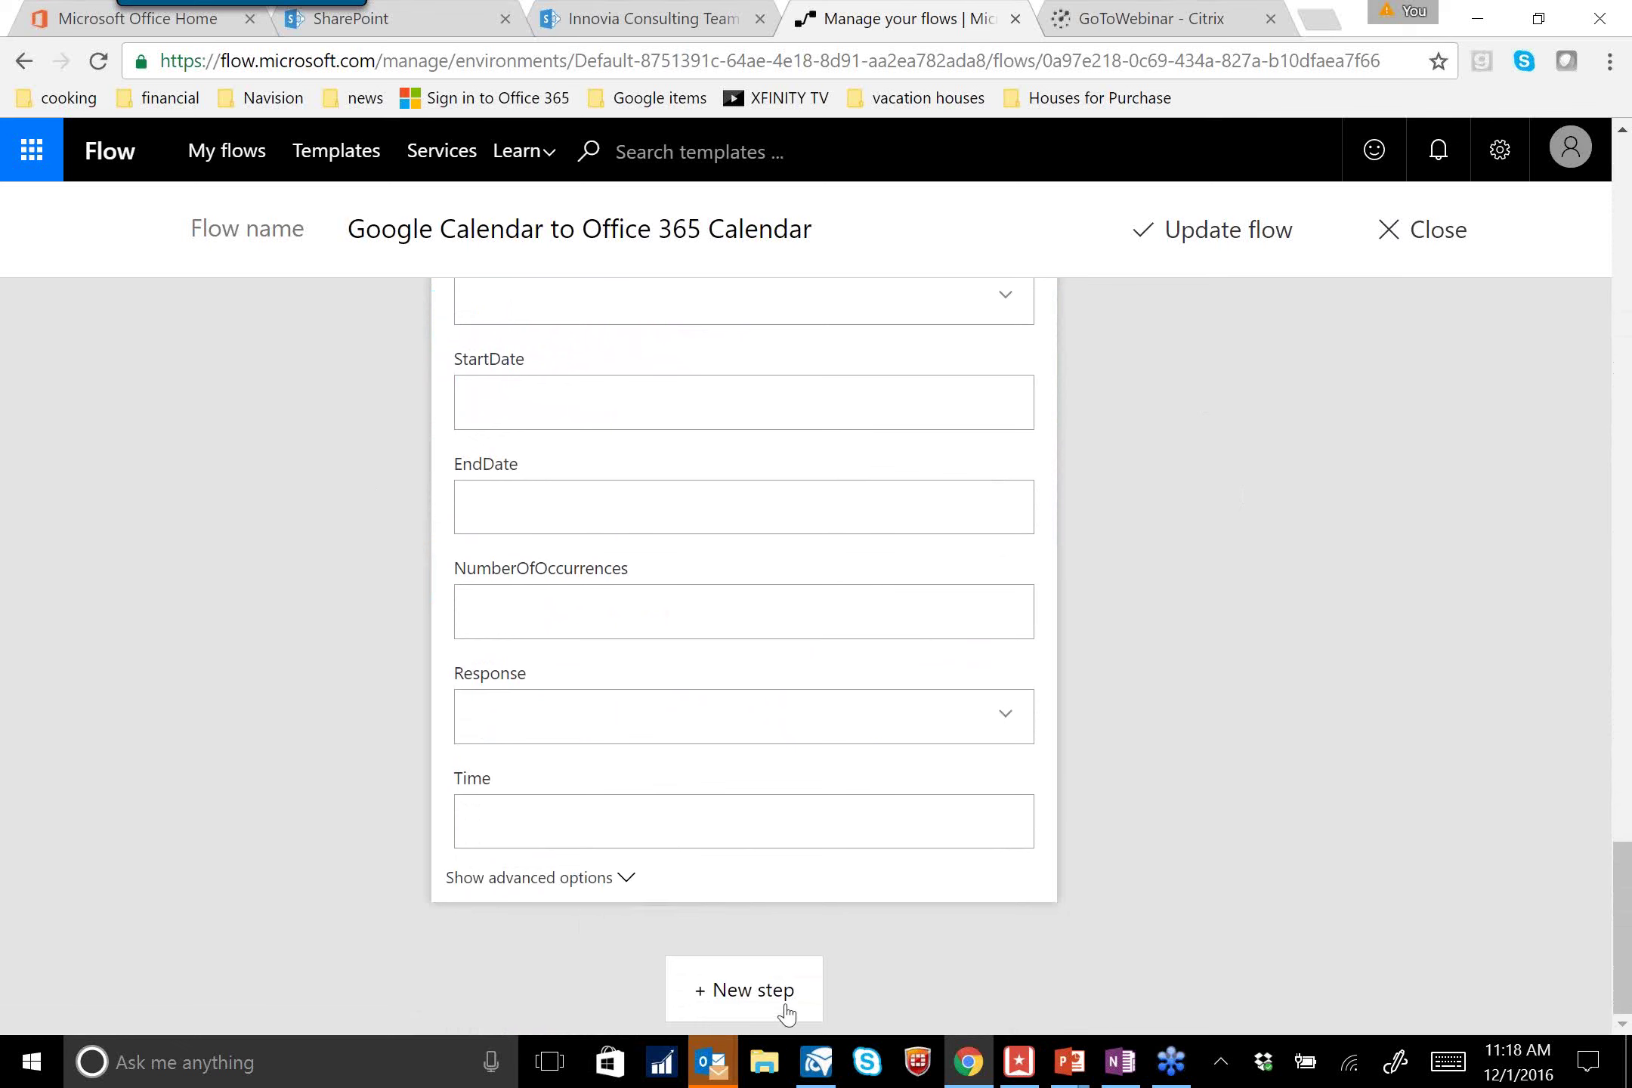
{"action": "scroll", "coordinate": [1326, 719], "scroll_direction": "up", "scroll_amount": 10}
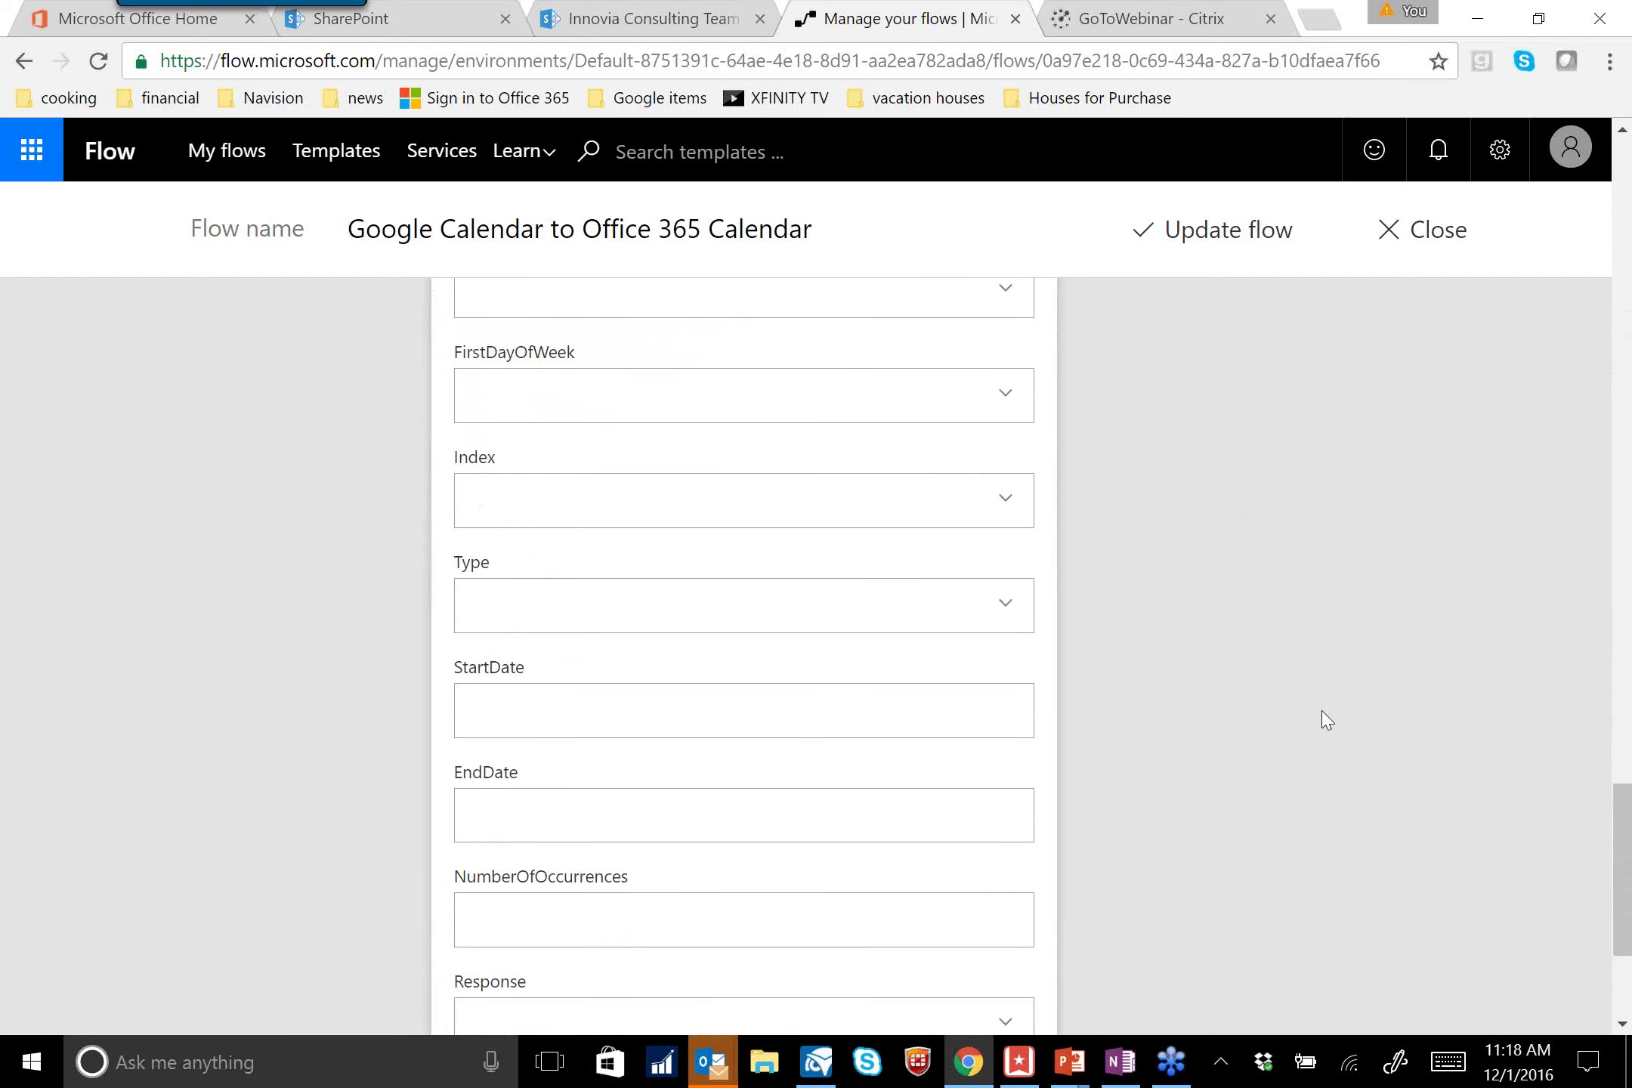
{"action": "scroll", "coordinate": [1326, 719], "scroll_direction": "up", "scroll_amount": 15}
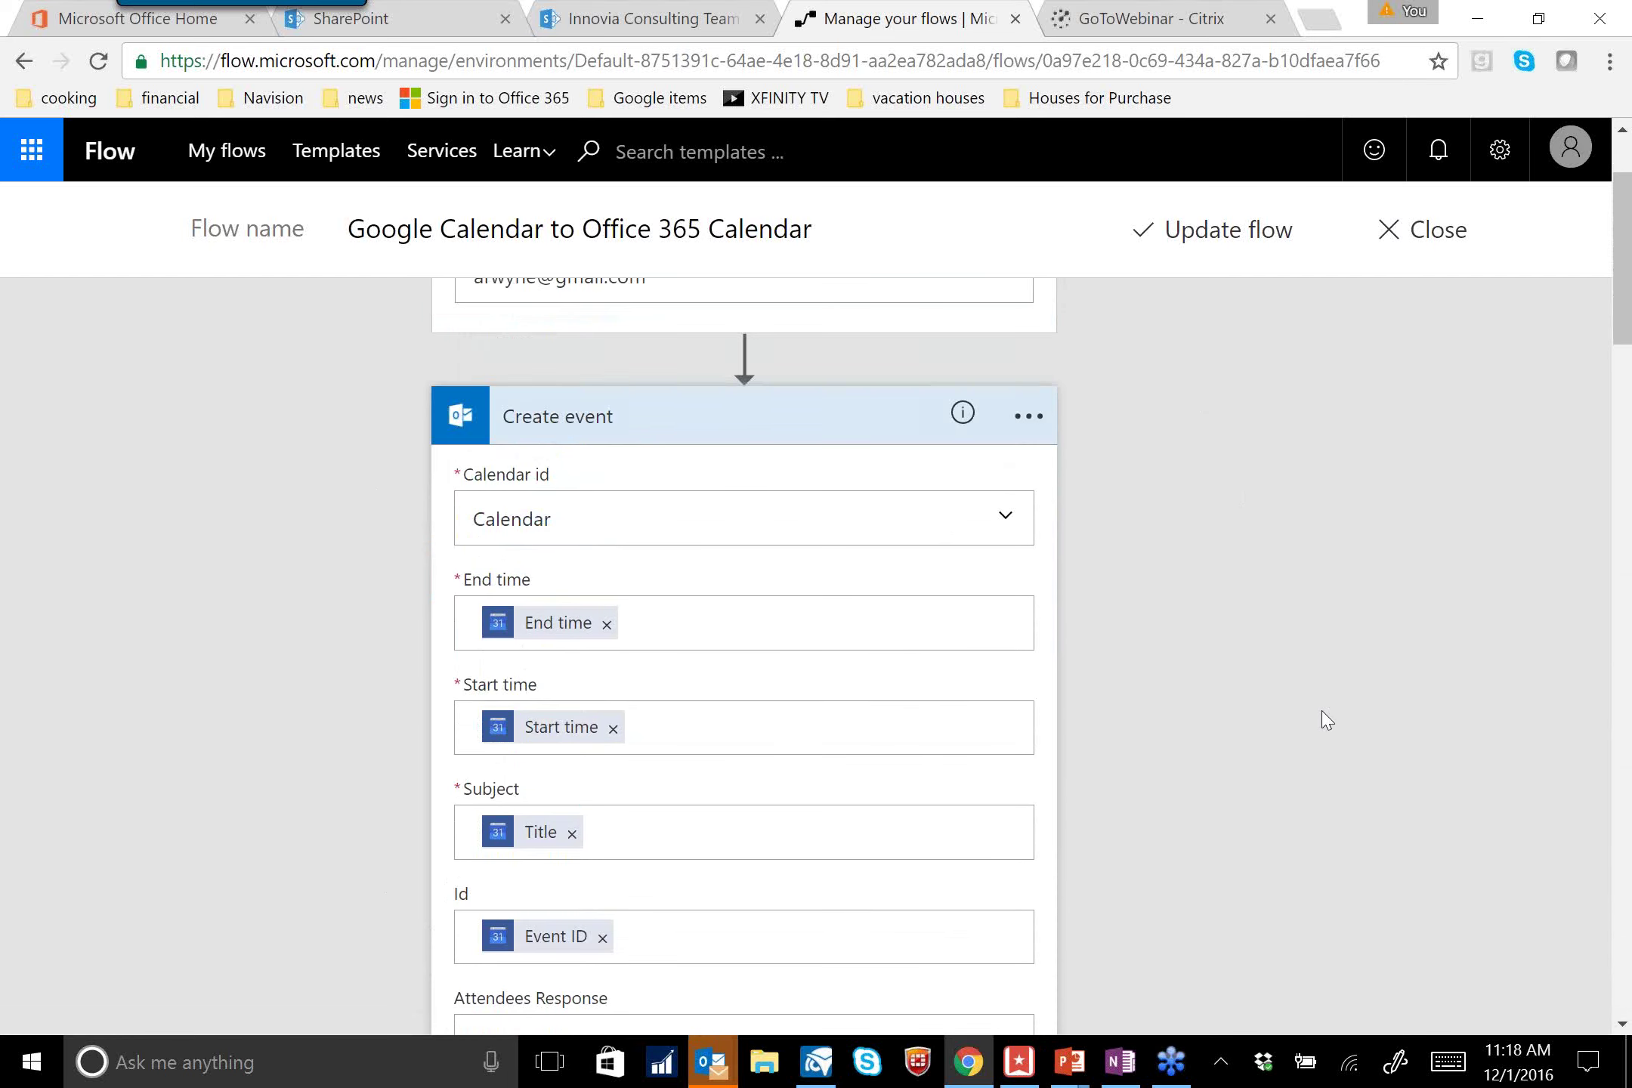
{"action": "left_click", "coordinate": [759, 551]}
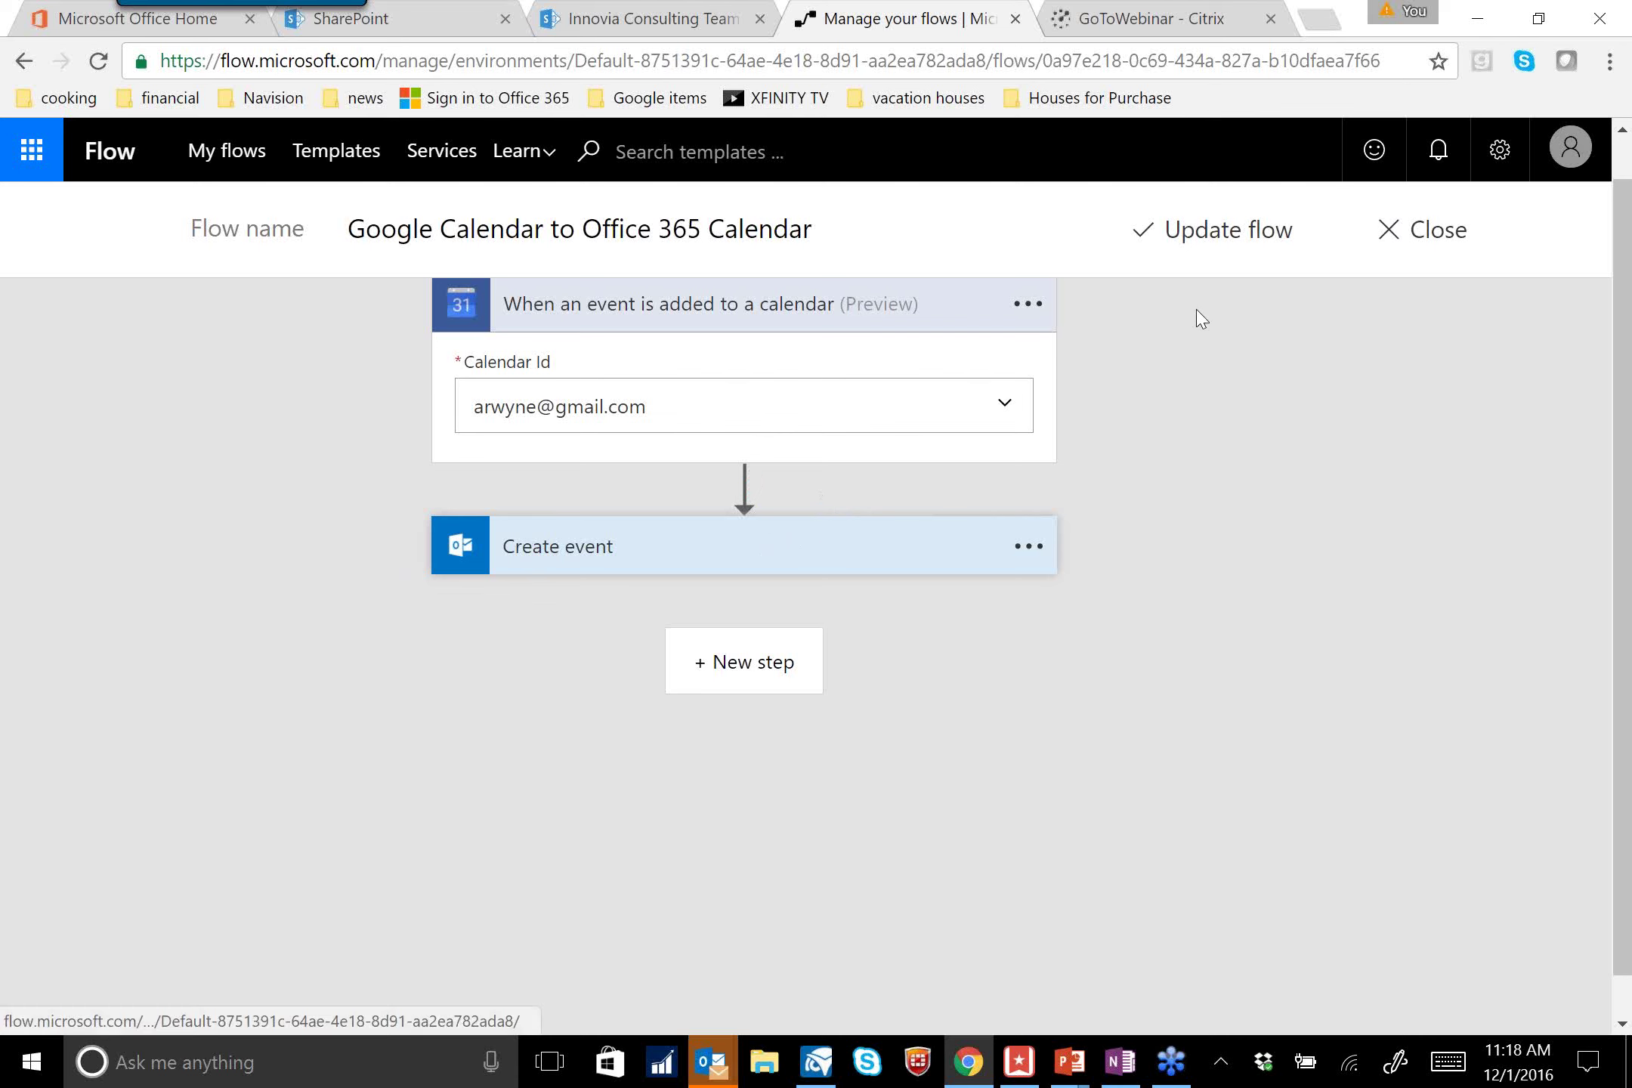
{"action": "left_click", "coordinate": [1401, 236]}
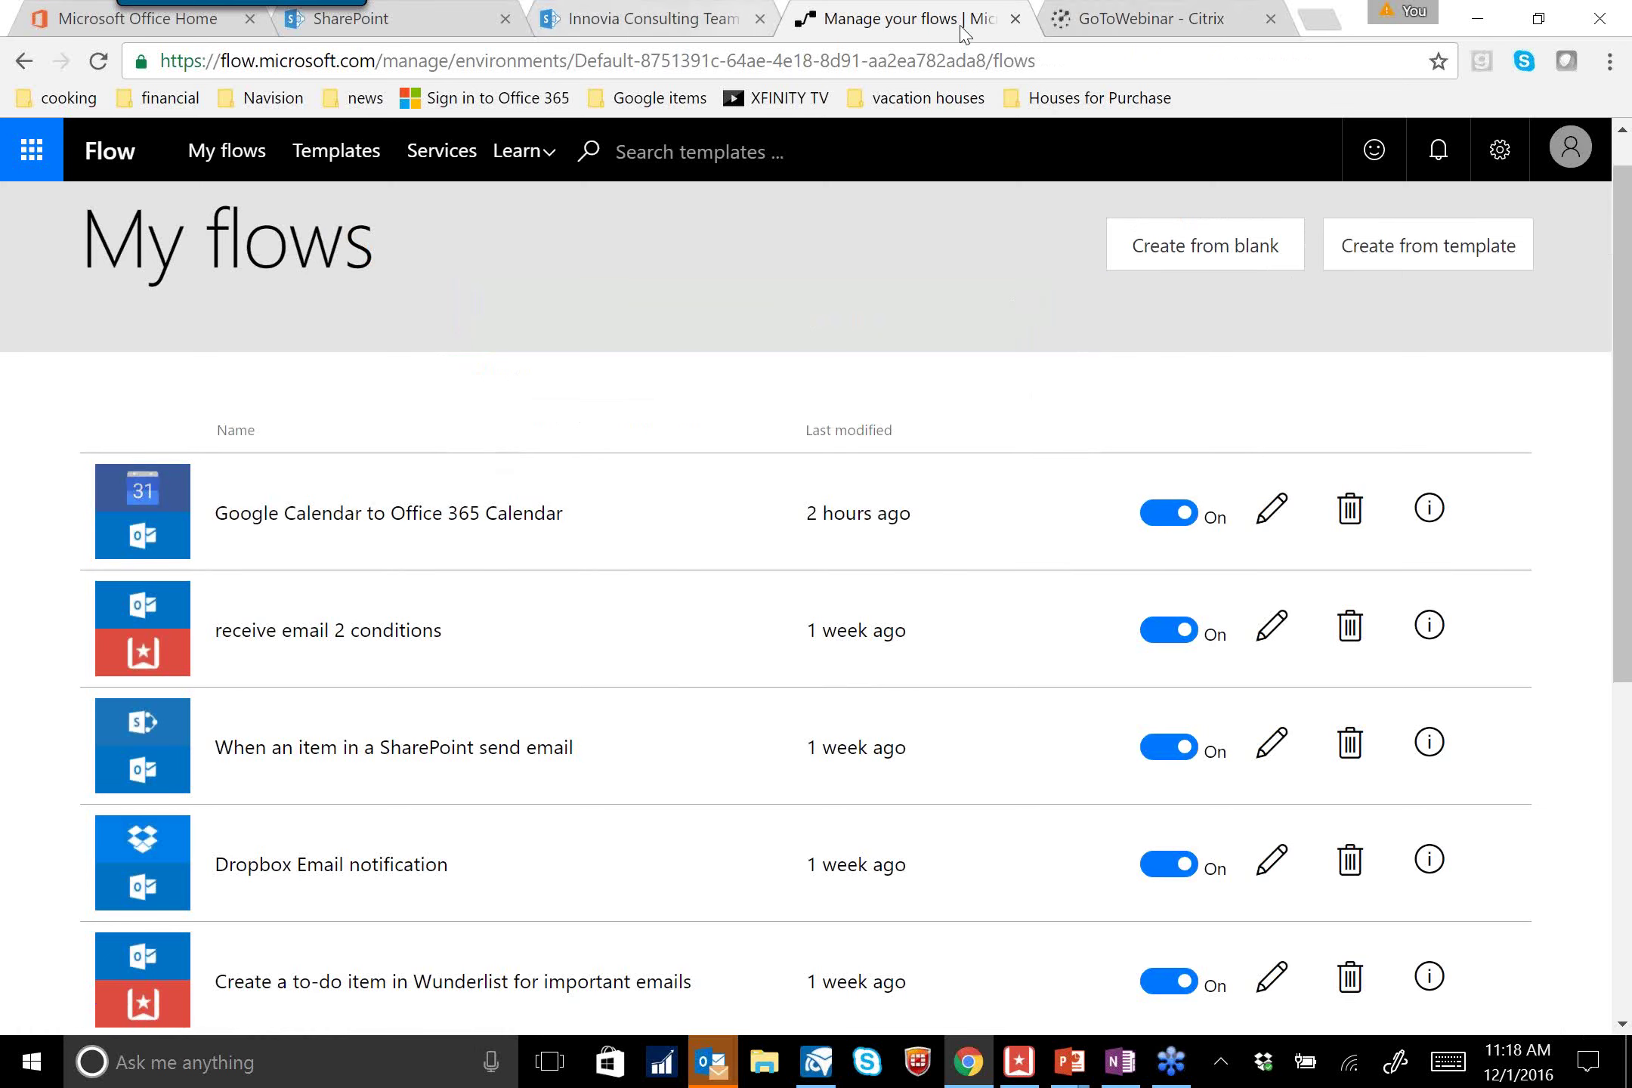
Open the bookmarked Google Calendar in a new browser tab
{"action": "left_click", "coordinate": [1331, 25]}
{"action": "left_click", "coordinate": [697, 98]}
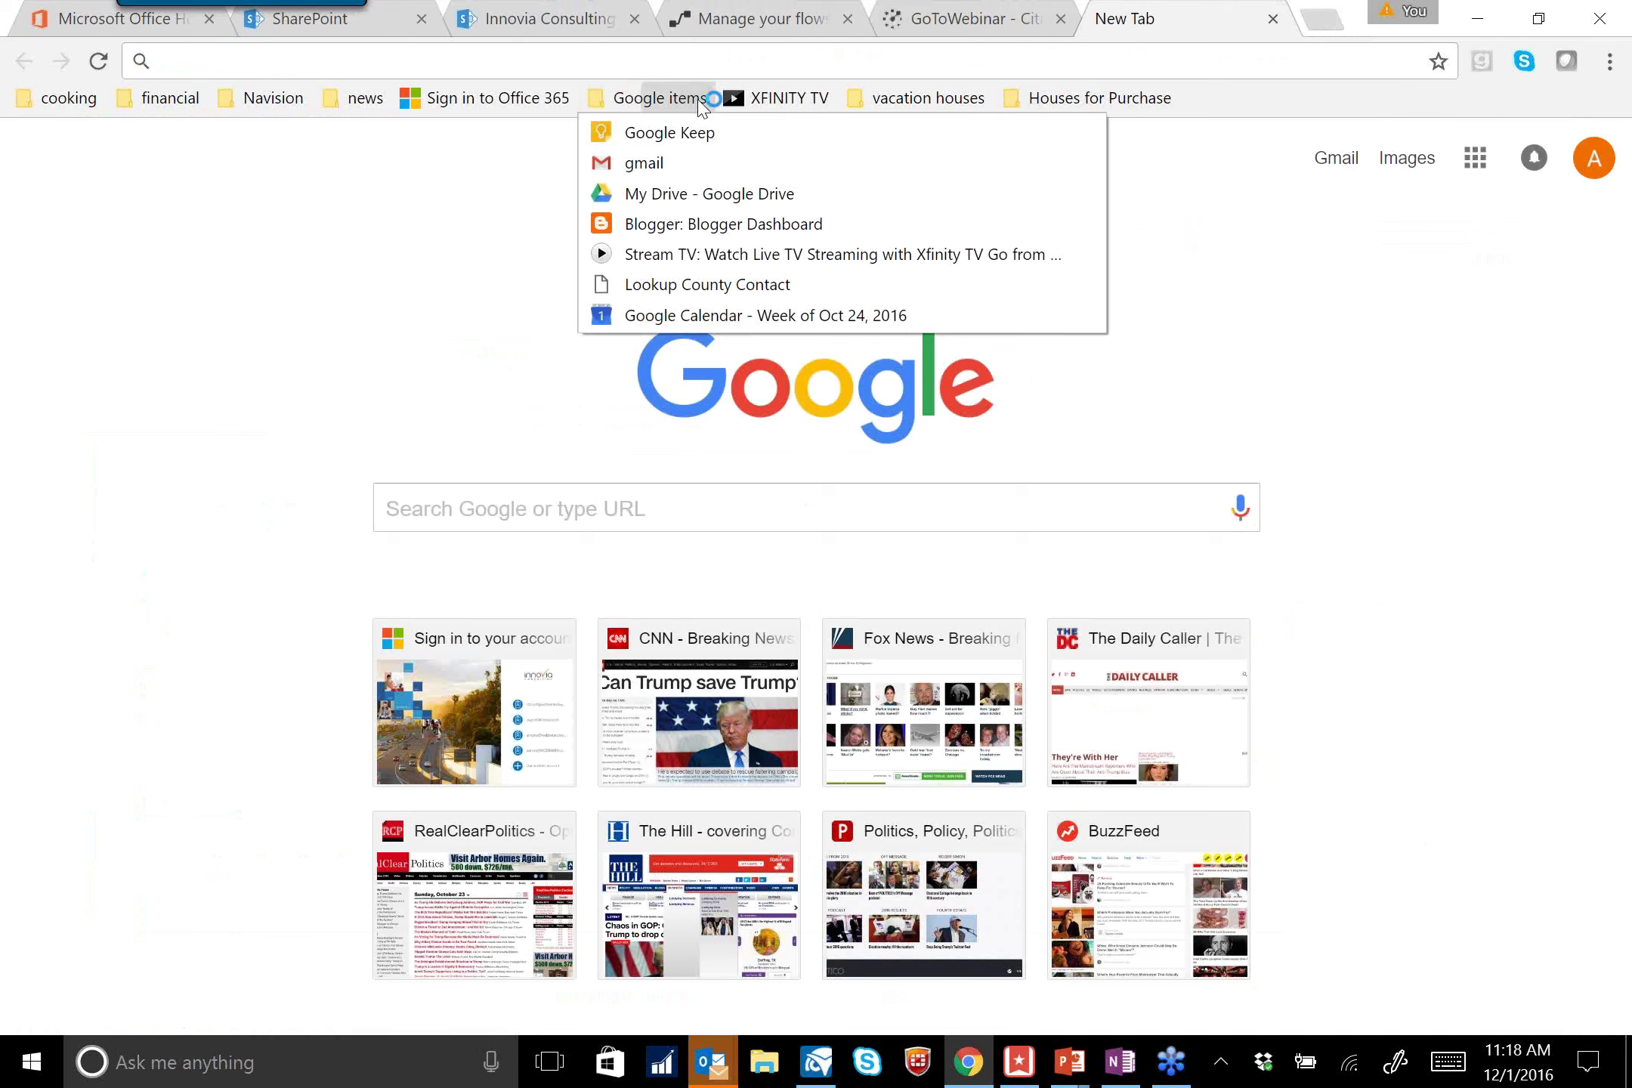
{"action": "left_click", "coordinate": [680, 315]}
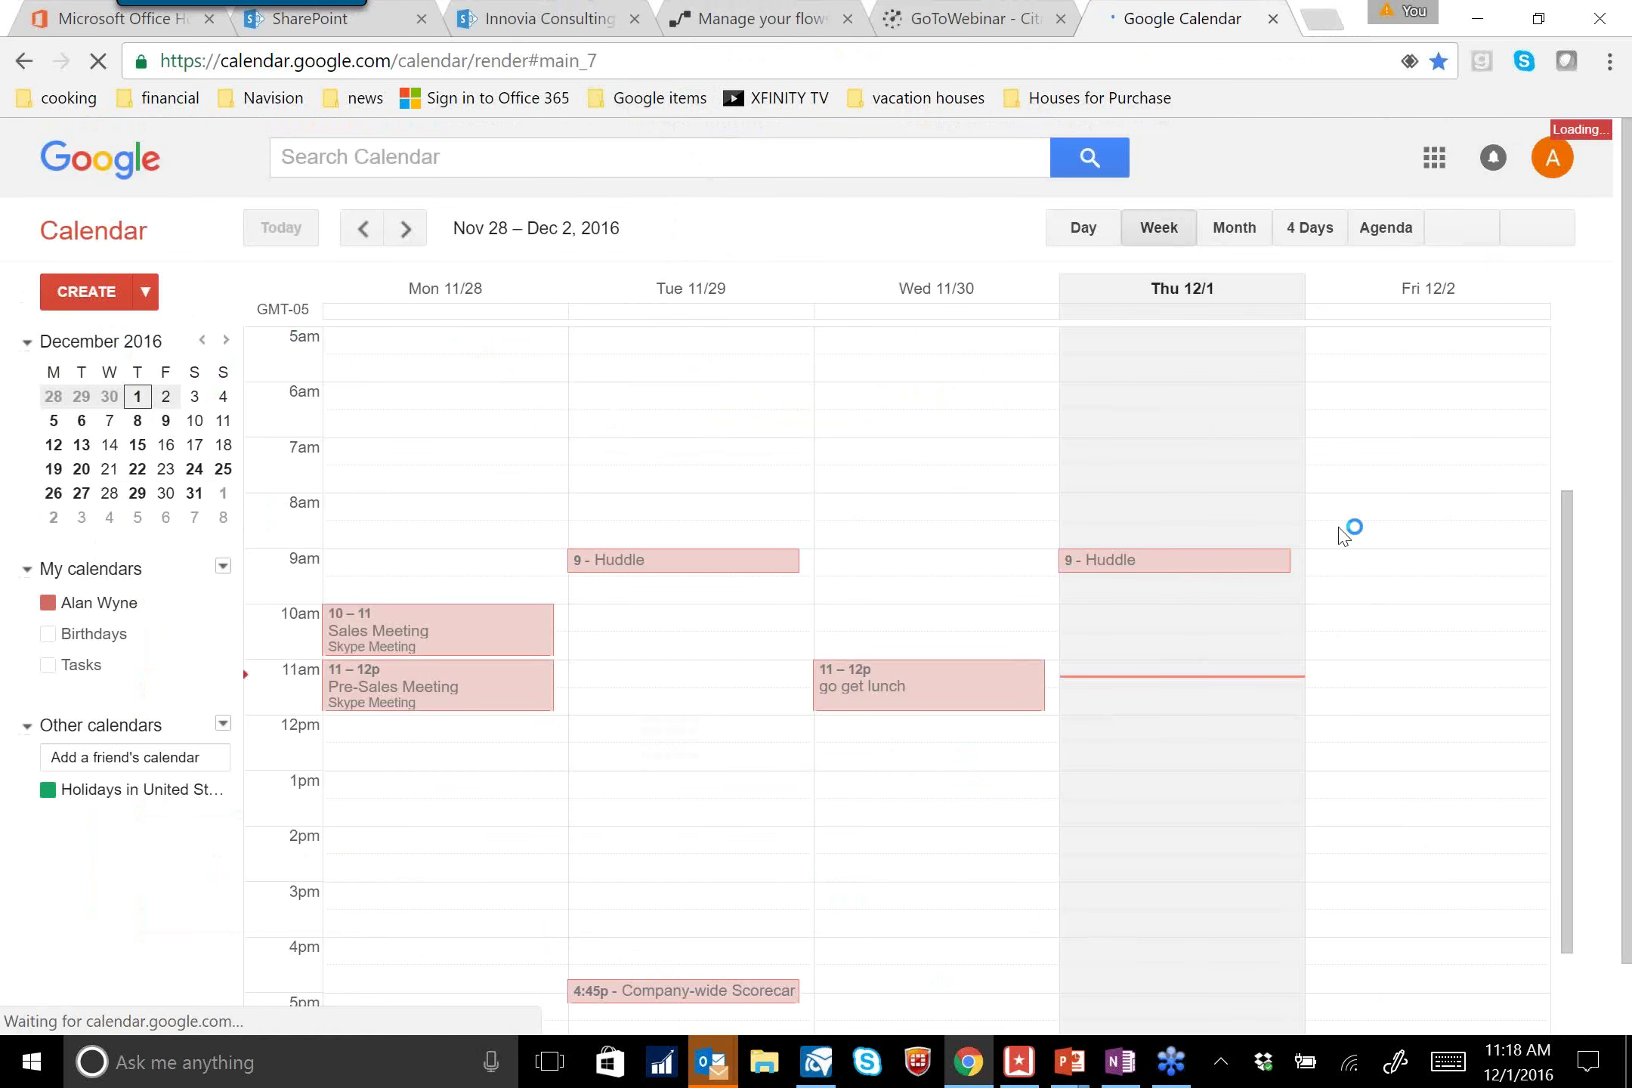
Create a Google Calendar event titled "test moving calendar flow" on Friday, December 2, from 8:30am to 9:30am
{"action": "left_click", "coordinate": [1396, 547]}
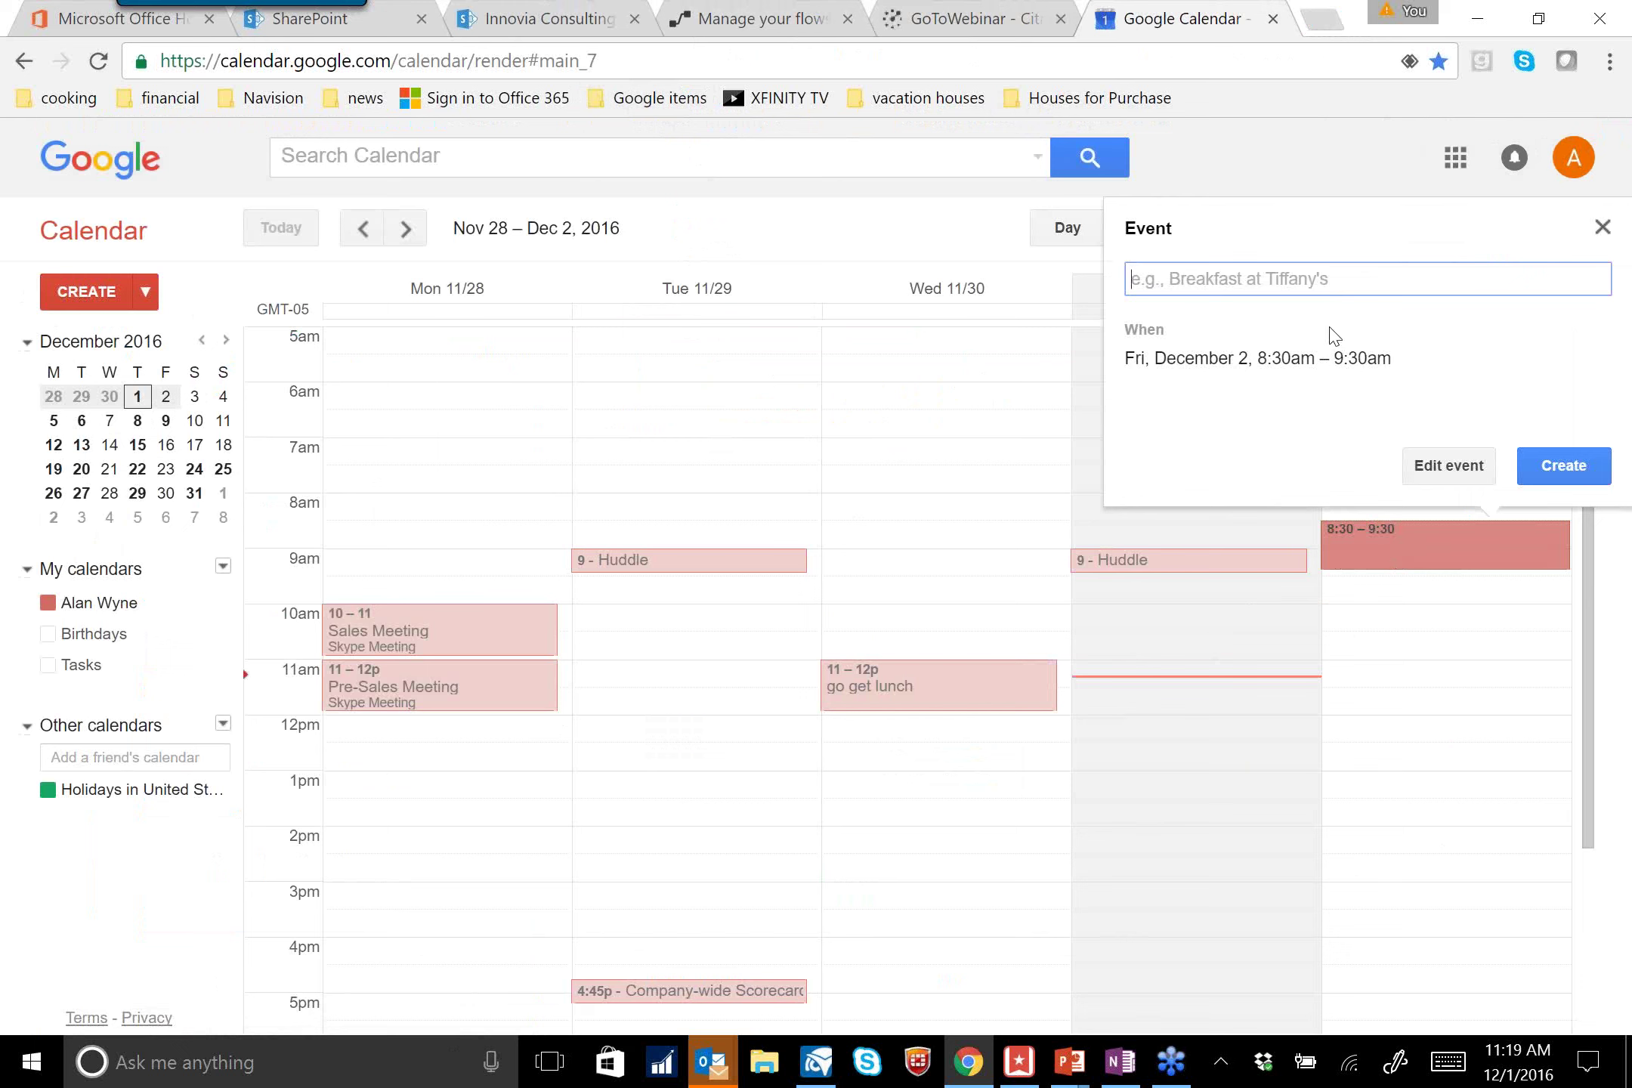
{"action": "type", "text": "test moving calenda"}
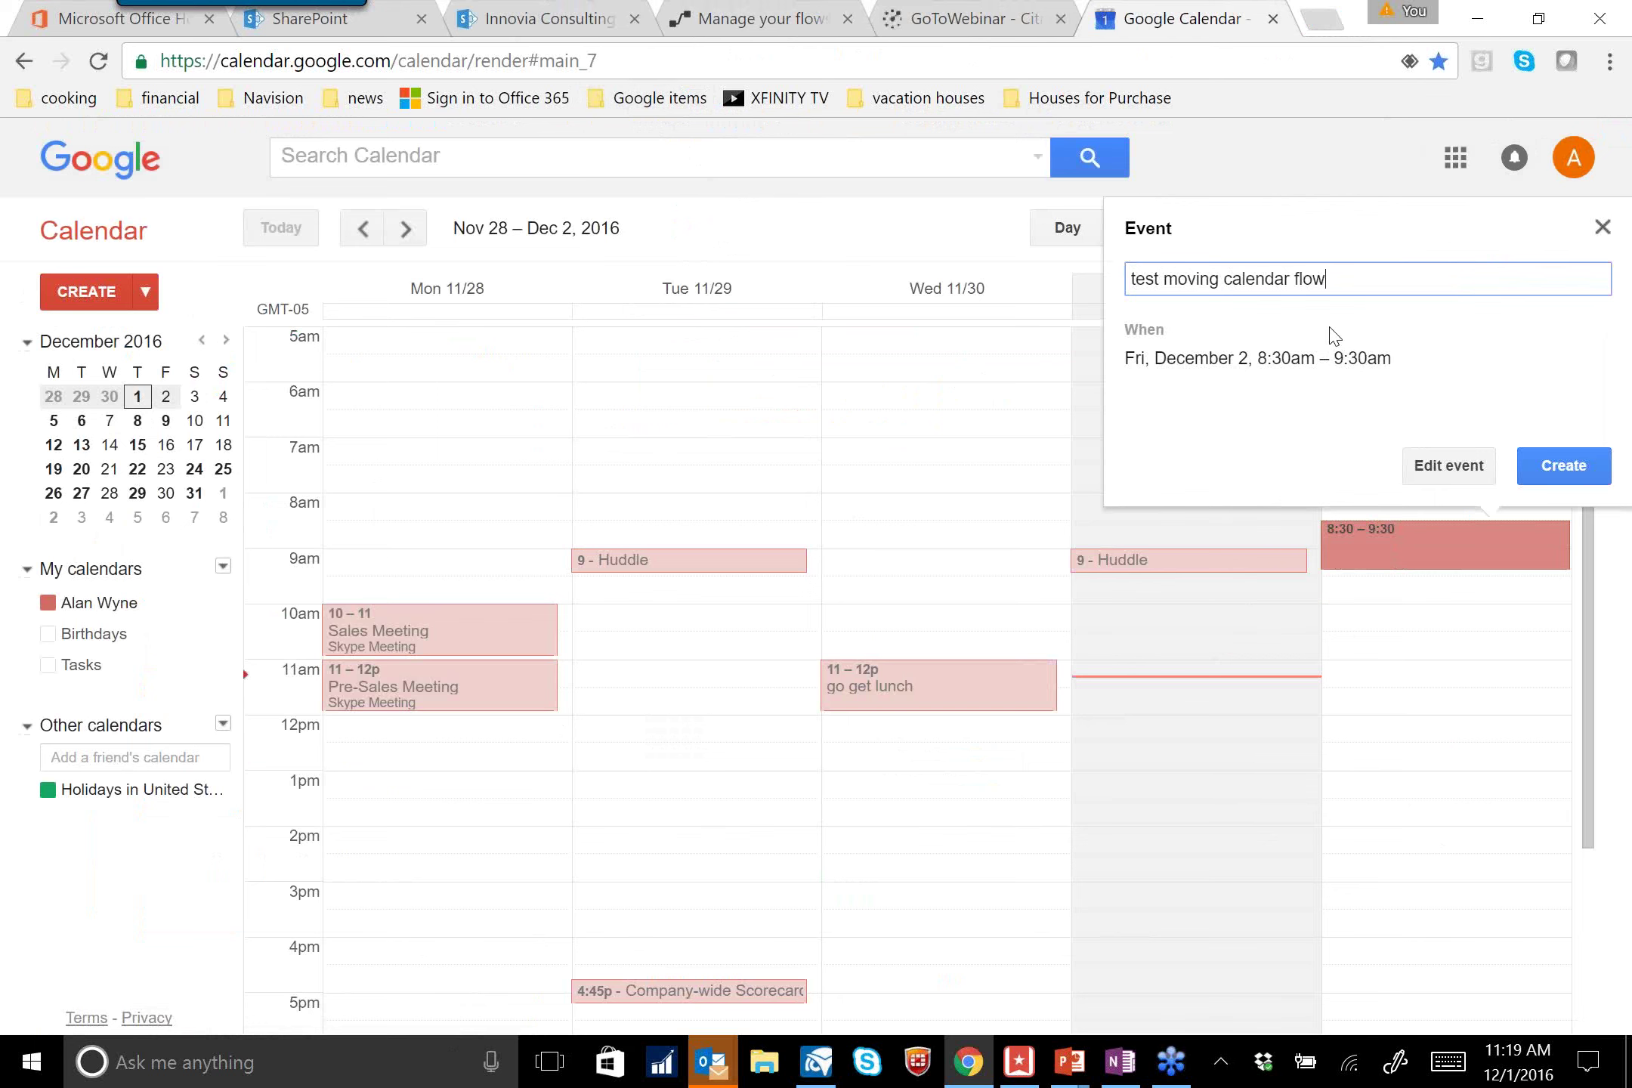
{"action": "type", "text": "r flow"}
{"action": "key", "text": "Return"}
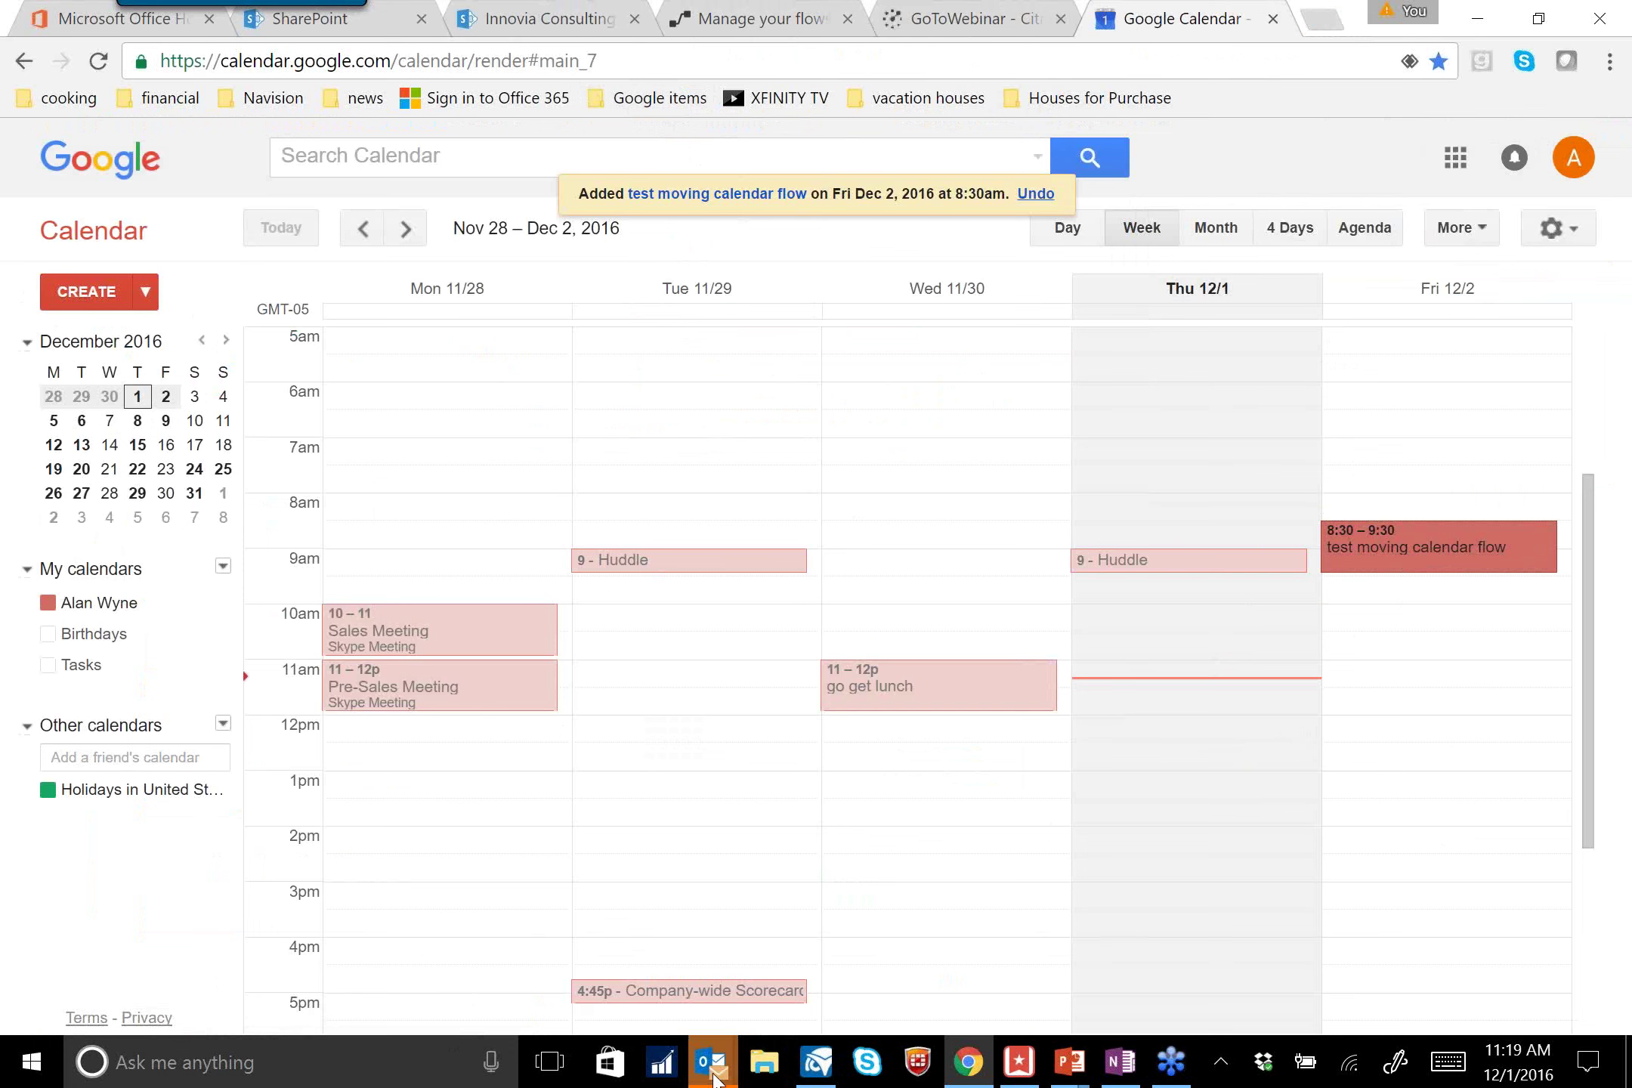
Switch to the Outlook inbox window and check Friday, December 2 in its calendar for the copied test event
{"action": "mouse_move", "coordinate": [714, 1061]}
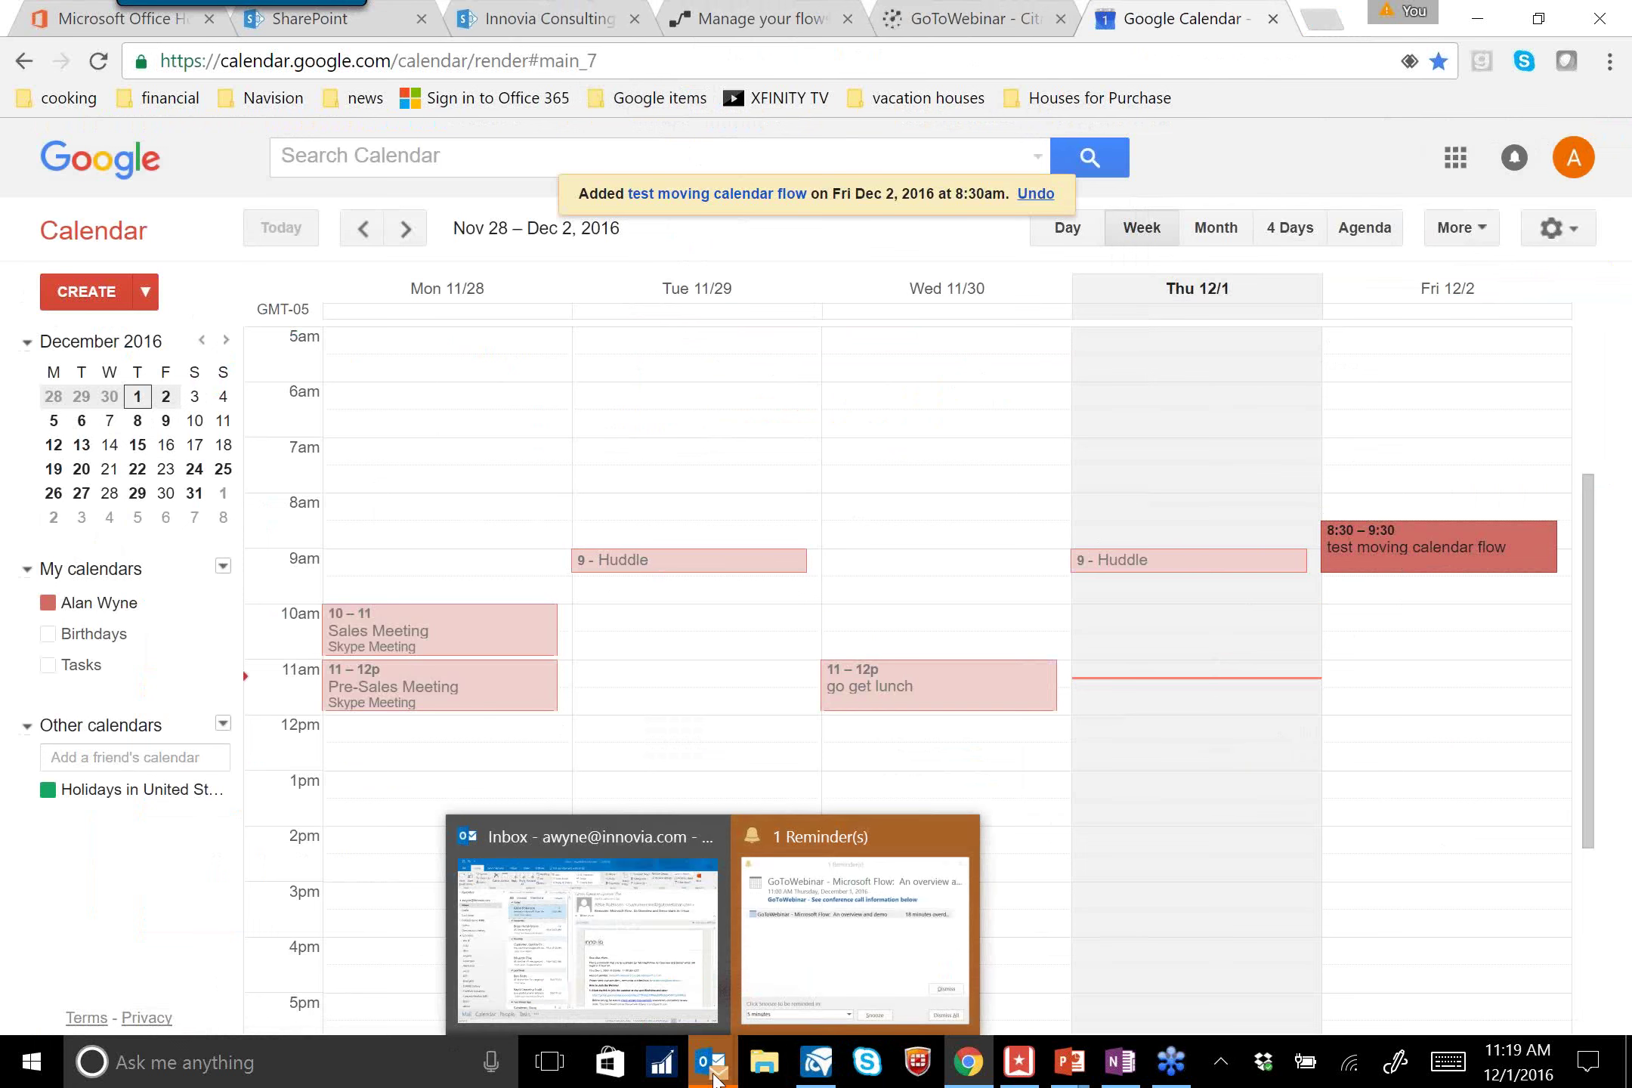
{"action": "left_click", "coordinate": [638, 990]}
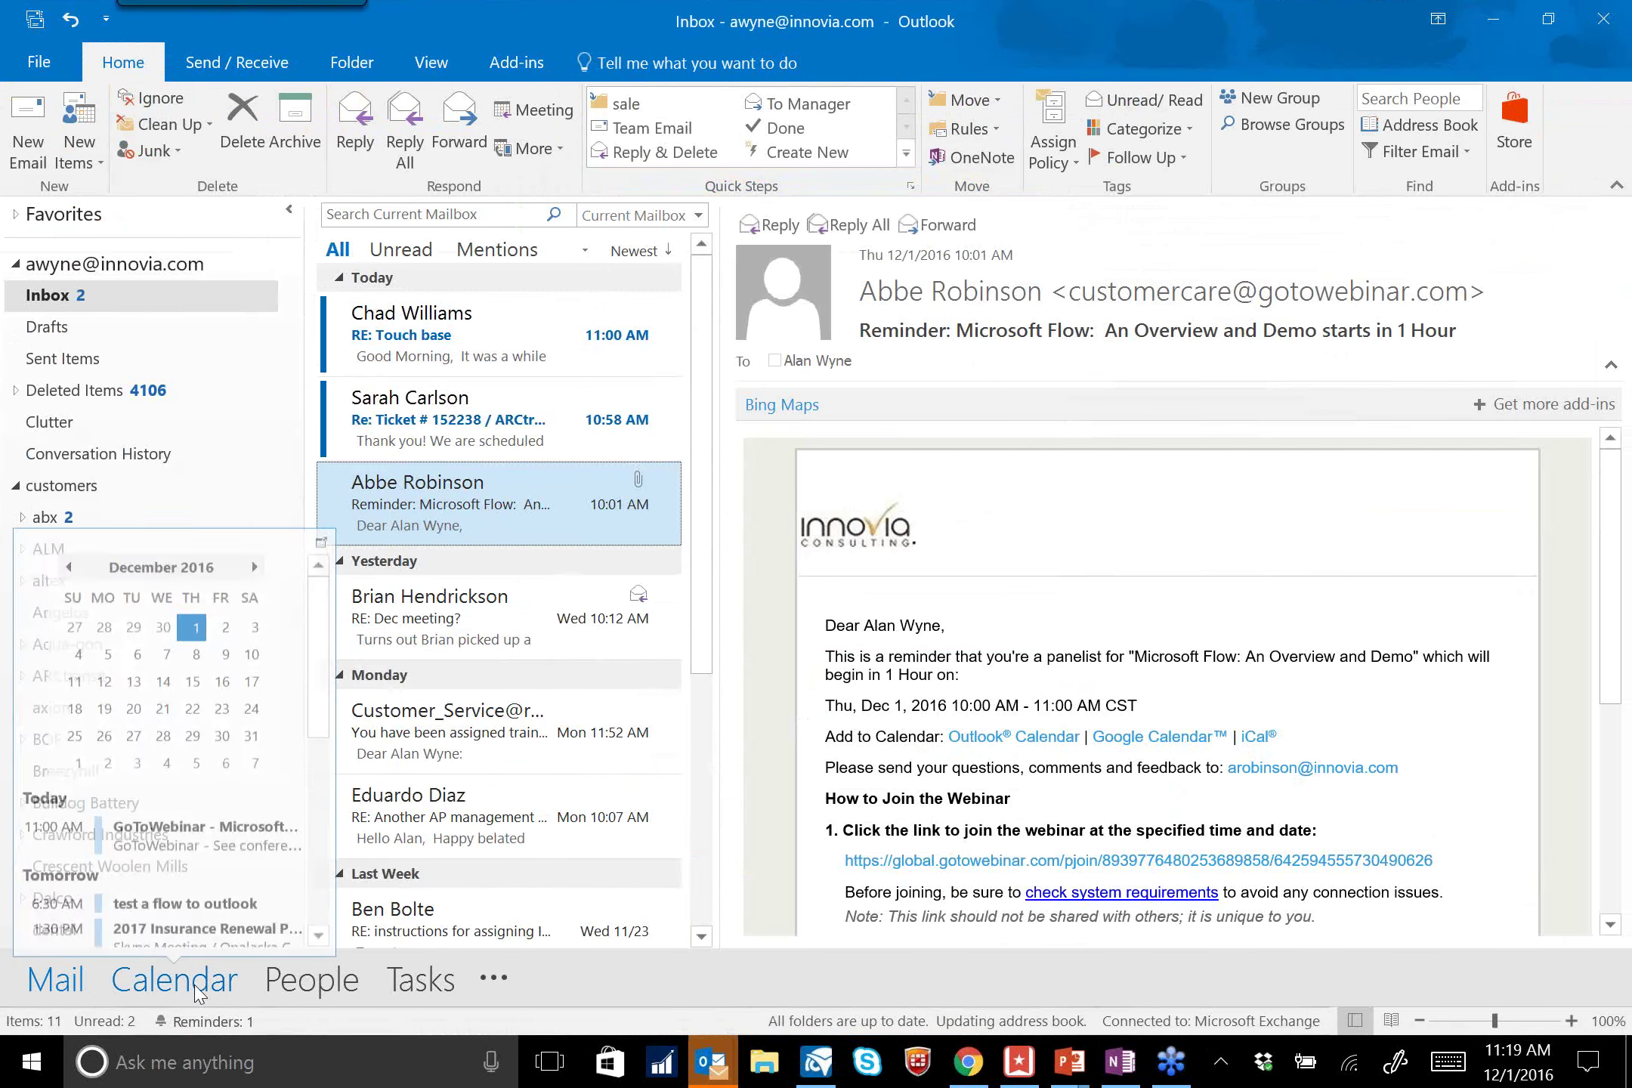
{"action": "left_click", "coordinate": [183, 989]}
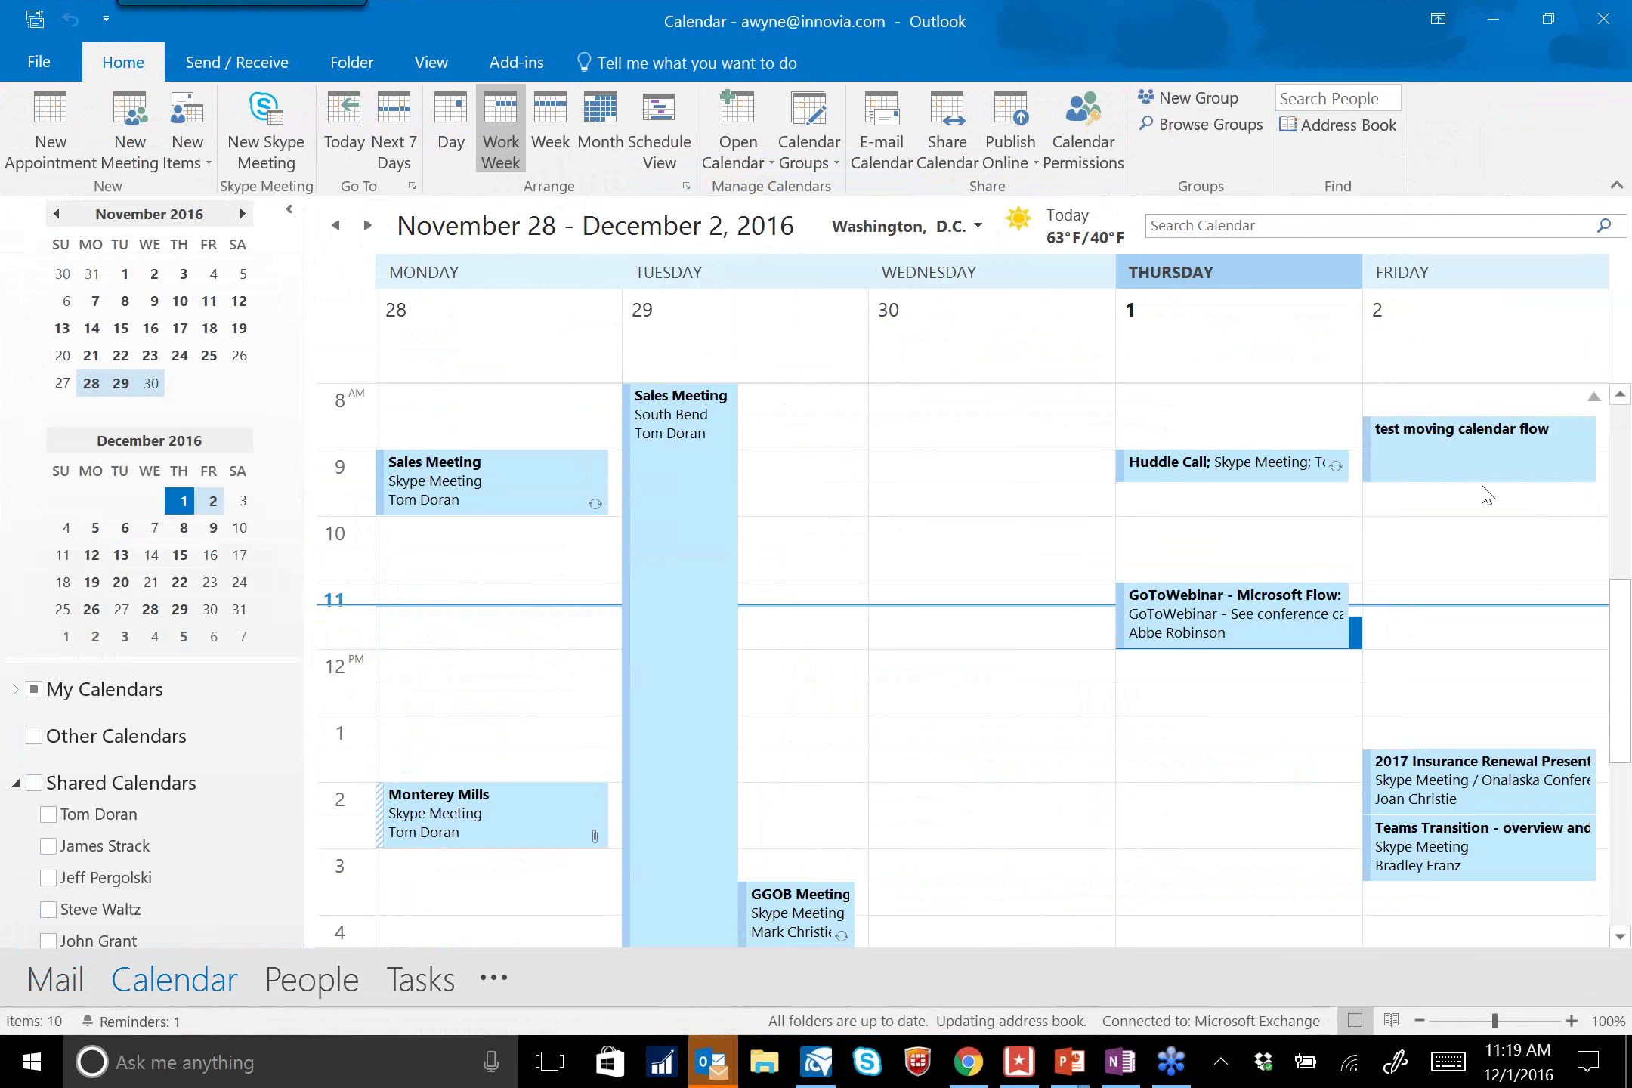
{"action": "mouse_move", "coordinate": [1486, 475]}
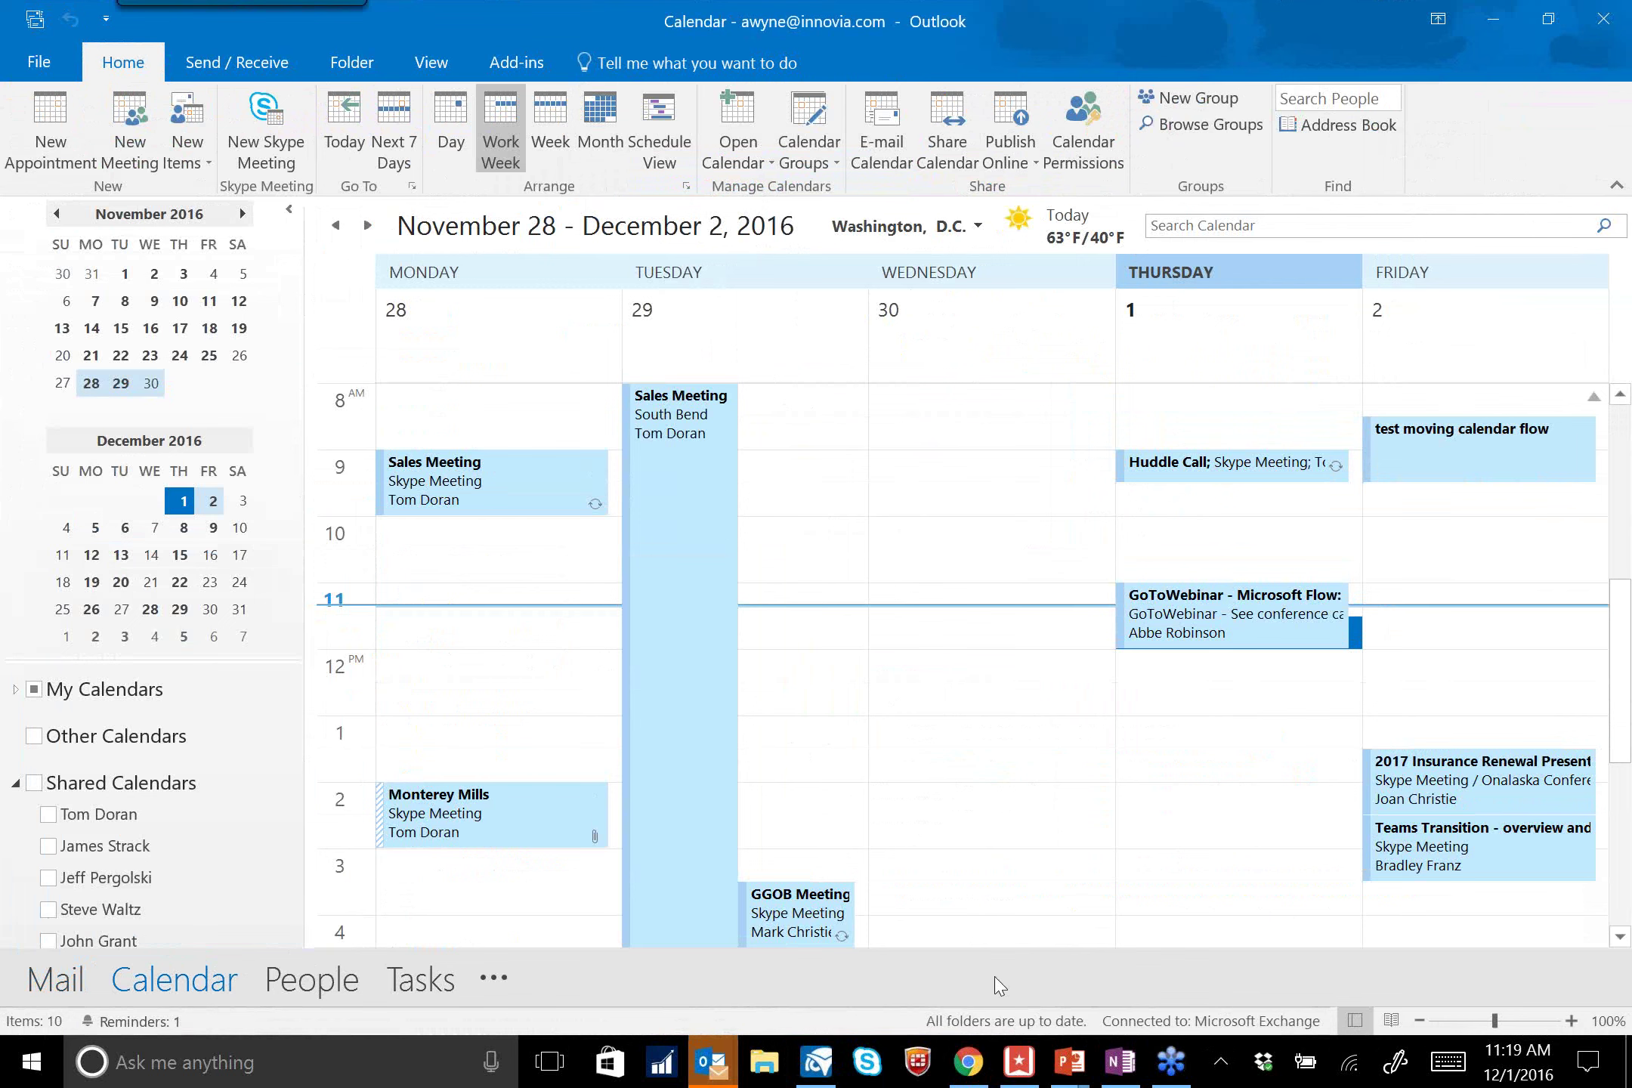
Return to Microsoft Flow in Chrome and open the latest run of the Google Calendar to Office 365 Calendar flow
{"action": "left_click", "coordinate": [968, 1061]}
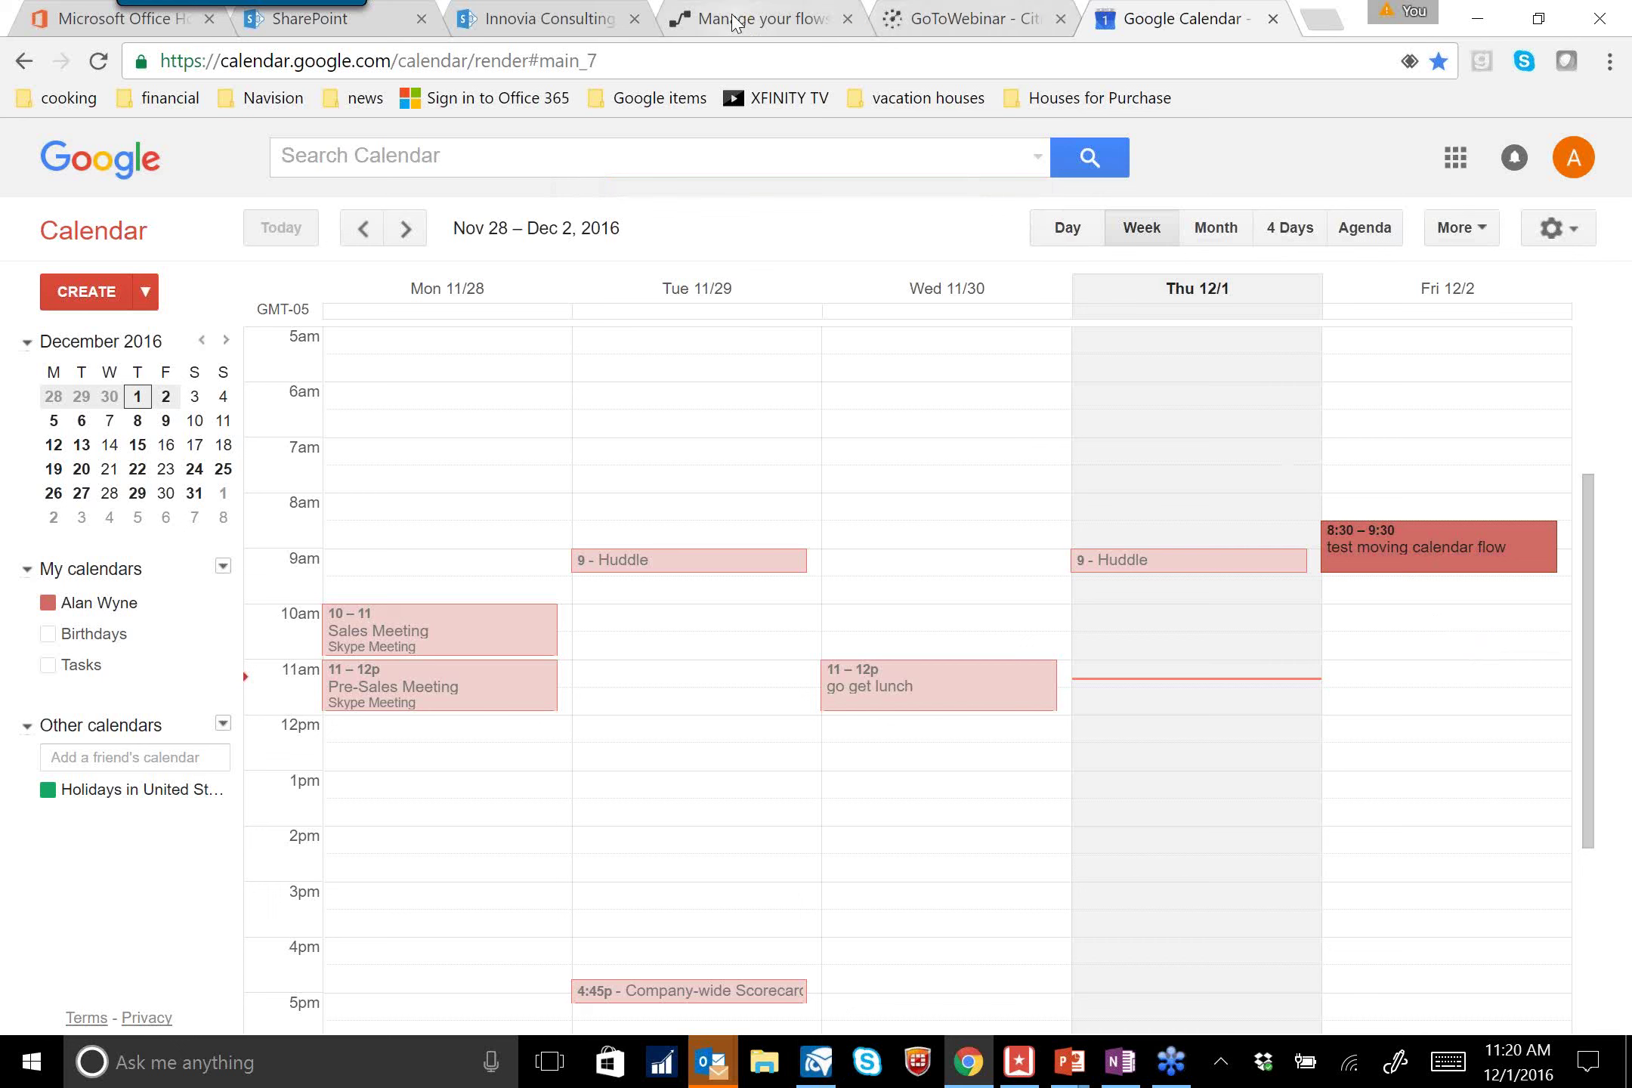
{"action": "left_click", "coordinate": [764, 21]}
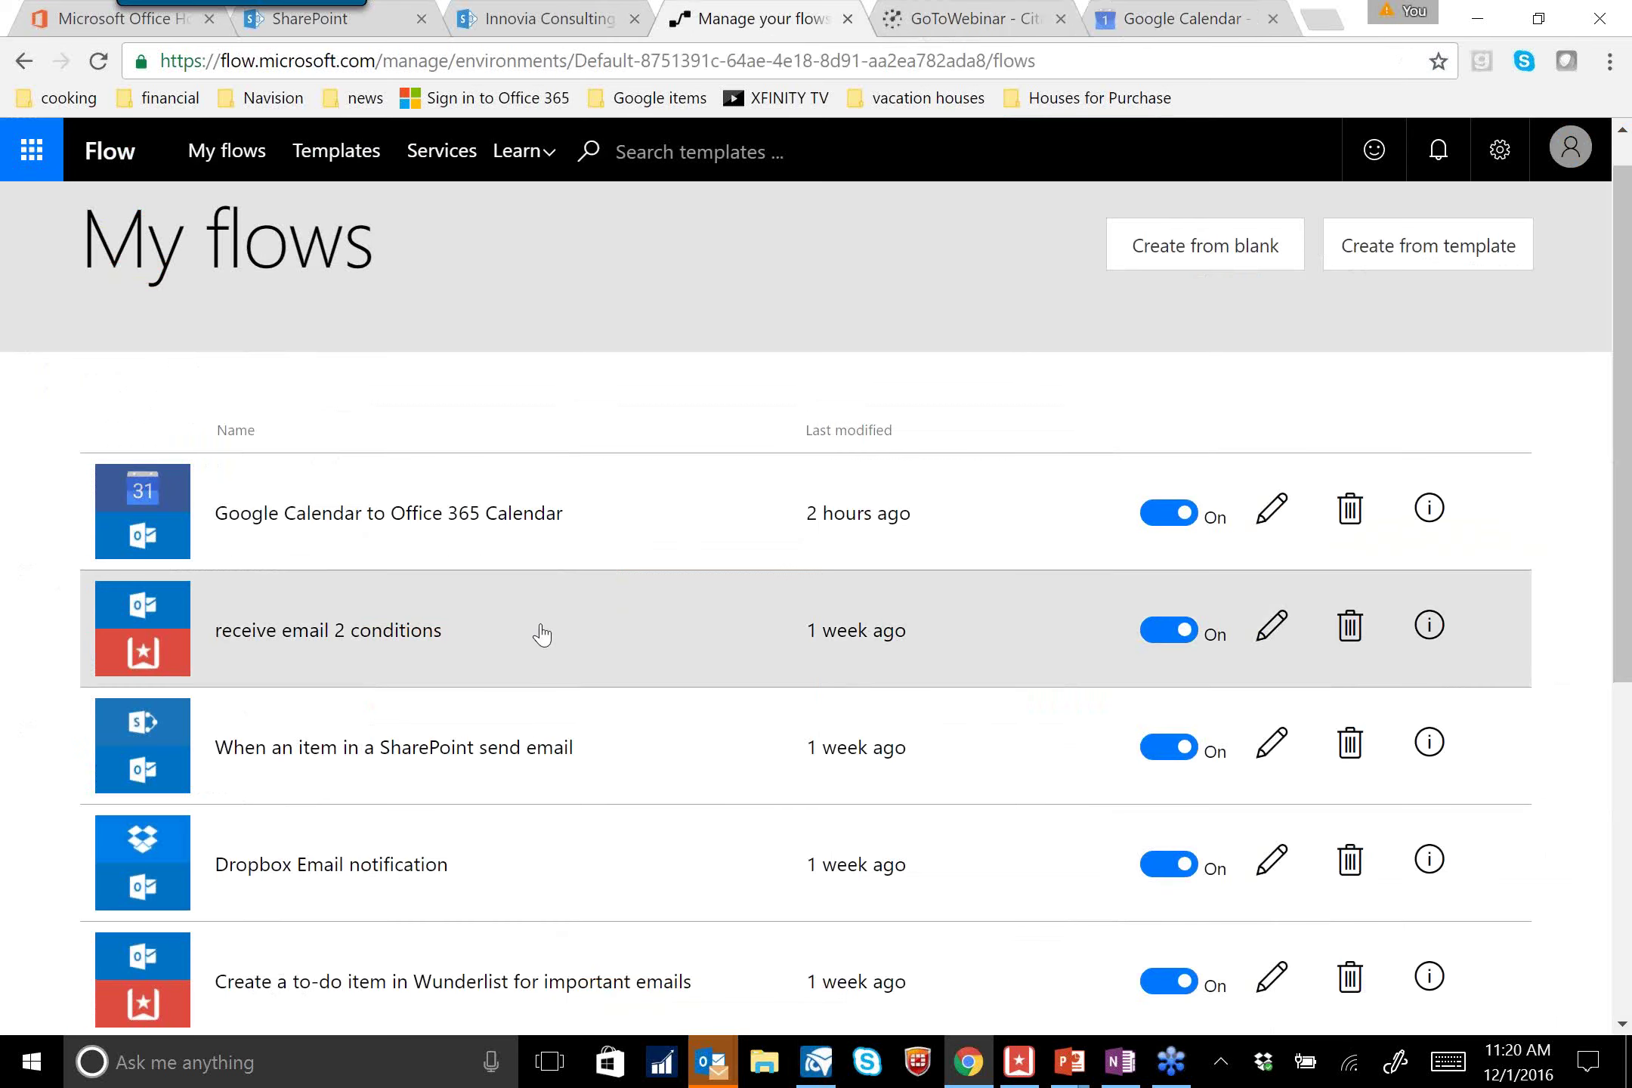
{"action": "left_click", "coordinate": [1429, 512]}
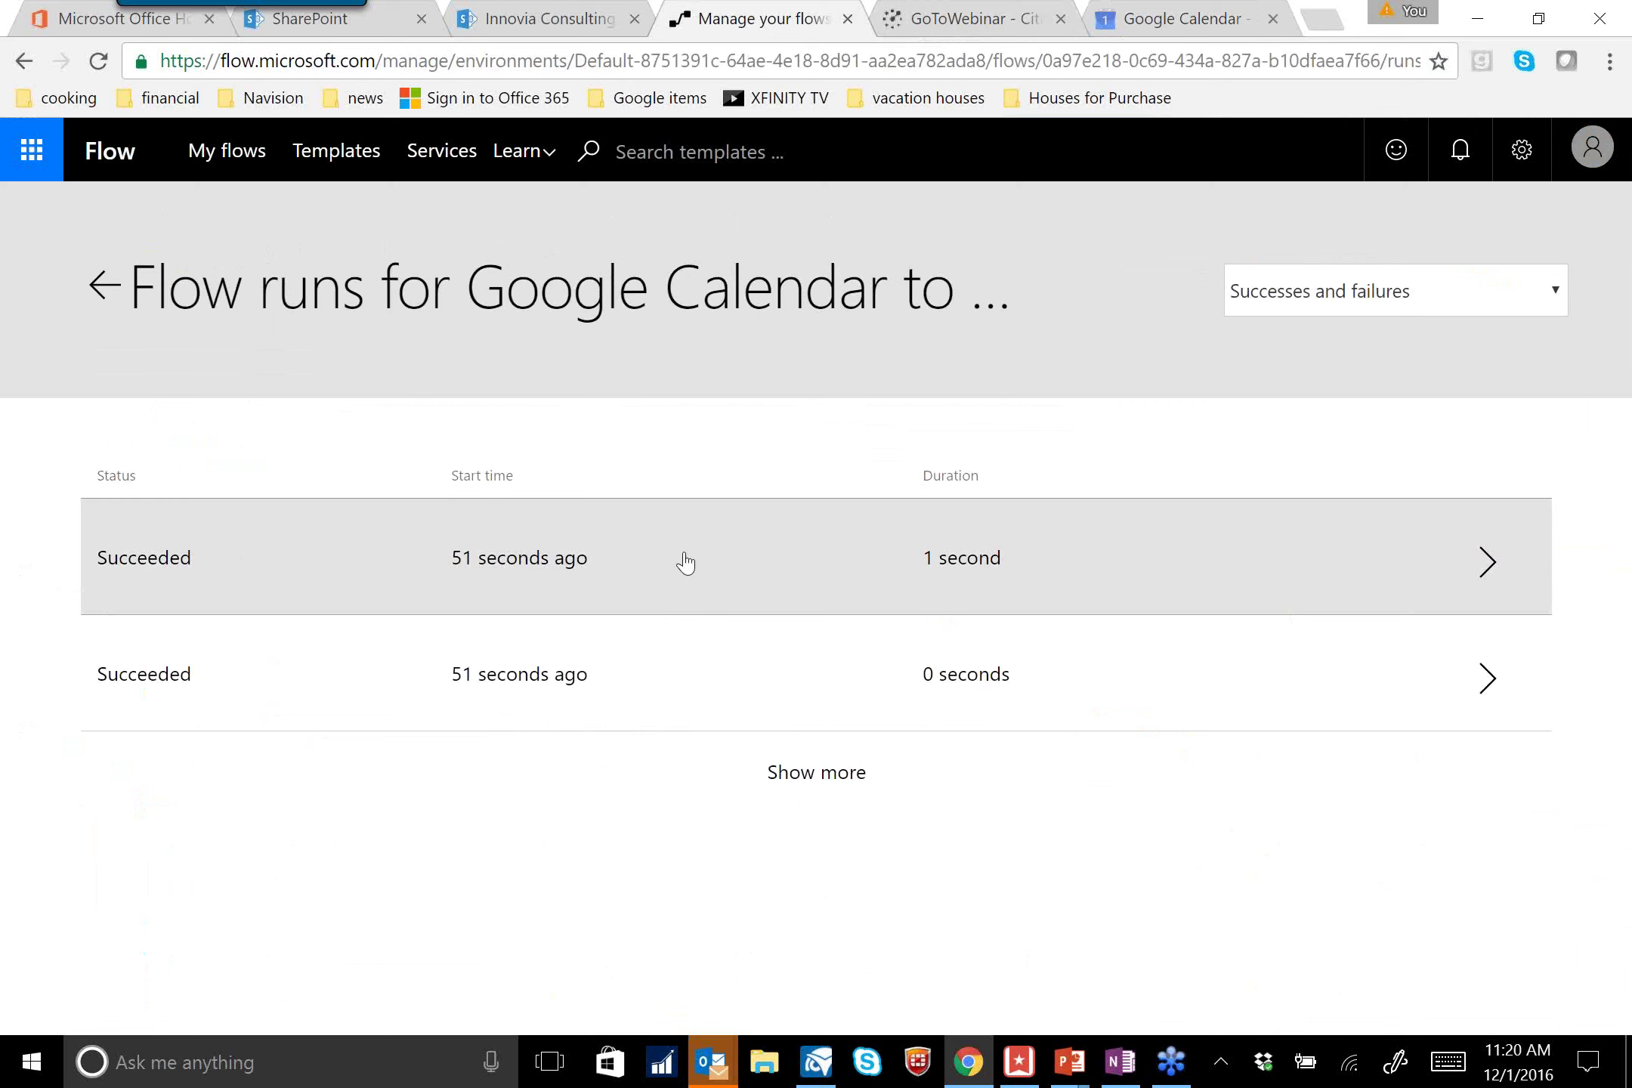
{"action": "left_click", "coordinate": [1481, 561]}
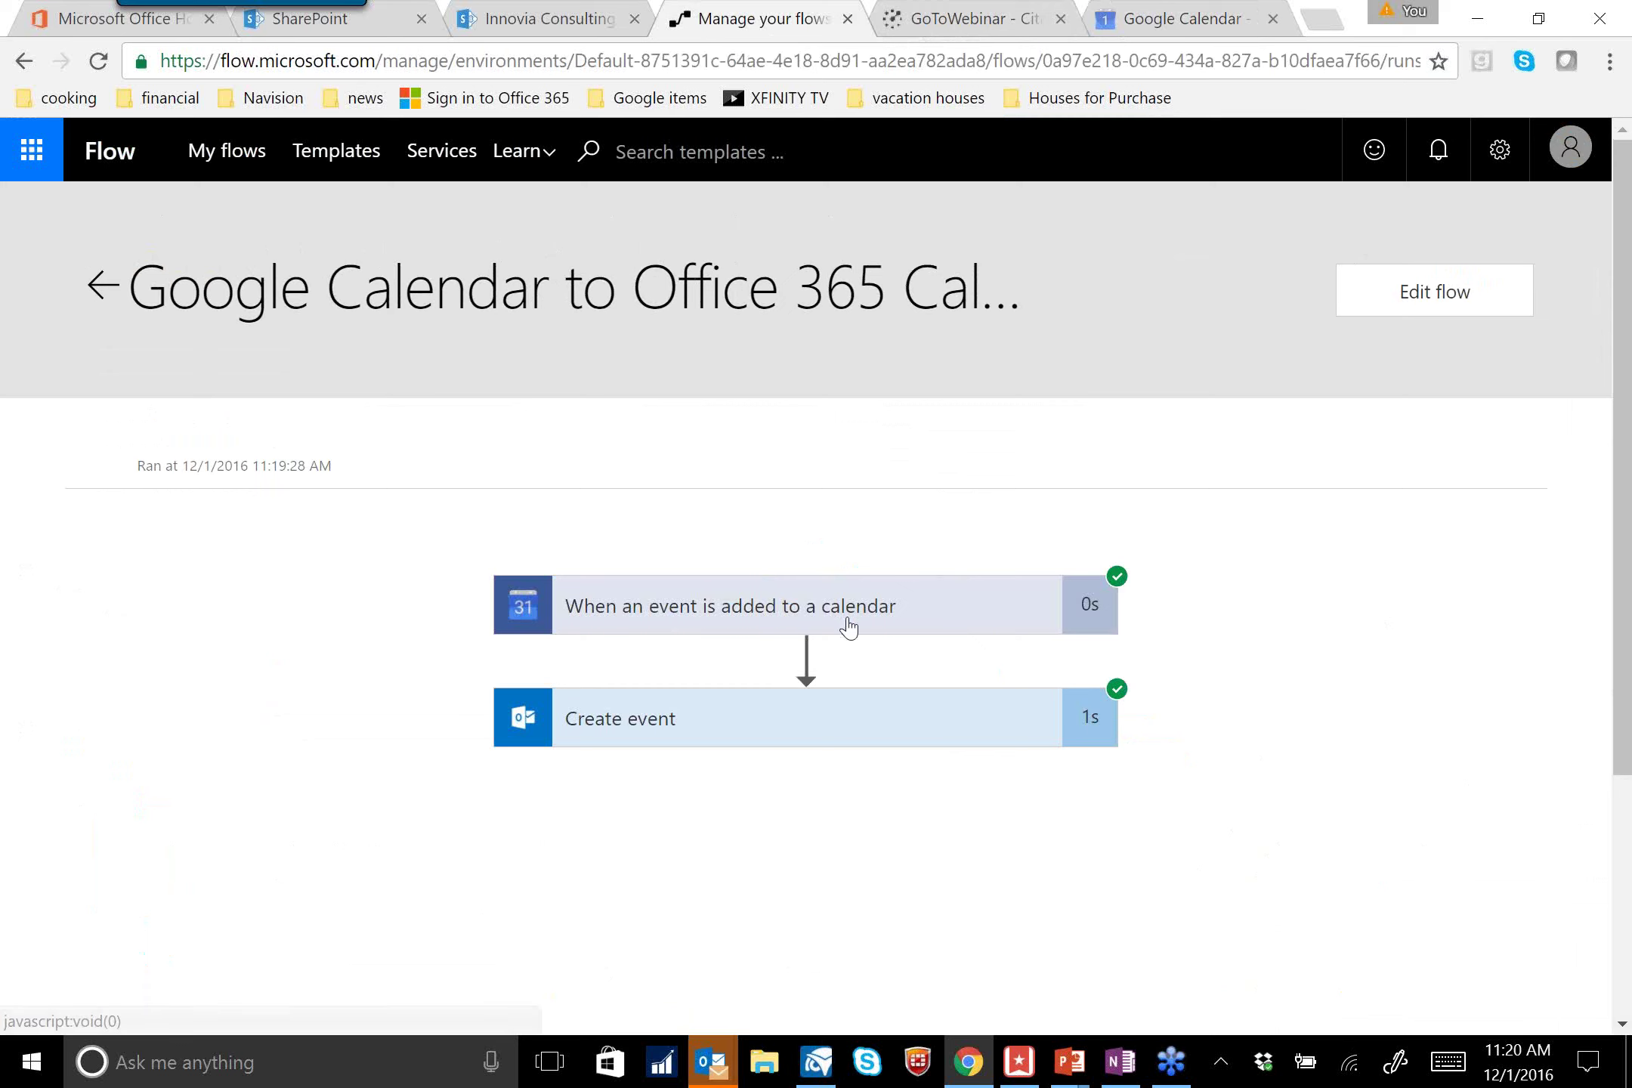
Examine the run's inputs and outputs for the "When an event is added to a calendar" trigger and the Create event action
{"action": "left_click", "coordinate": [857, 613]}
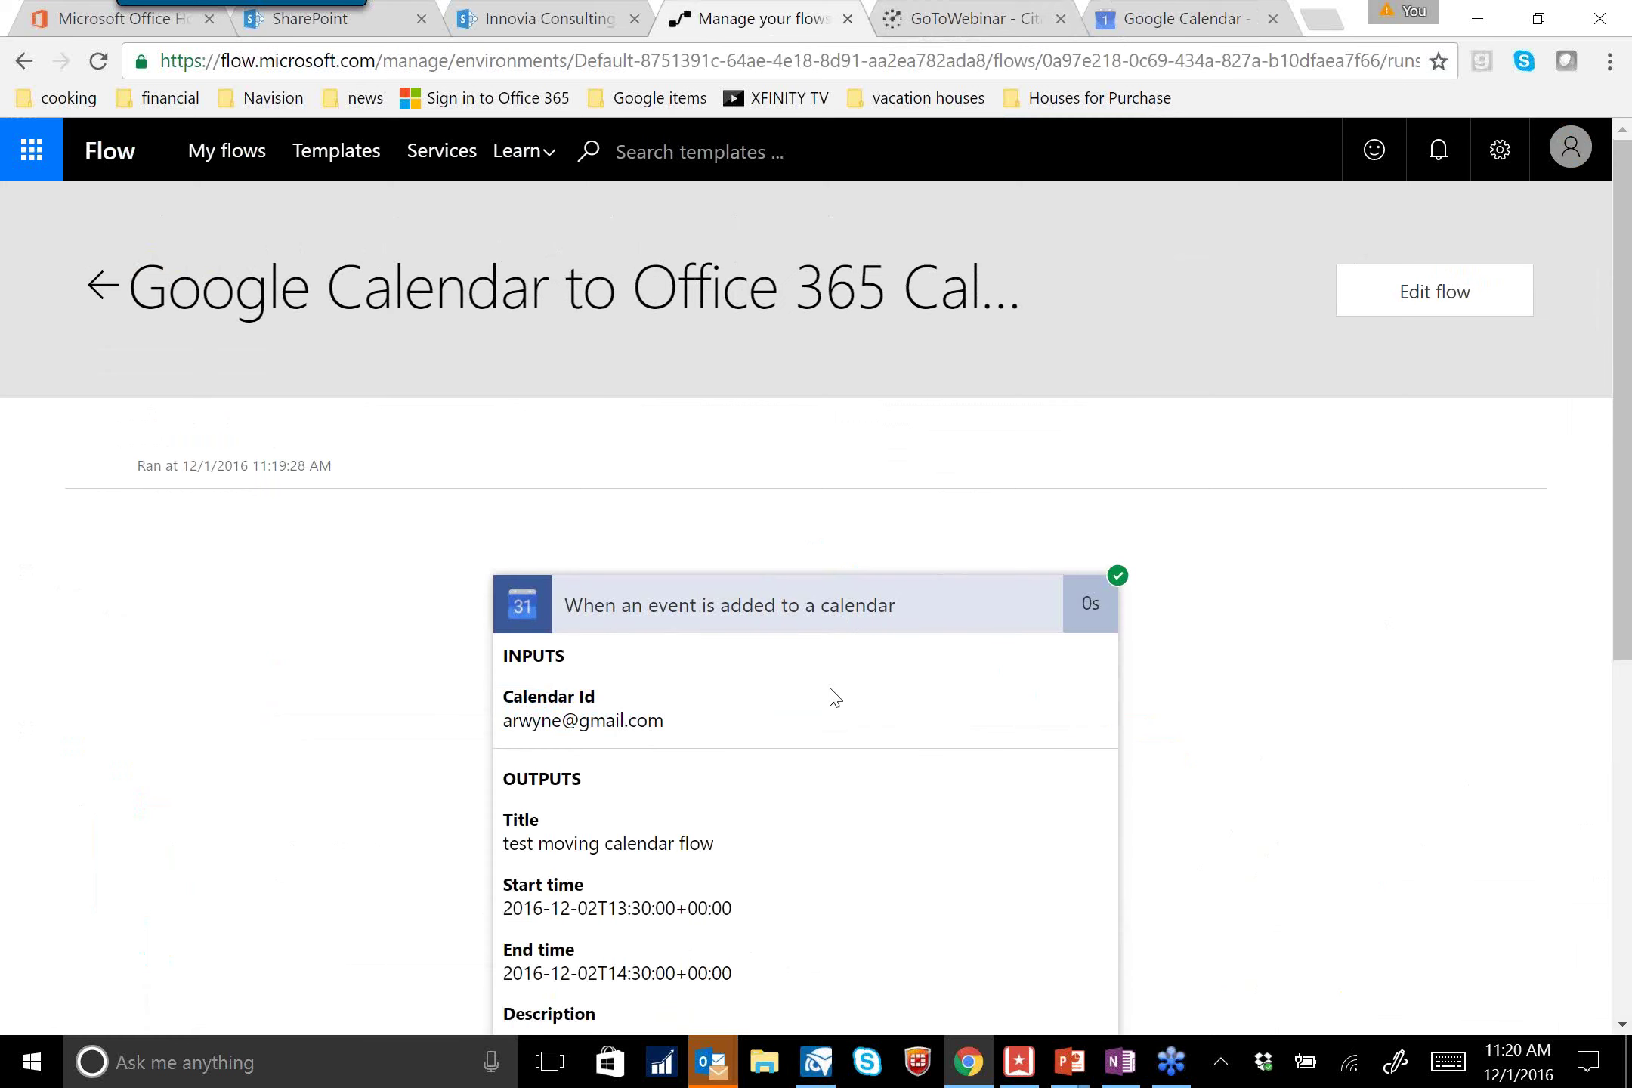
{"action": "scroll", "coordinate": [831, 696], "scroll_direction": "down", "scroll_amount": 2}
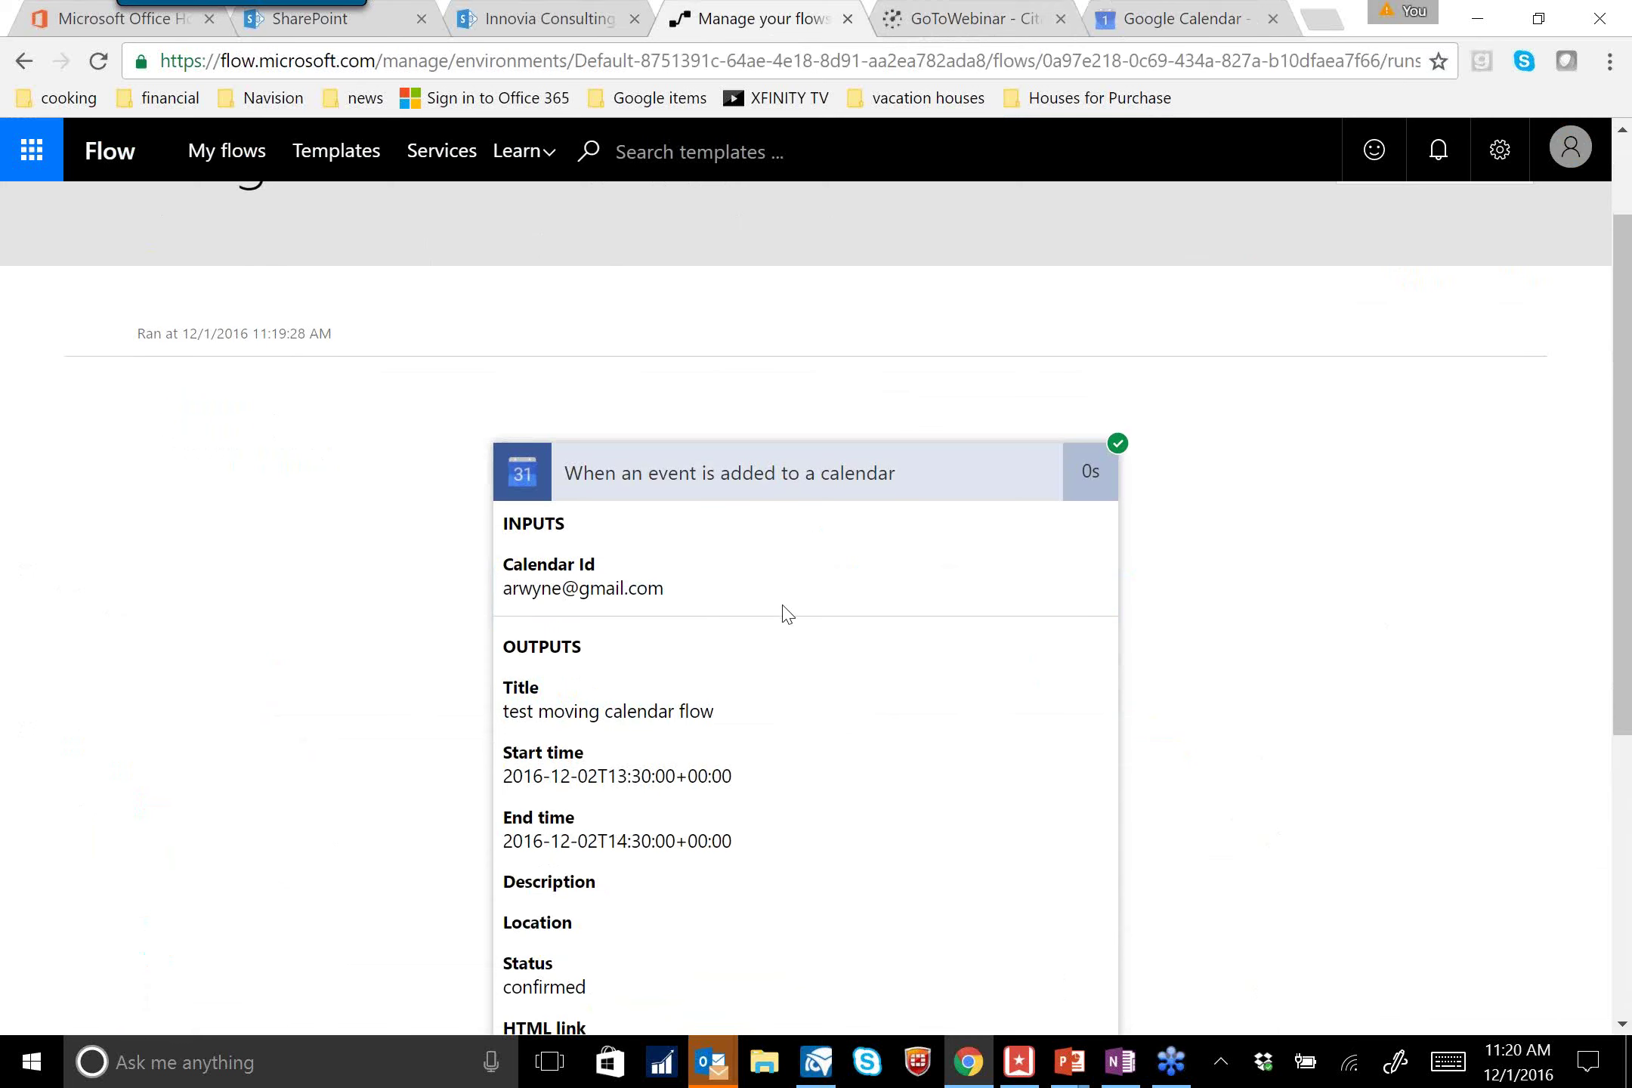
{"action": "scroll", "coordinate": [786, 613], "scroll_direction": "down", "scroll_amount": 3}
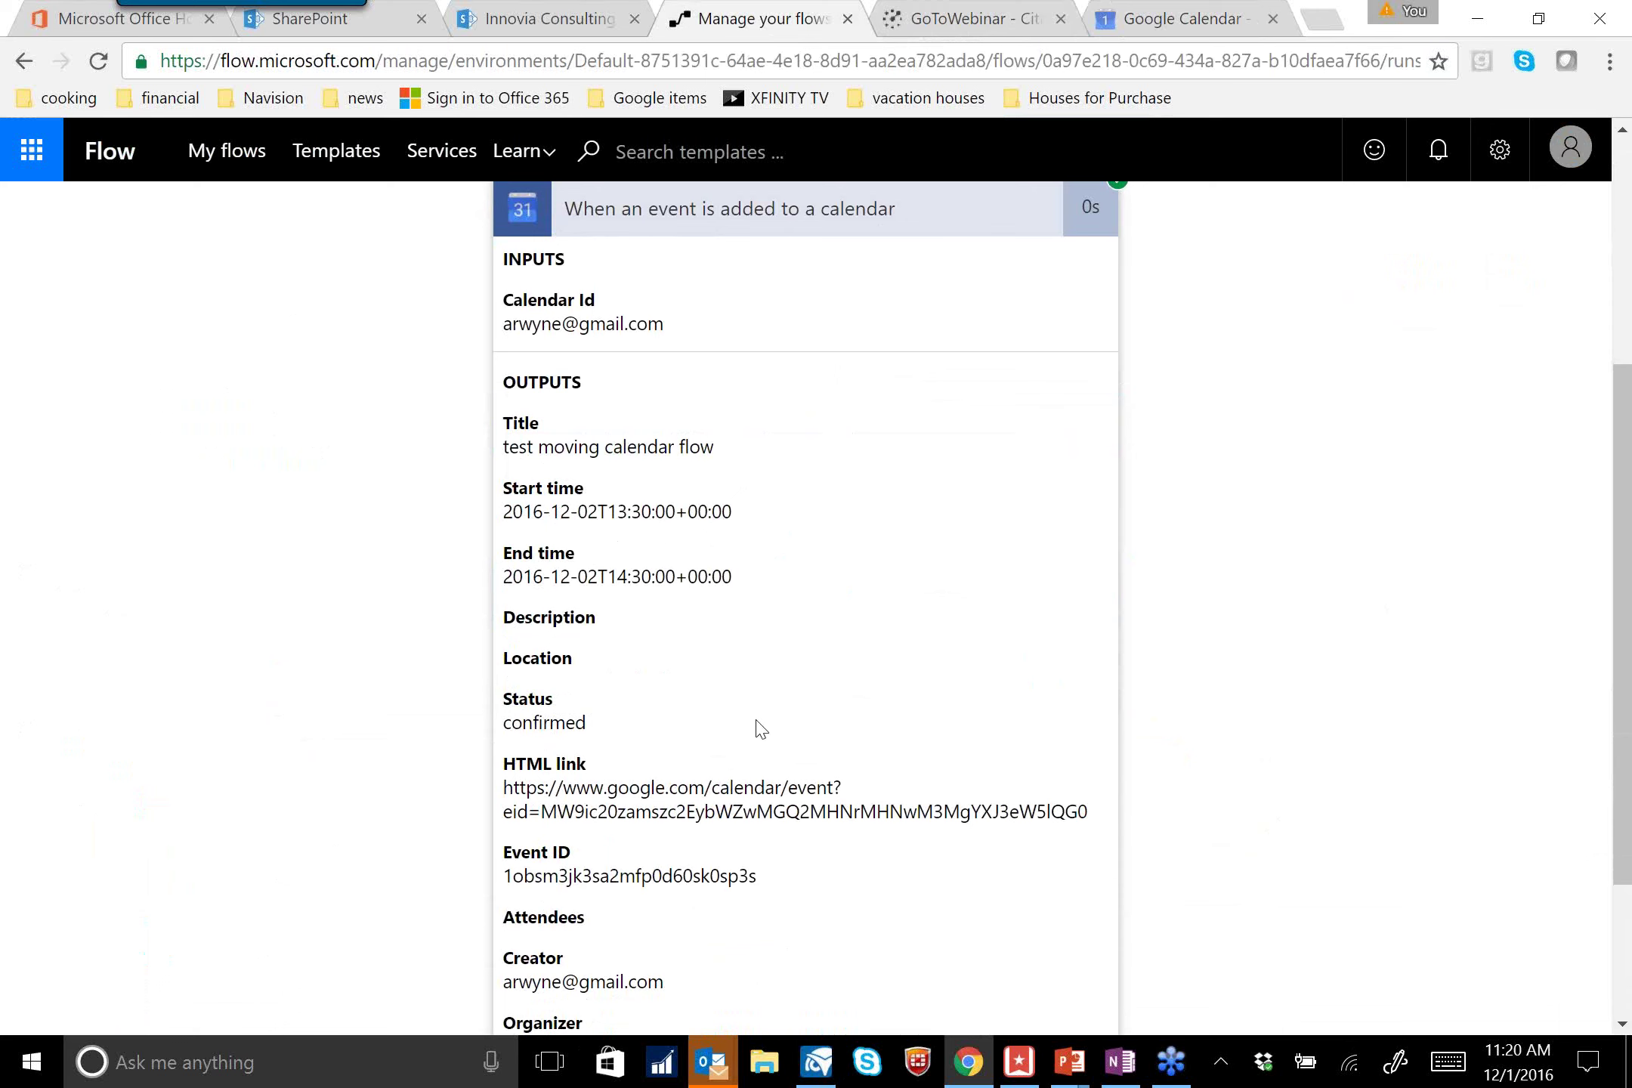
{"action": "scroll", "coordinate": [761, 808], "scroll_direction": "down", "scroll_amount": 3}
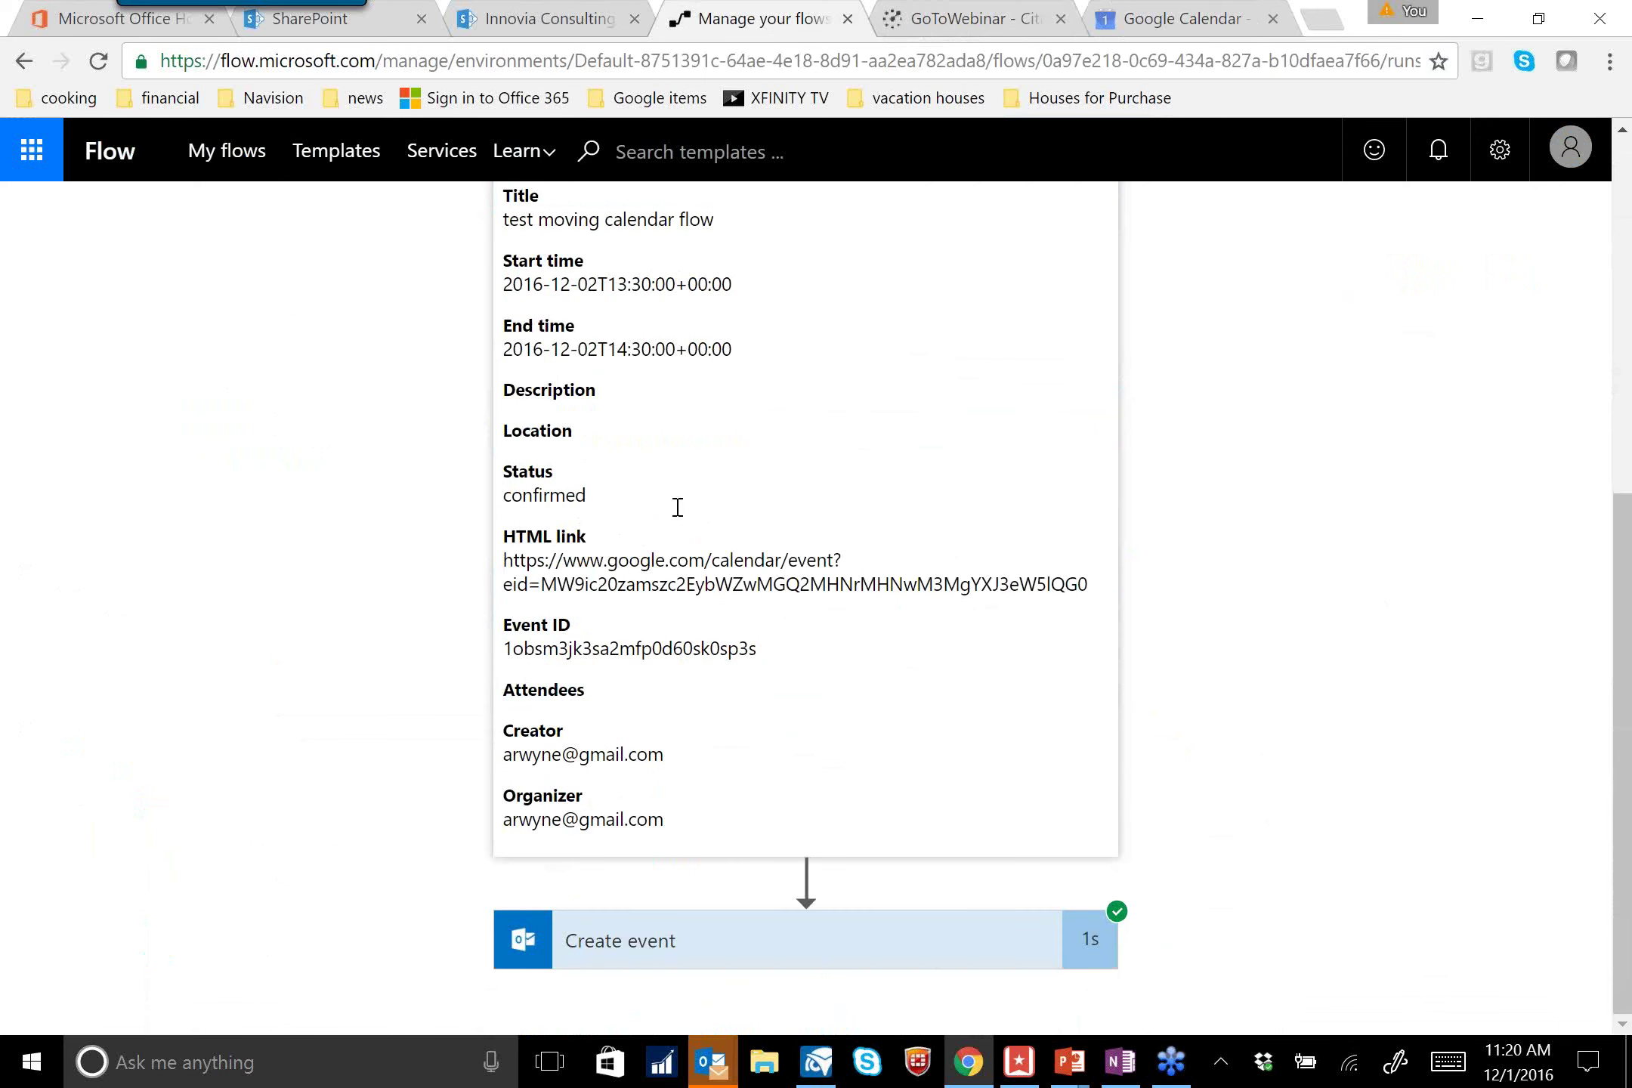
{"action": "left_click", "coordinate": [782, 928]}
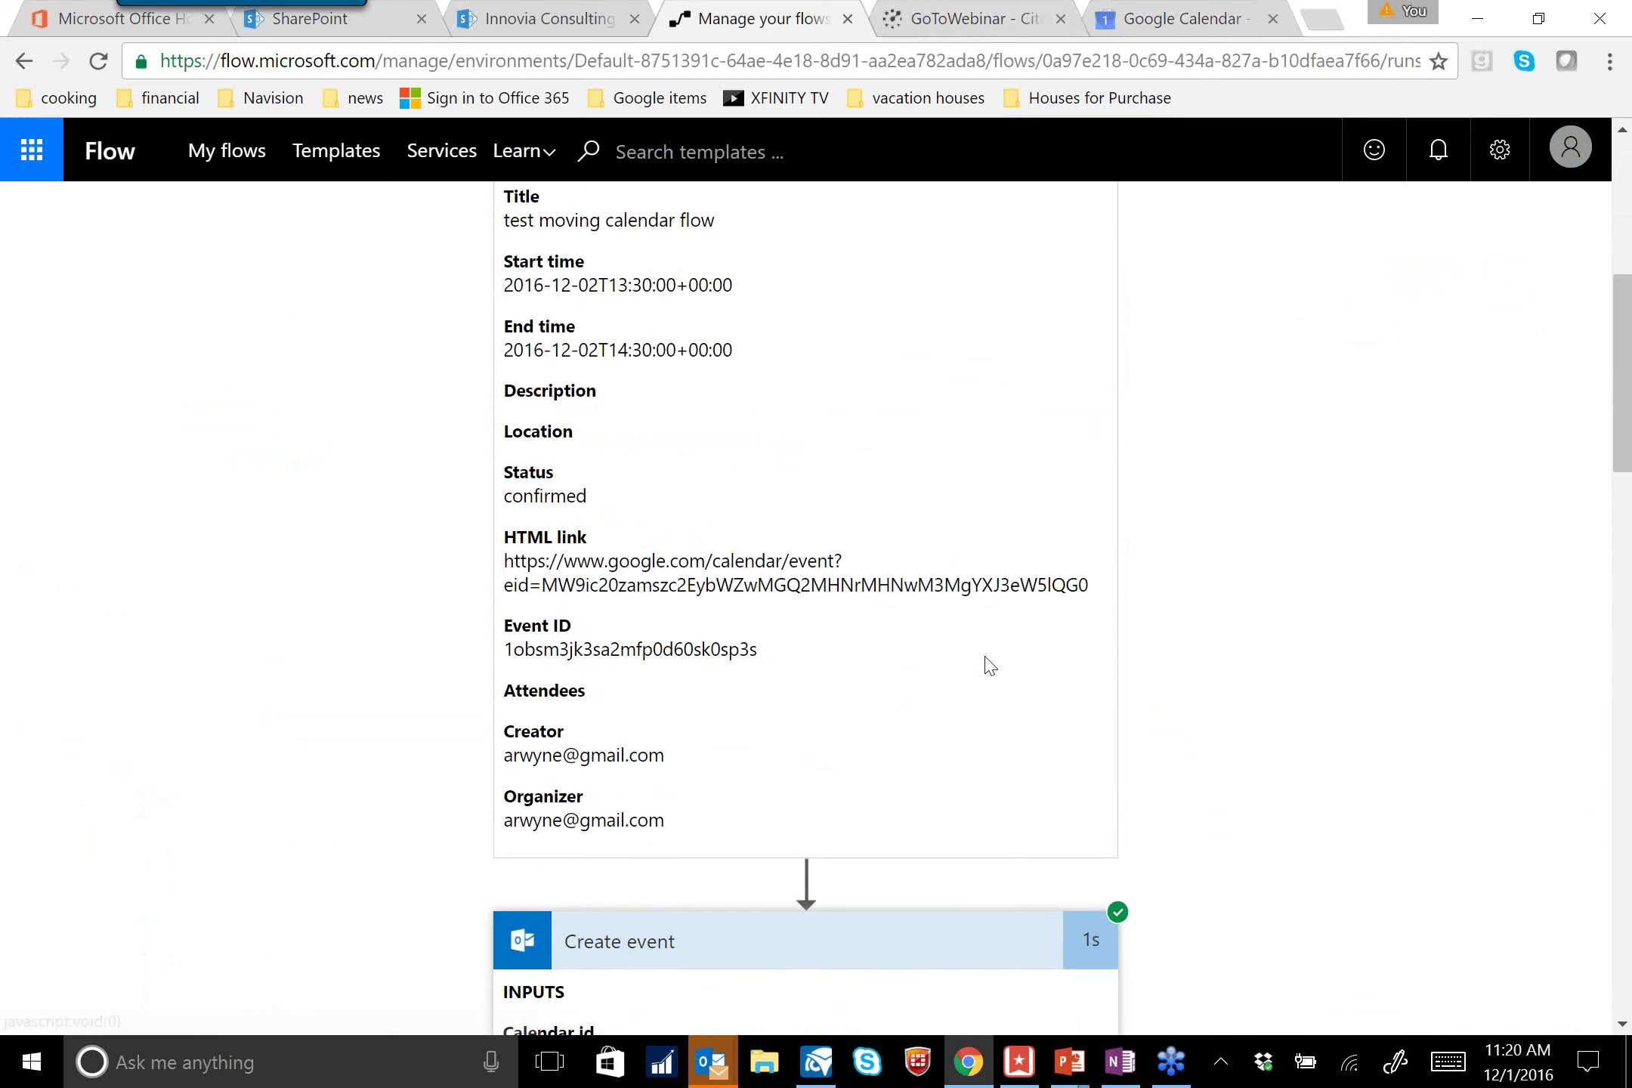
{"action": "scroll", "coordinate": [990, 665], "scroll_direction": "down", "scroll_amount": 7}
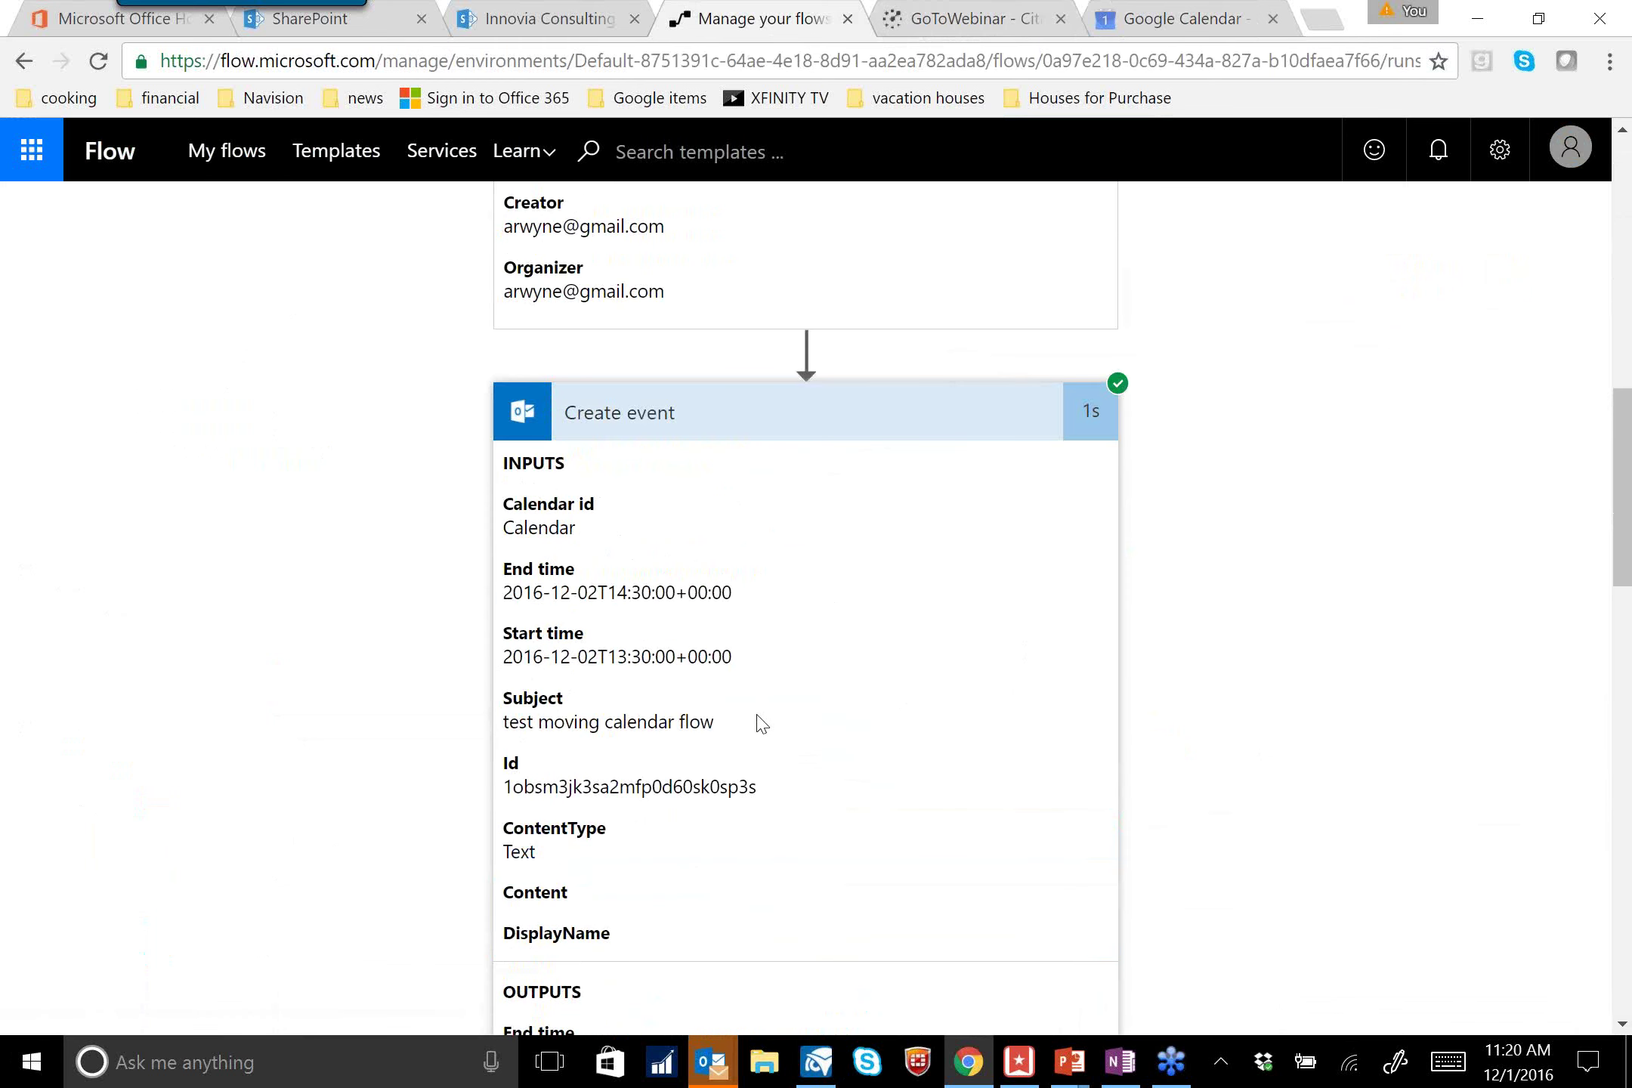
{"action": "scroll", "coordinate": [918, 727], "scroll_direction": "down", "scroll_amount": 2}
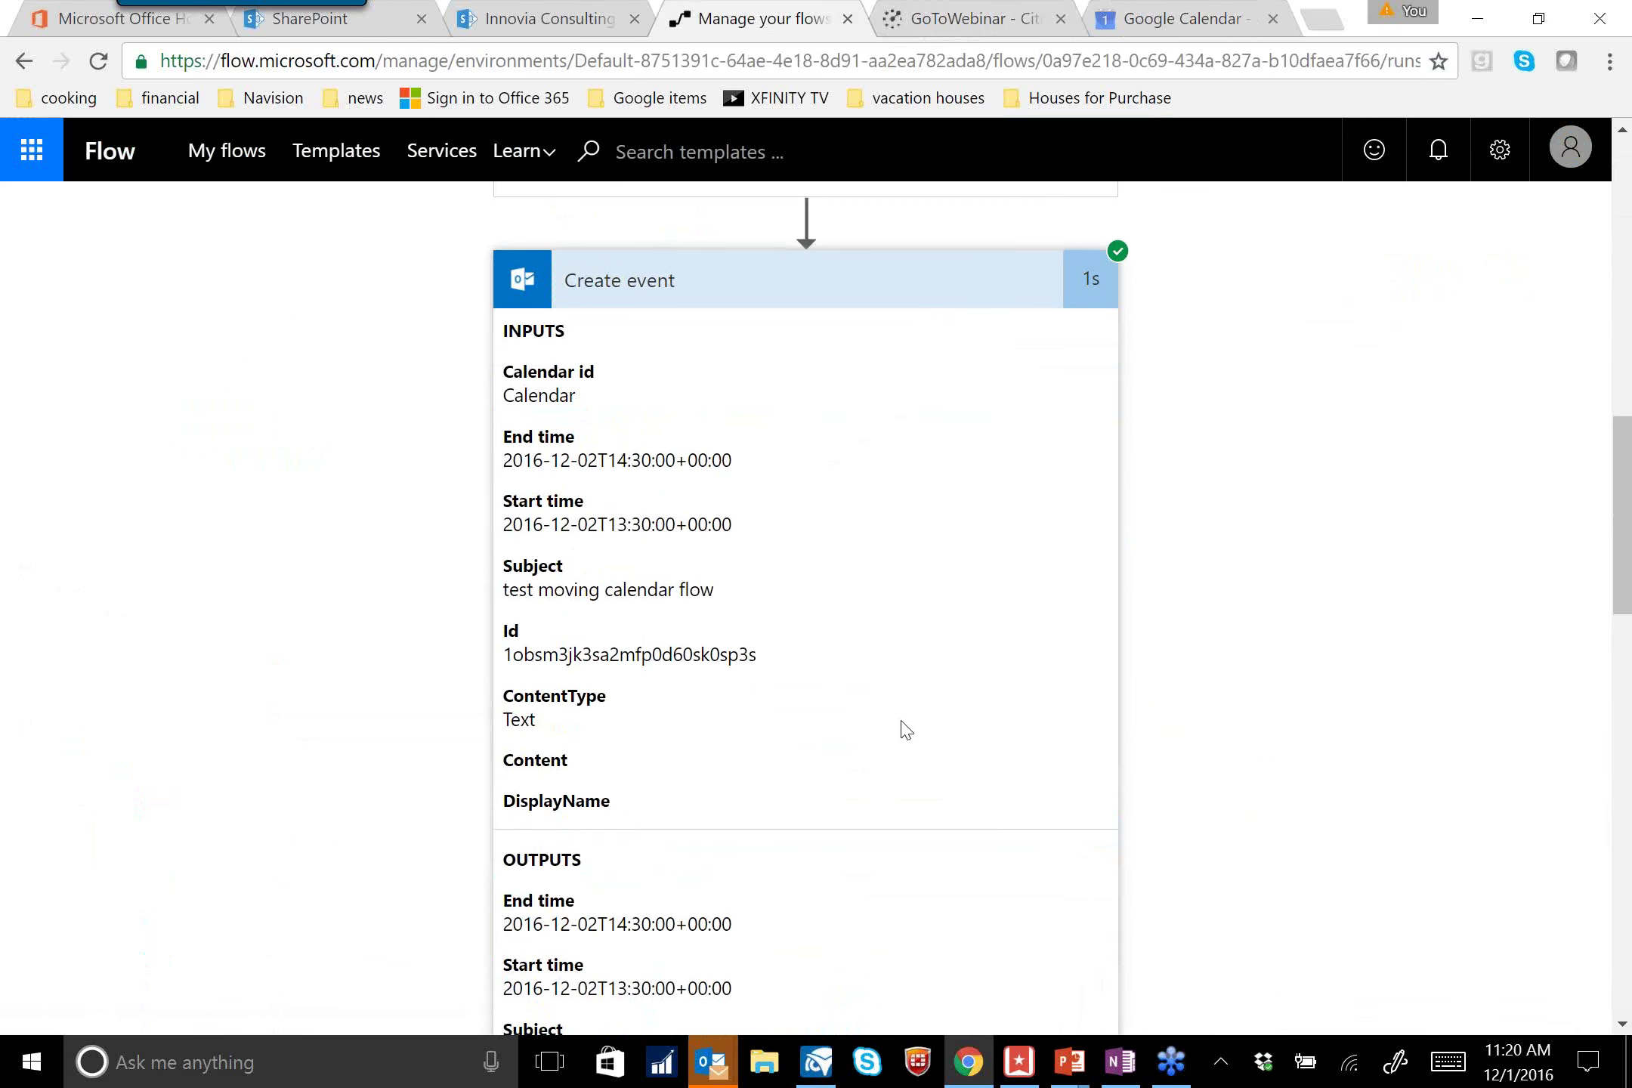
Compare the Create event action's inputs and outputs with the calendar trigger's details, and collapse both sections of the run
{"action": "scroll", "coordinate": [860, 899], "scroll_direction": "down", "scroll_amount": 4}
{"action": "scroll", "coordinate": [944, 765], "scroll_direction": "down", "scroll_amount": 2}
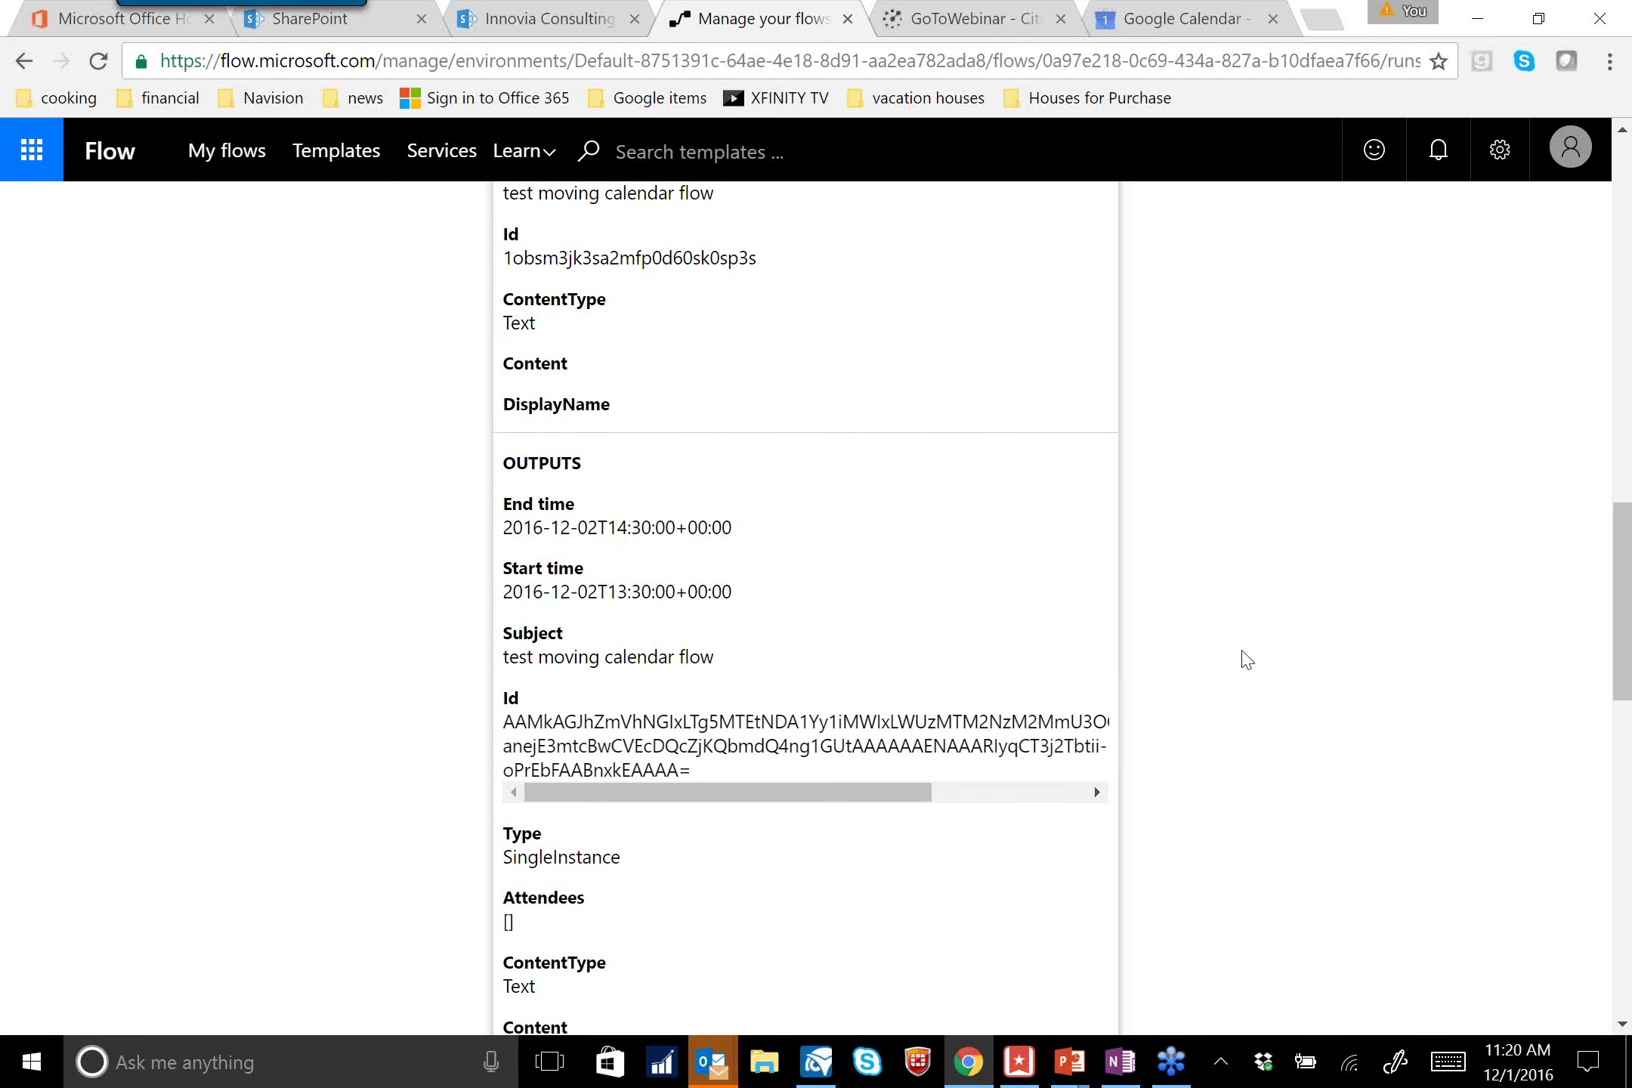
{"action": "scroll", "coordinate": [1246, 661], "scroll_direction": "up", "scroll_amount": 8}
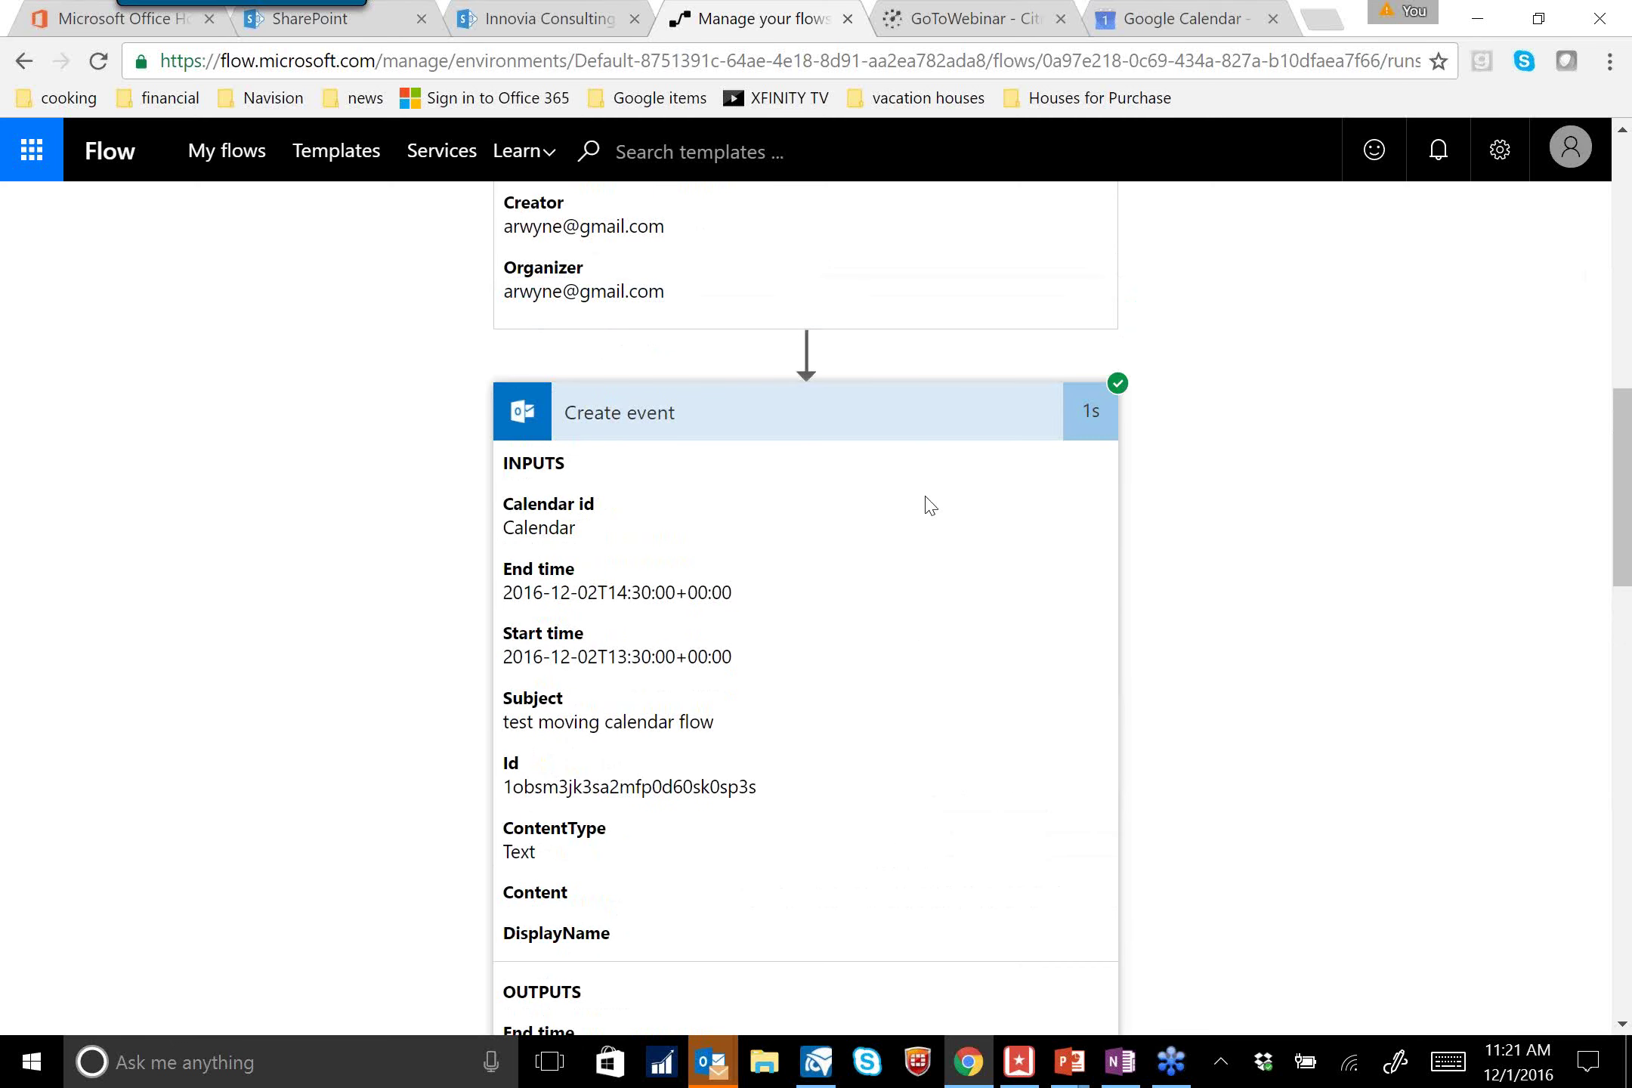
{"action": "scroll", "coordinate": [1024, 420], "scroll_direction": "up", "scroll_amount": 5}
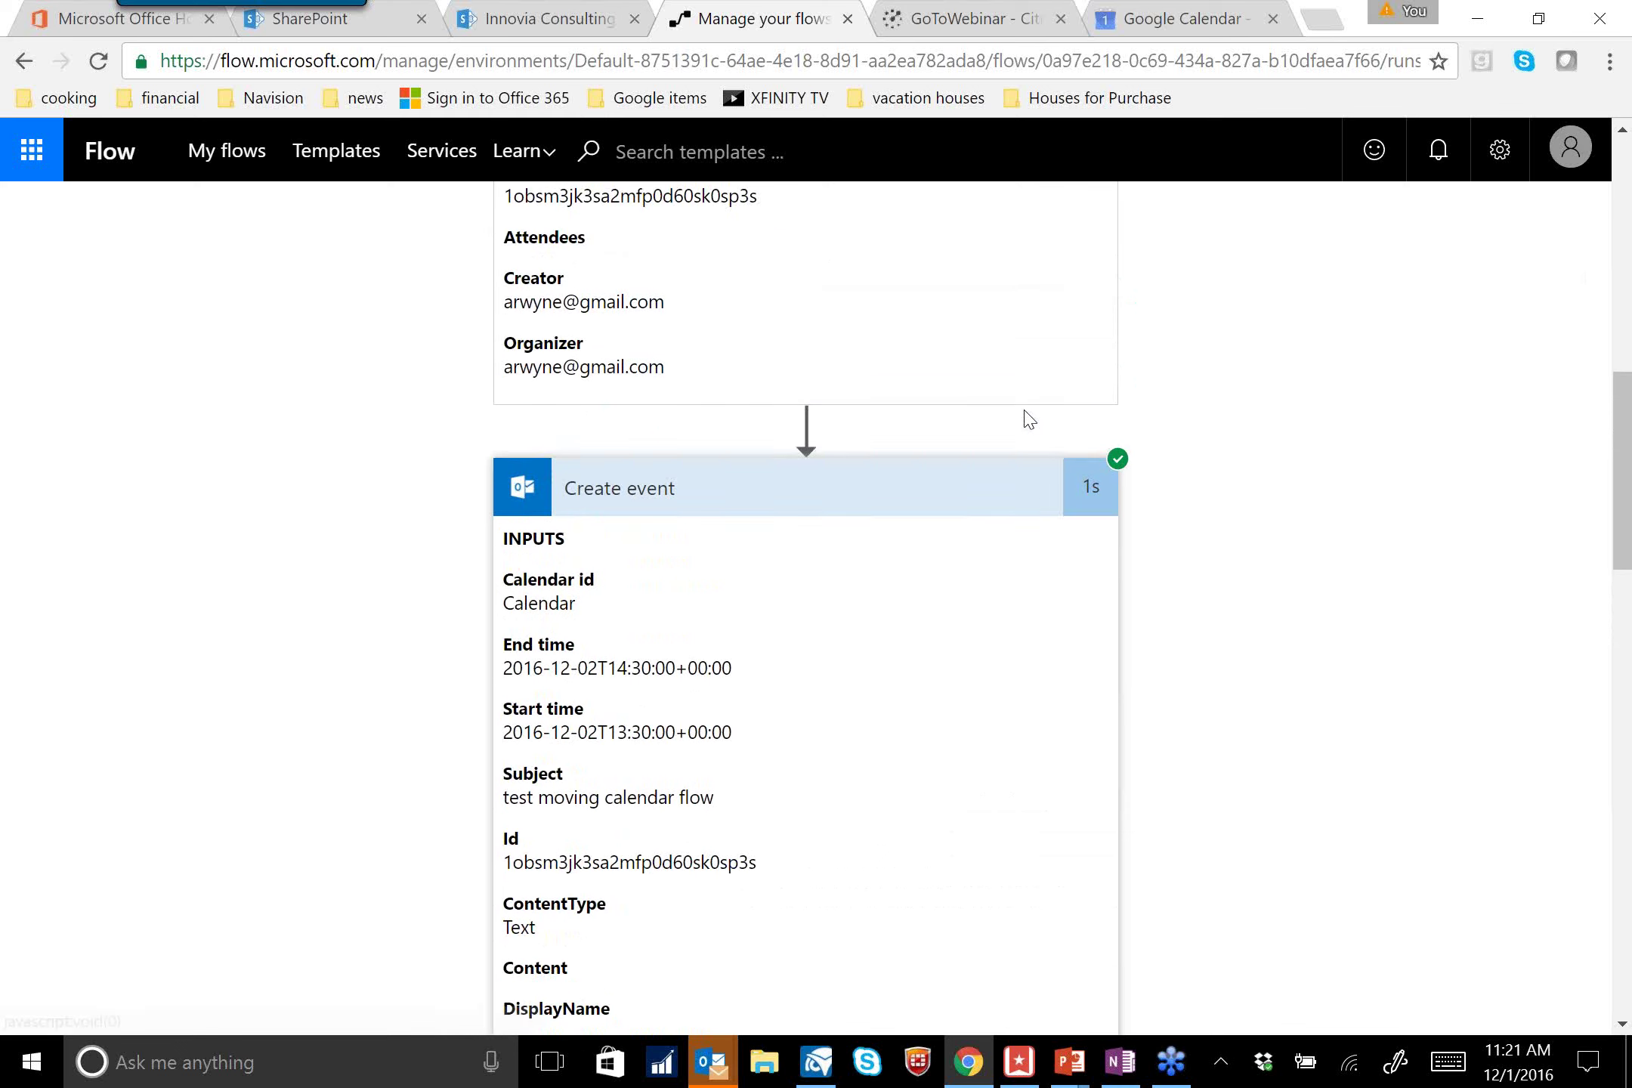
{"action": "scroll", "coordinate": [1027, 416], "scroll_direction": "up", "scroll_amount": 5}
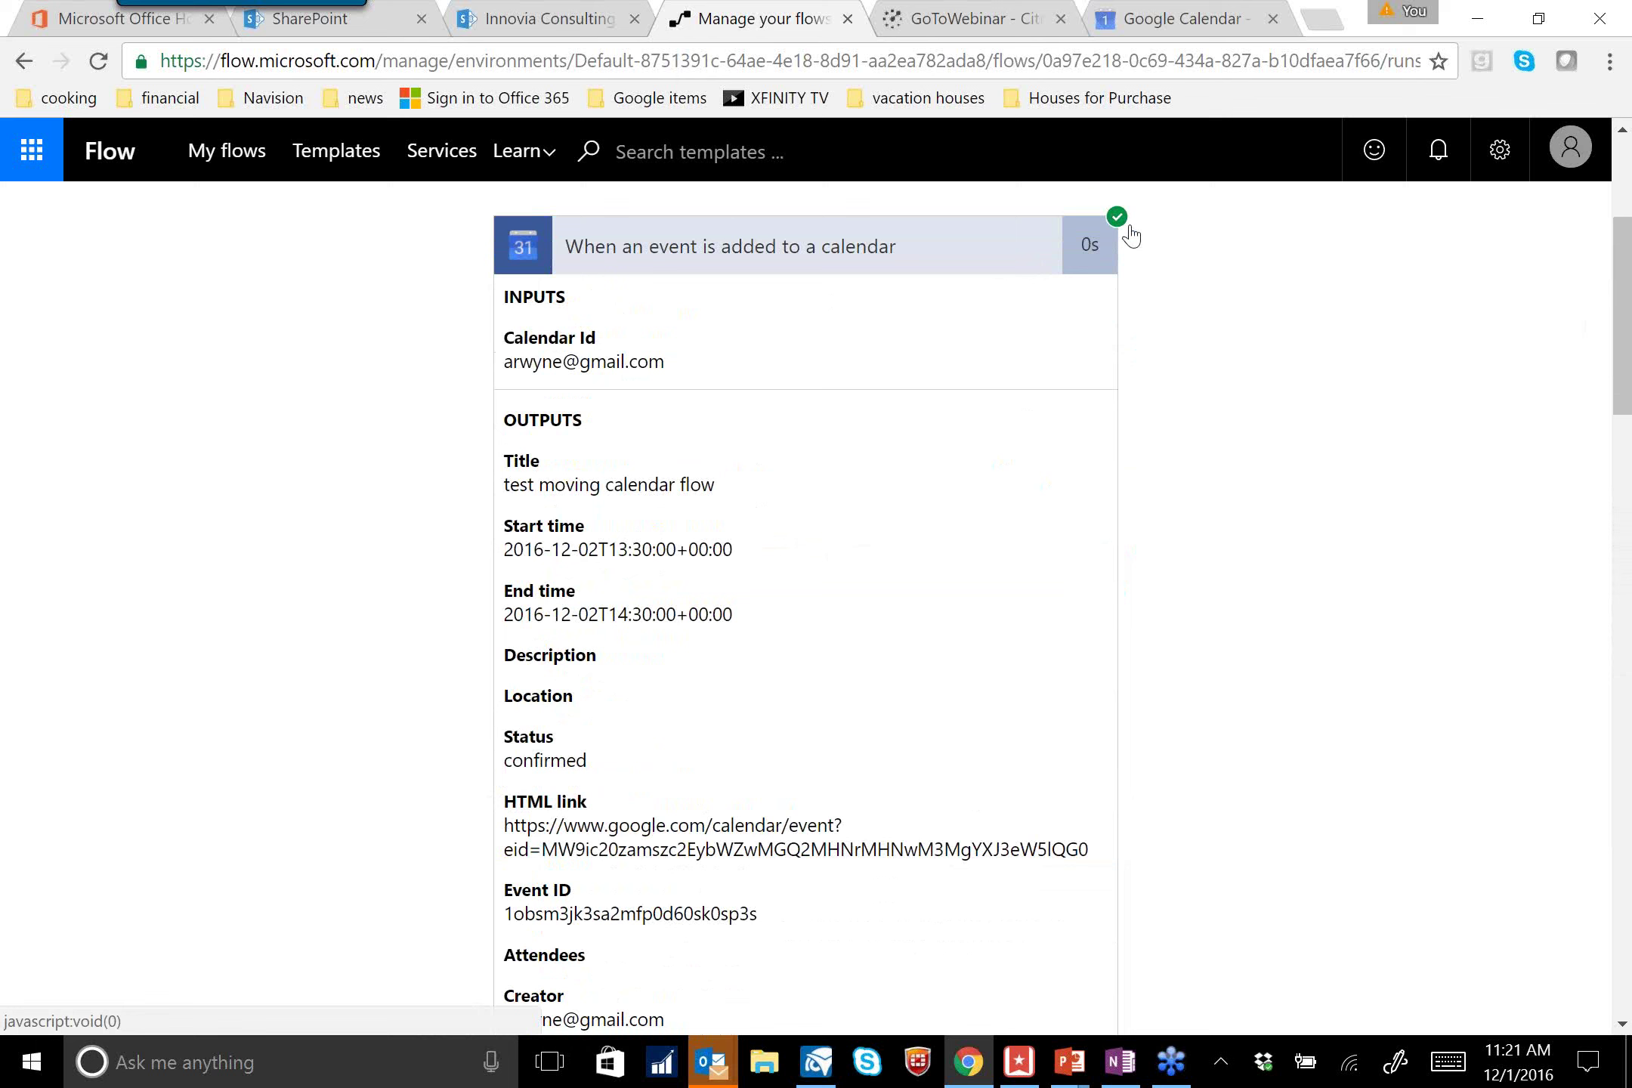
{"action": "left_click", "coordinate": [971, 235]}
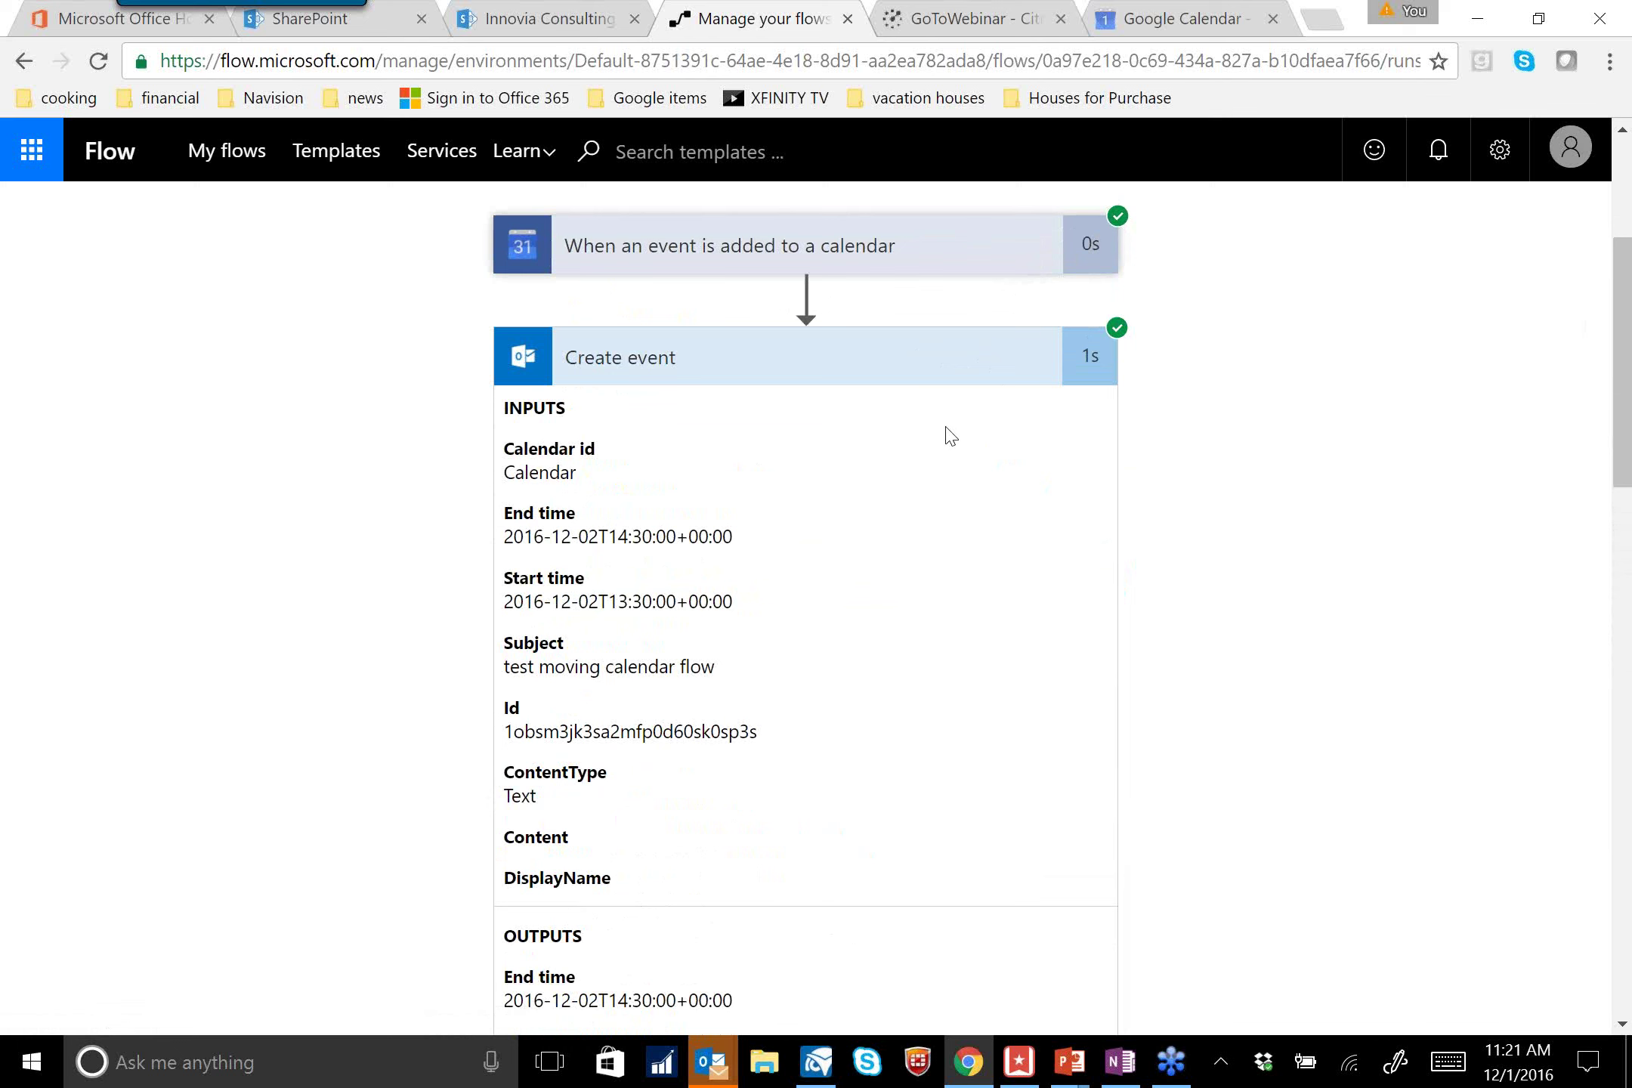
{"action": "left_click", "coordinate": [954, 364]}
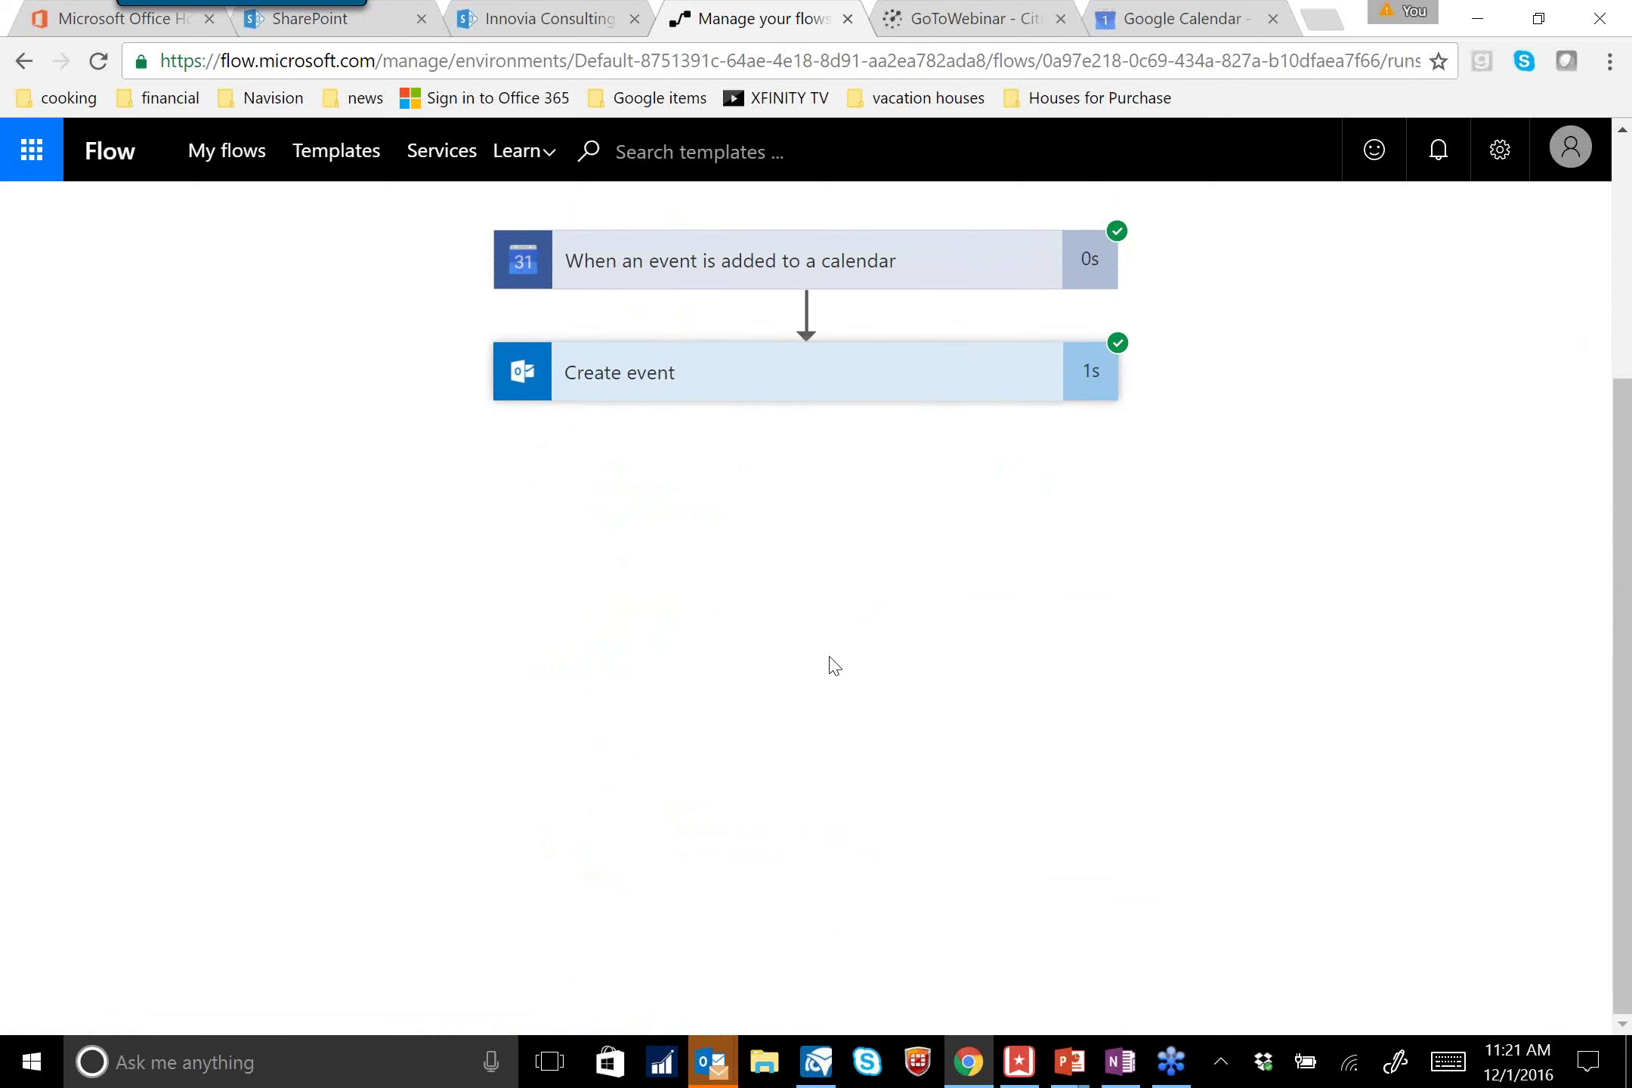
{"action": "scroll", "coordinate": [820, 726], "scroll_direction": "up", "scroll_amount": 1}
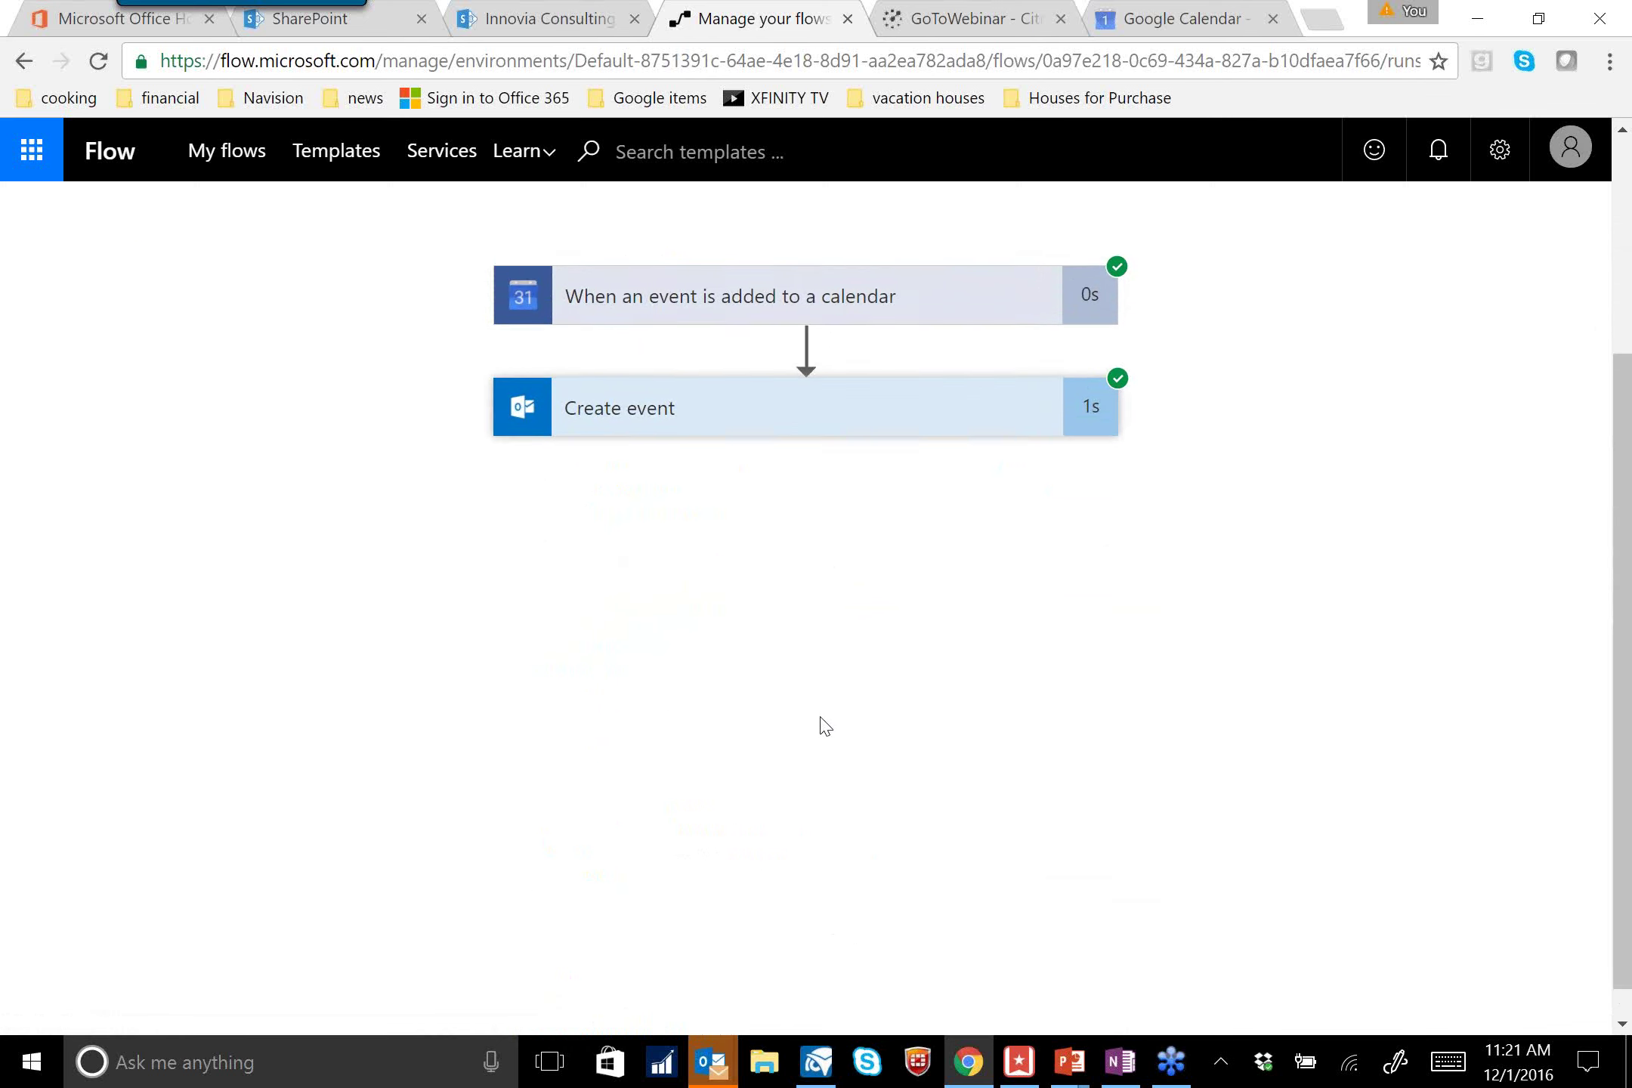
Open the "When an item in a SharePoint send email" flow and expand its modified-item trigger and Send Email action
{"action": "left_click", "coordinate": [234, 168]}
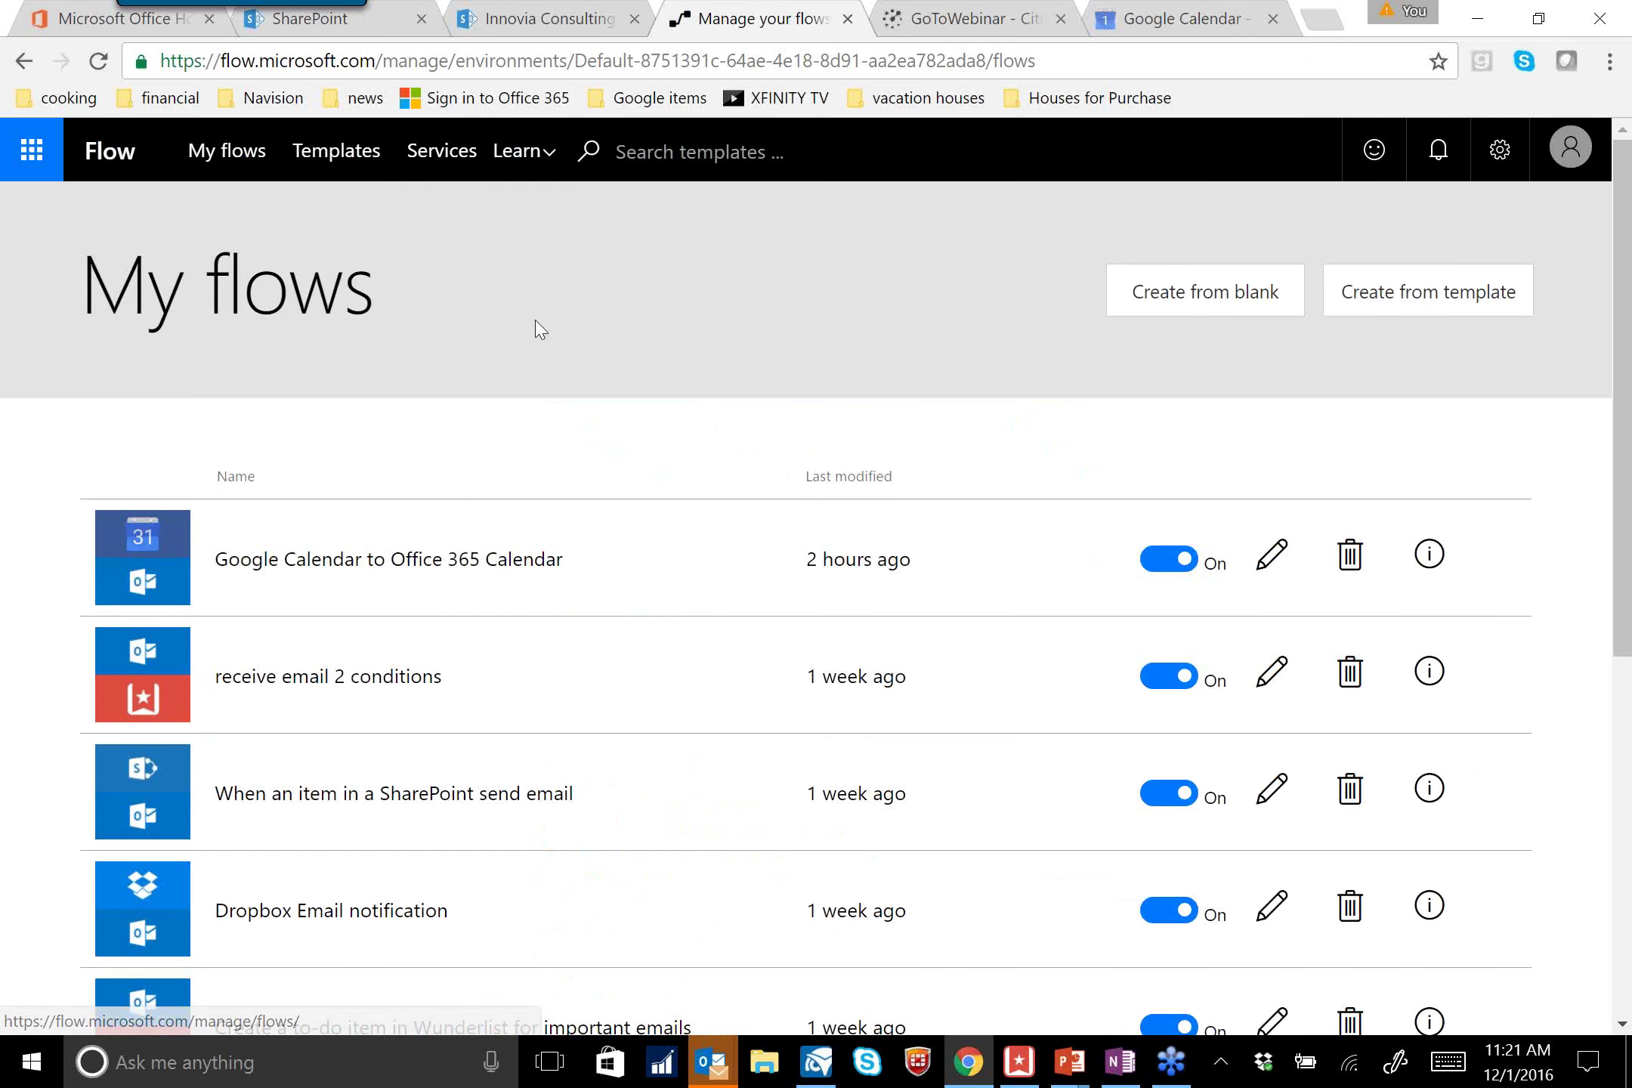
{"action": "scroll", "coordinate": [538, 329], "scroll_direction": "down", "scroll_amount": 2}
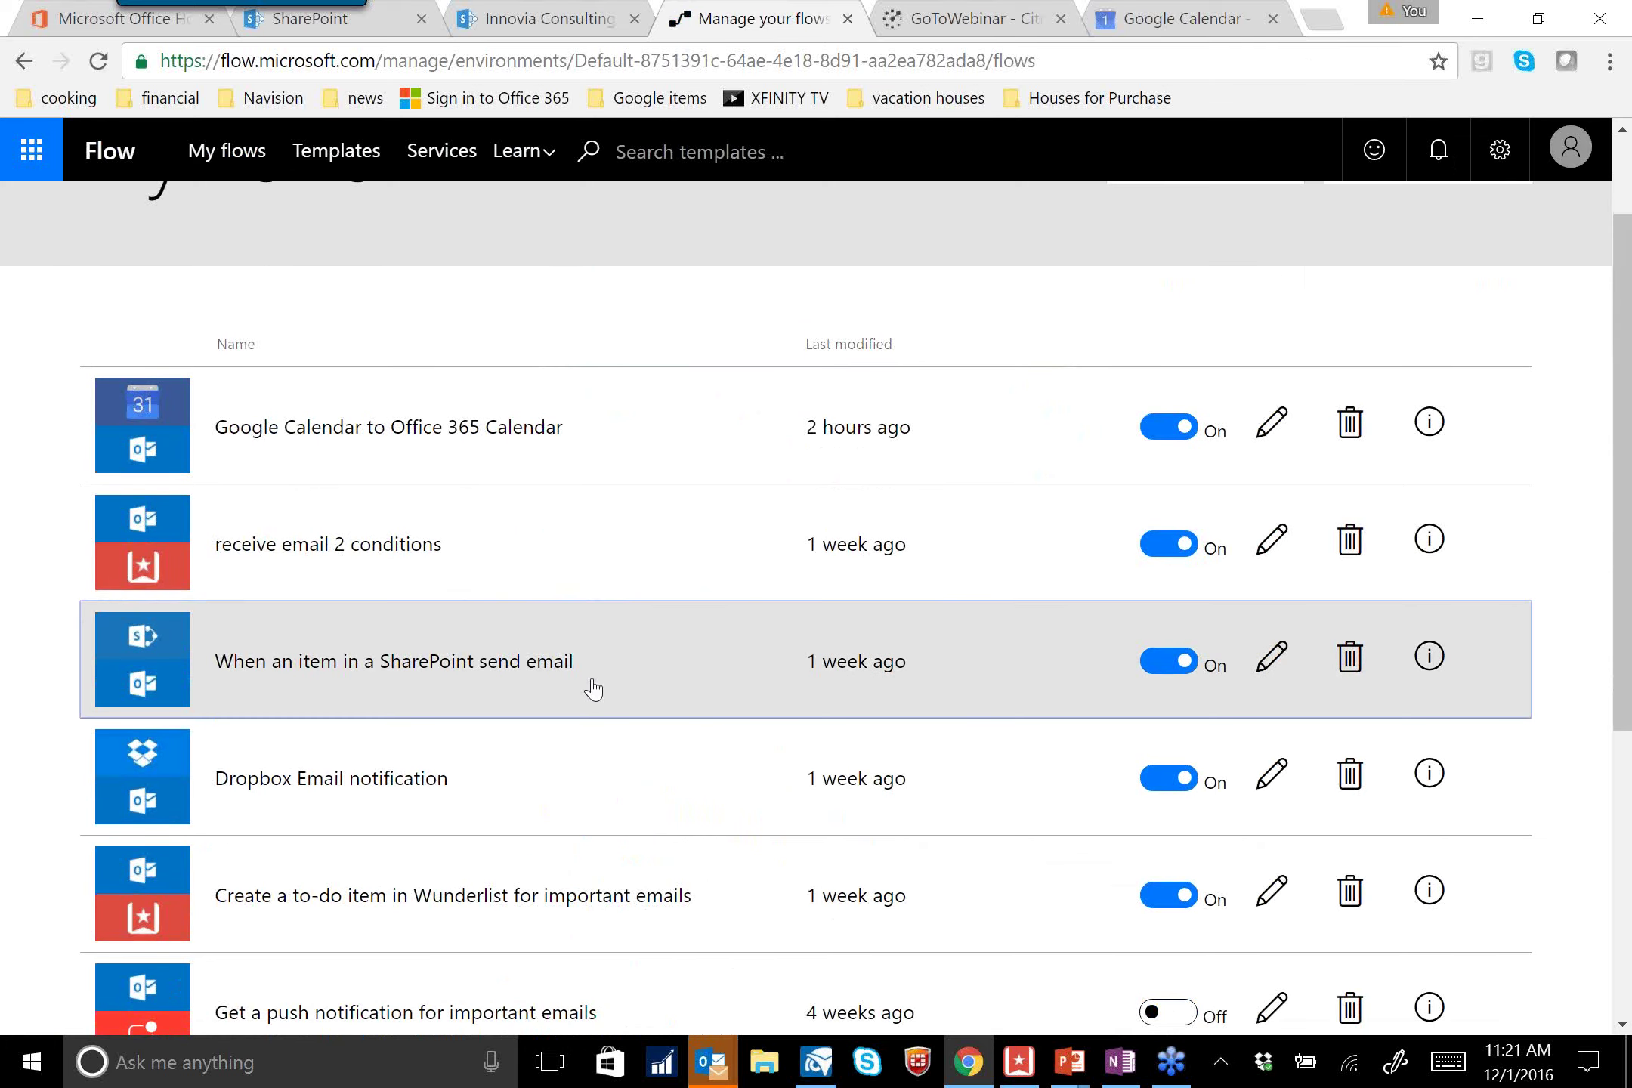
{"action": "left_click", "coordinate": [594, 686]}
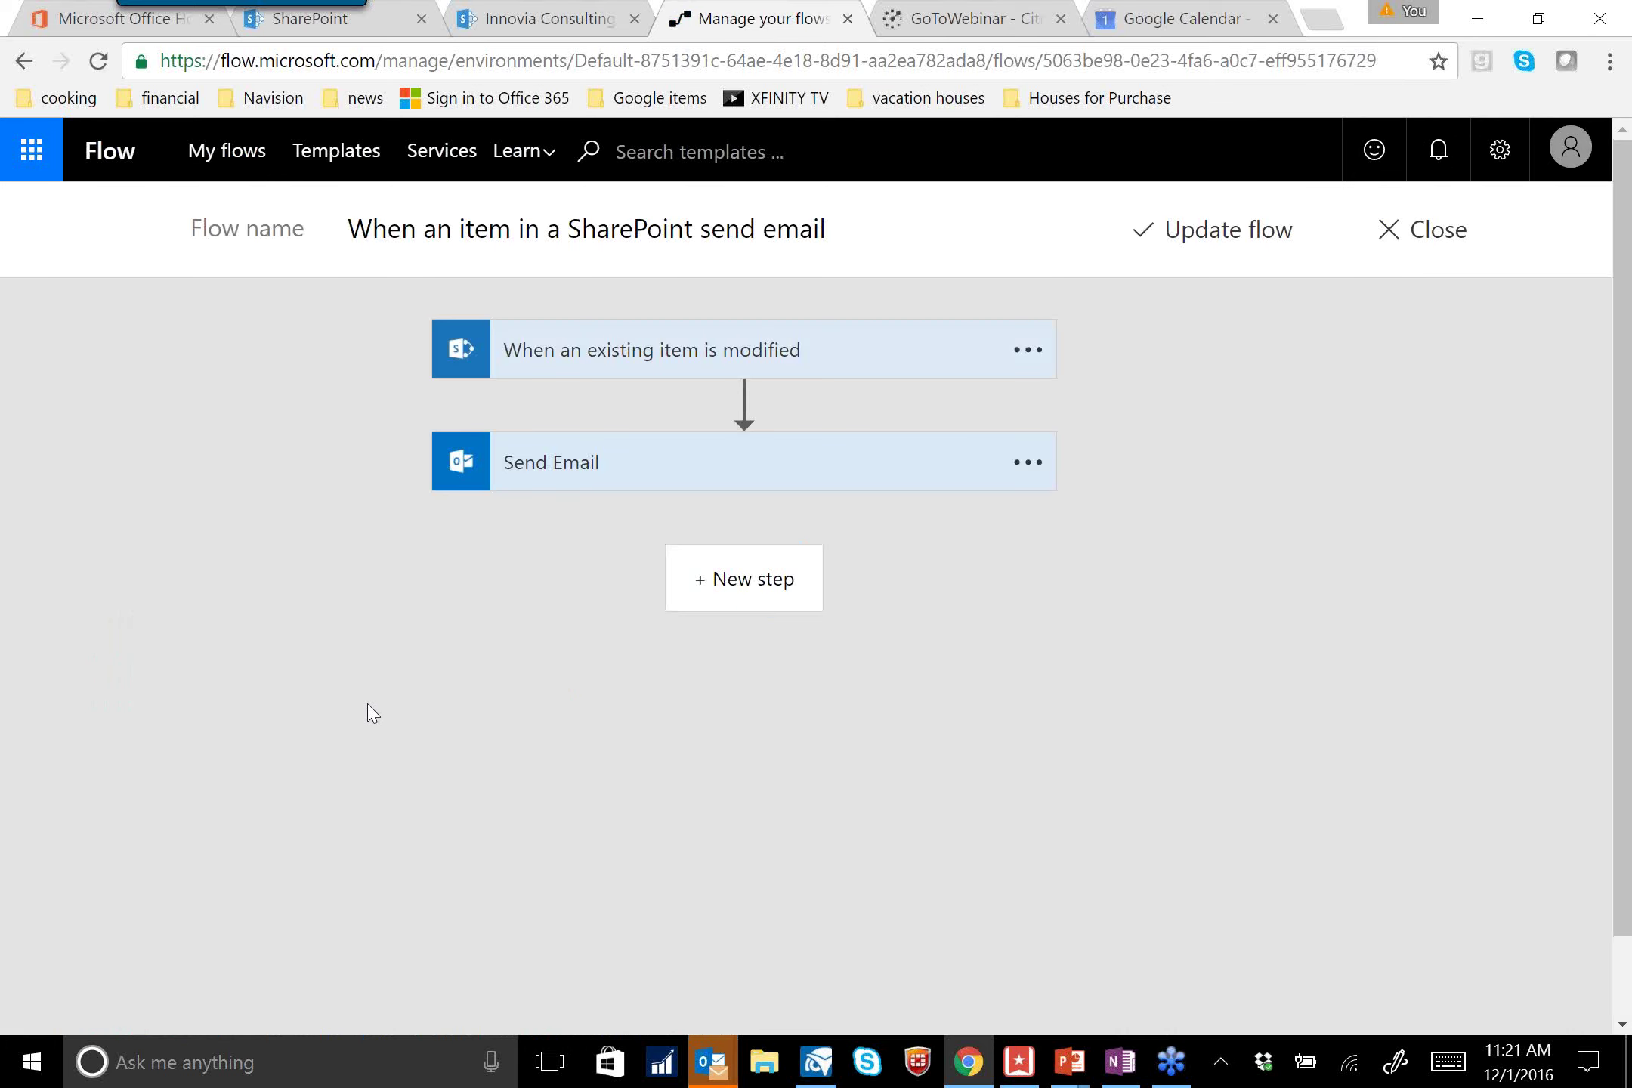
{"action": "left_click", "coordinate": [770, 352]}
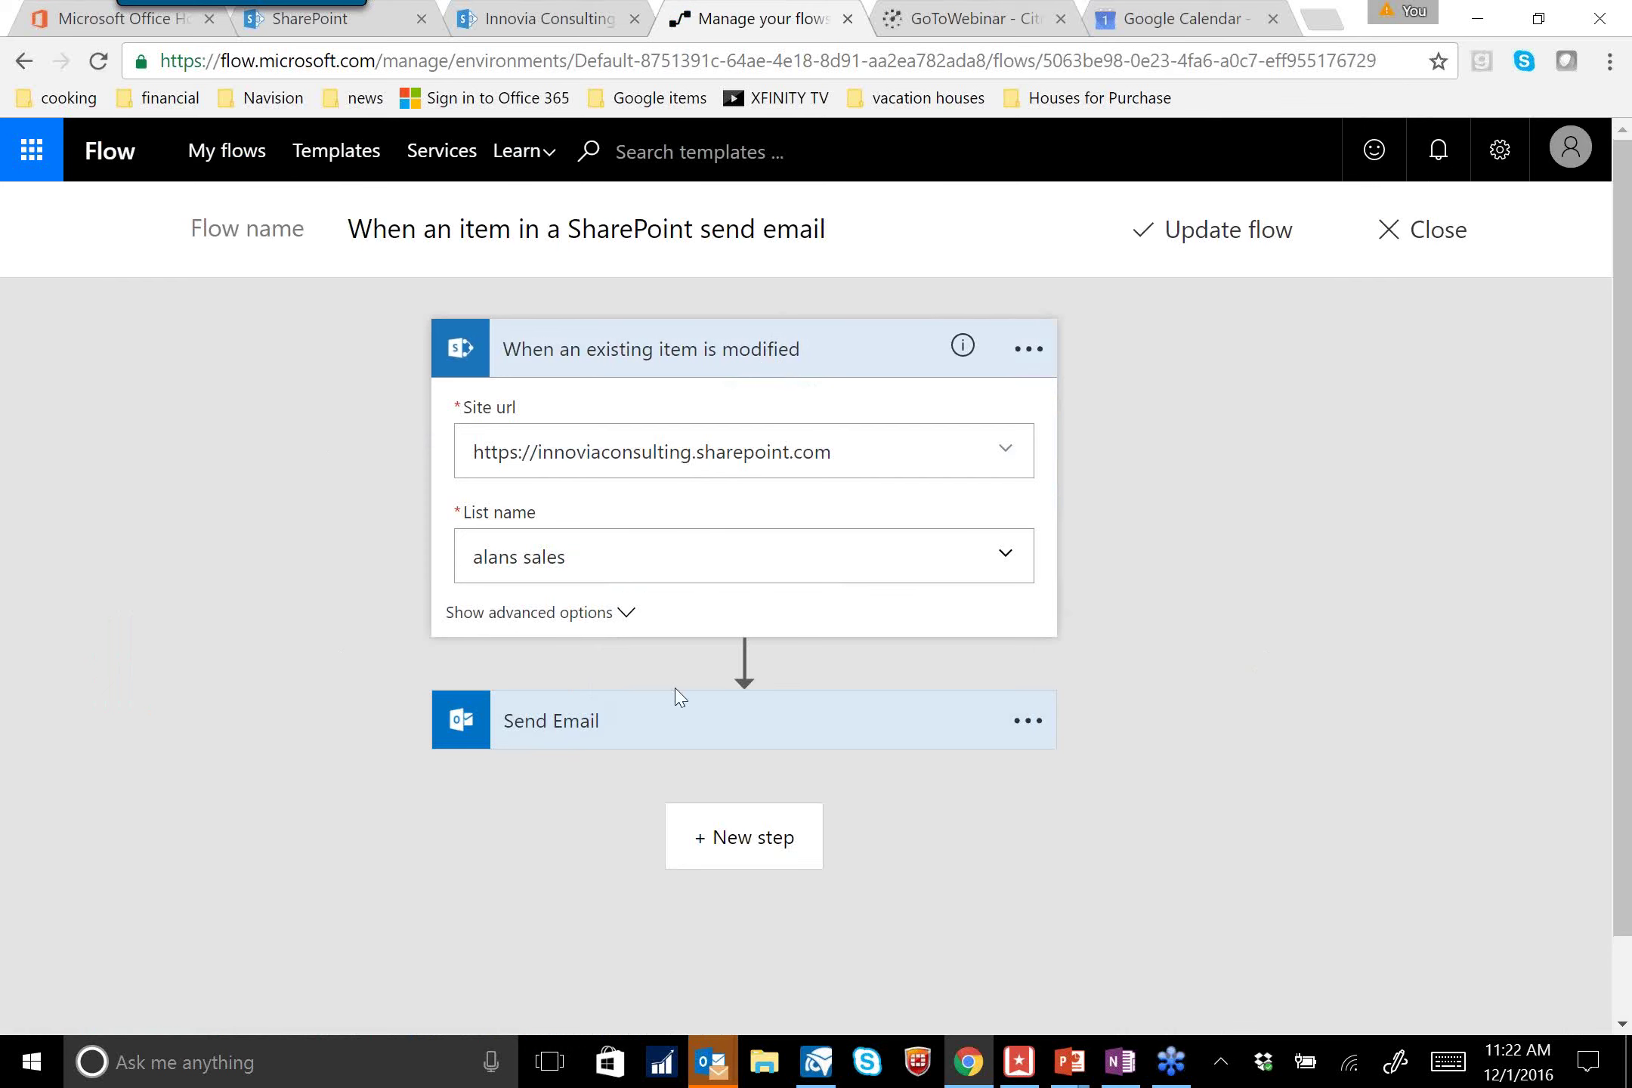
{"action": "left_click", "coordinate": [723, 727]}
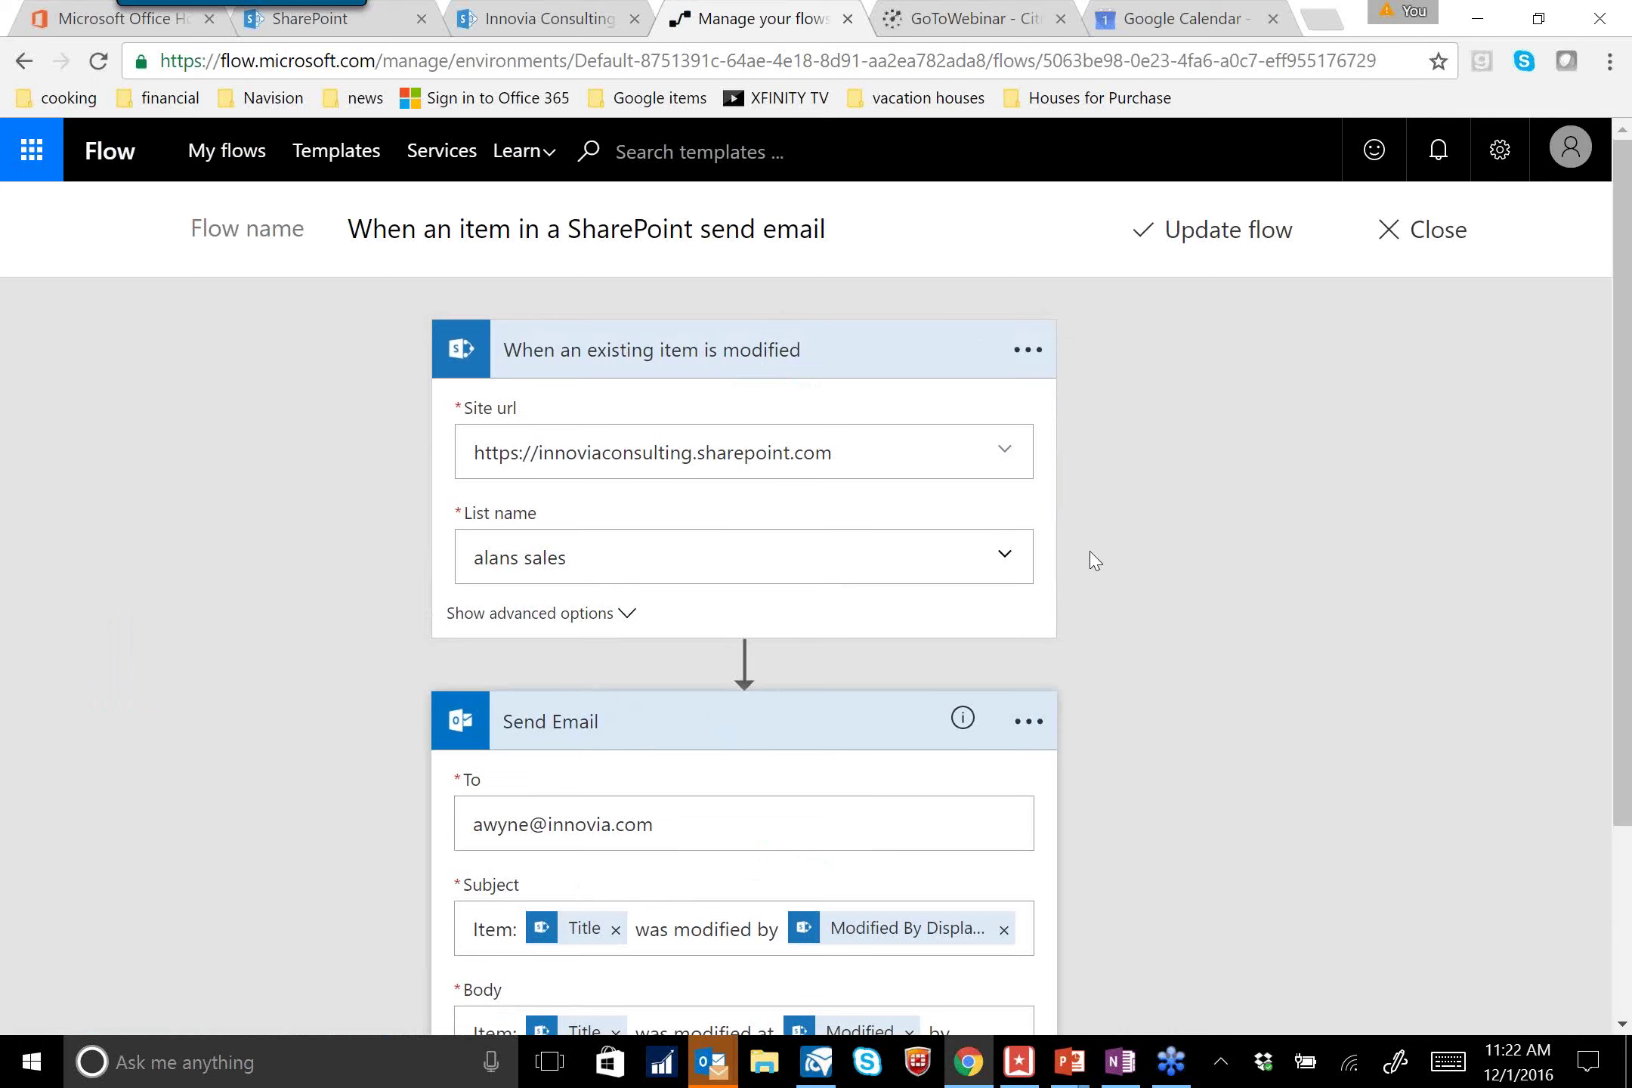
In the SharePoint sales list, append "try again for webinar" to the "attempt at a flow" item's title, save it and return to the list
{"action": "left_click", "coordinate": [538, 23]}
{"action": "left_click", "coordinate": [467, 674]}
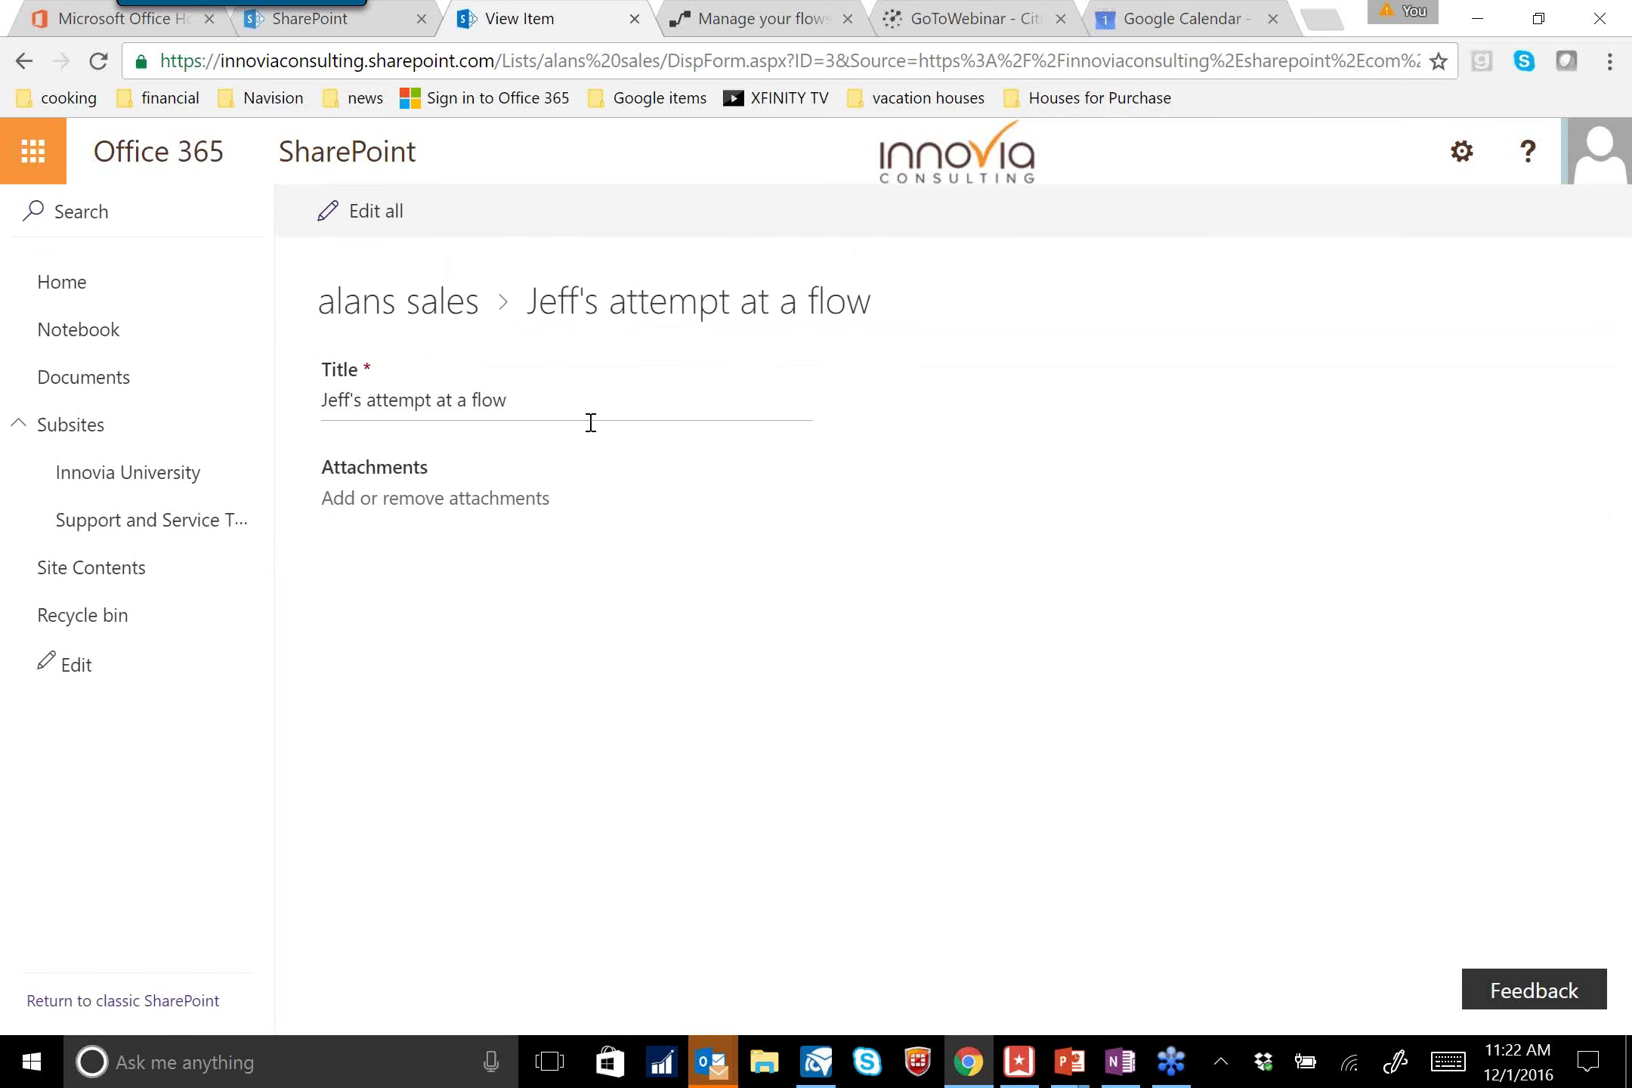
{"action": "left_click", "coordinate": [597, 397]}
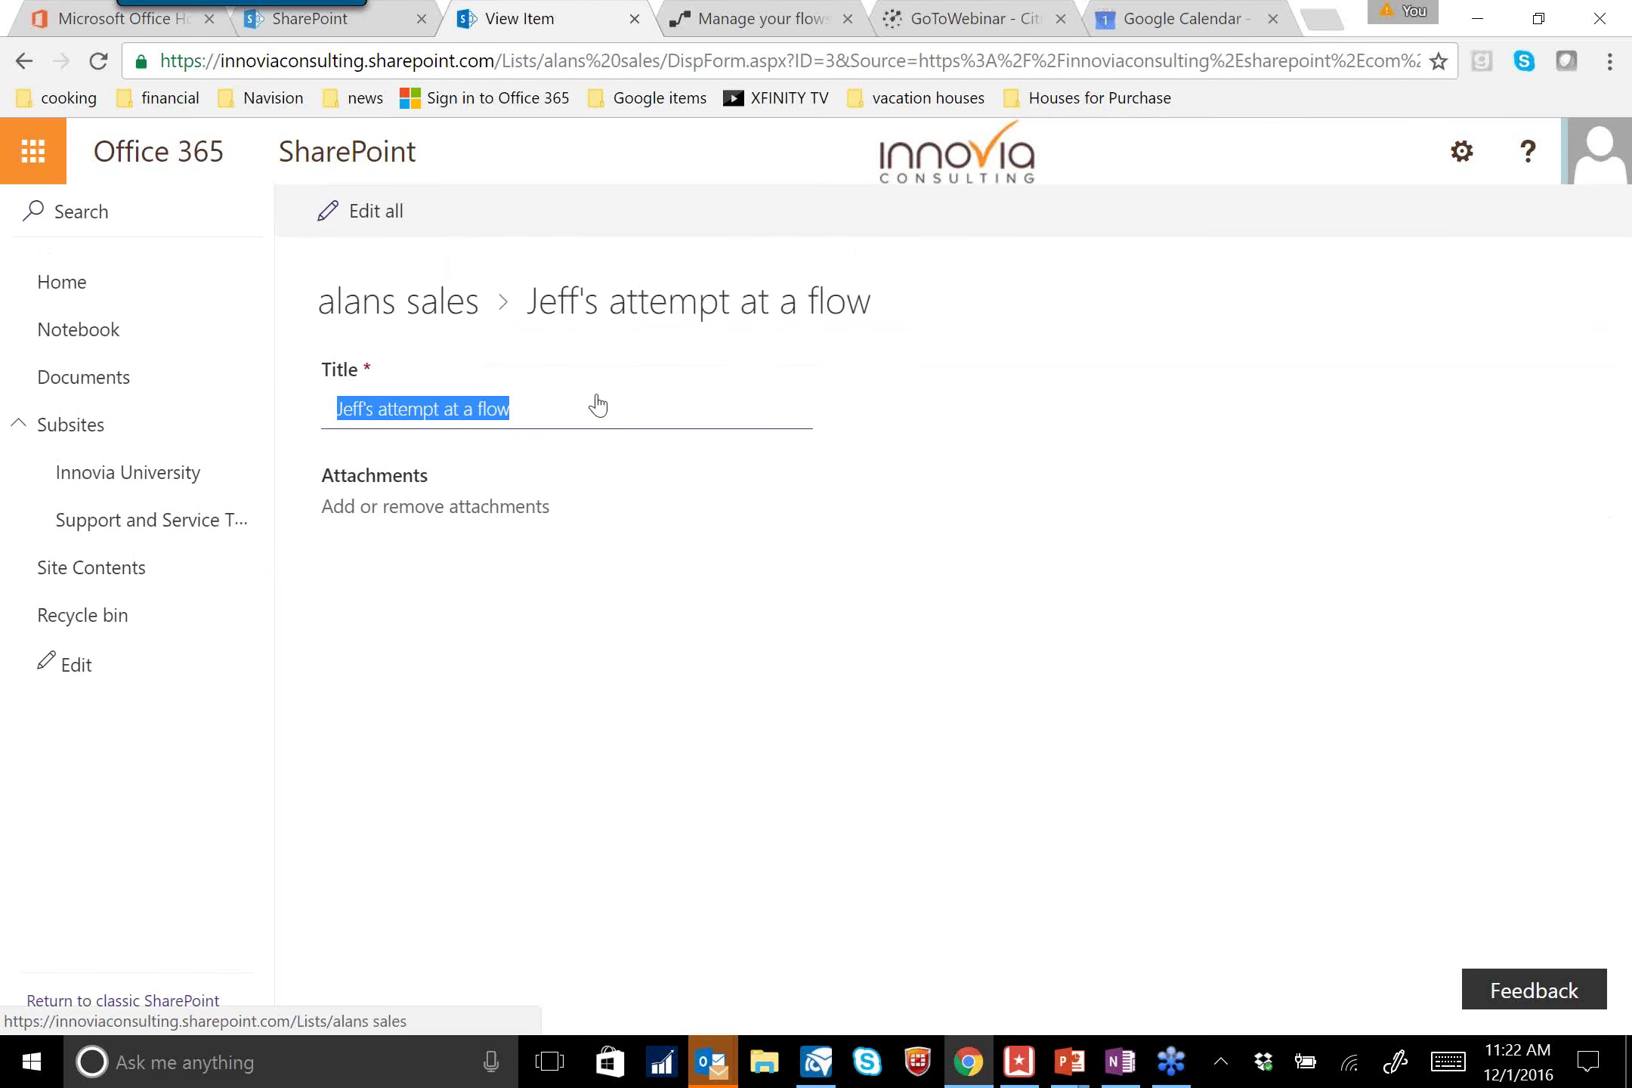
{"action": "left_click", "coordinate": [375, 214]}
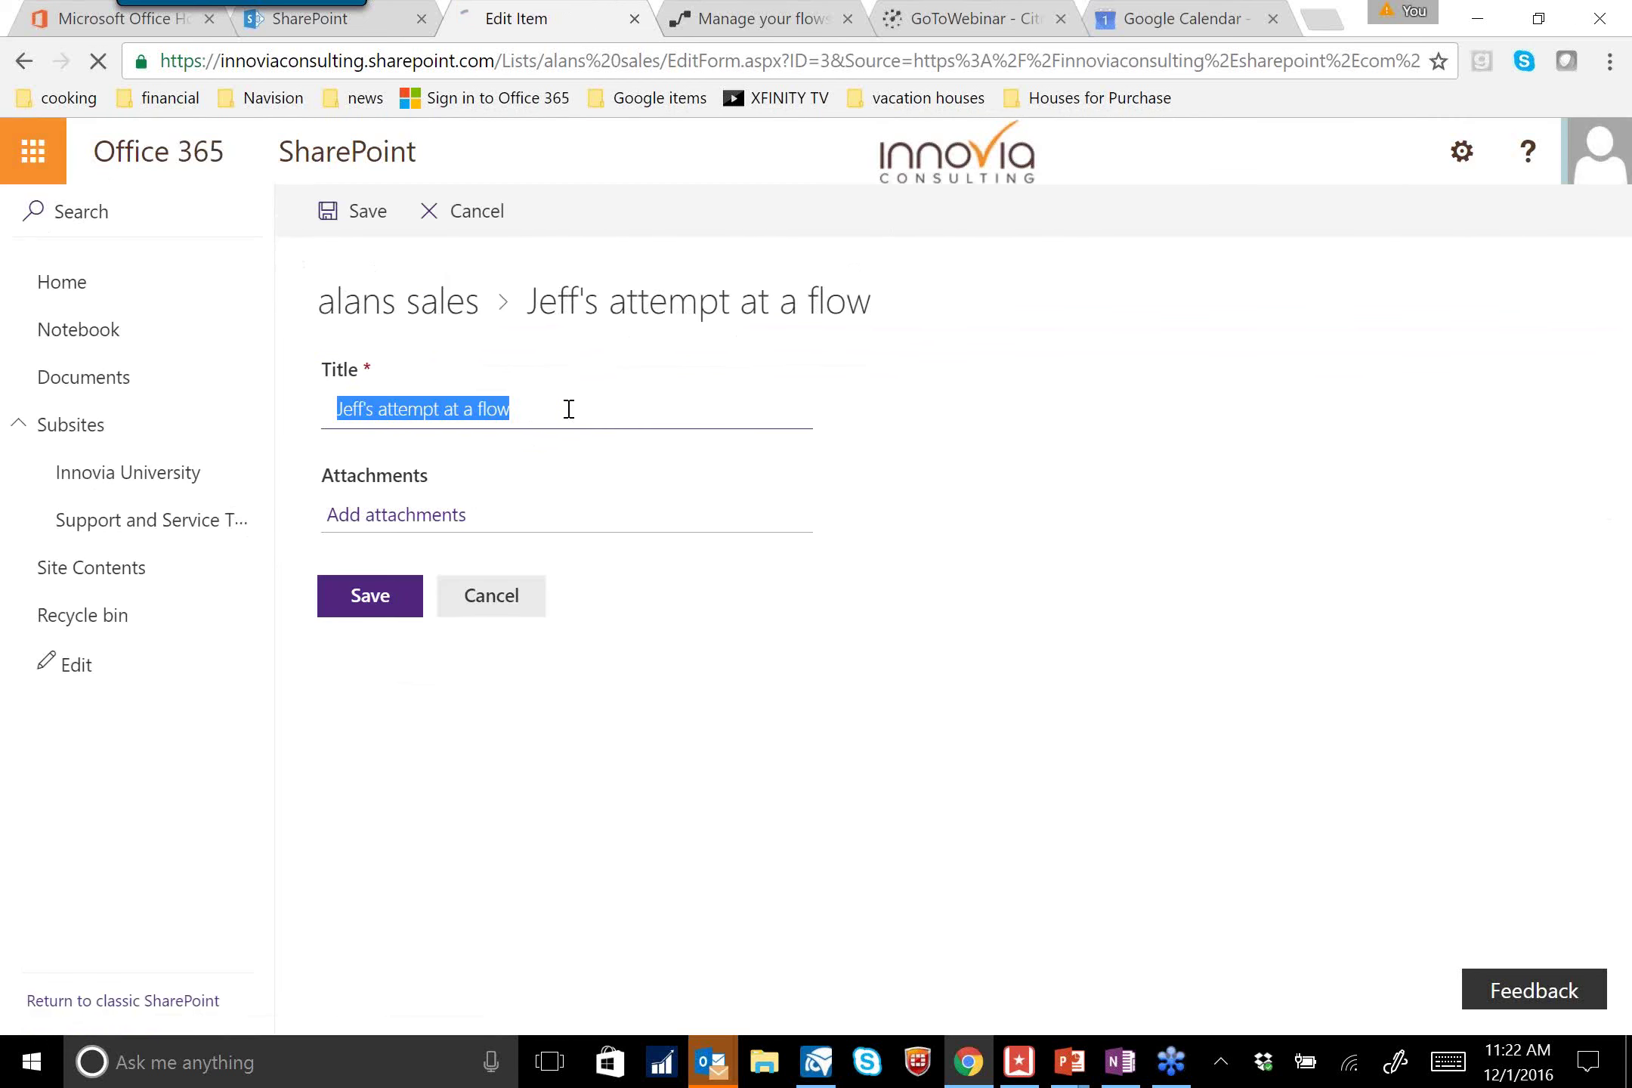
{"action": "left_click", "coordinate": [566, 409]}
{"action": "type", "text": "try again for webinar"}
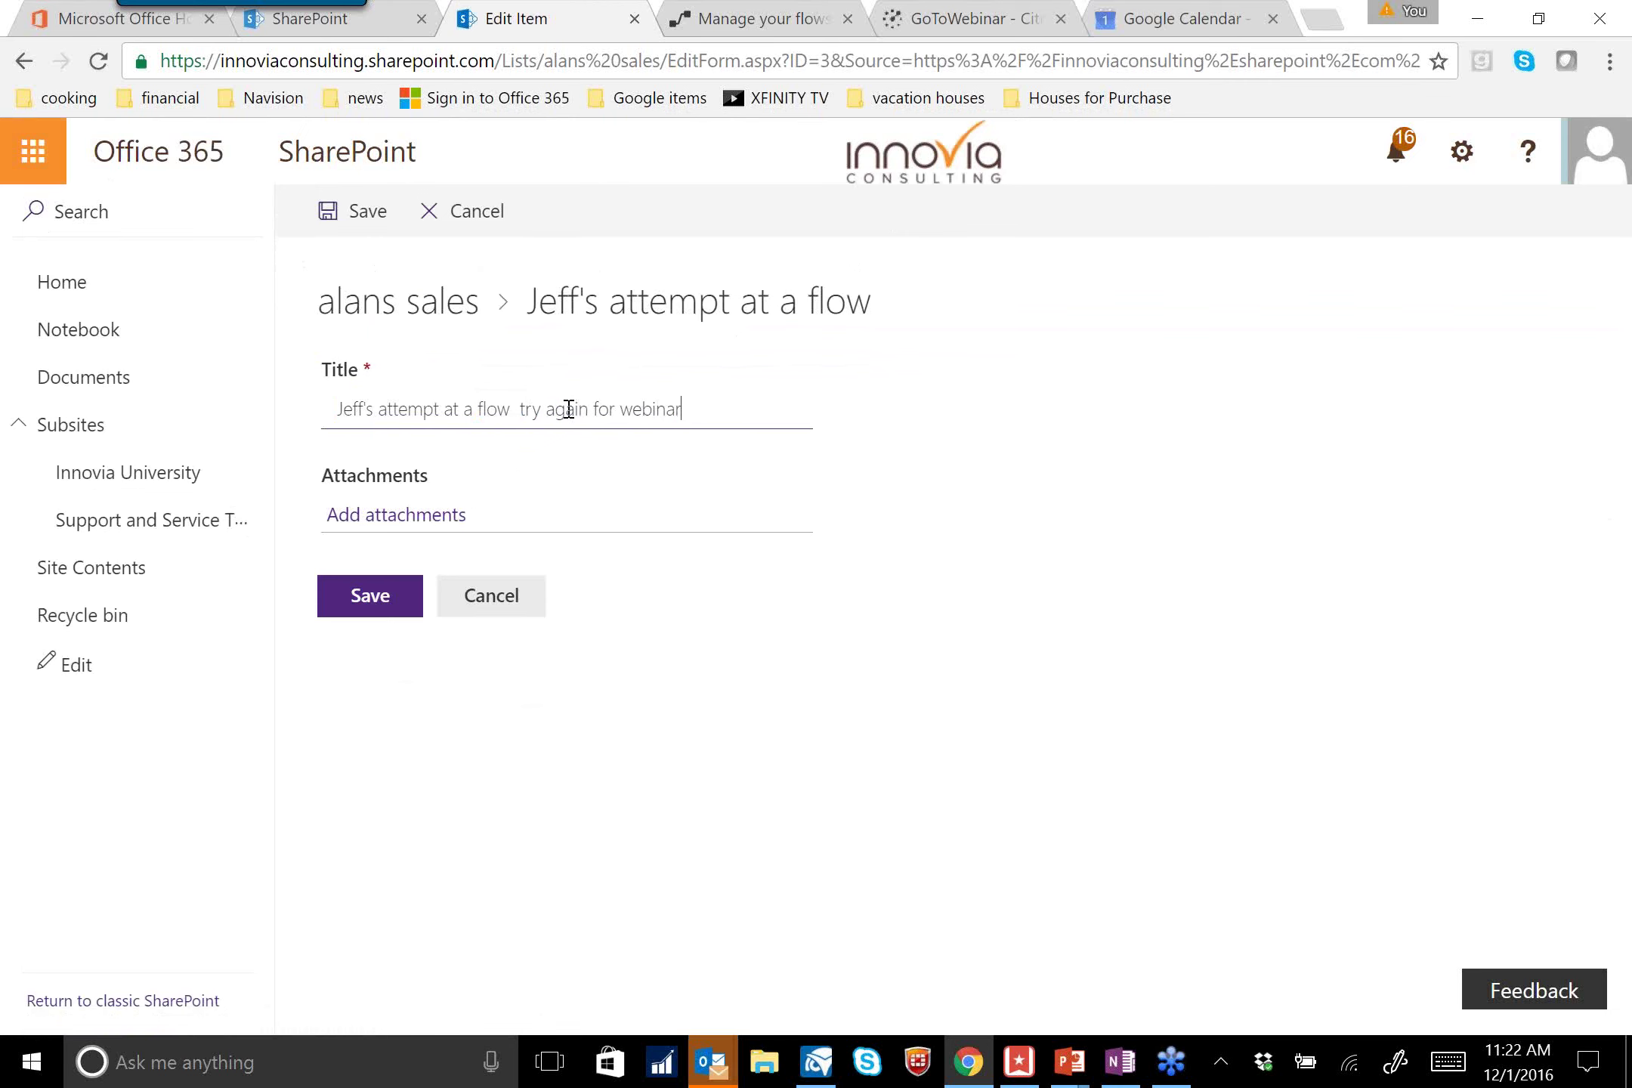
{"action": "left_click", "coordinate": [355, 597]}
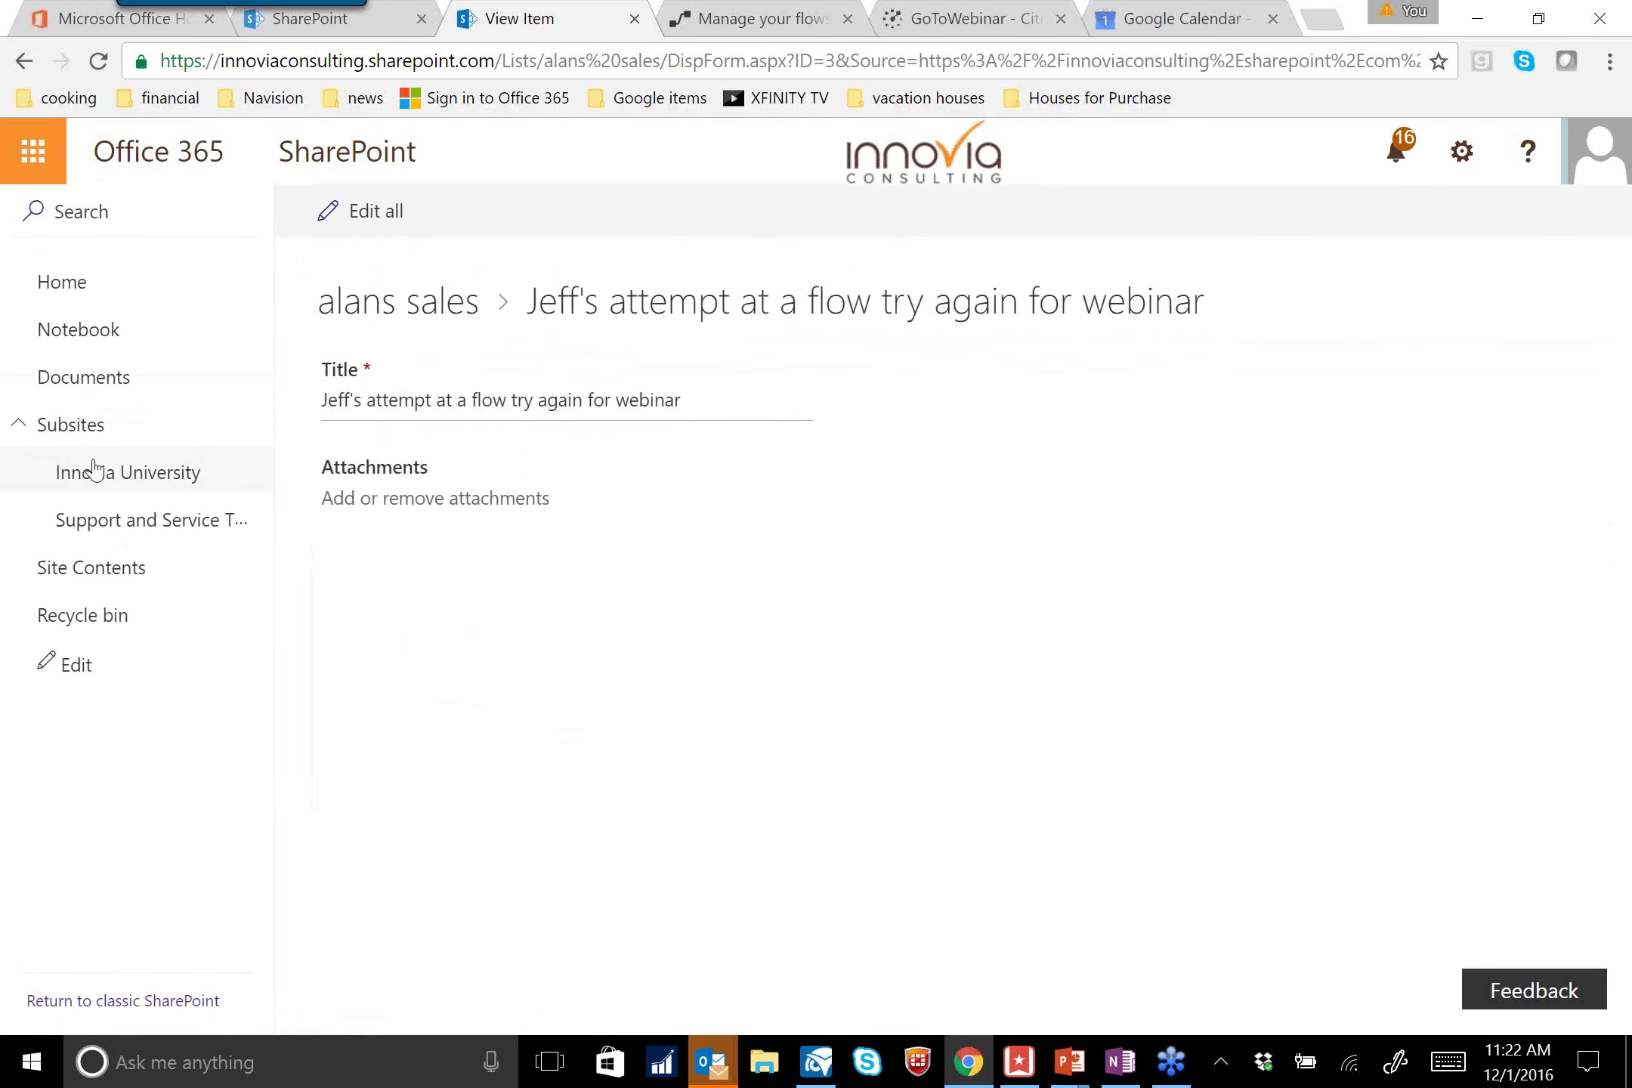
{"action": "left_click", "coordinate": [351, 302]}
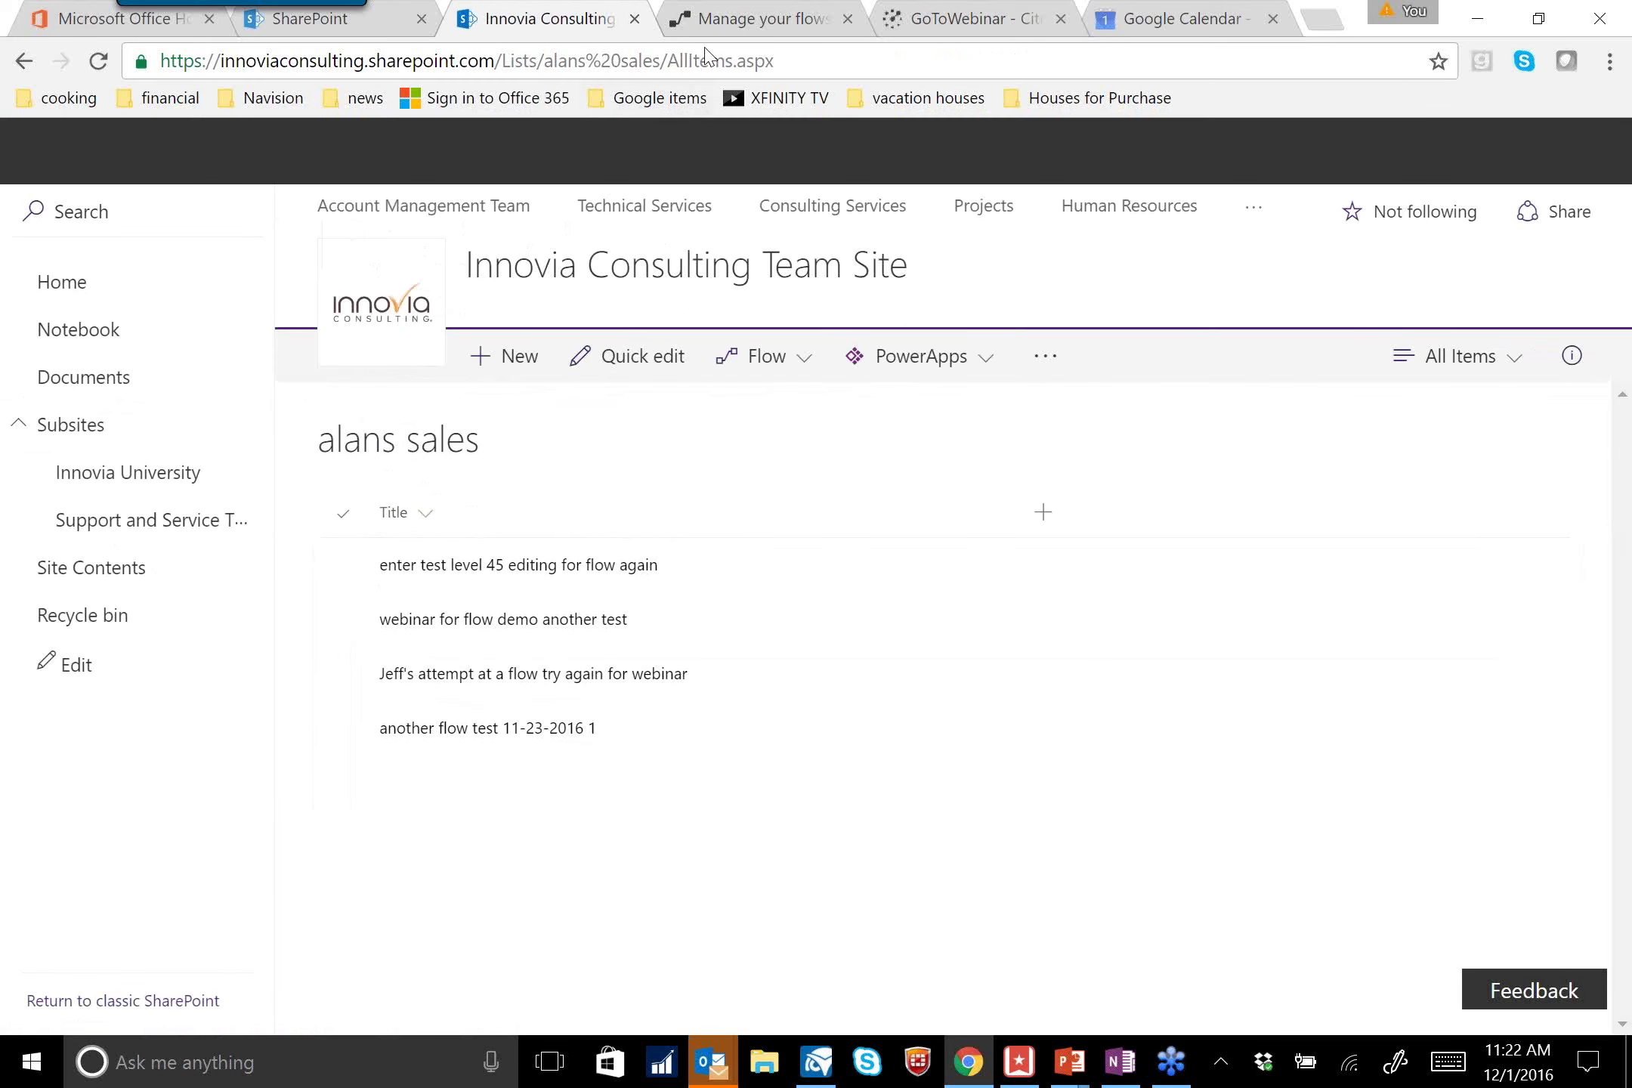
Return to the SharePoint email flow, review the subject and body of its Send Email action, and close the flow
{"action": "left_click", "coordinate": [753, 24]}
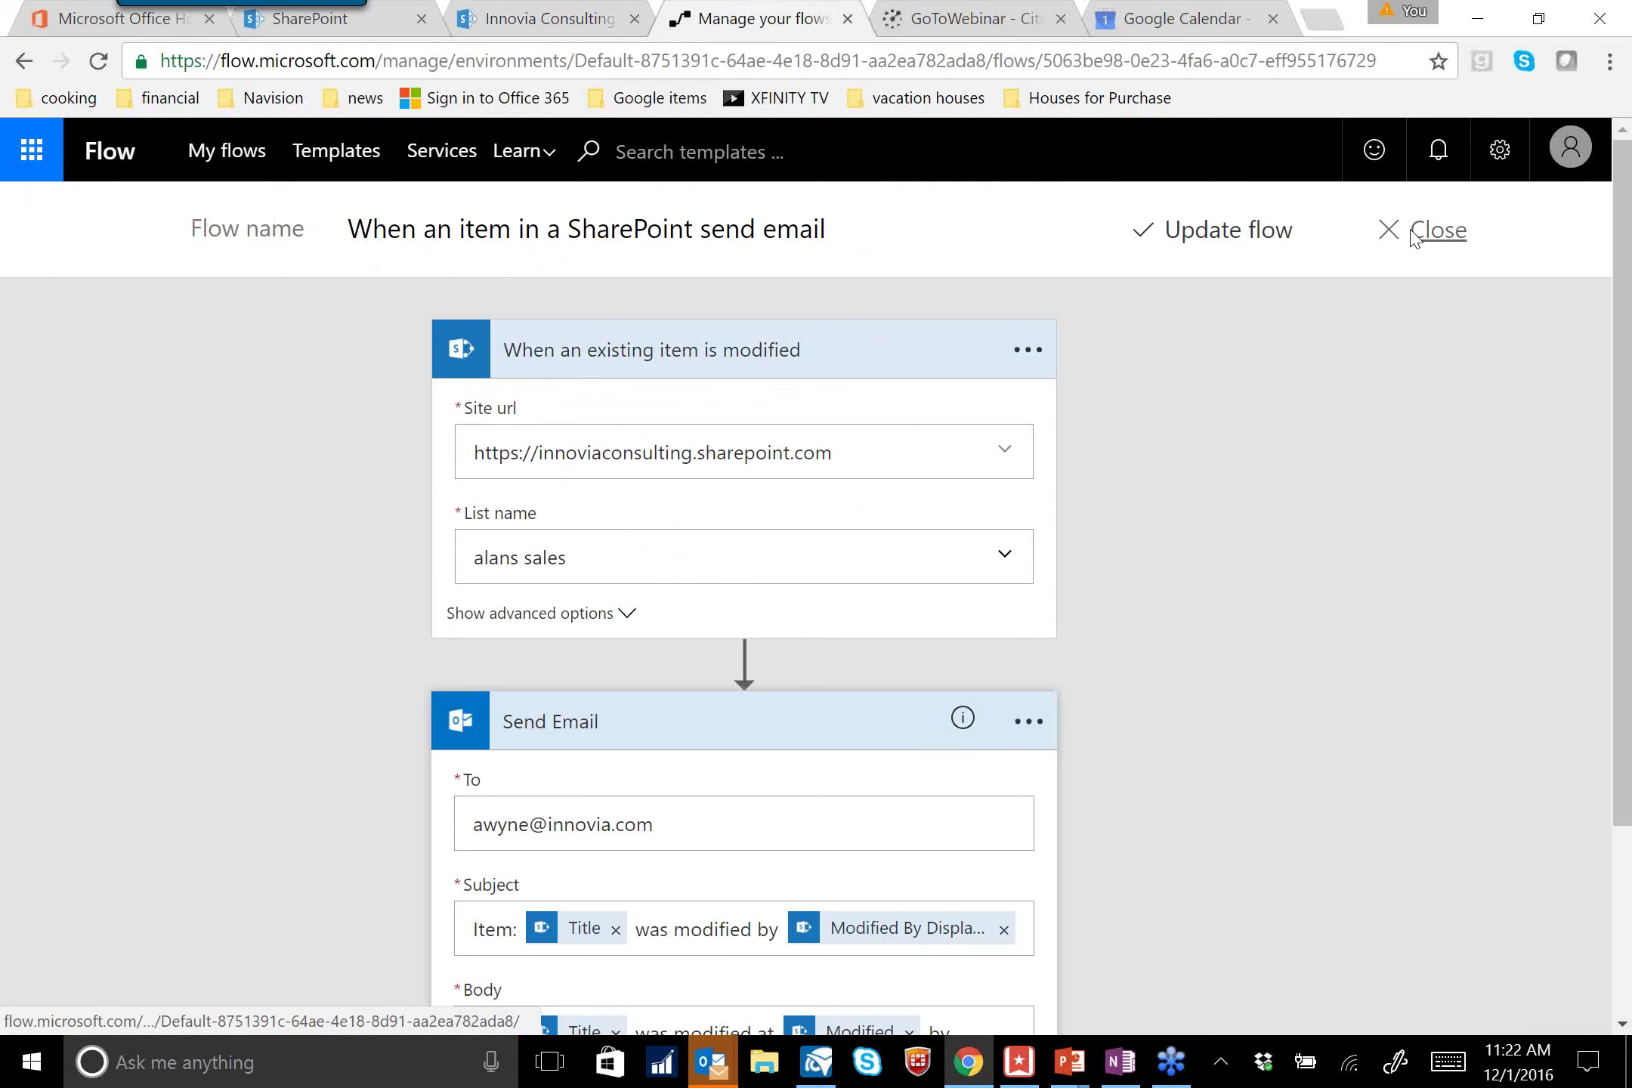
{"action": "scroll", "coordinate": [662, 838], "scroll_direction": "down", "scroll_amount": 2}
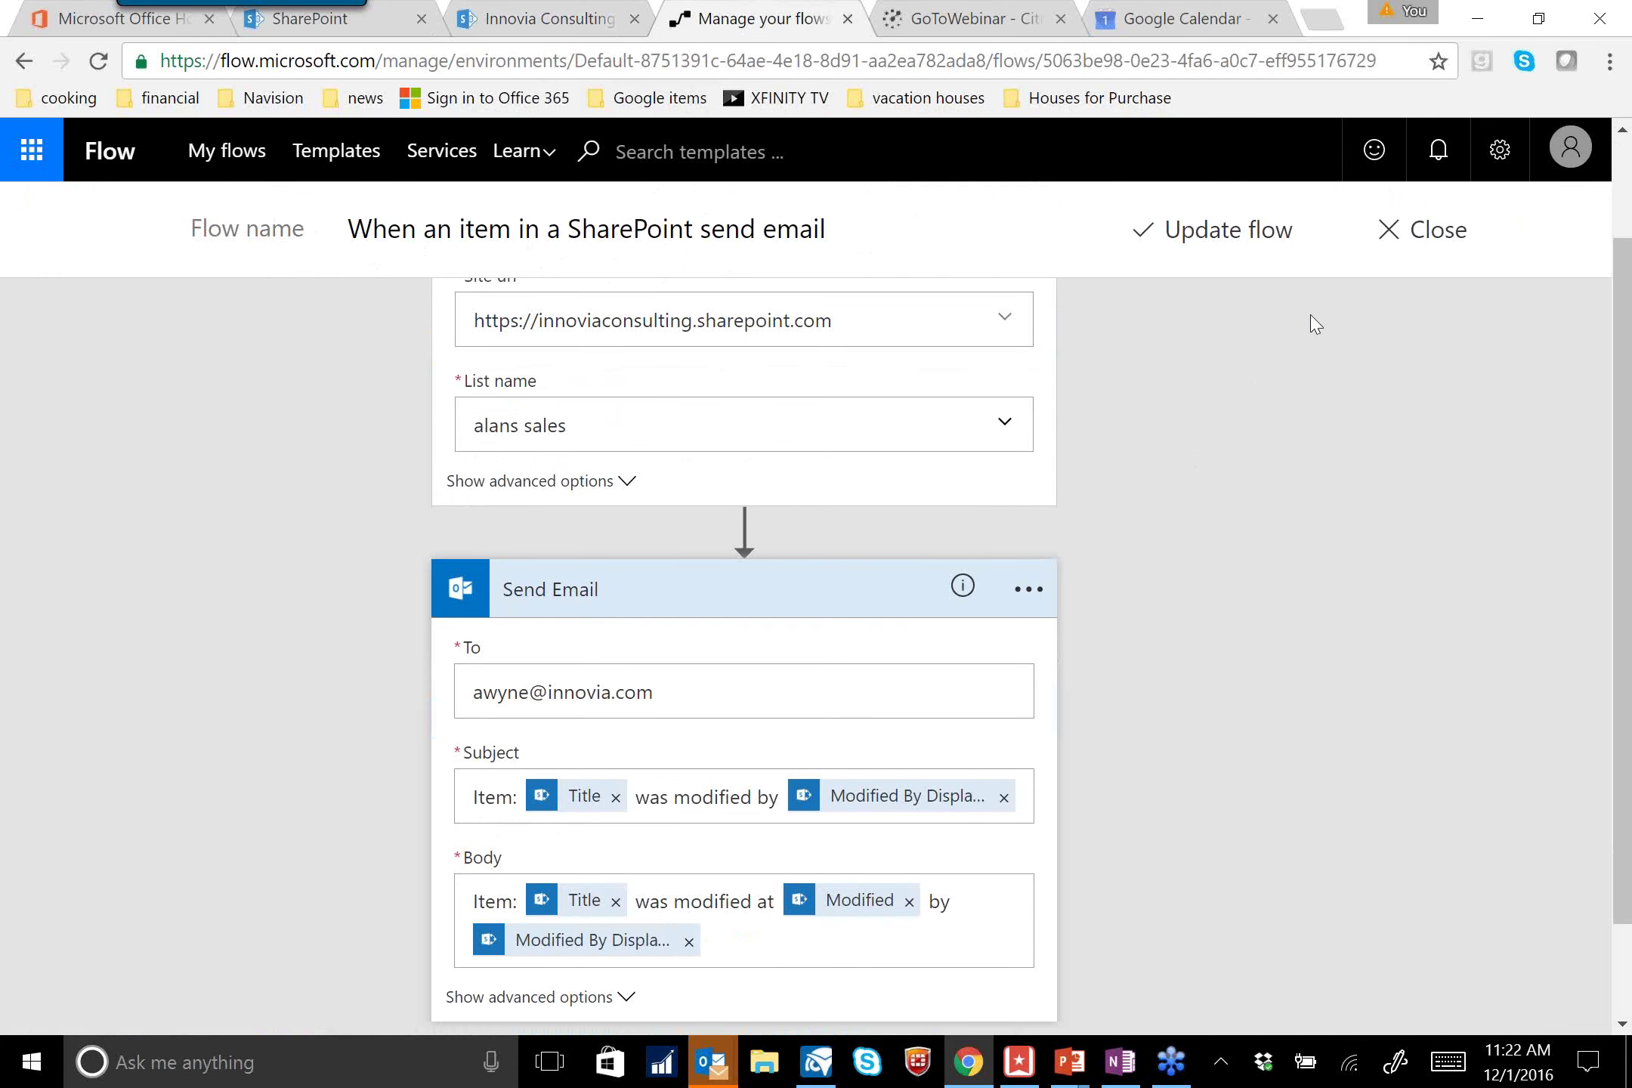
{"action": "left_click", "coordinate": [1432, 231]}
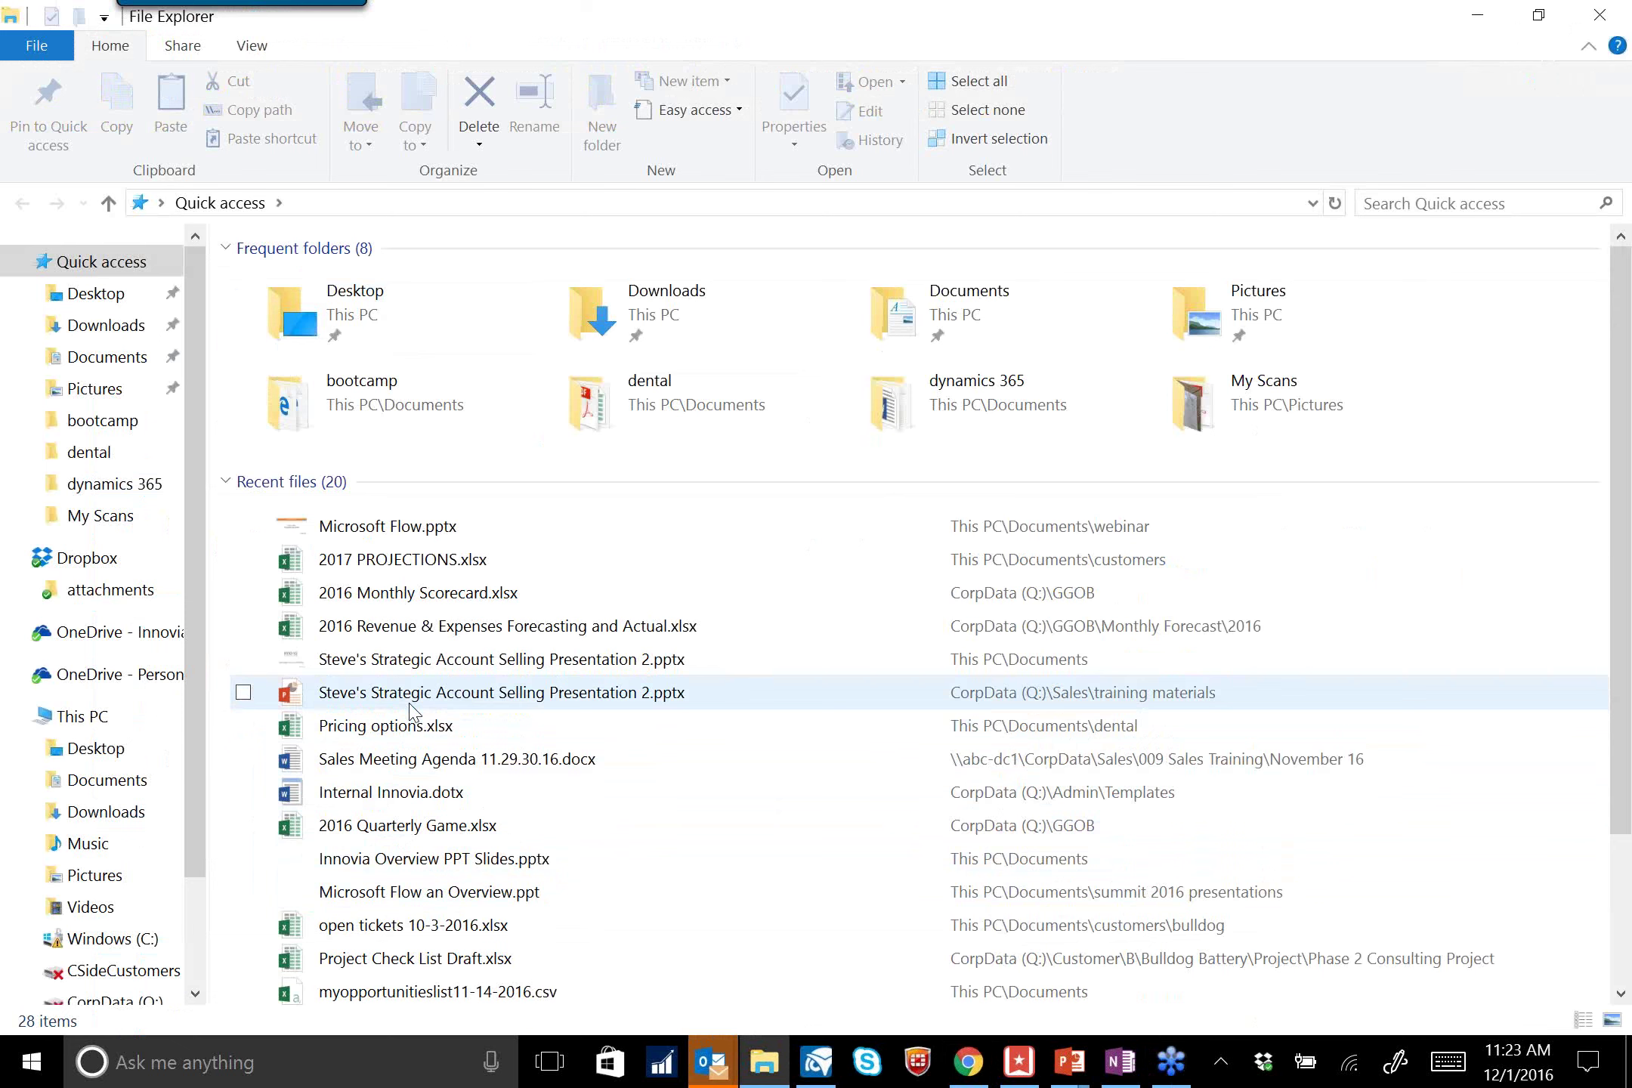
In File Explorer, copy the recent file open tickets 10-3-2016.xlsx into the Dropbox folder, check that folder, and open Documents
{"action": "right_click", "coordinate": [395, 926]}
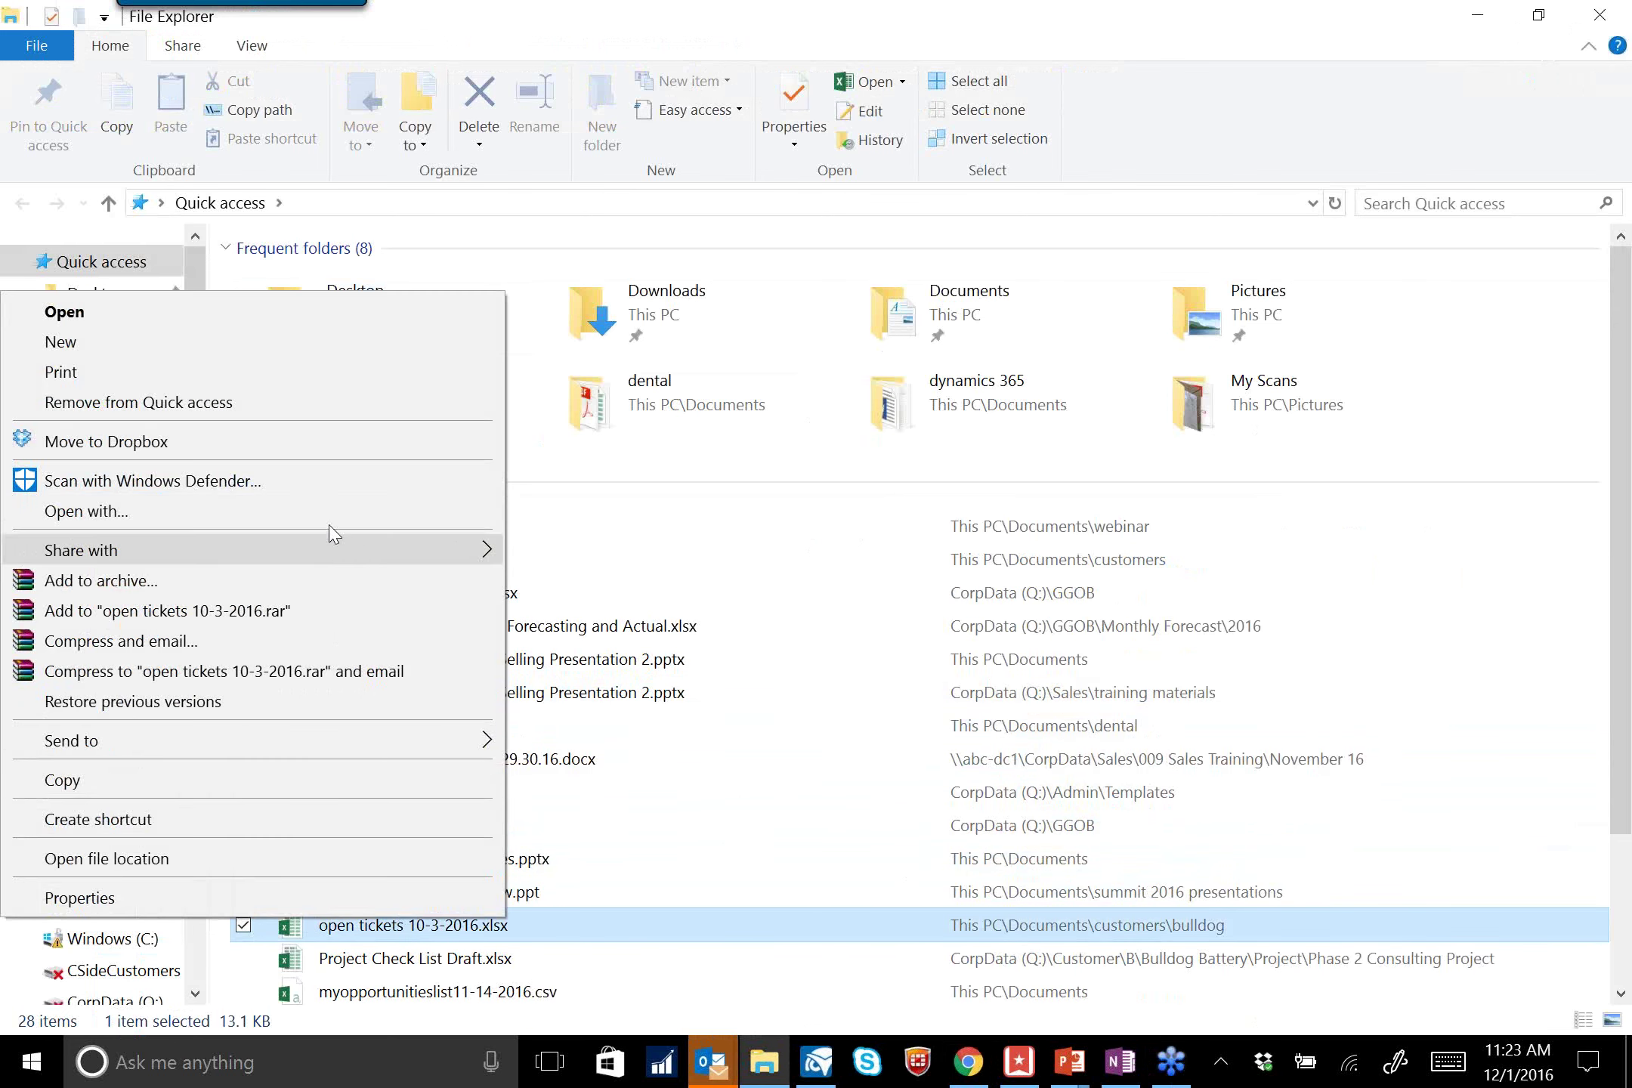
{"action": "left_click", "coordinate": [337, 786]}
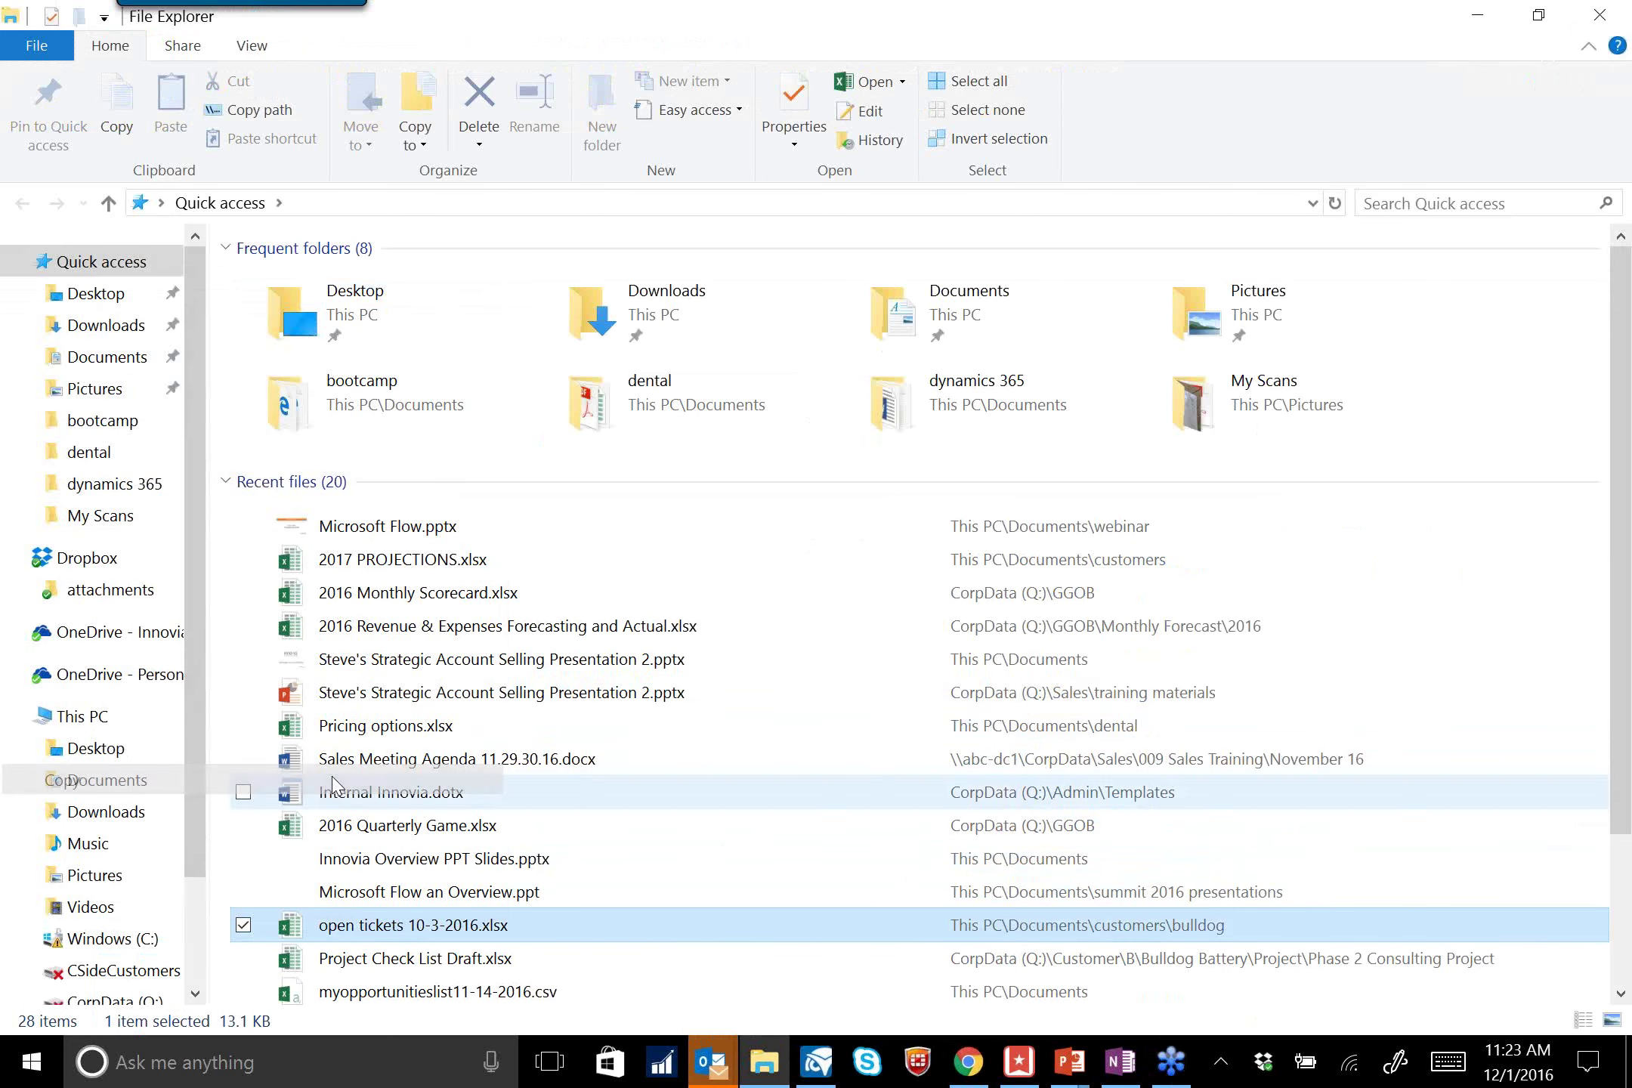
{"action": "left_click", "coordinate": [101, 568]}
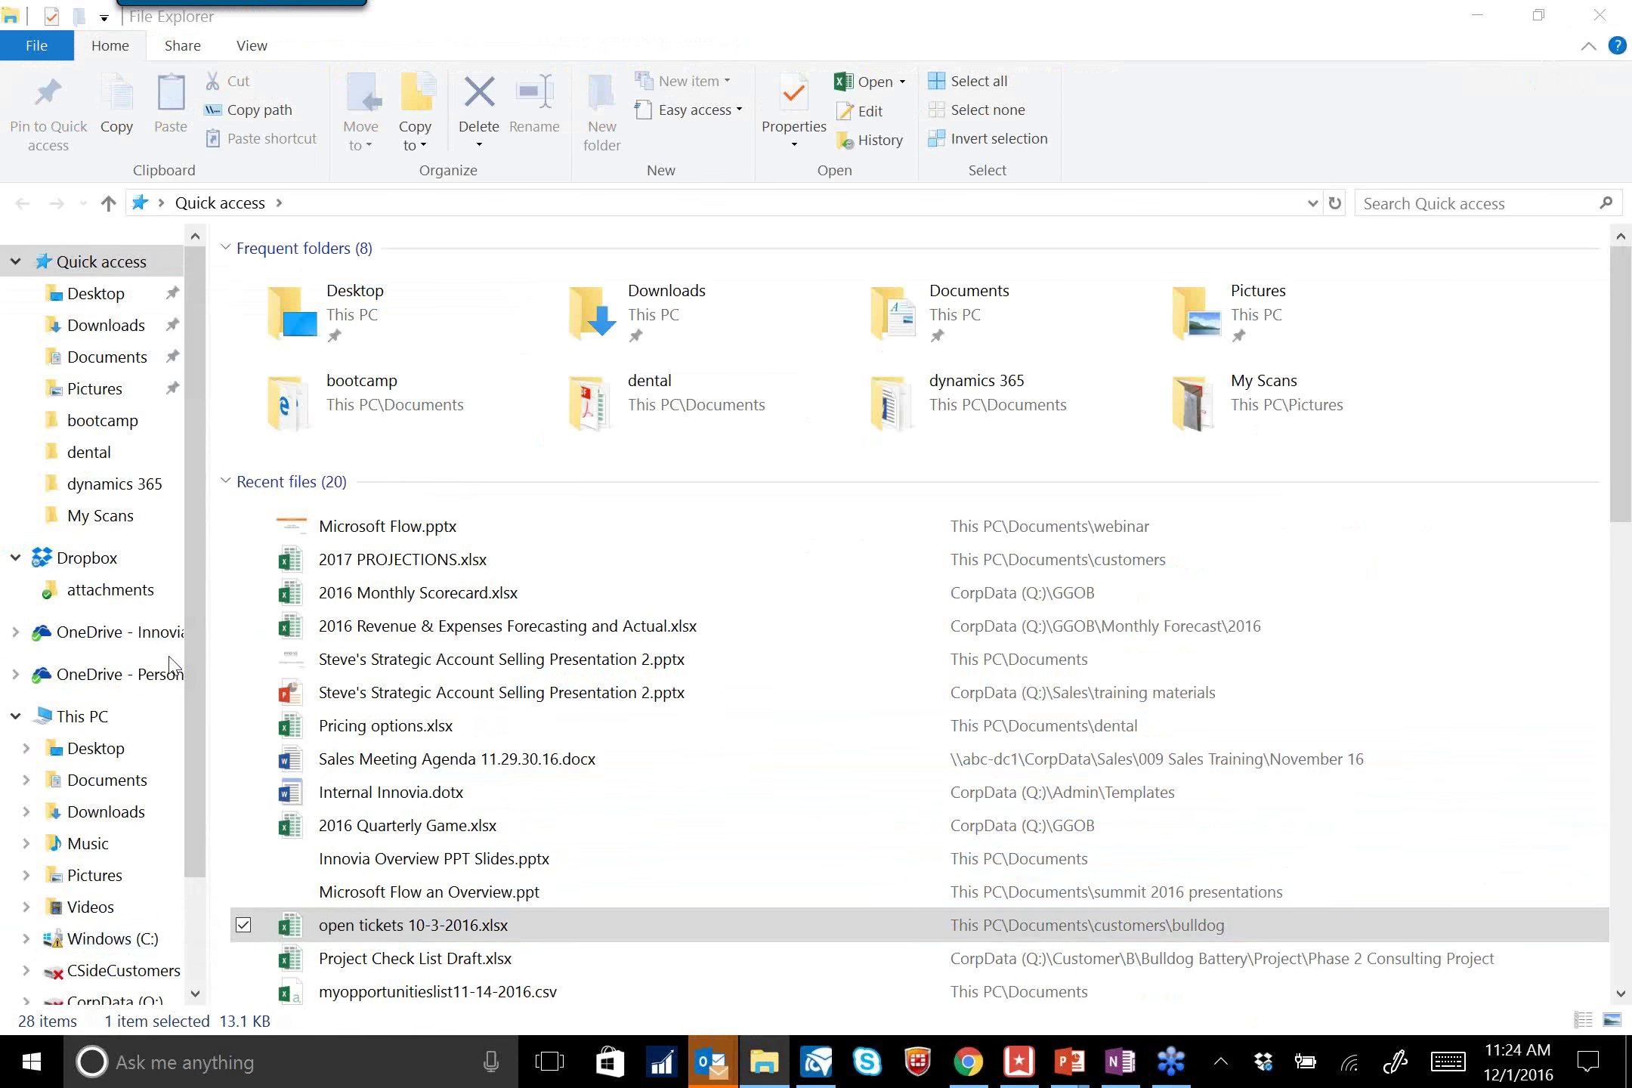
{"action": "left_click", "coordinate": [92, 562]}
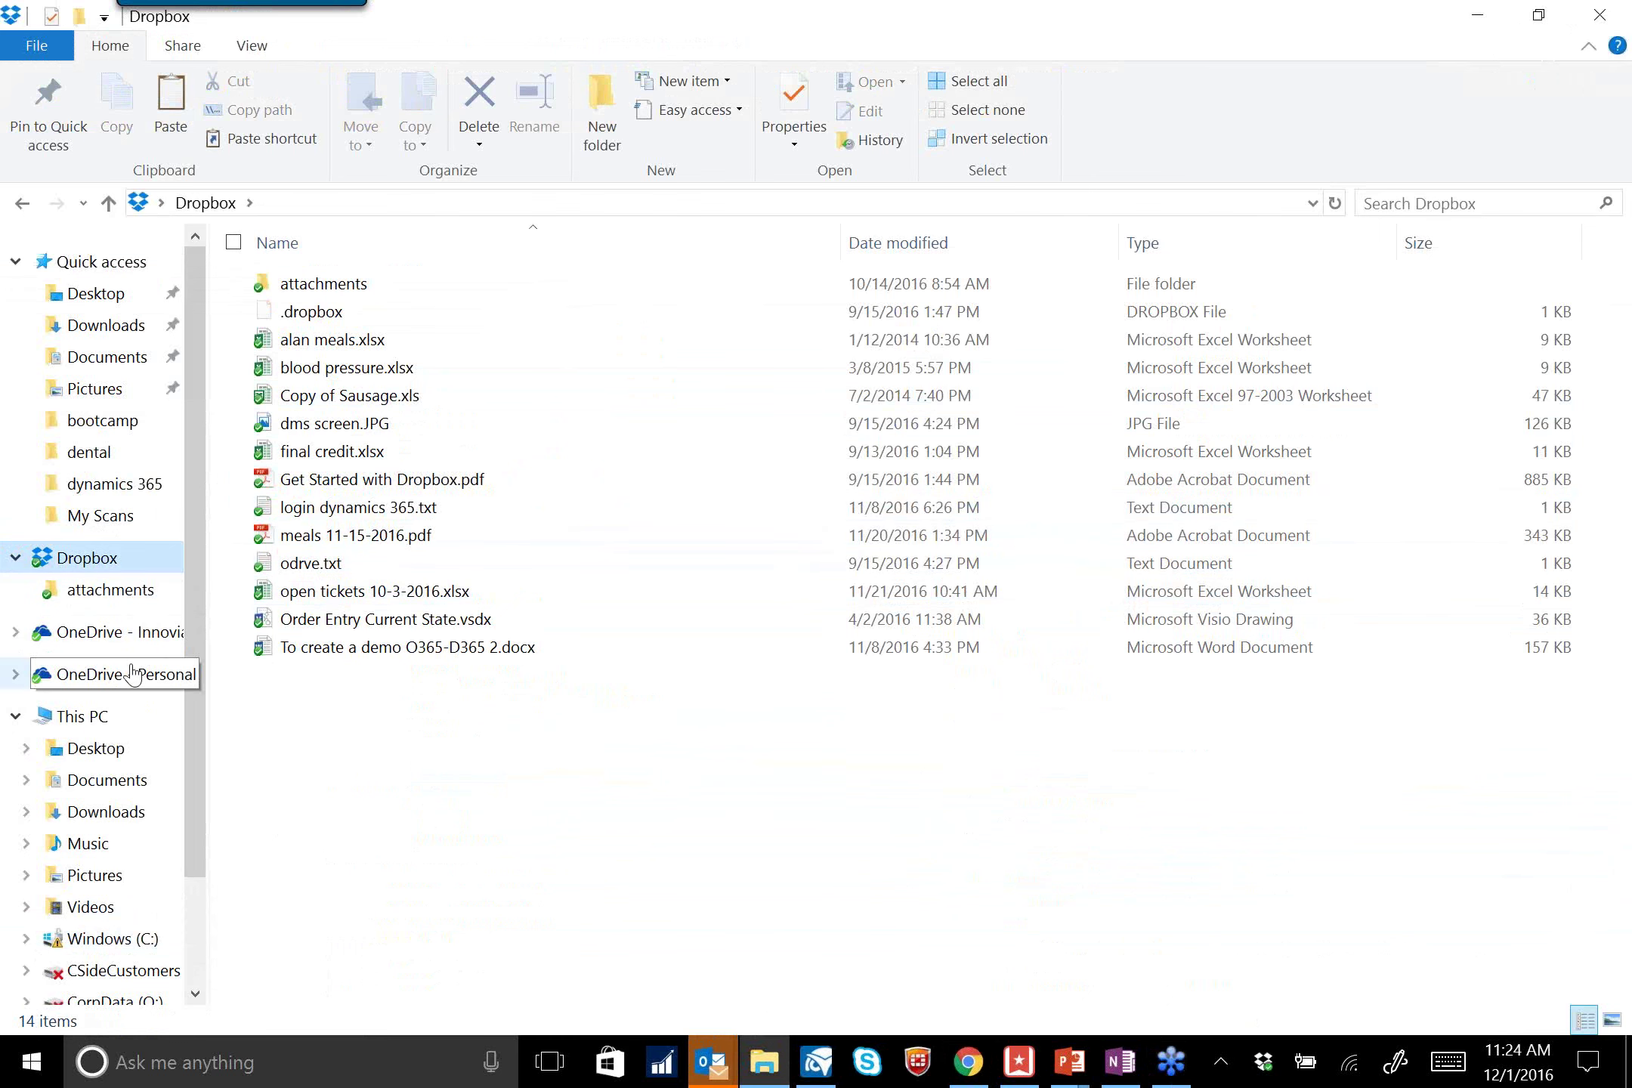
{"action": "left_click", "coordinate": [109, 781]}
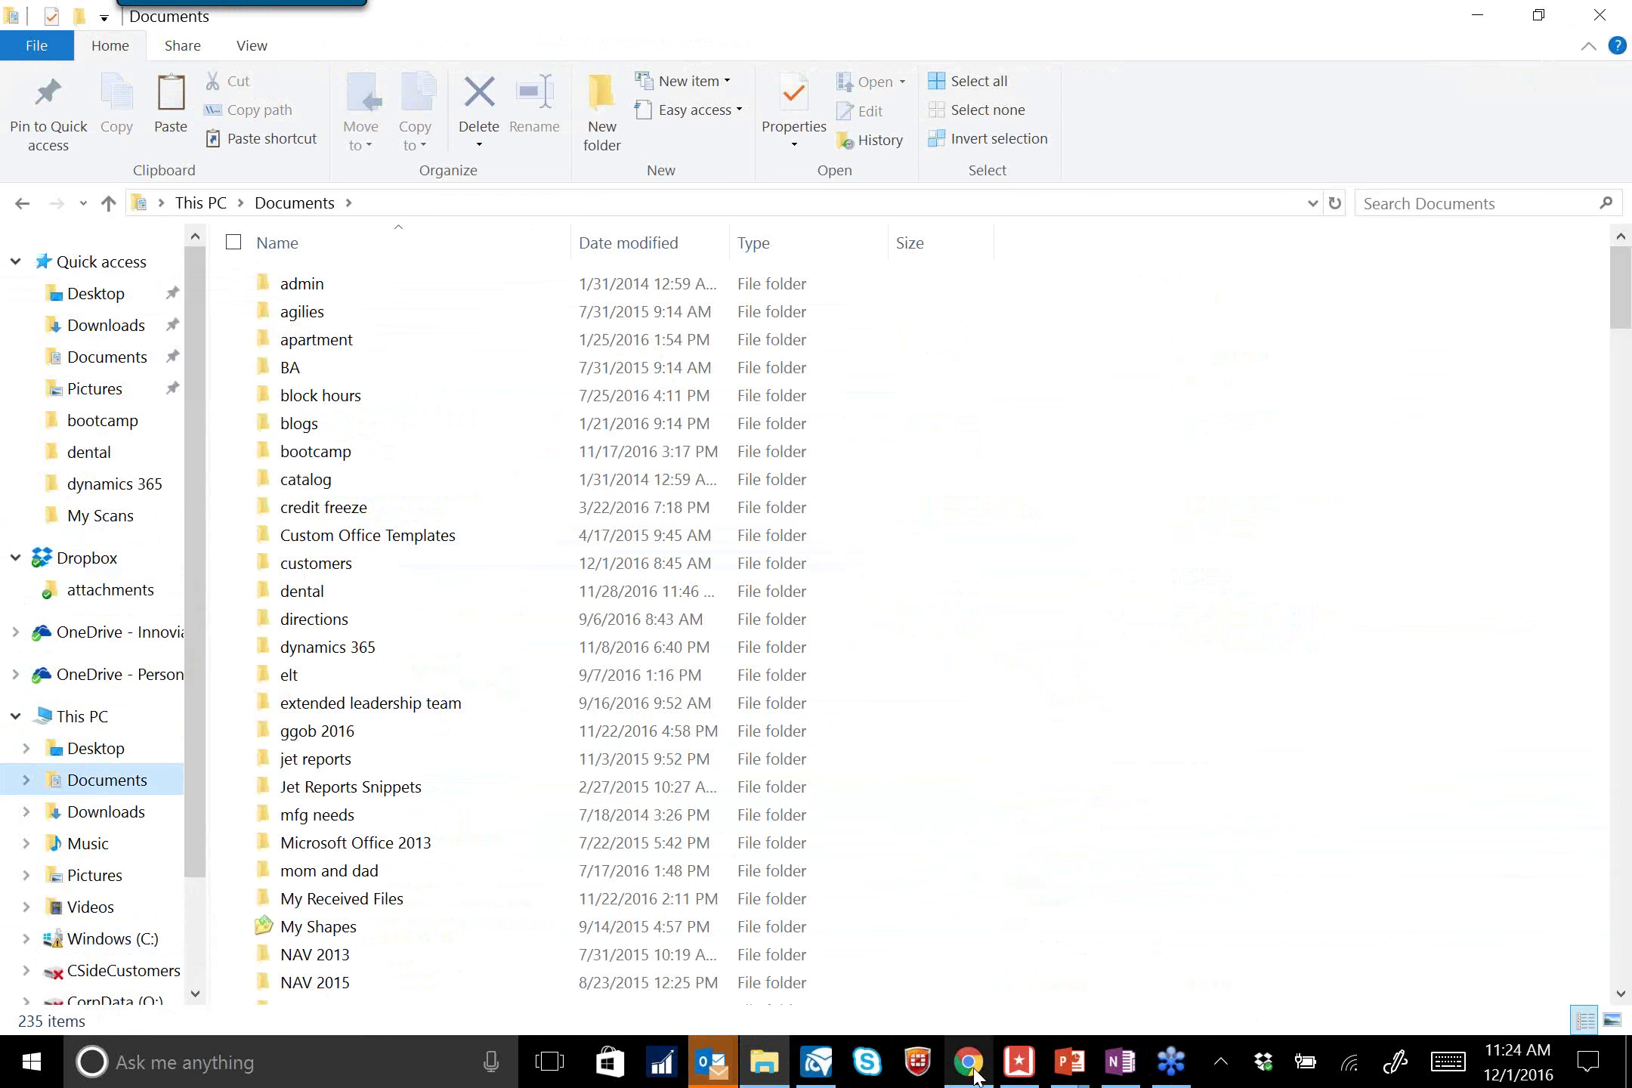
Switch to the Outlook inbox and read the notification email about open tickets 10-3-2016.xlsx
{"action": "mouse_move", "coordinate": [1024, 1060]}
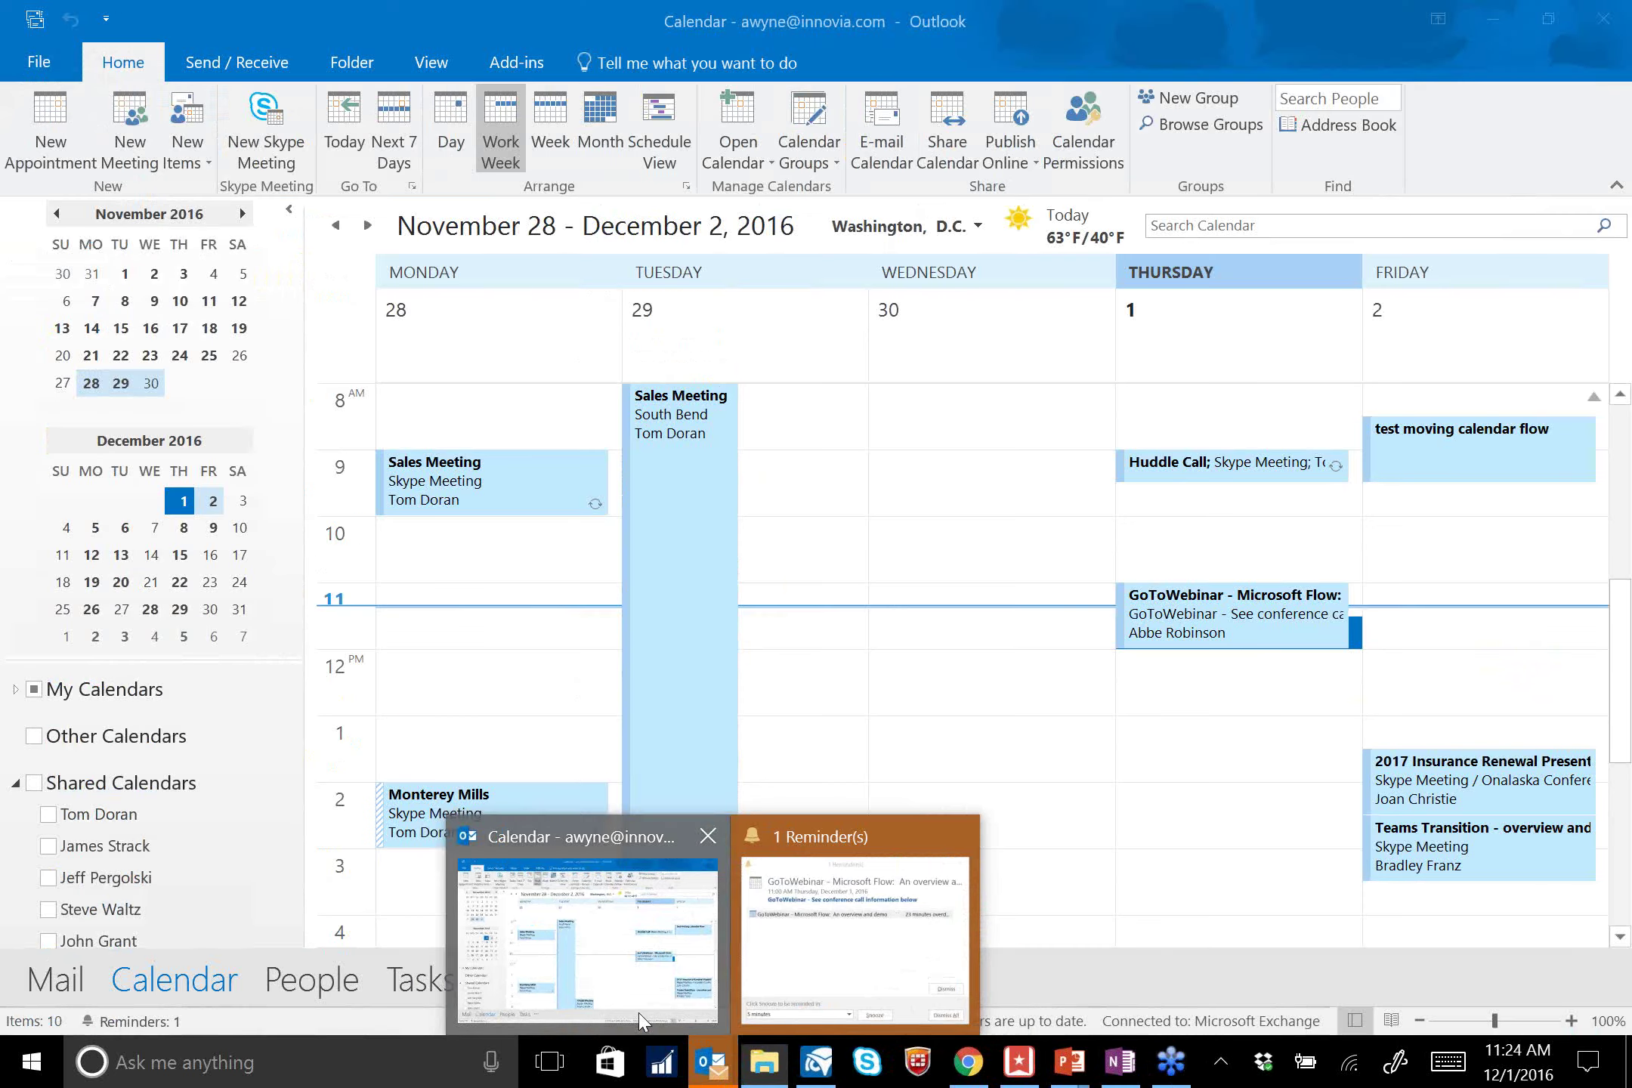
{"action": "left_click", "coordinate": [640, 1021]}
{"action": "left_click", "coordinate": [51, 976]}
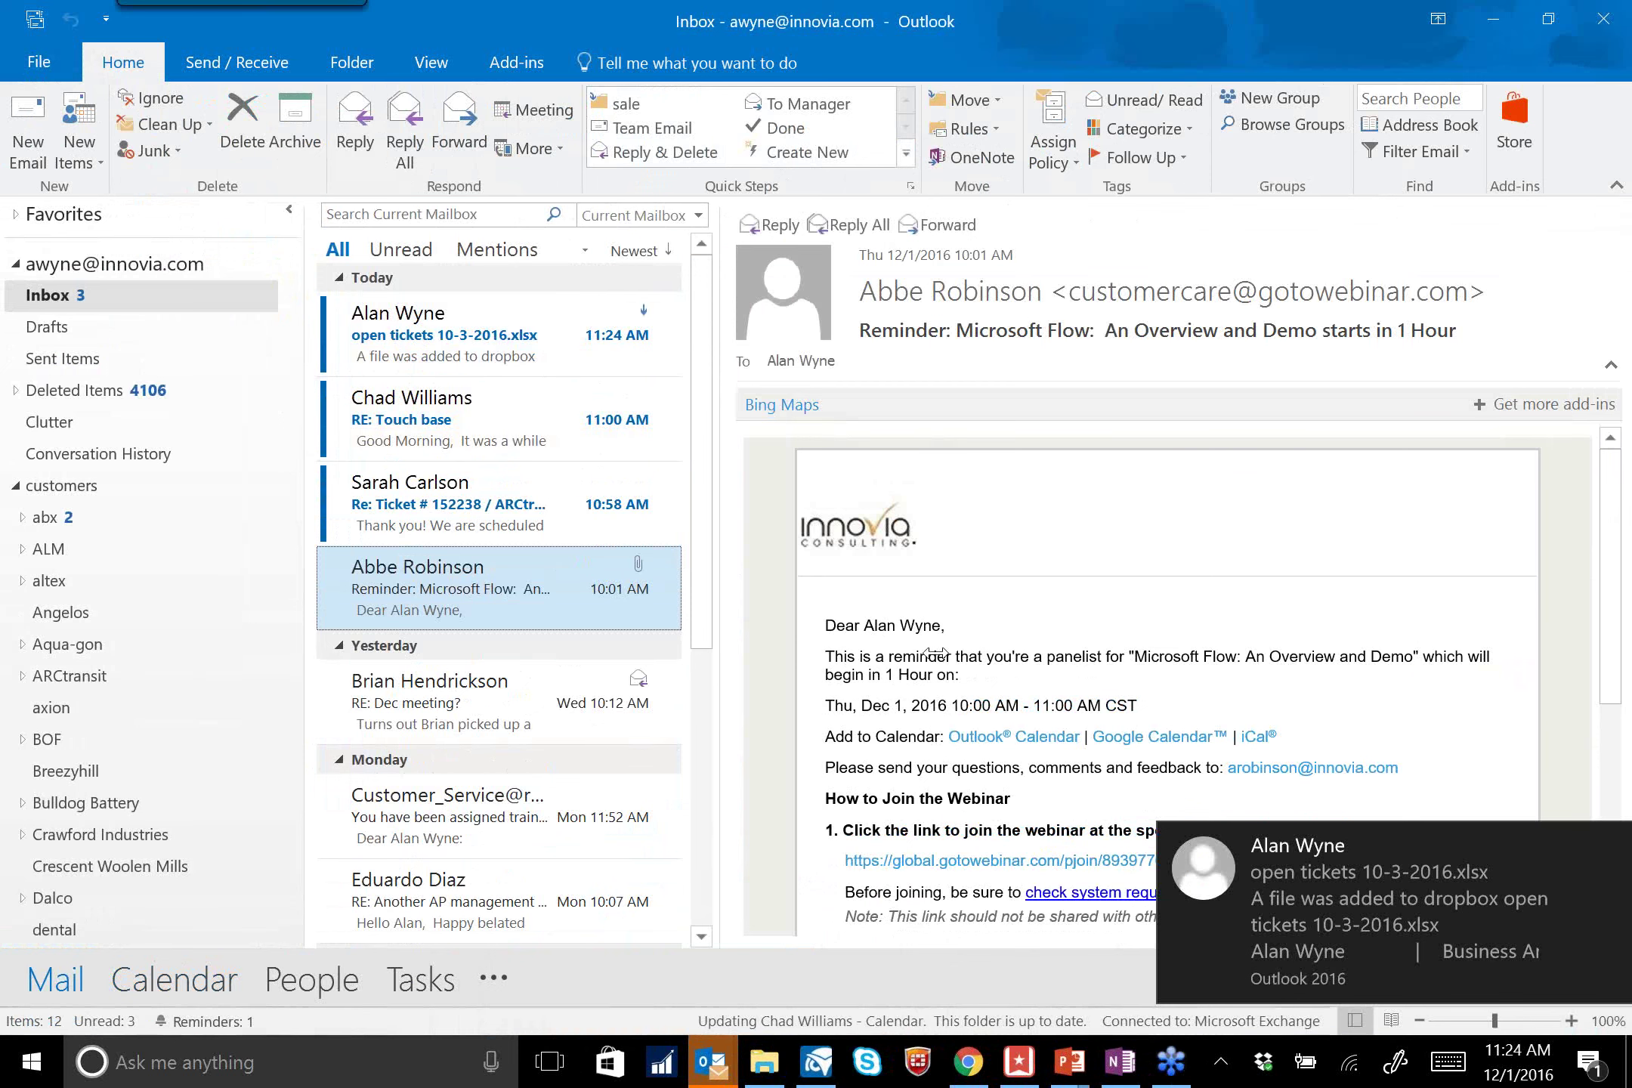
{"action": "left_click", "coordinate": [500, 369]}
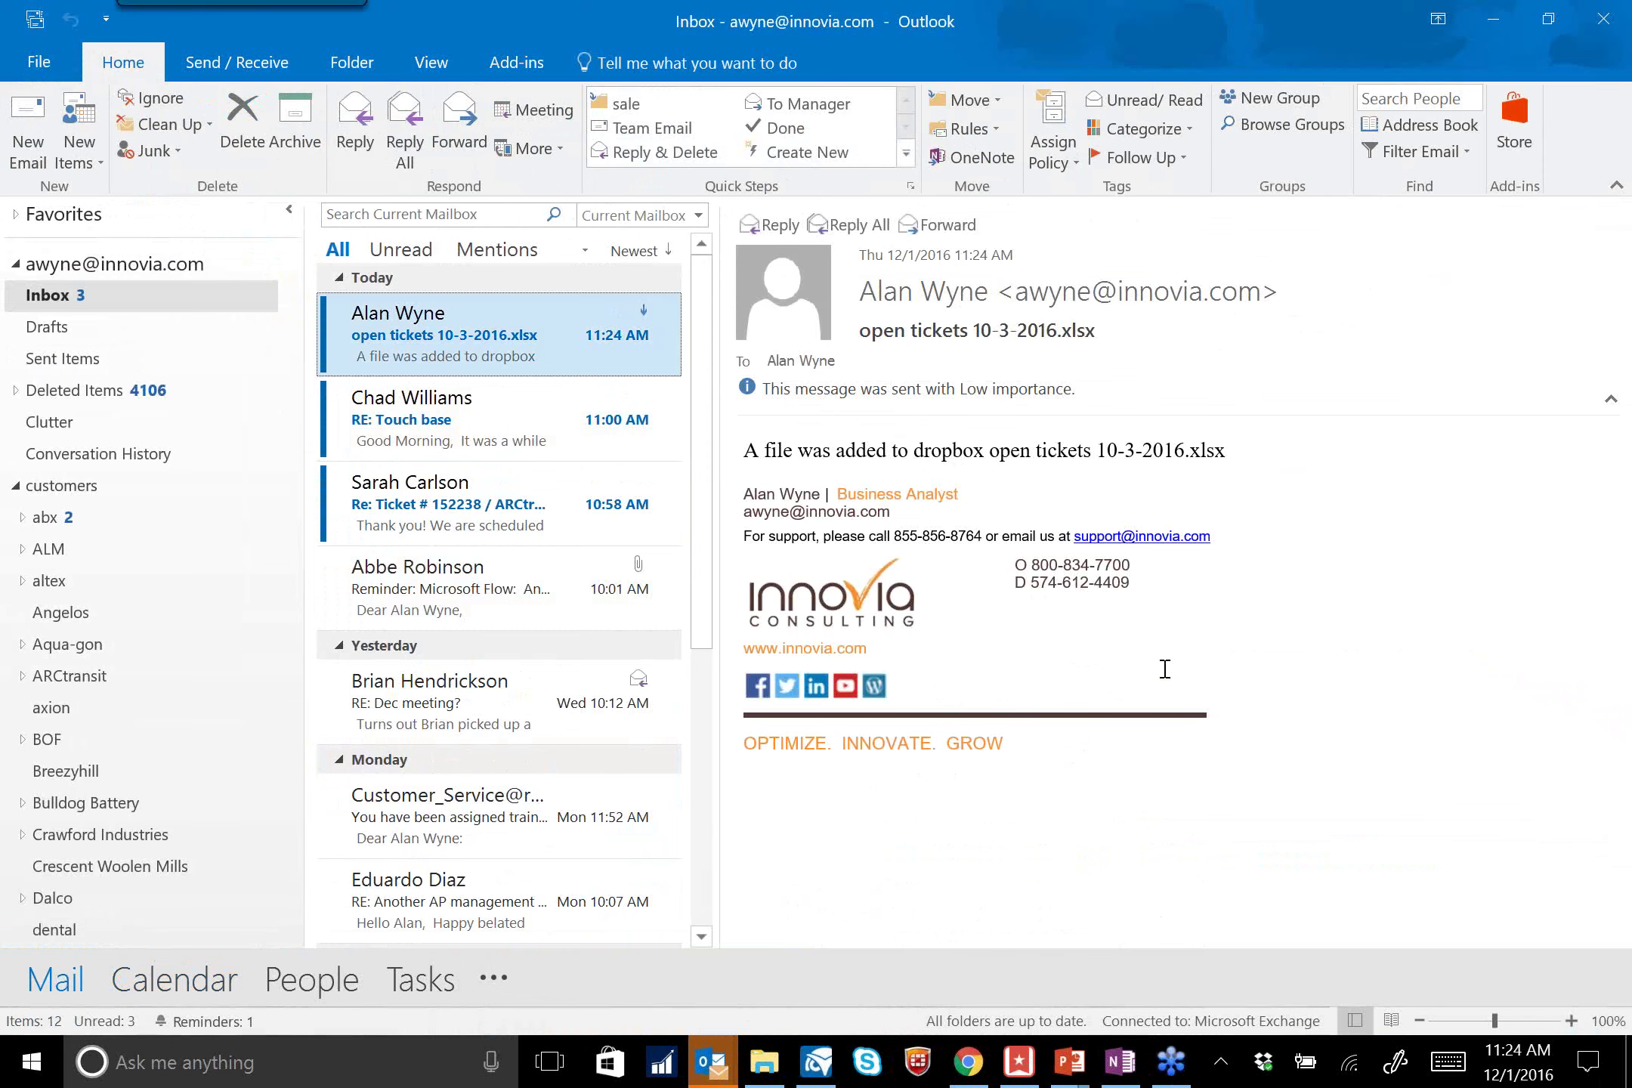
Return to Microsoft Flow in Chrome, open the Dropbox Email notification flow, and check its "When a file is created" trigger's folder and connected account
{"action": "mouse_move", "coordinate": [970, 1076]}
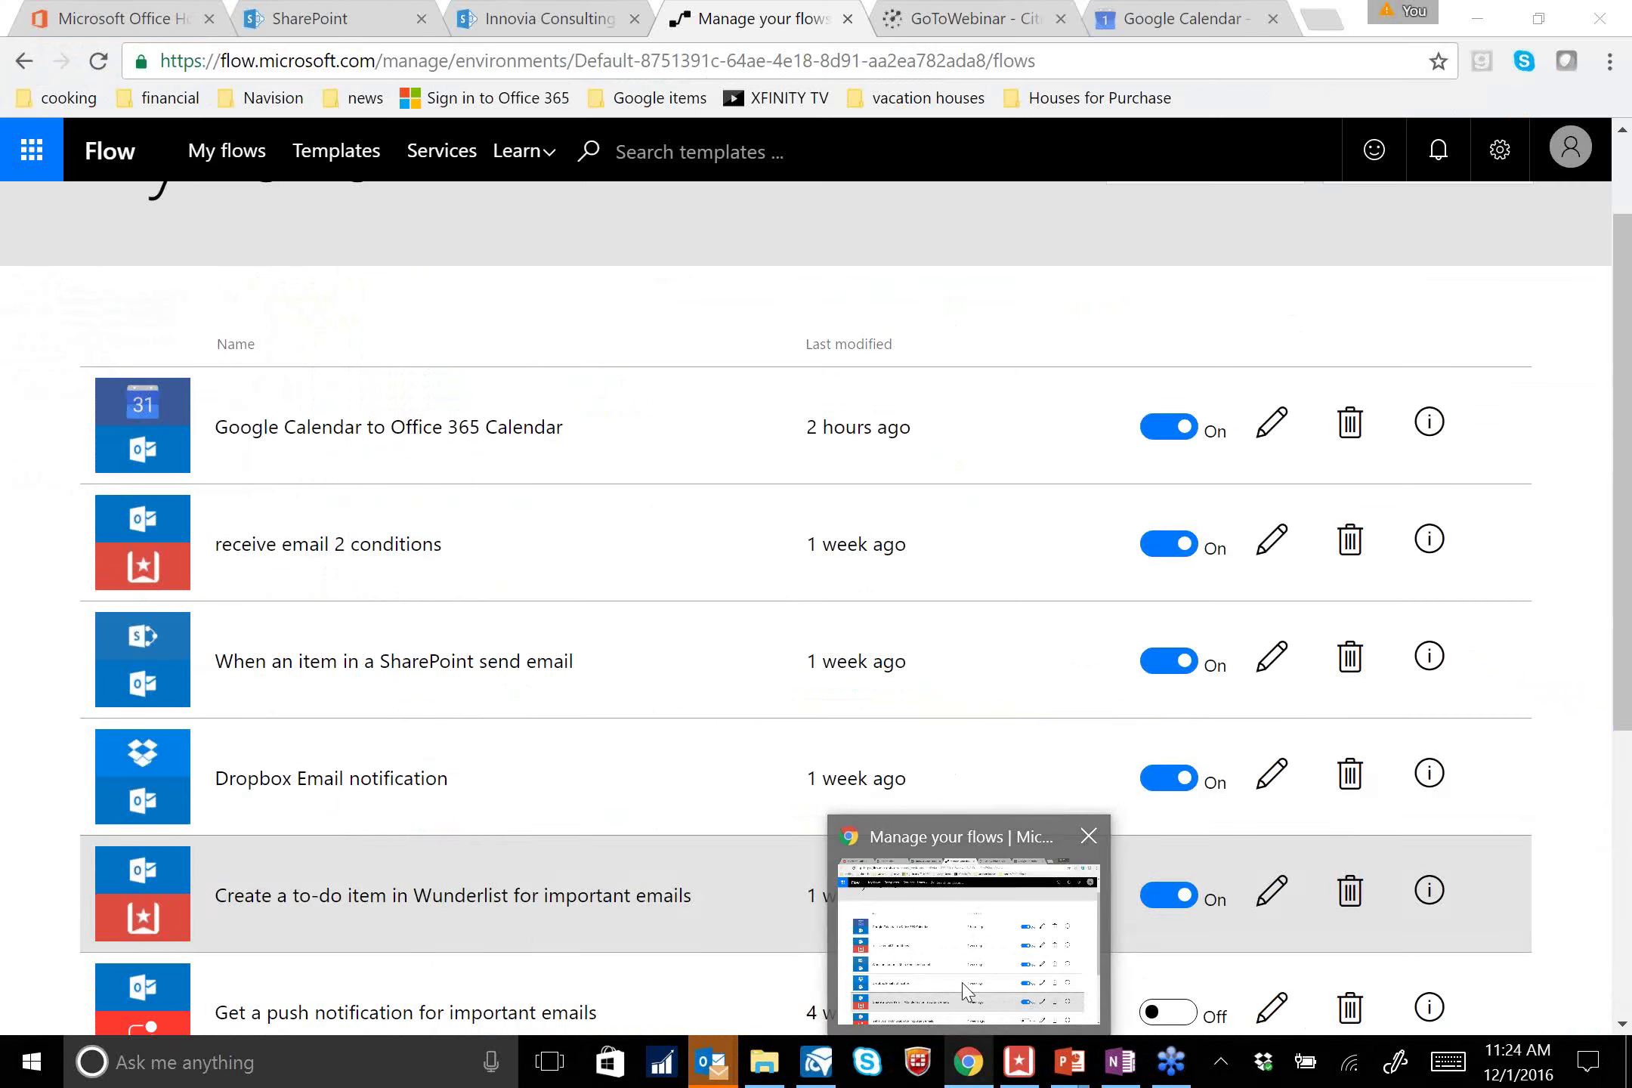
{"action": "left_click", "coordinate": [968, 992]}
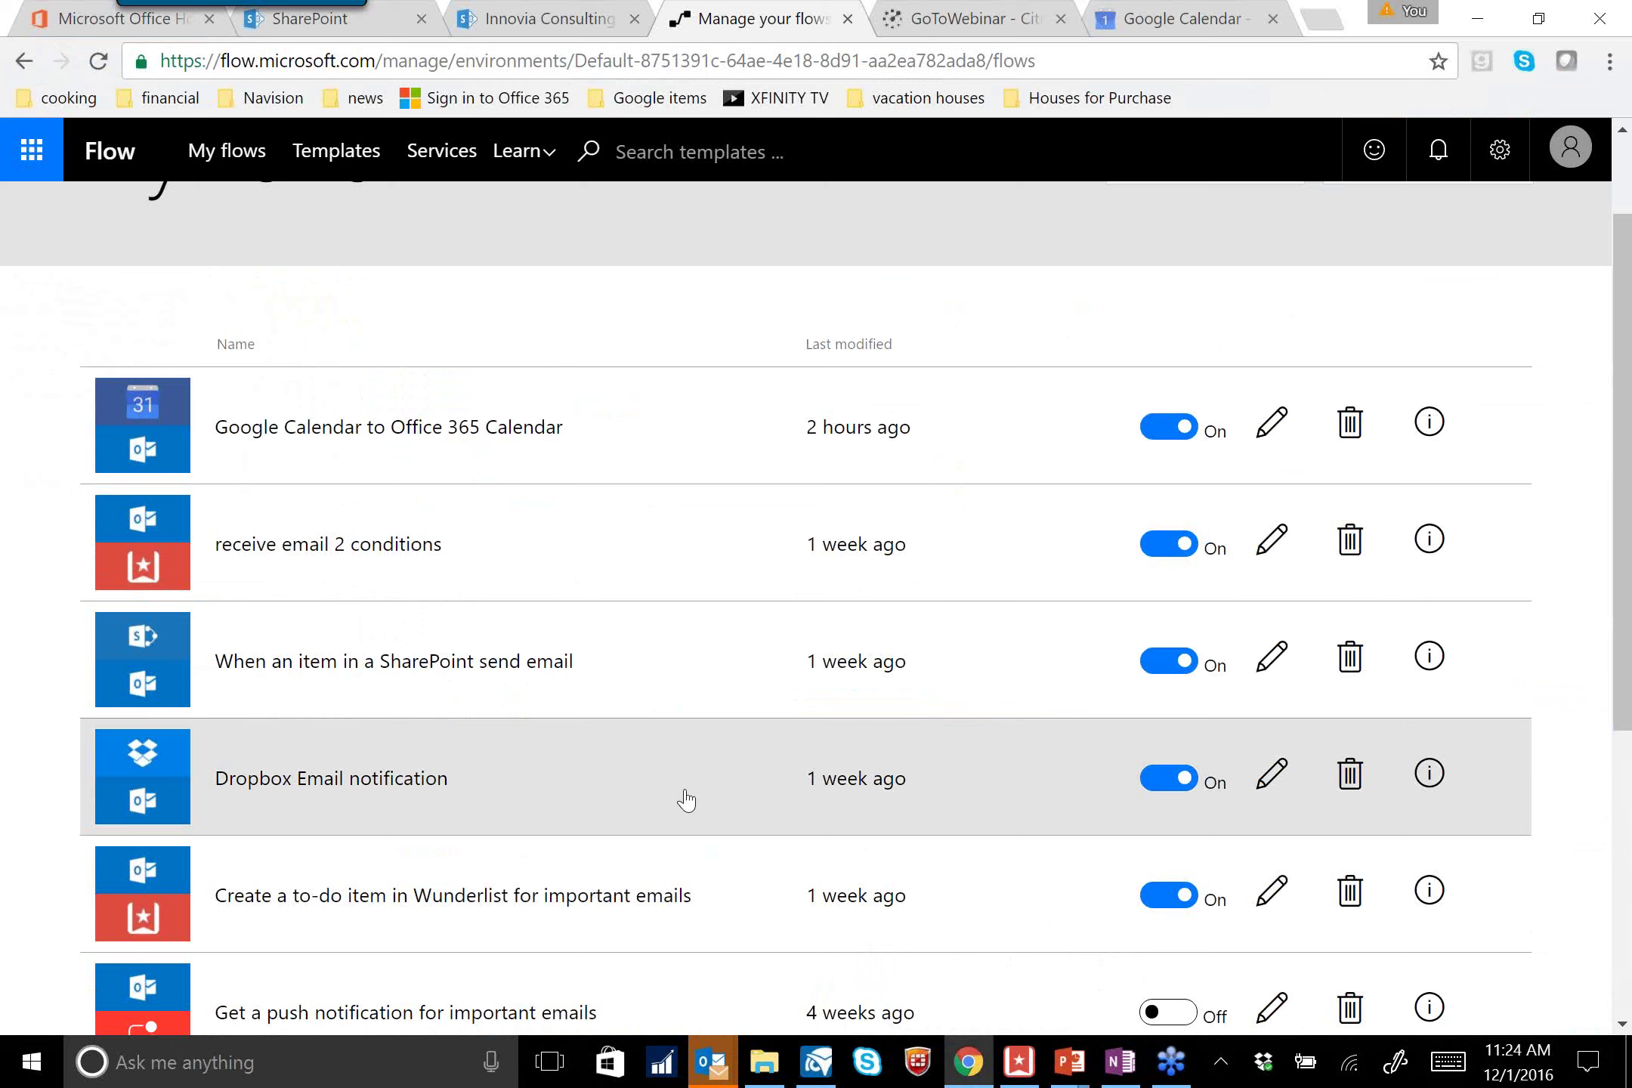
{"action": "left_click", "coordinate": [1271, 774]}
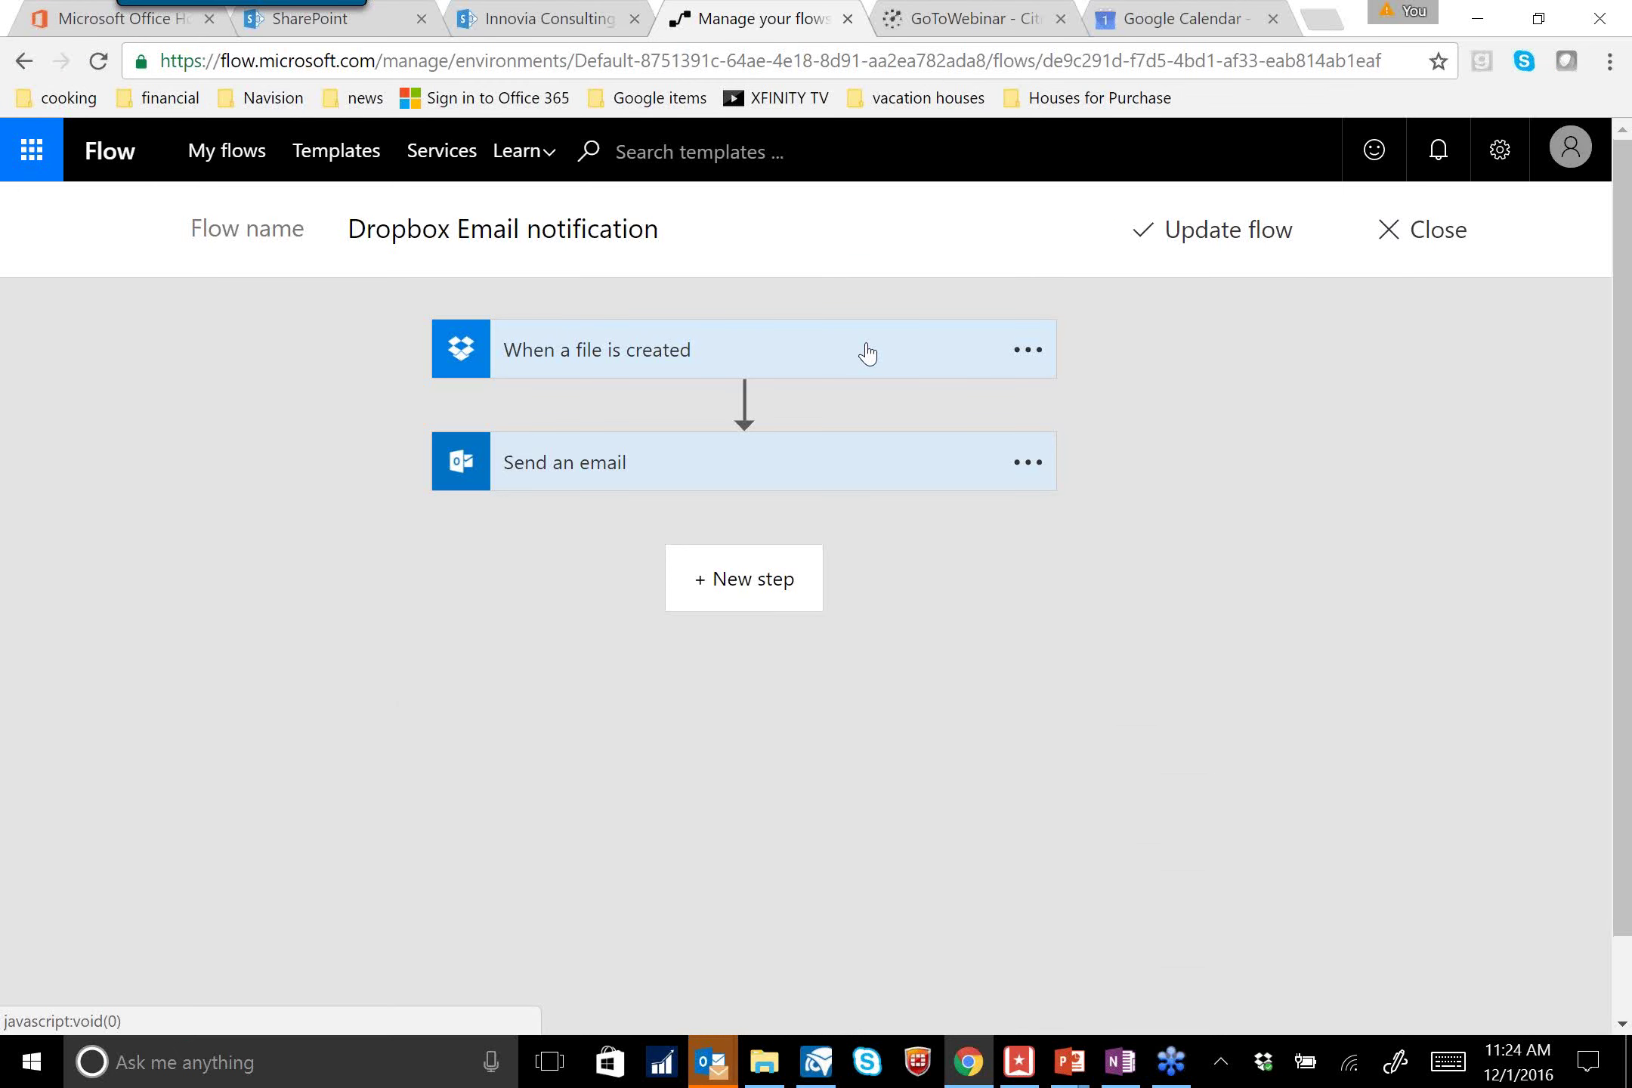
{"action": "left_click", "coordinate": [867, 353]}
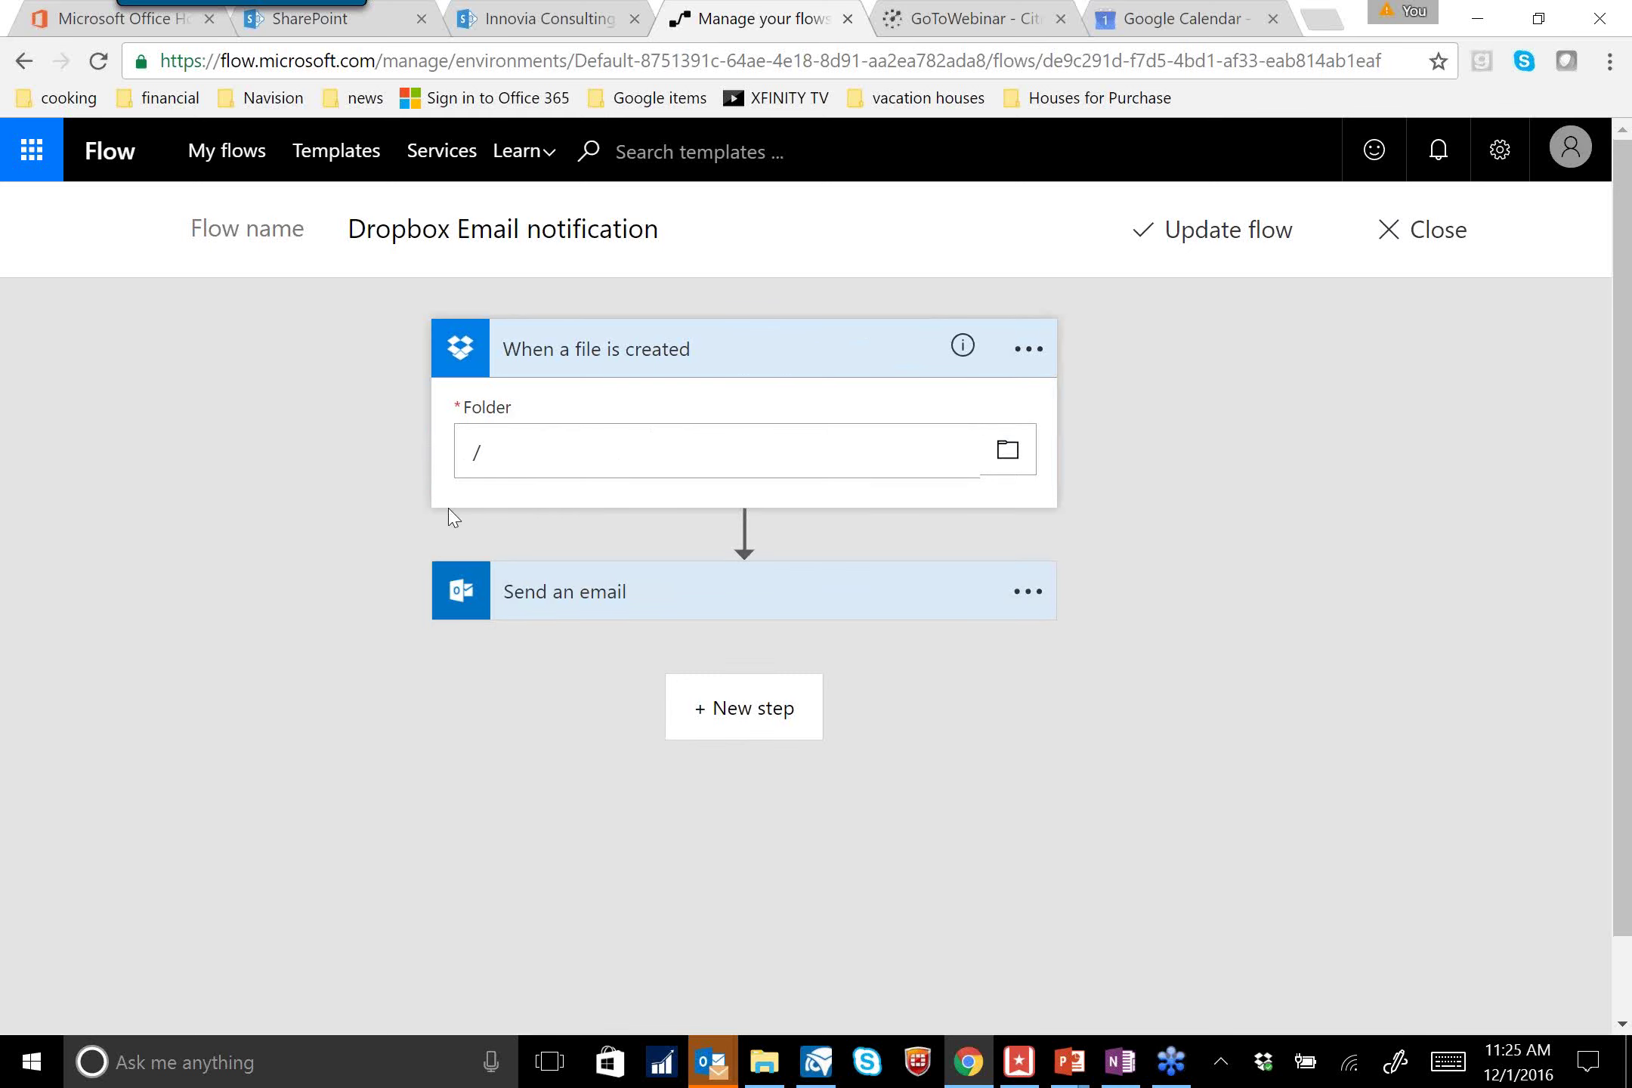
{"action": "left_click", "coordinate": [1032, 351]}
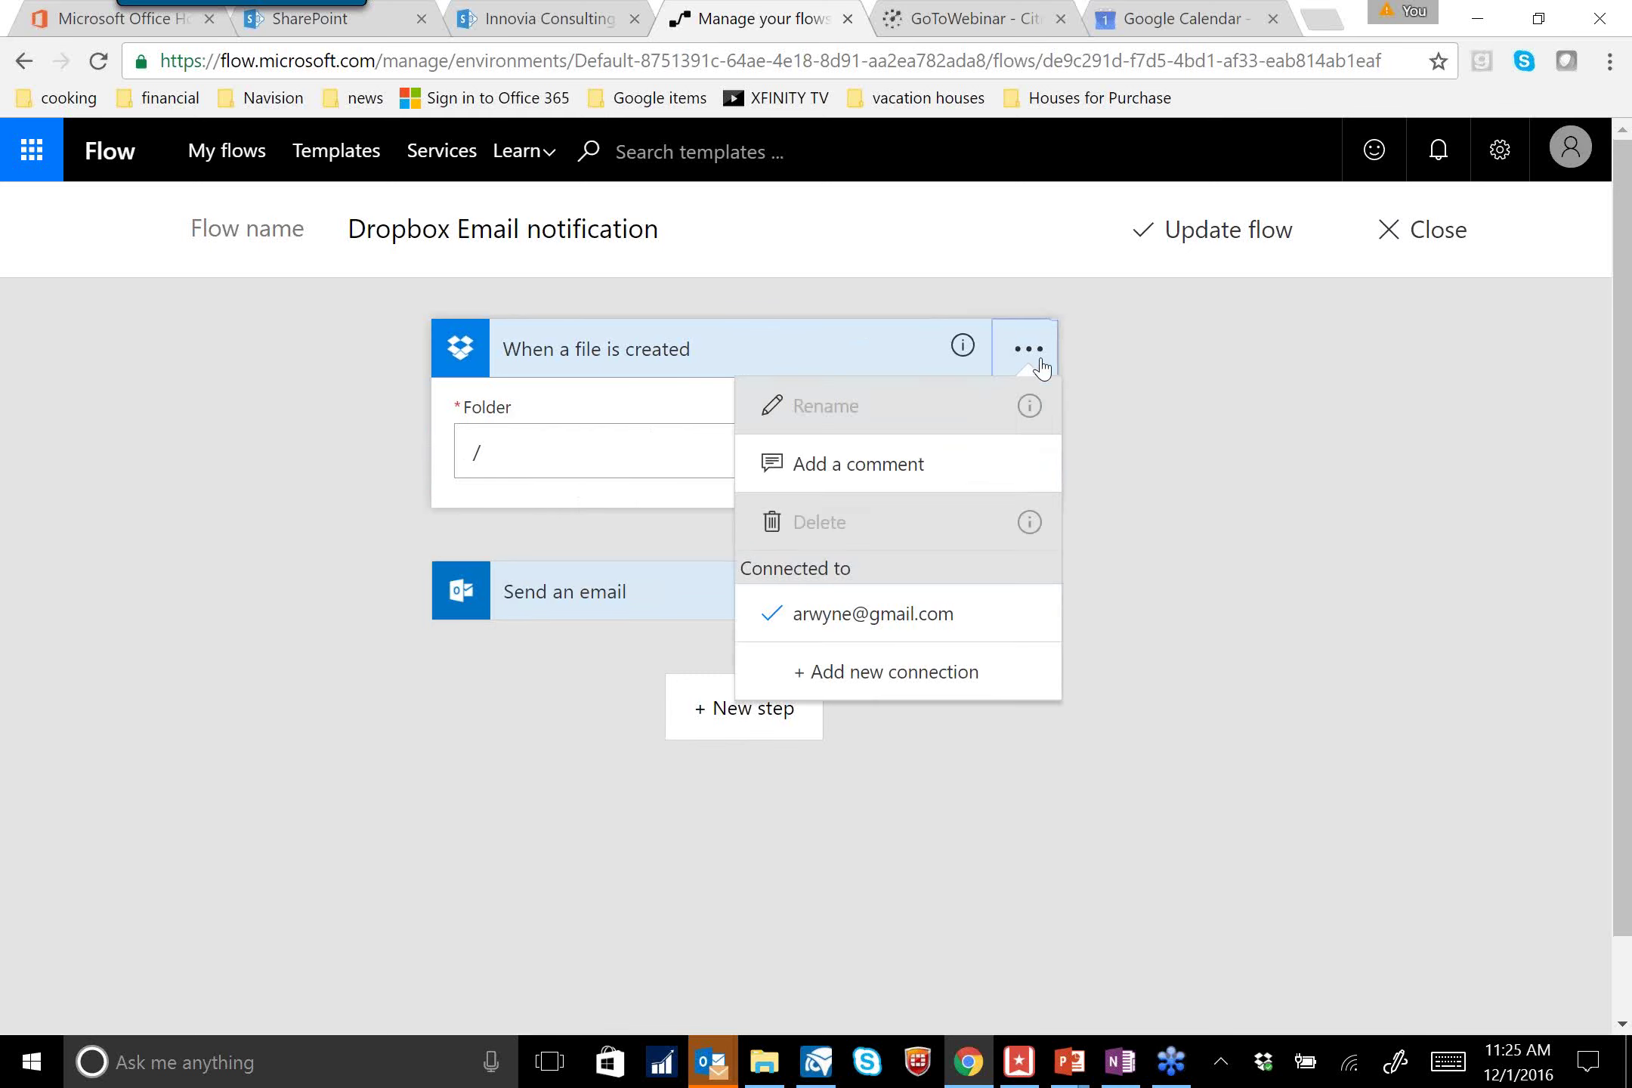
{"action": "left_click", "coordinate": [904, 627]}
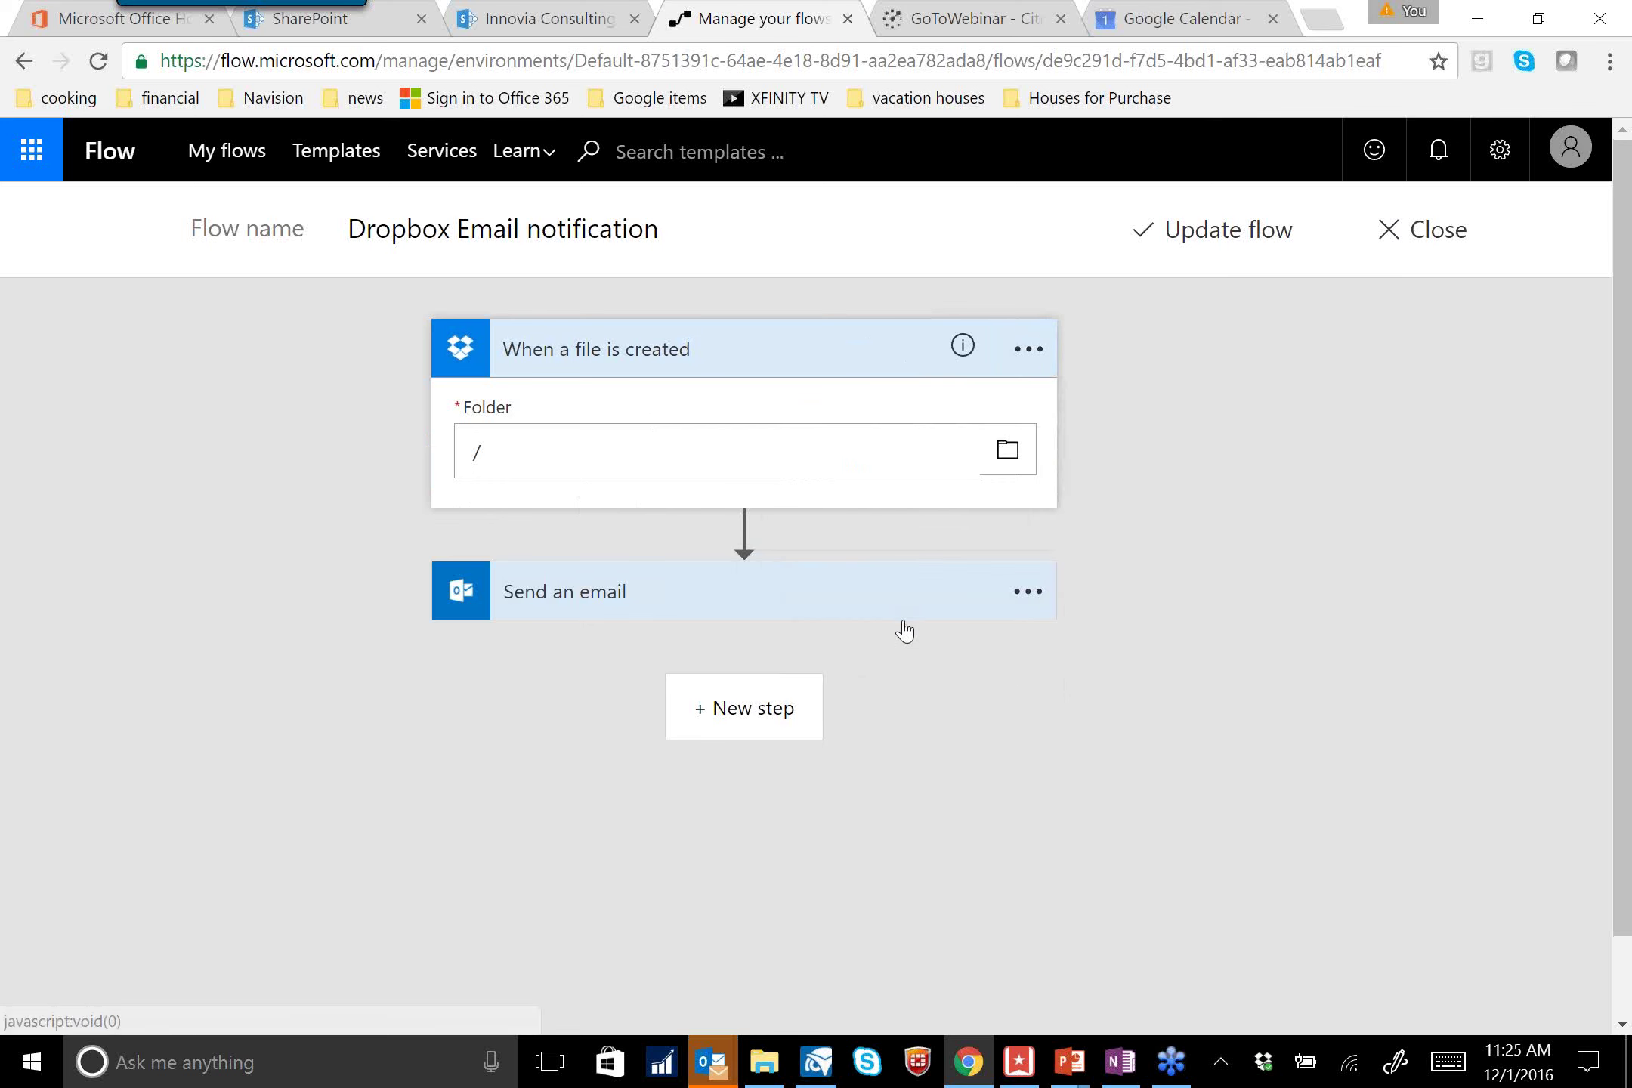
Check the Dropbox trigger's connected account, review the recipient, subject and body of the Send an email action, and collapse both cards
{"action": "left_click", "coordinate": [1030, 350]}
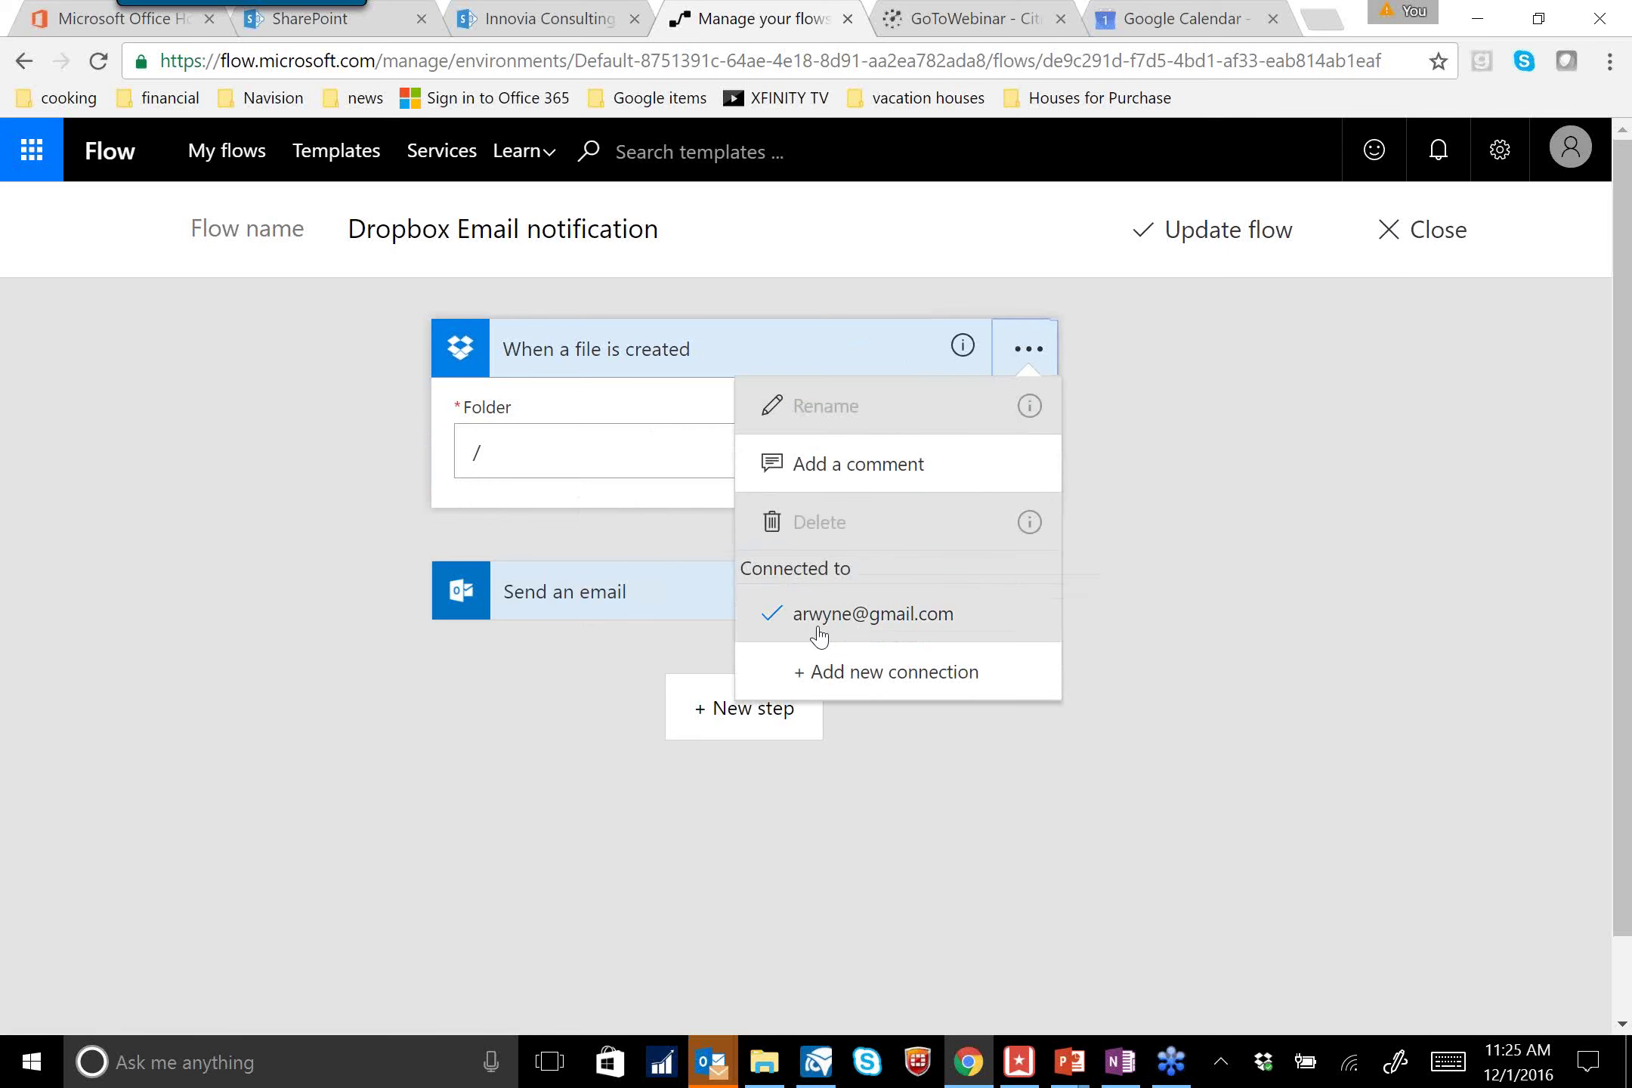
{"action": "left_click", "coordinate": [1195, 597]}
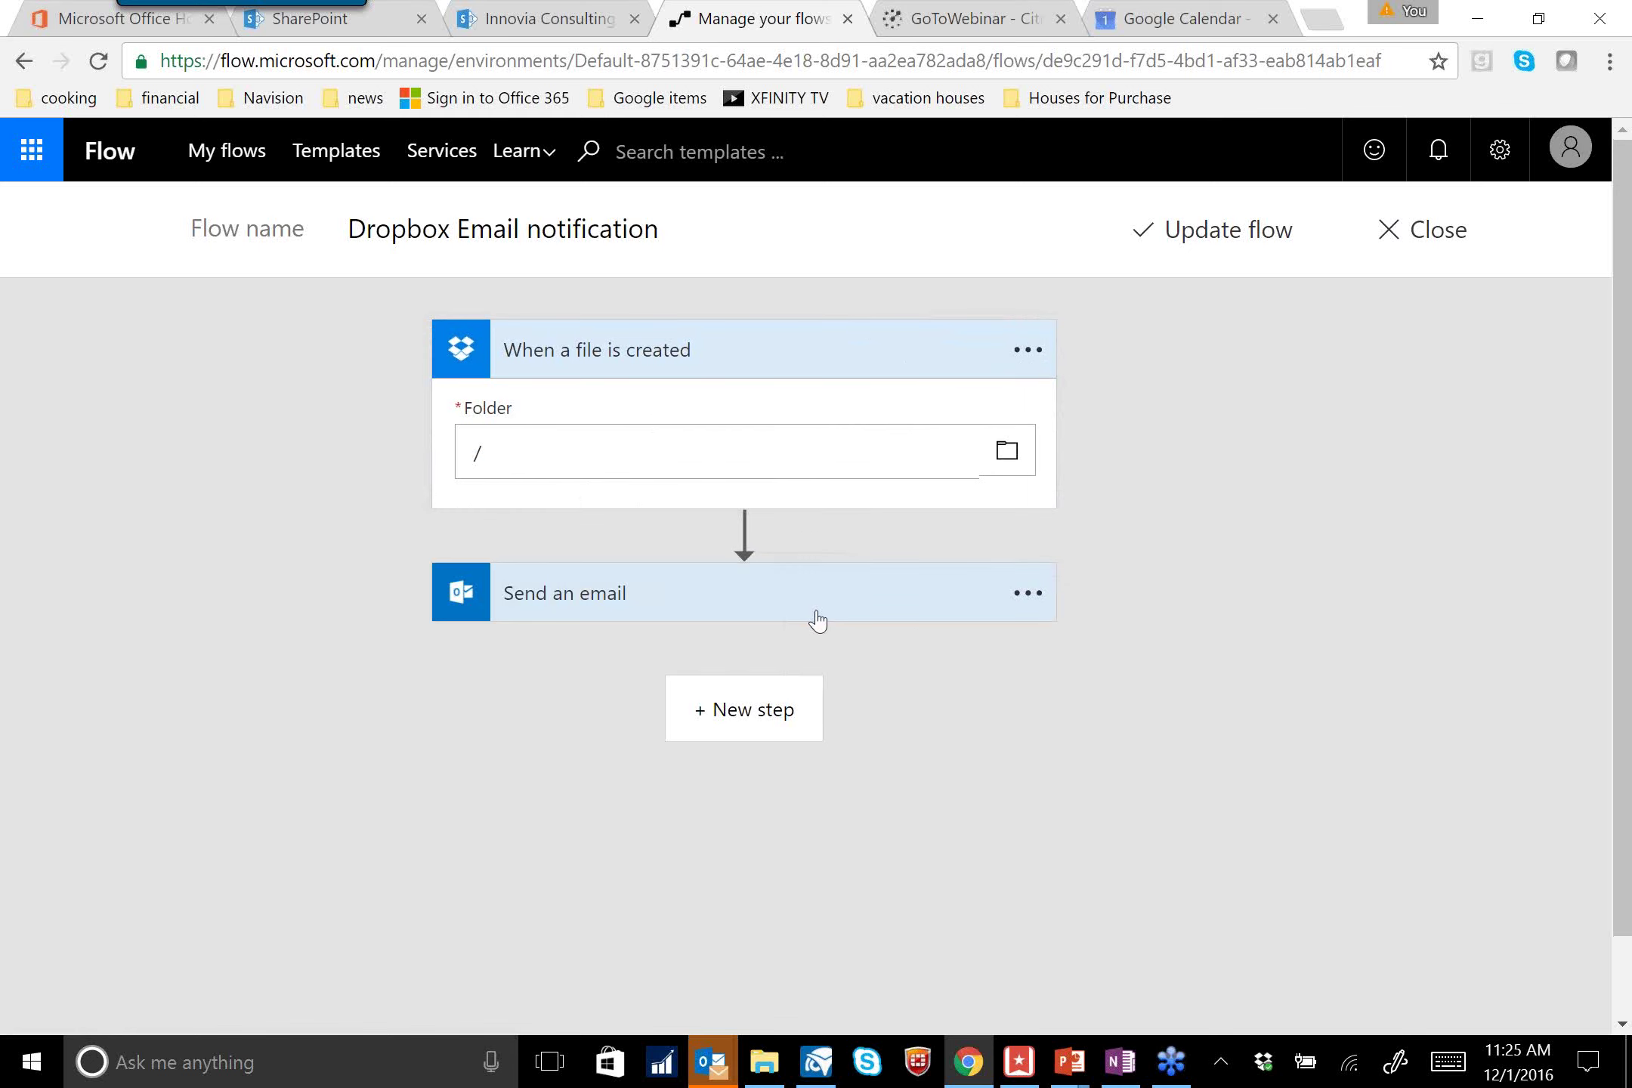
{"action": "left_click", "coordinate": [632, 597]}
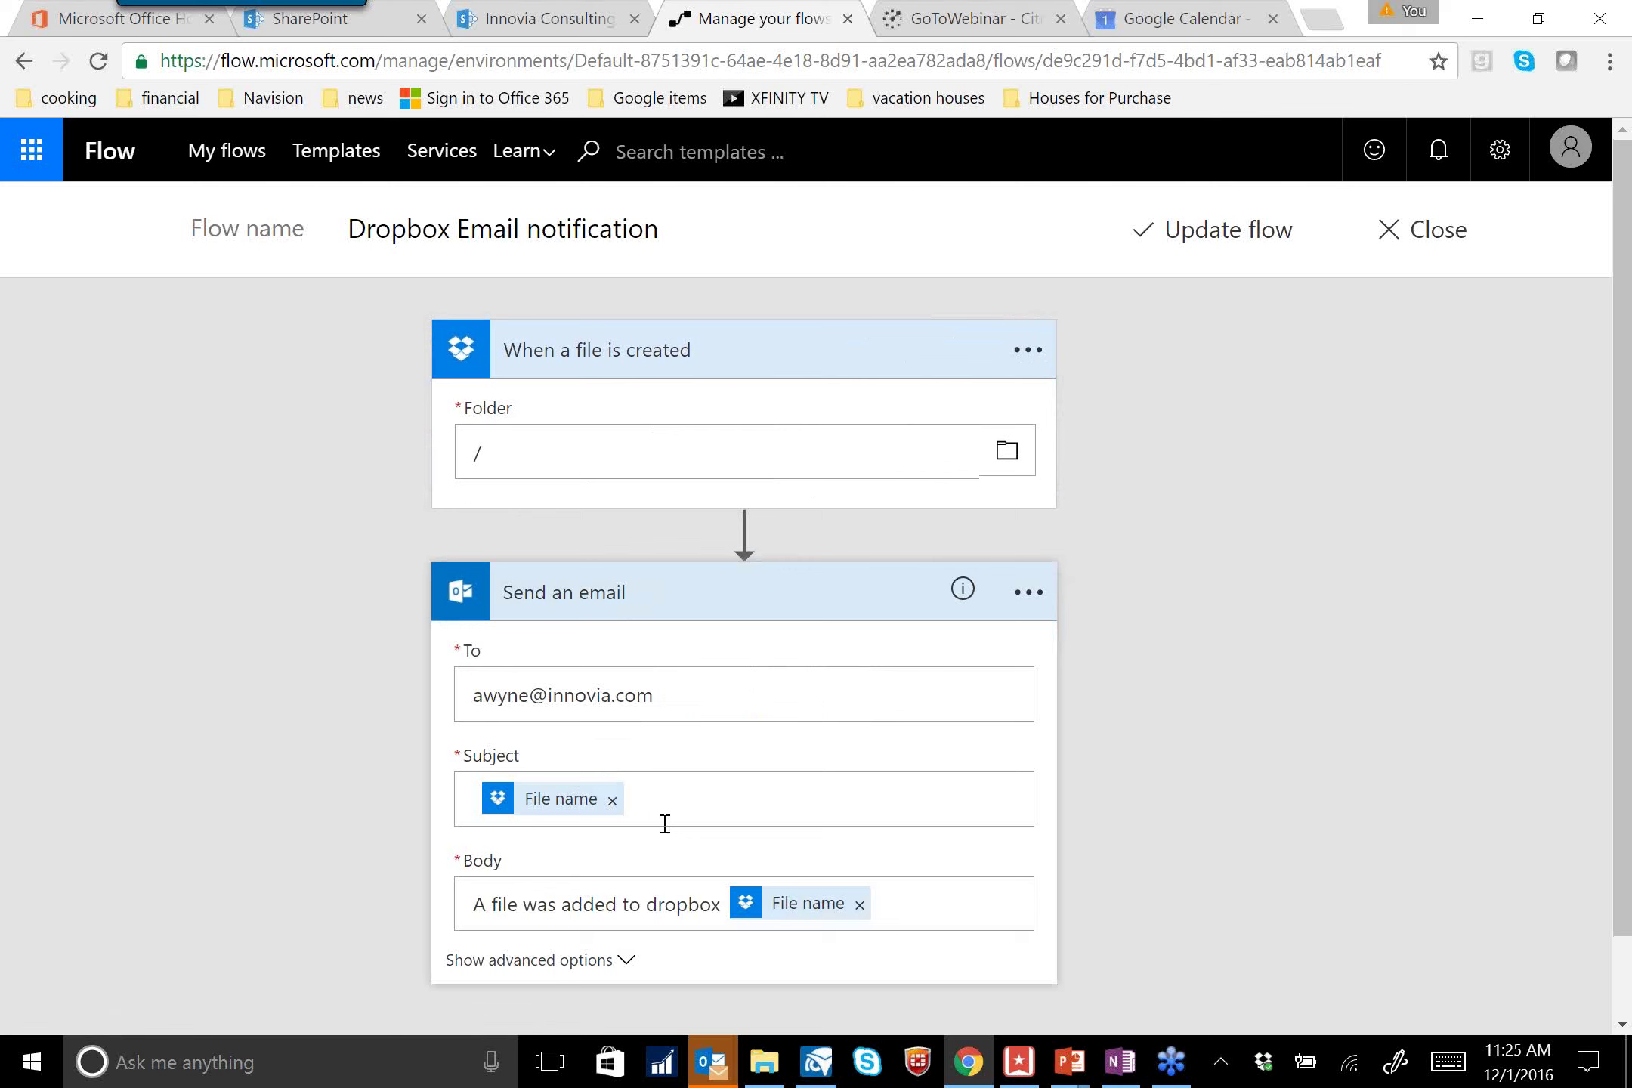
{"action": "left_click", "coordinate": [850, 593]}
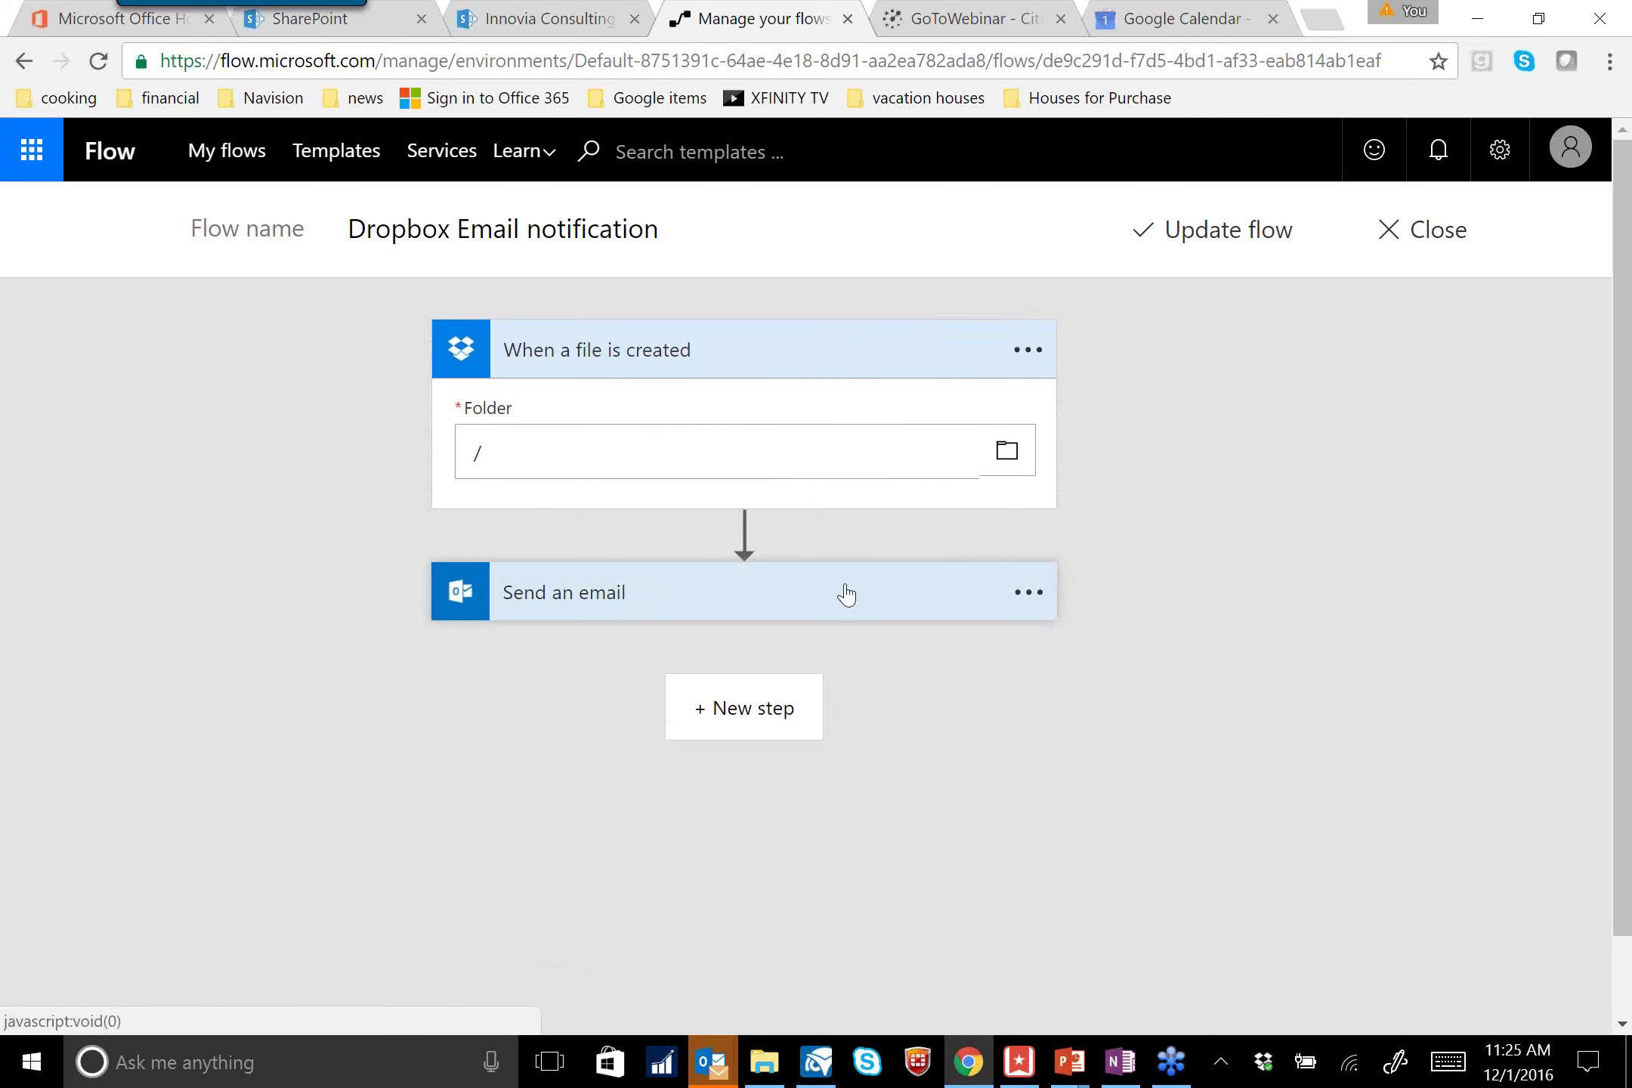
{"action": "left_click", "coordinate": [770, 355]}
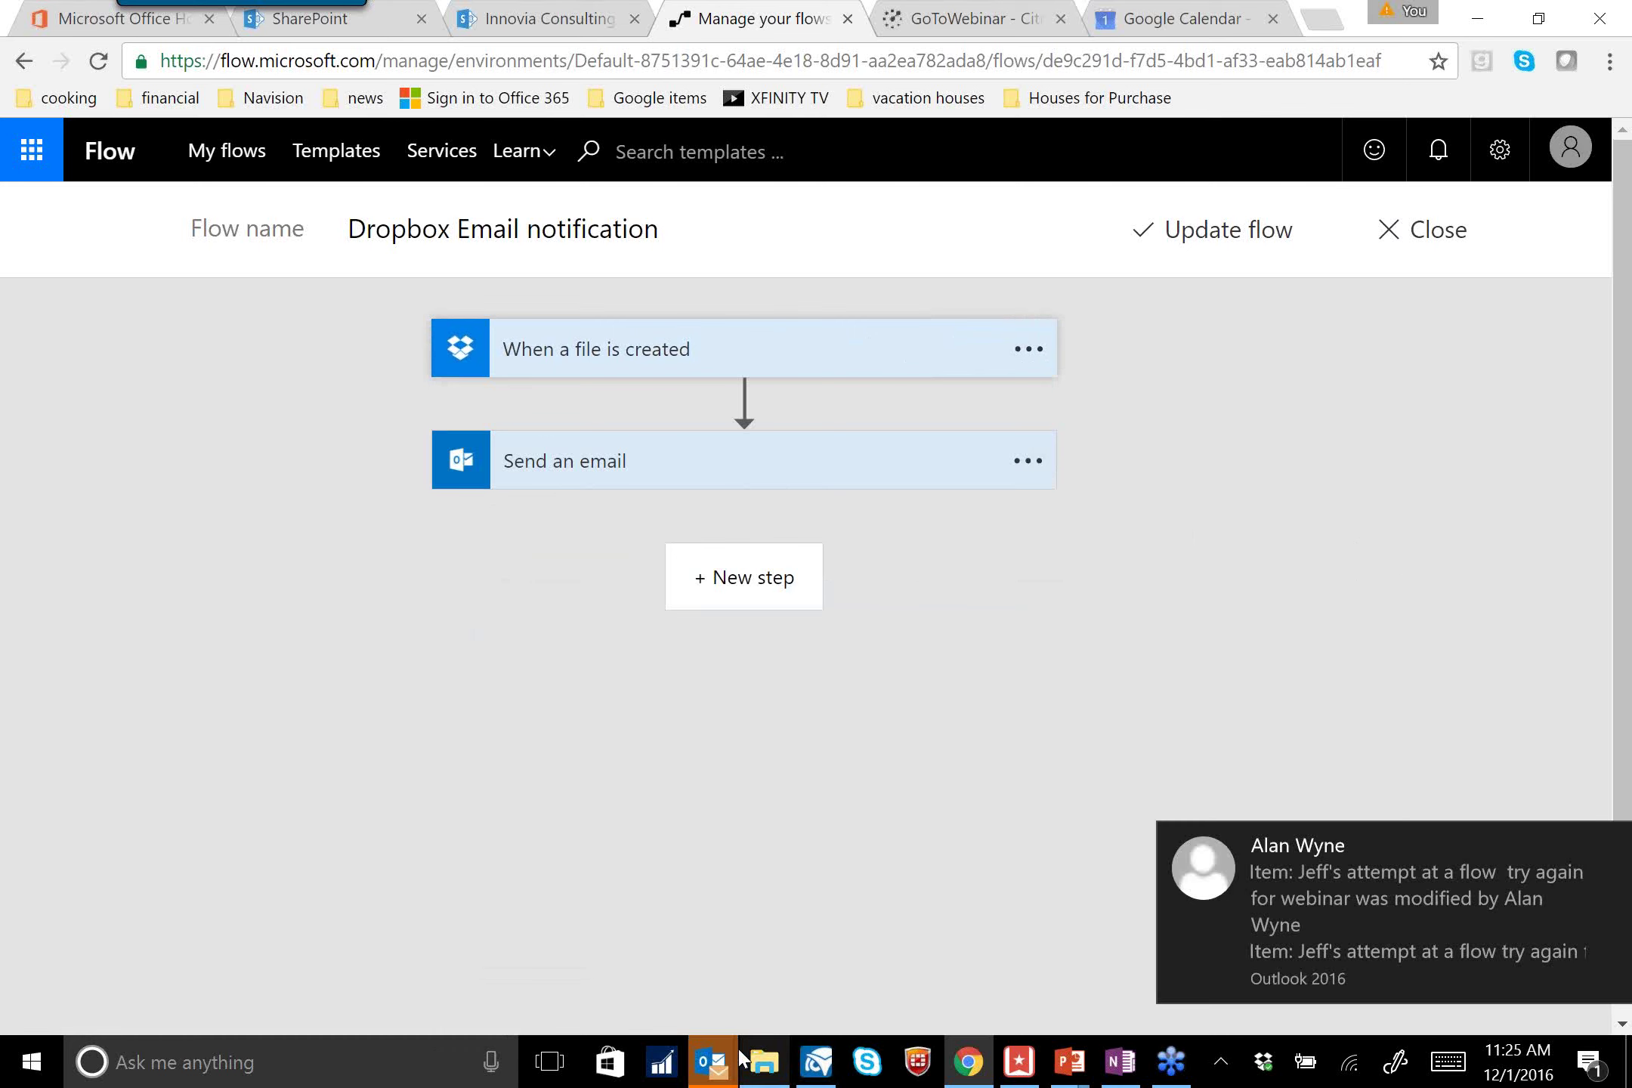
Switch to the Outlook inbox and read the notification email about the modified SharePoint item
{"action": "left_click", "coordinate": [720, 1076]}
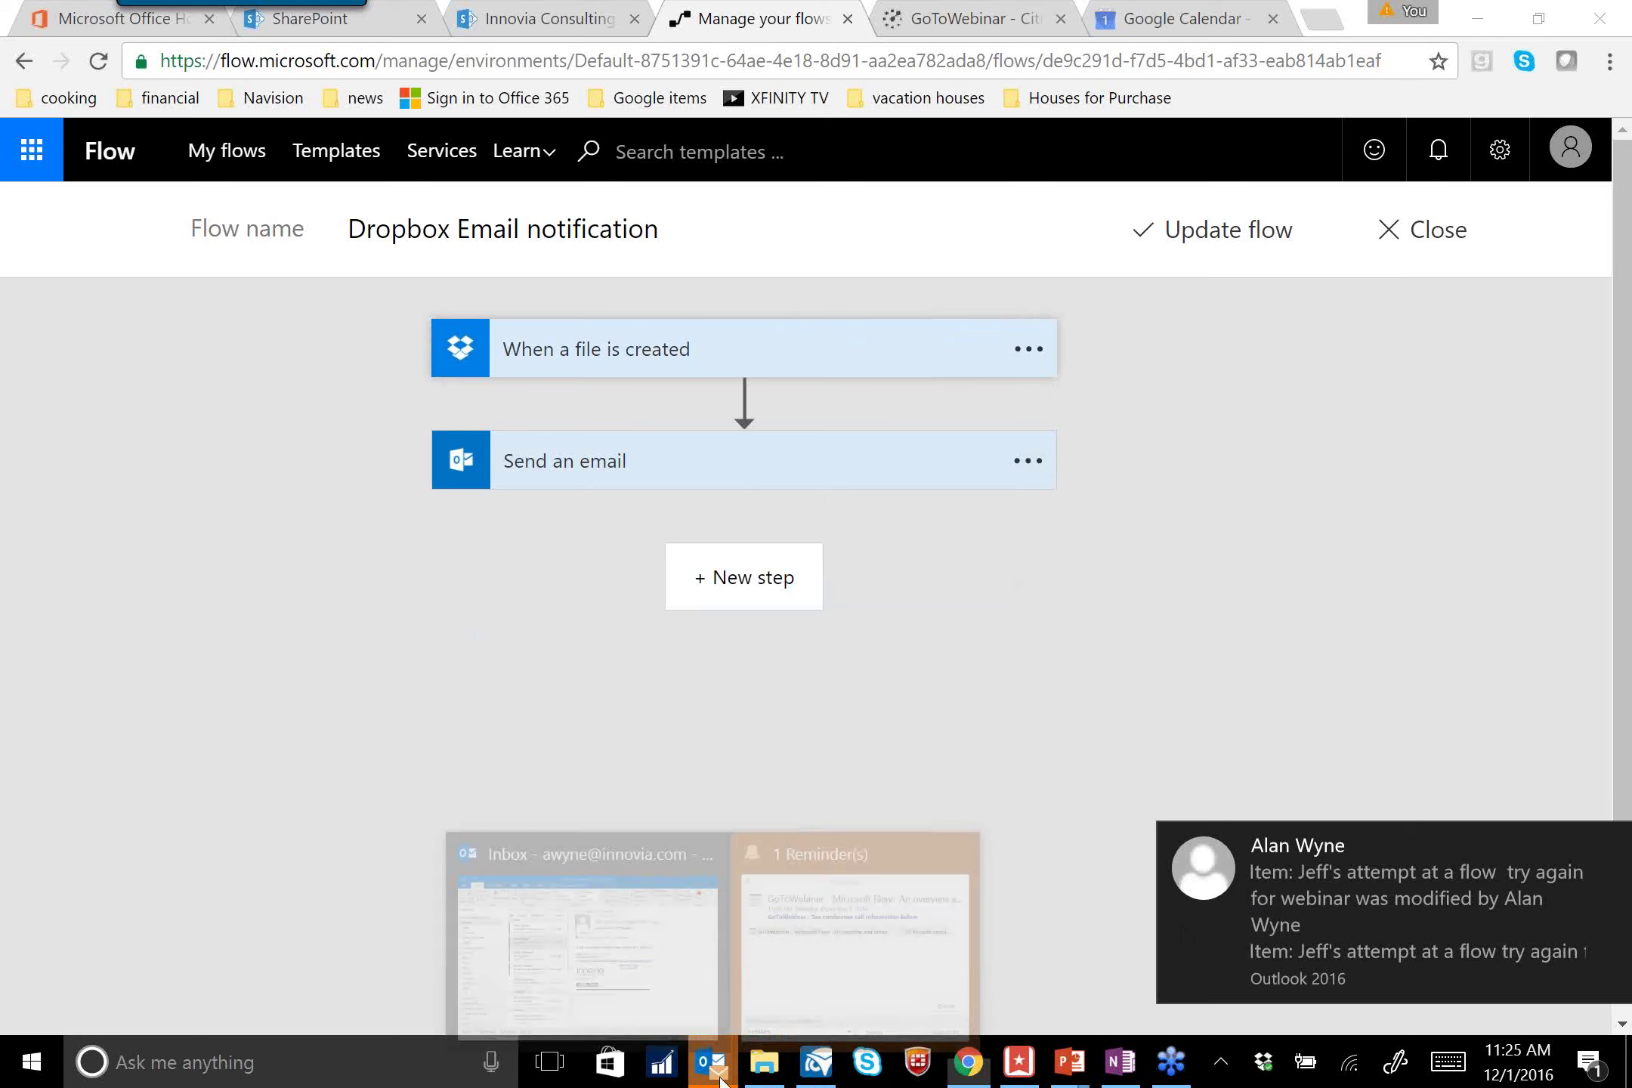
{"action": "left_click", "coordinate": [527, 950]}
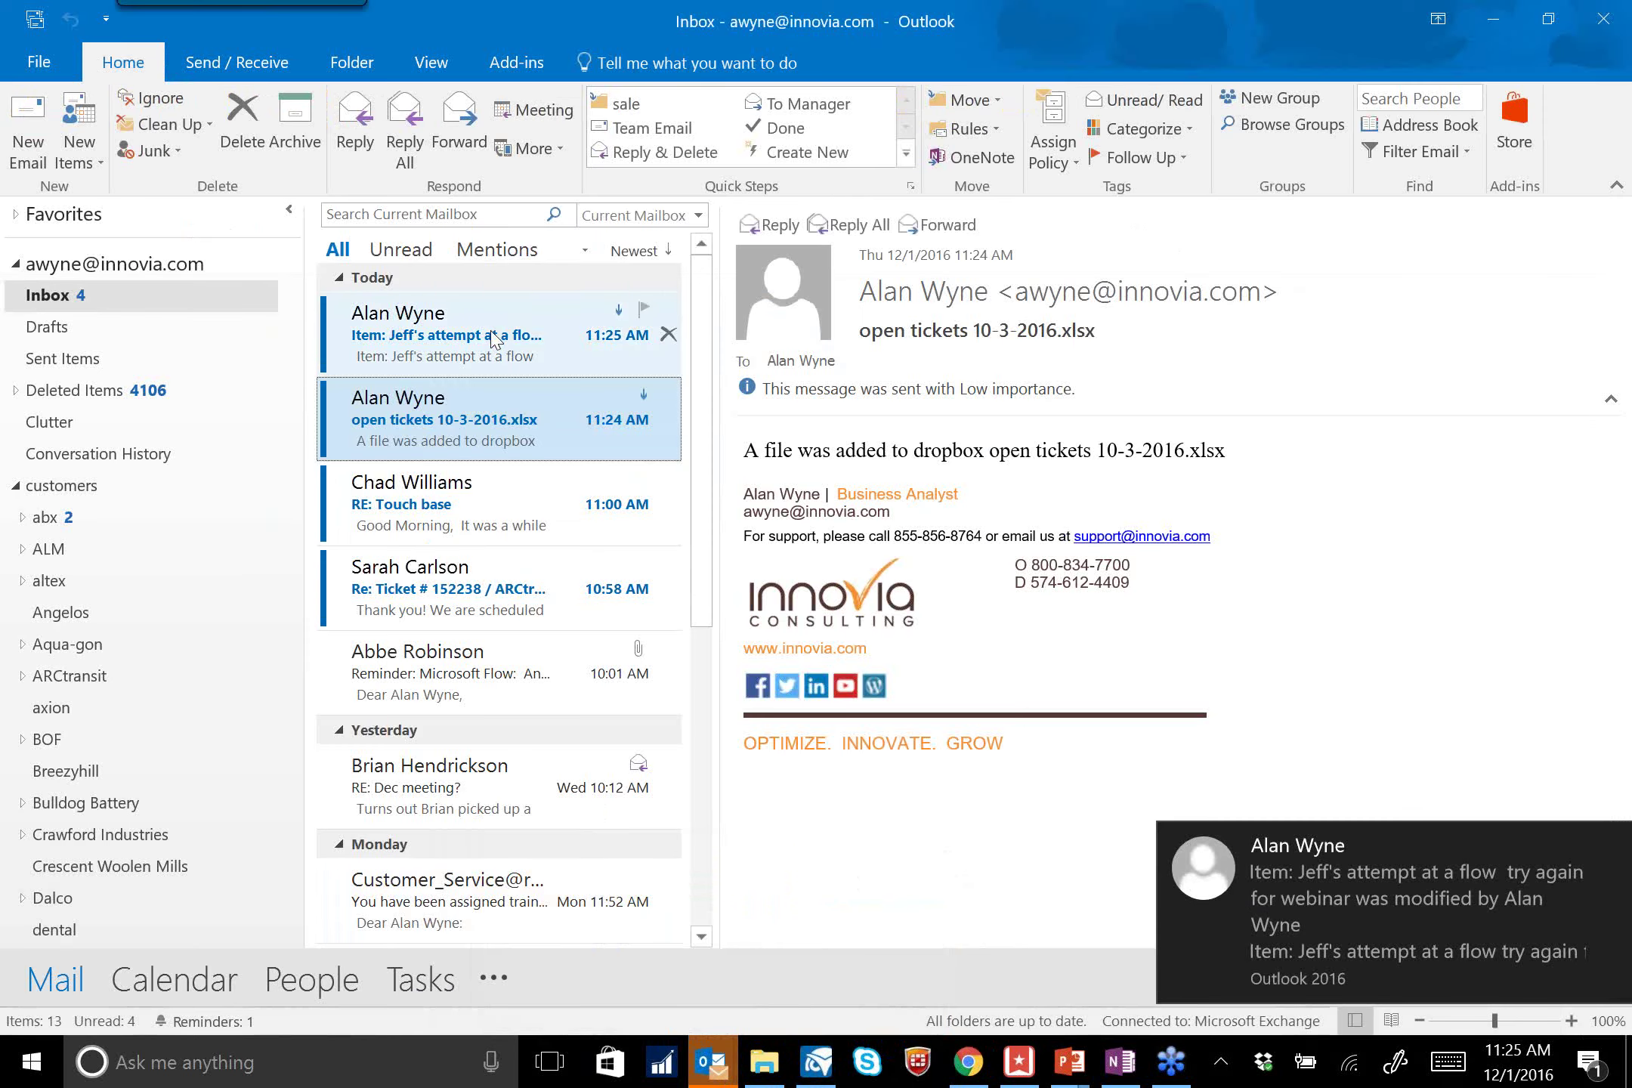
{"action": "key", "text": "Up"}
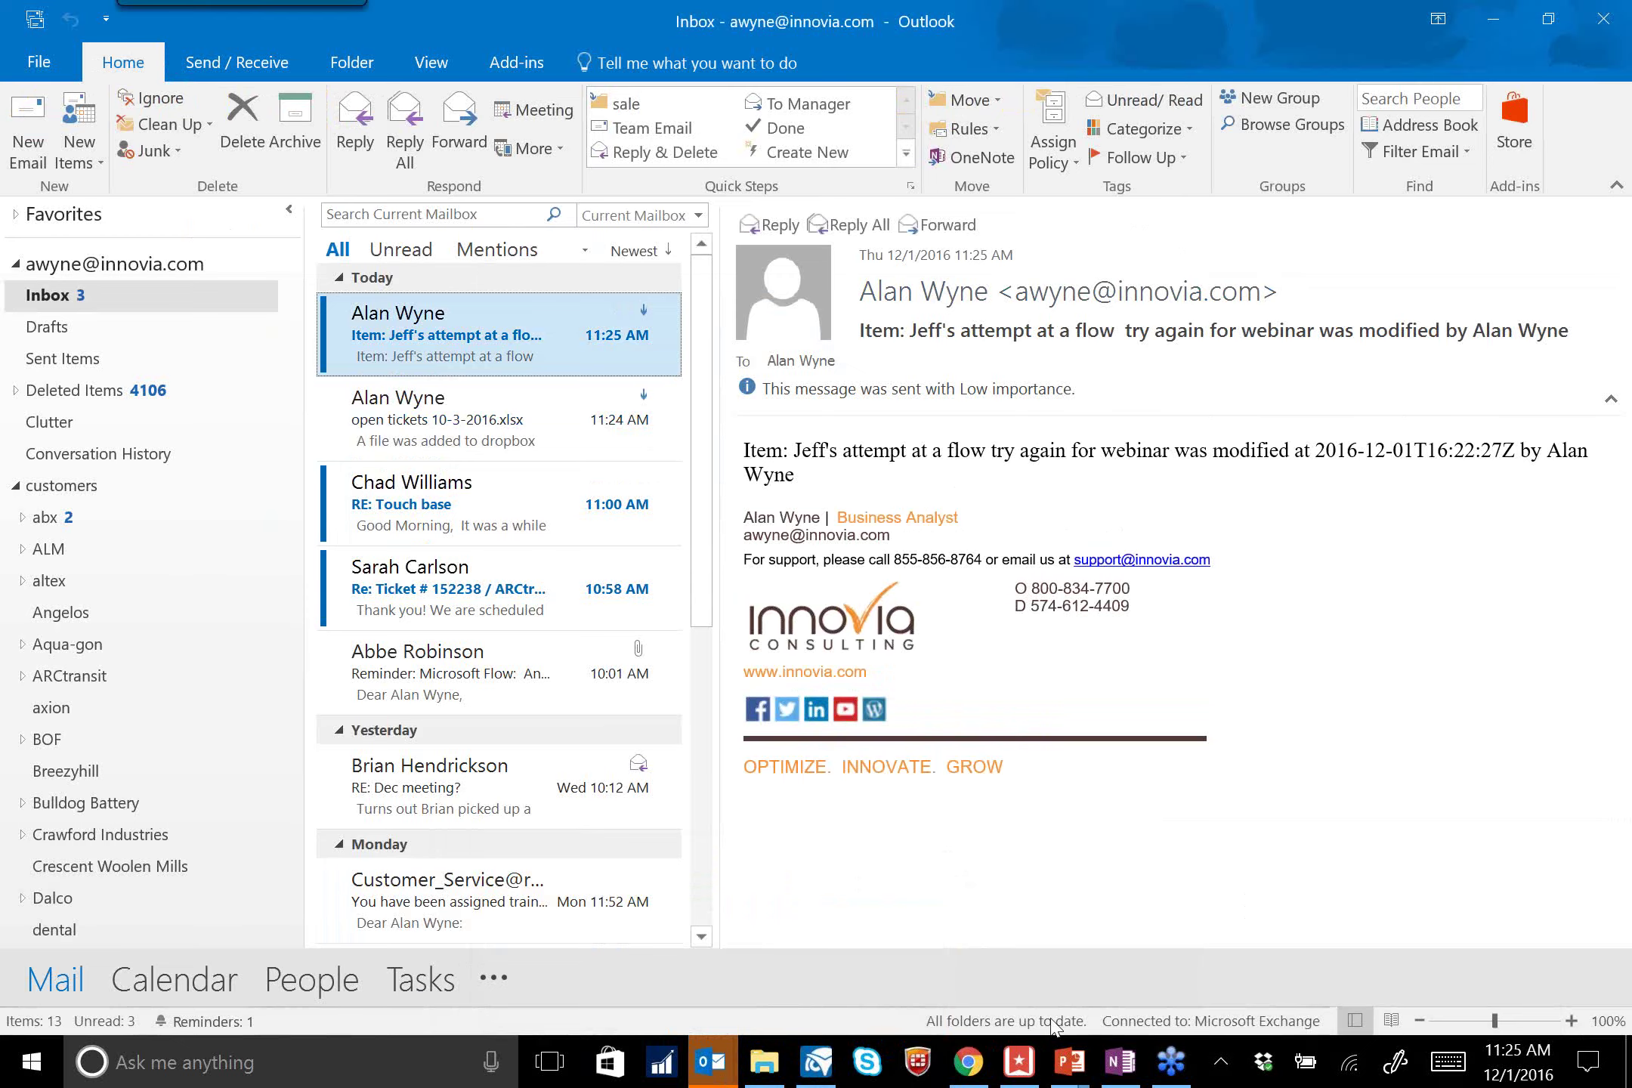
Return to Microsoft Flow in Chrome, go to the list of flows, and turn off the Dropbox Email notification flow
{"action": "left_click", "coordinate": [968, 1062]}
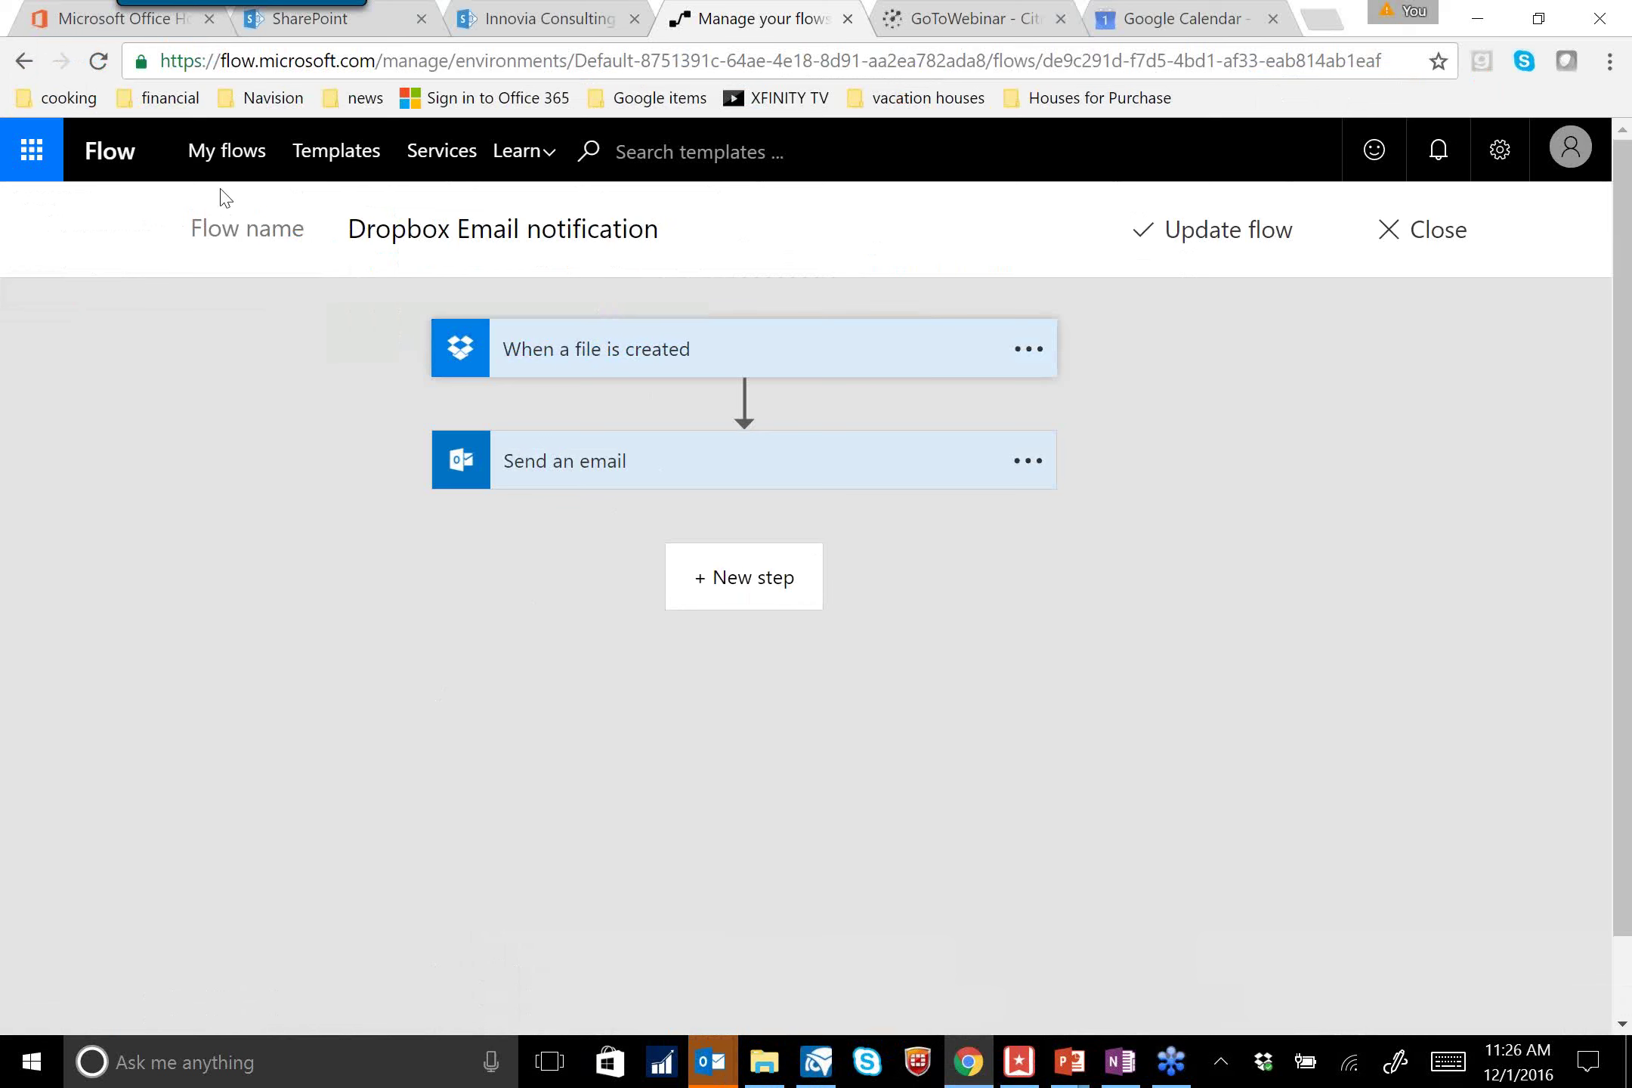
{"action": "left_click", "coordinate": [201, 151]}
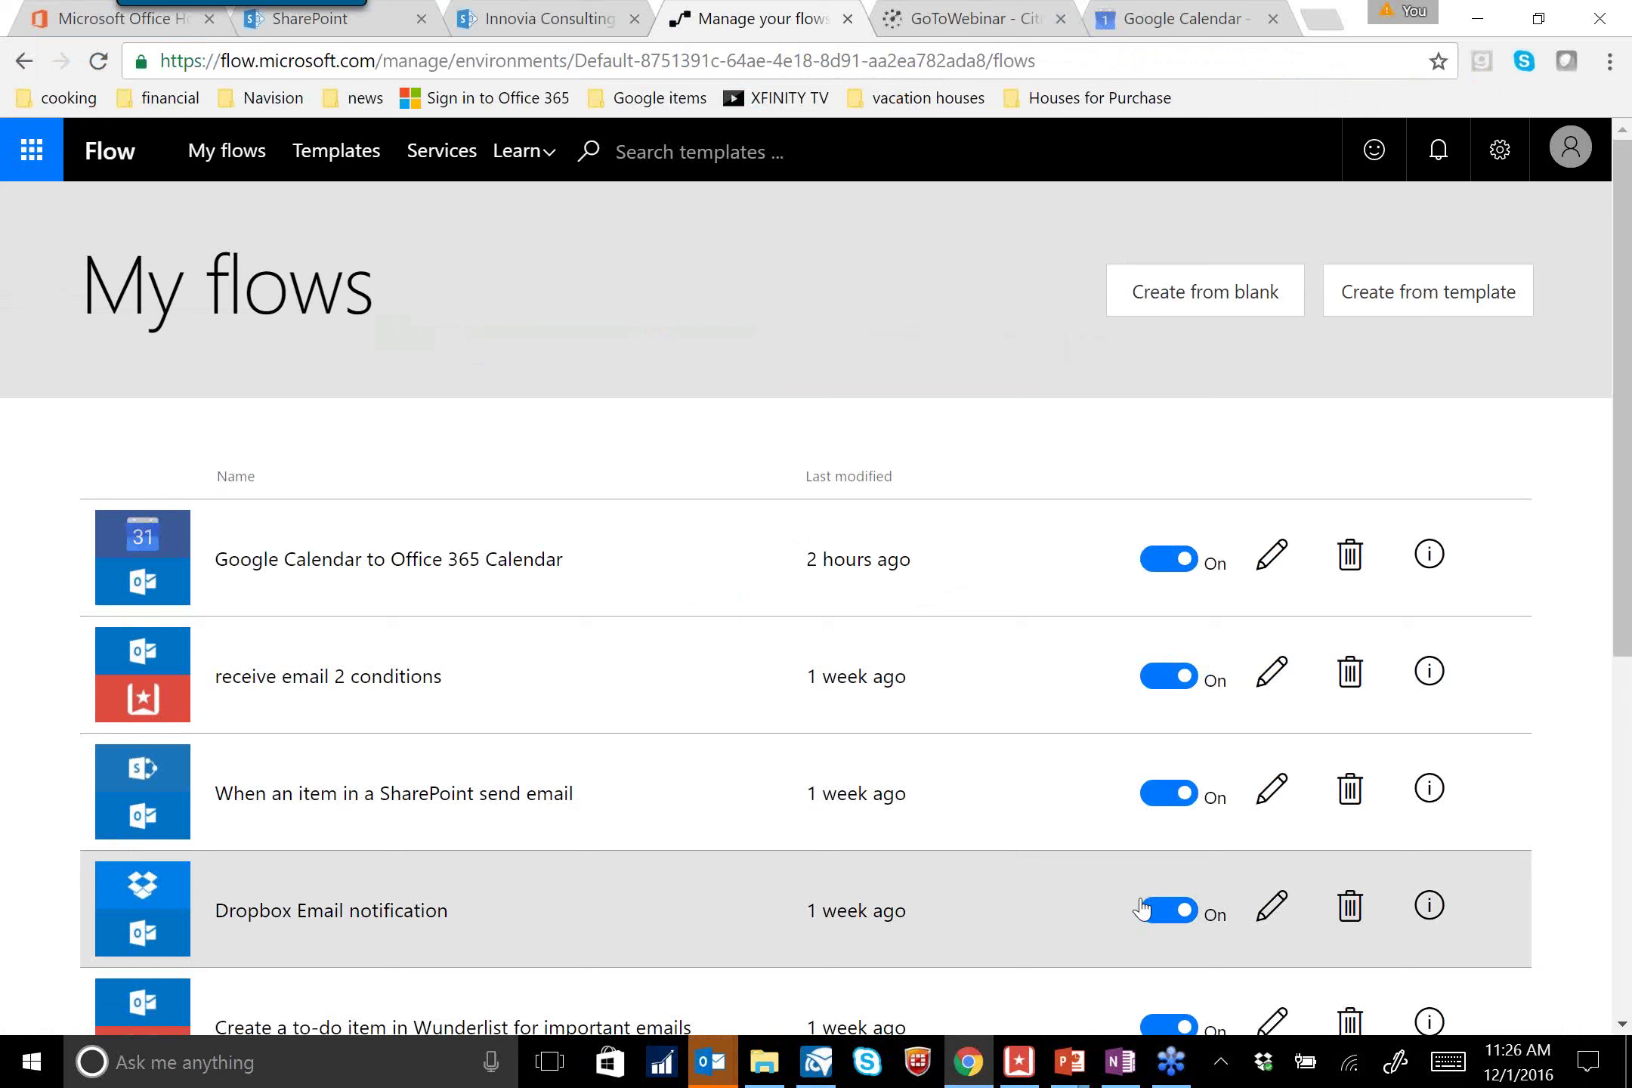
{"action": "left_click", "coordinate": [1146, 910]}
Open the Create a to-do item in Wunderlist for important emails flow and review its On new email advanced options and Create a task action
{"action": "scroll", "coordinate": [1040, 803], "scroll_direction": "down", "scroll_amount": 3}
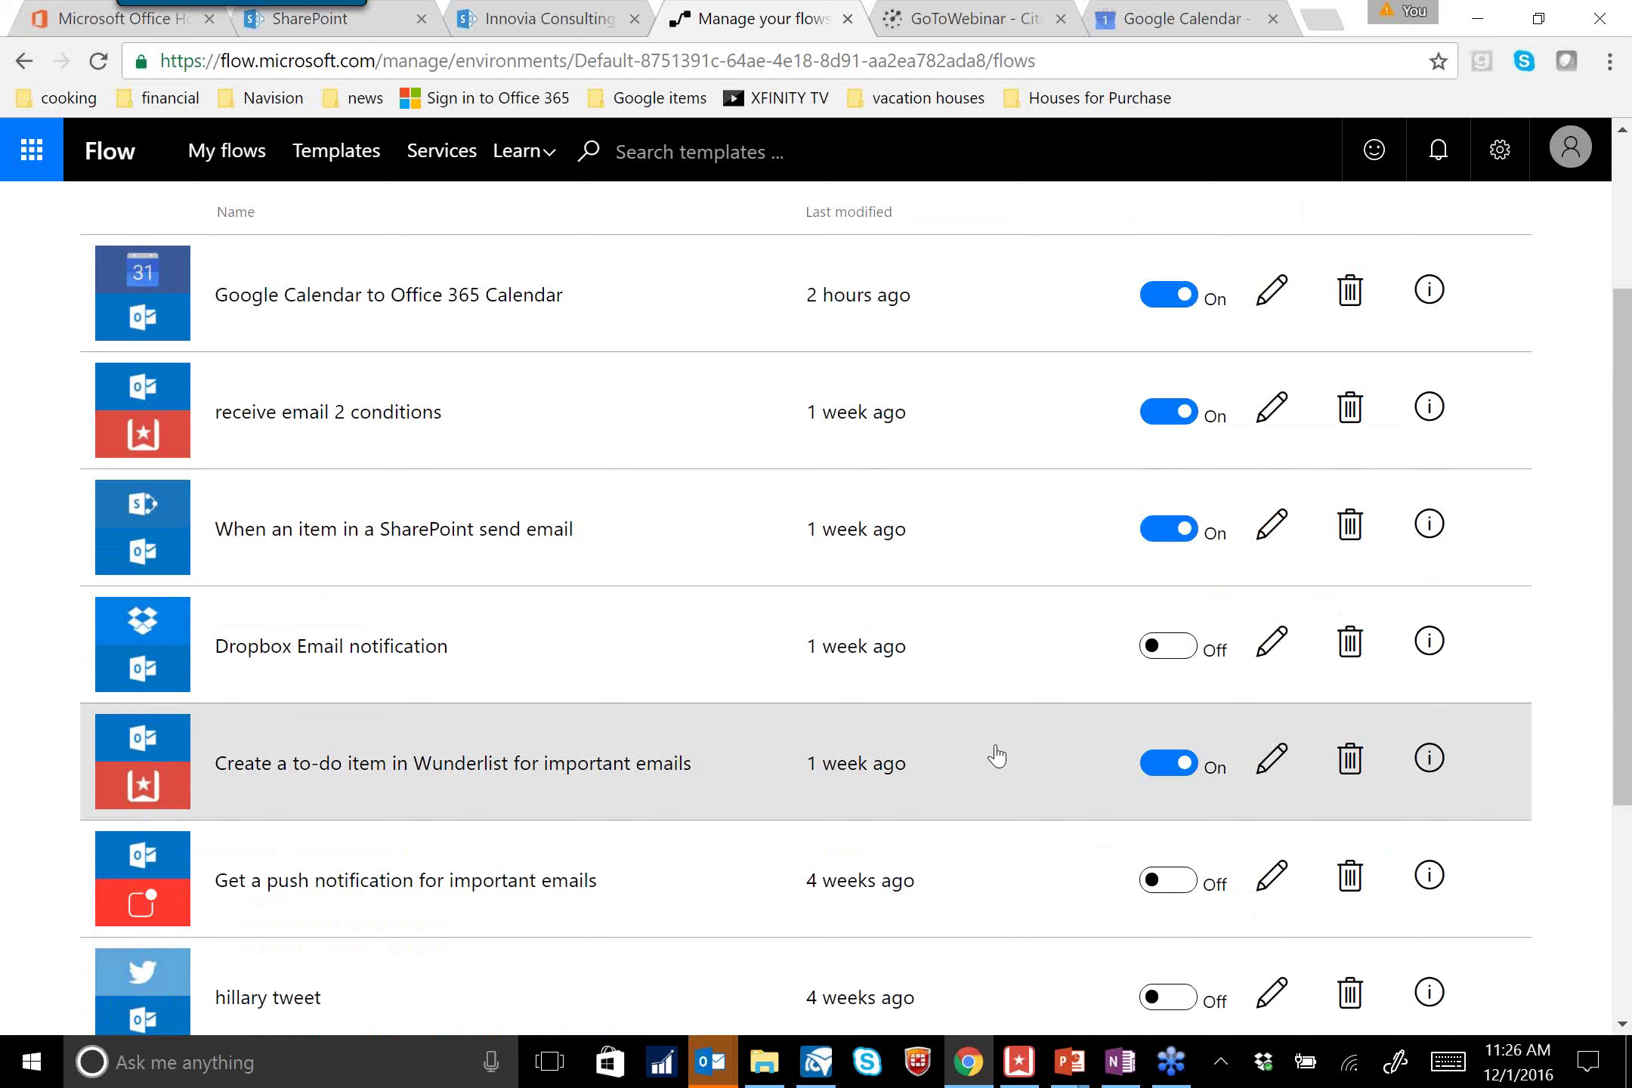
{"action": "left_click", "coordinate": [693, 764]}
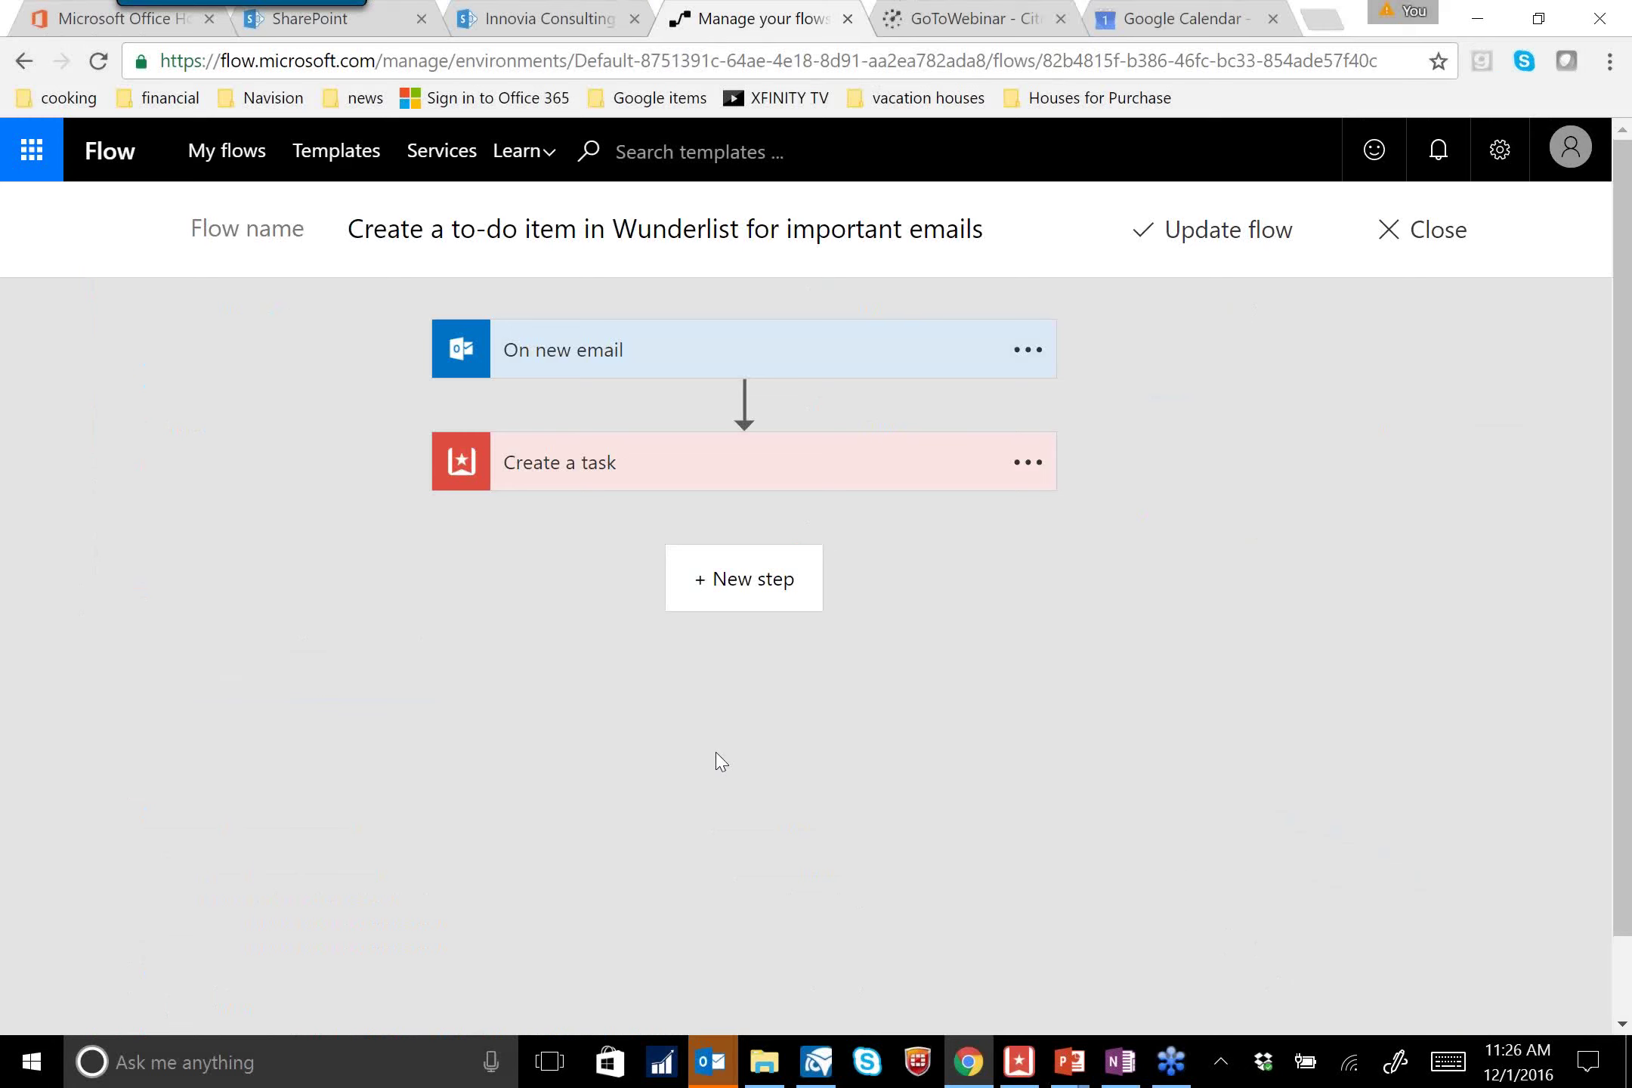
{"action": "left_click", "coordinate": [764, 346]}
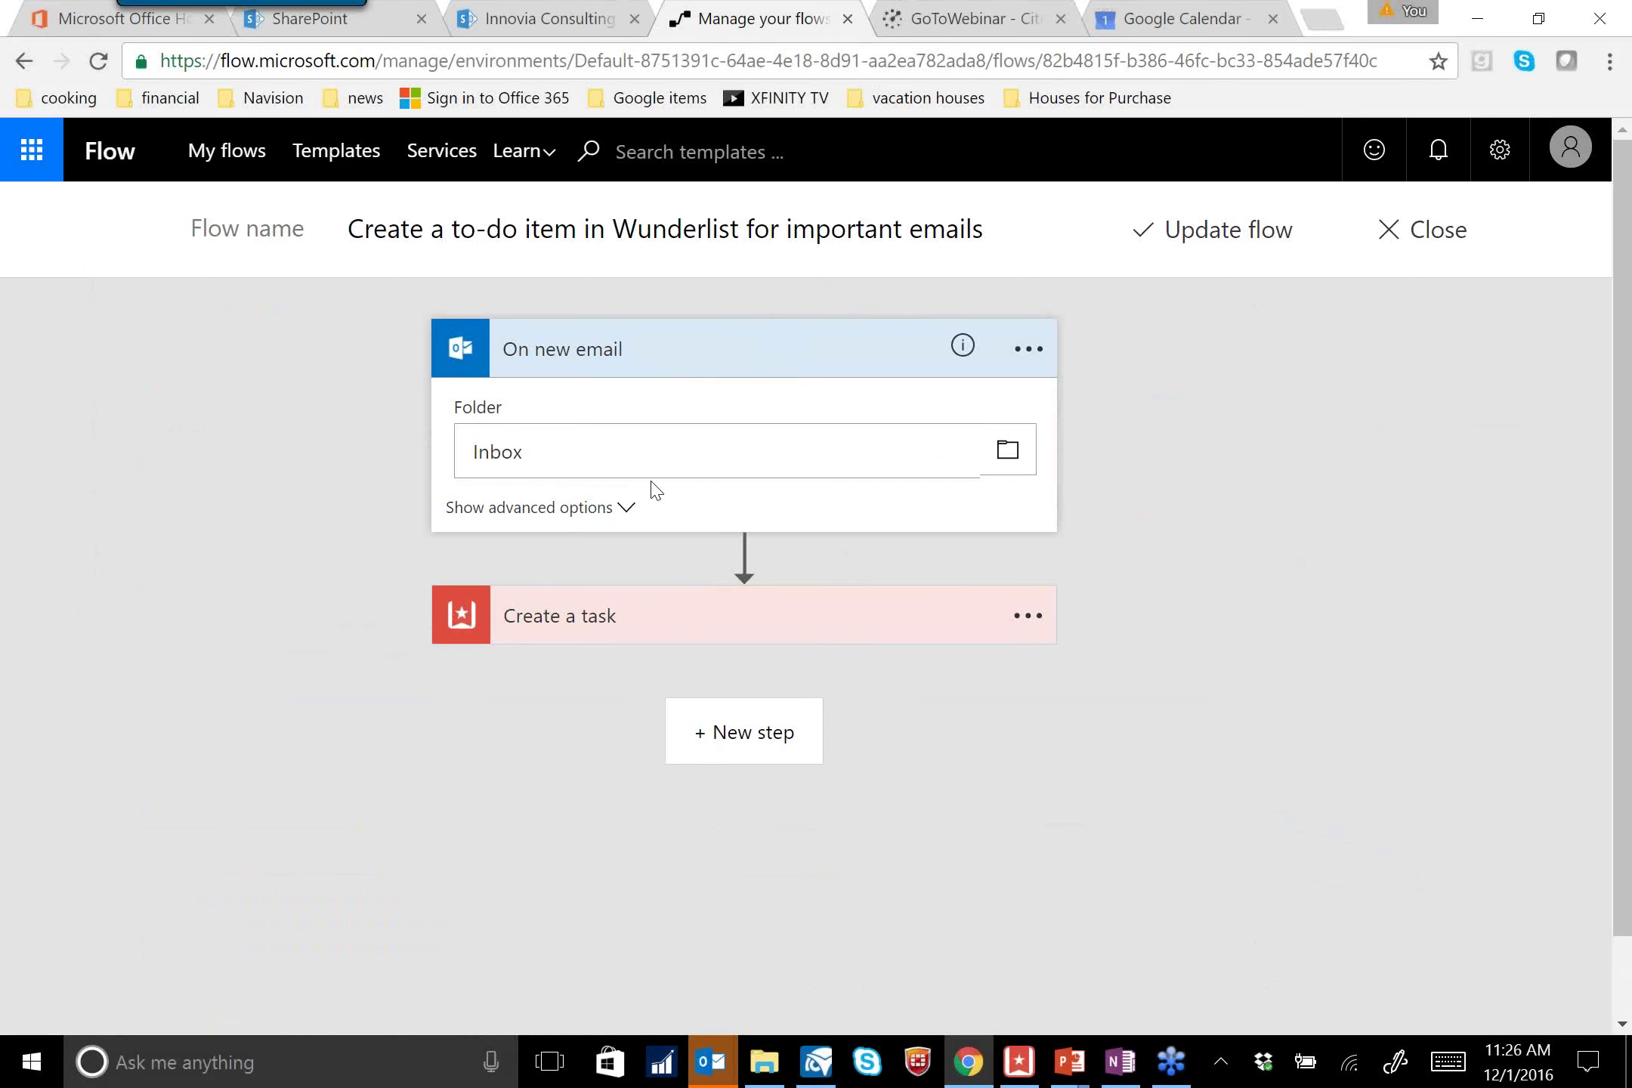
{"action": "left_click", "coordinate": [519, 514]}
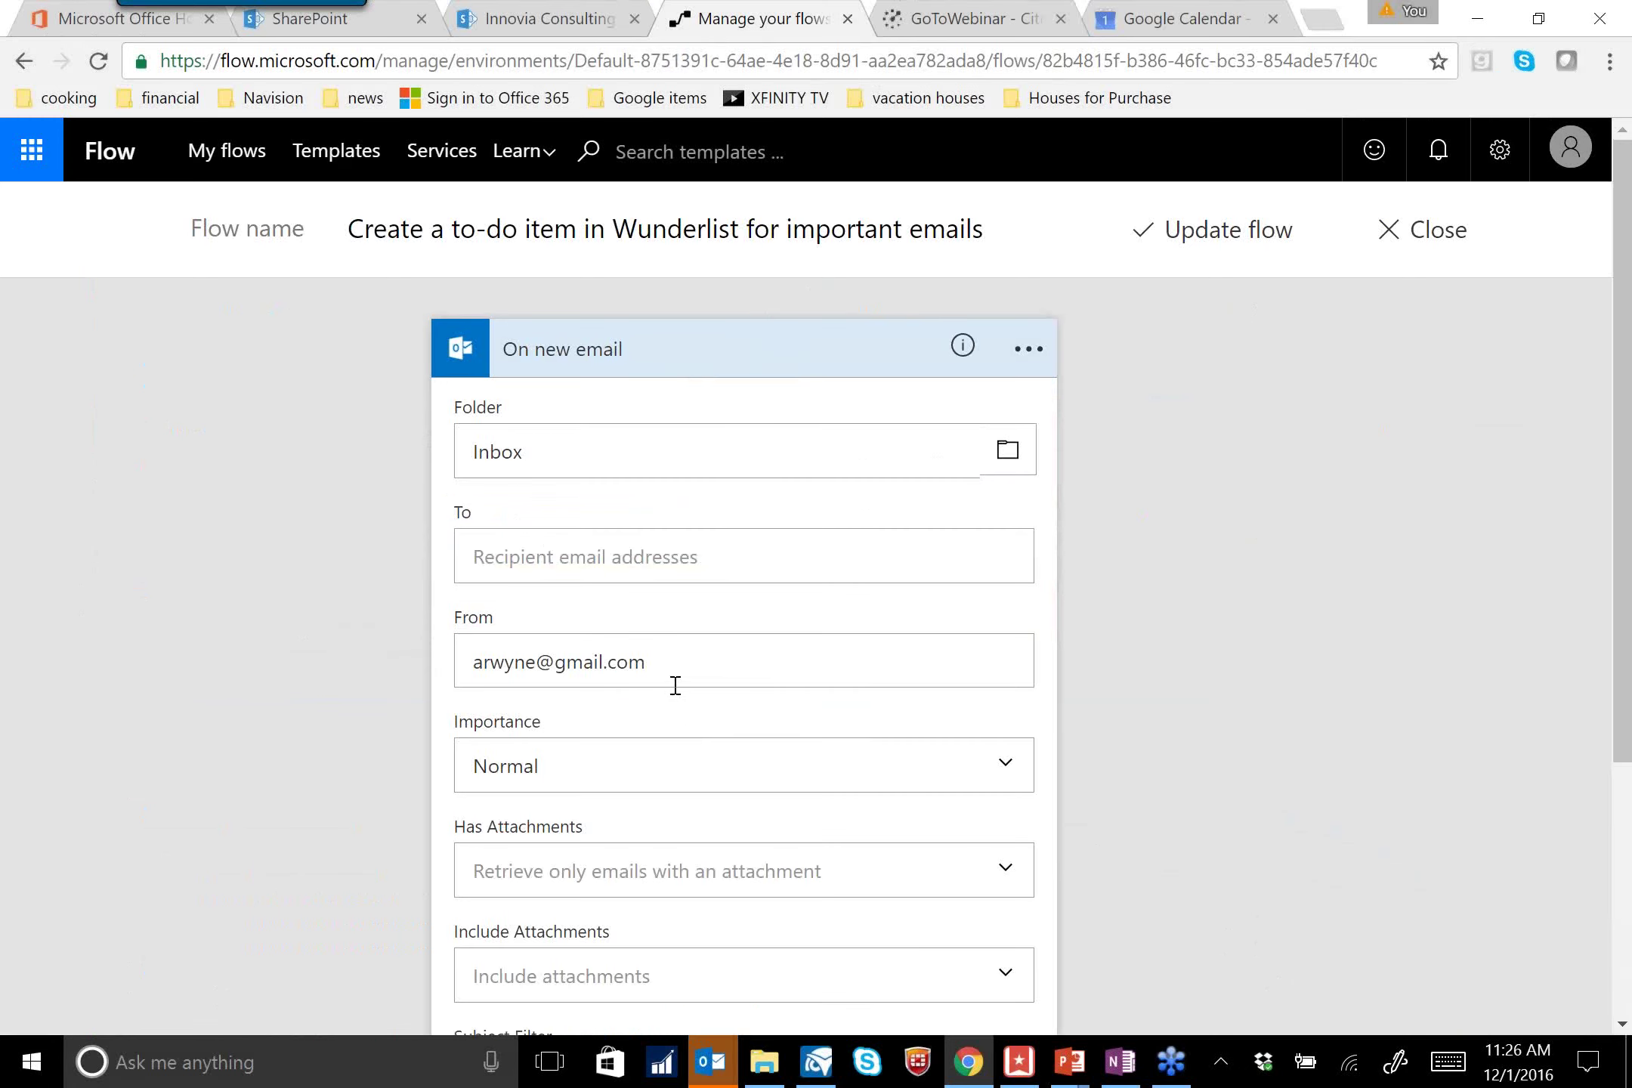
{"action": "left_click", "coordinate": [744, 356]}
{"action": "left_click", "coordinate": [742, 483]}
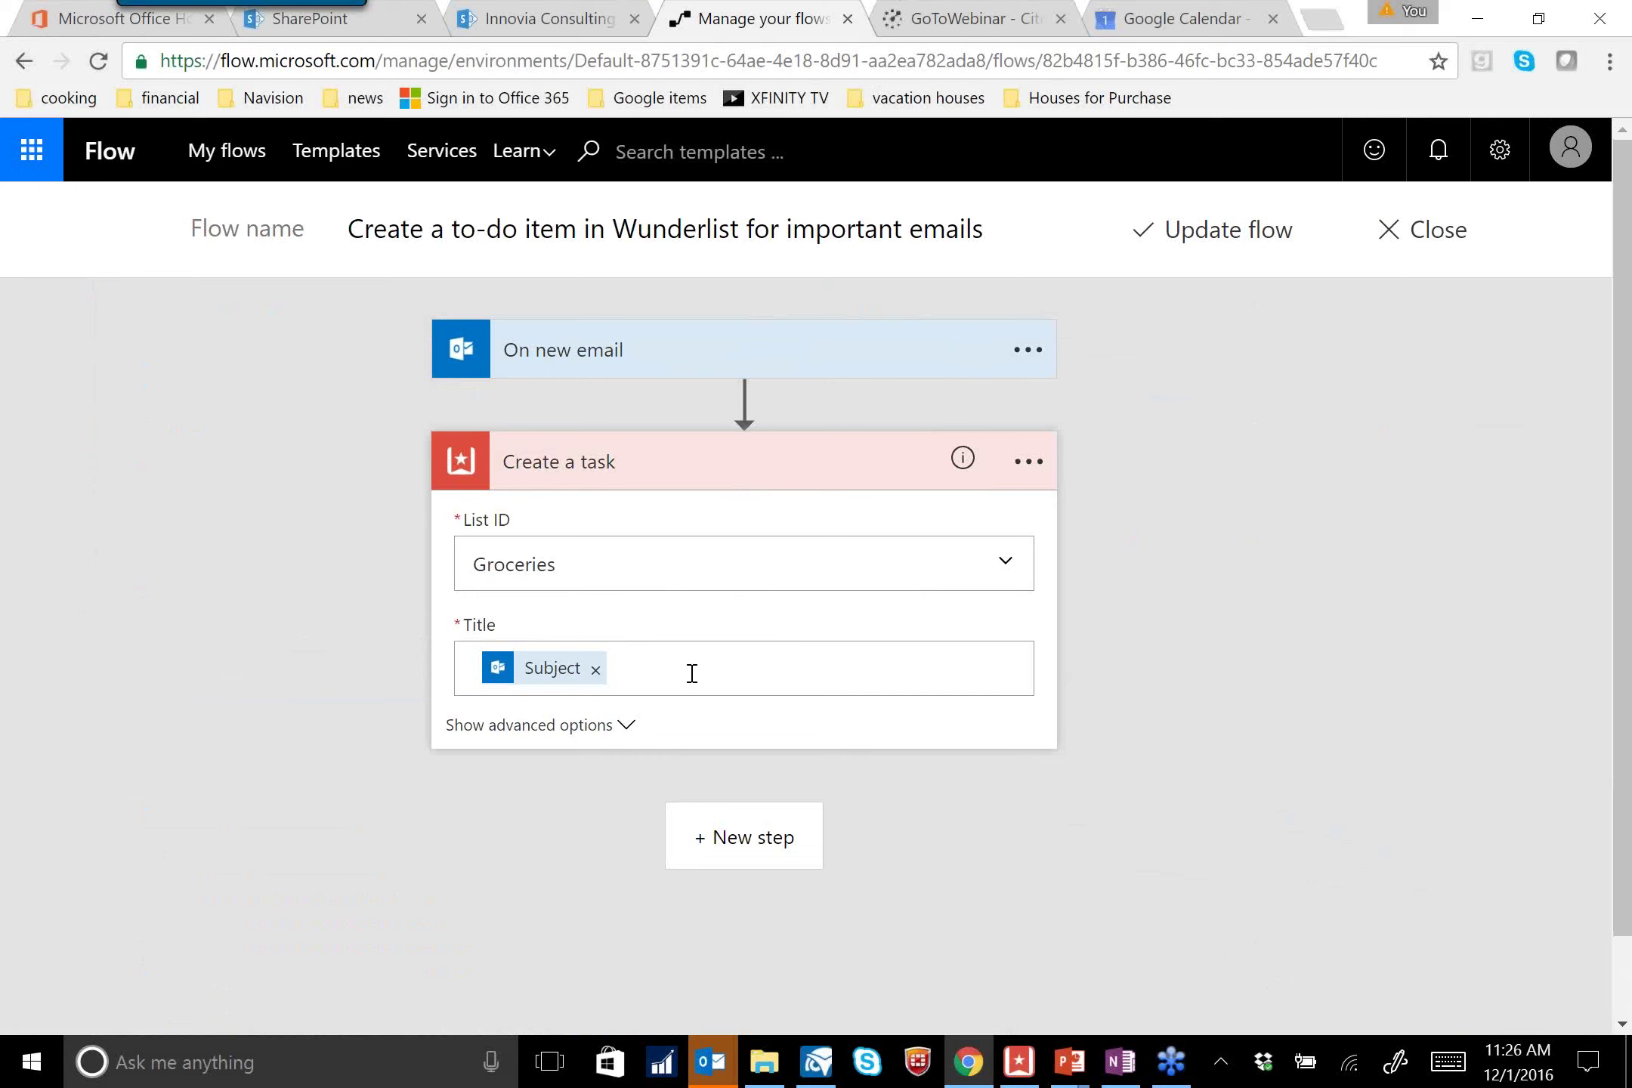
Open Gmail in the Google Calendar browser tab and start a new message addressed to the presenter's own work e-mail contact
{"action": "left_click", "coordinate": [1186, 30]}
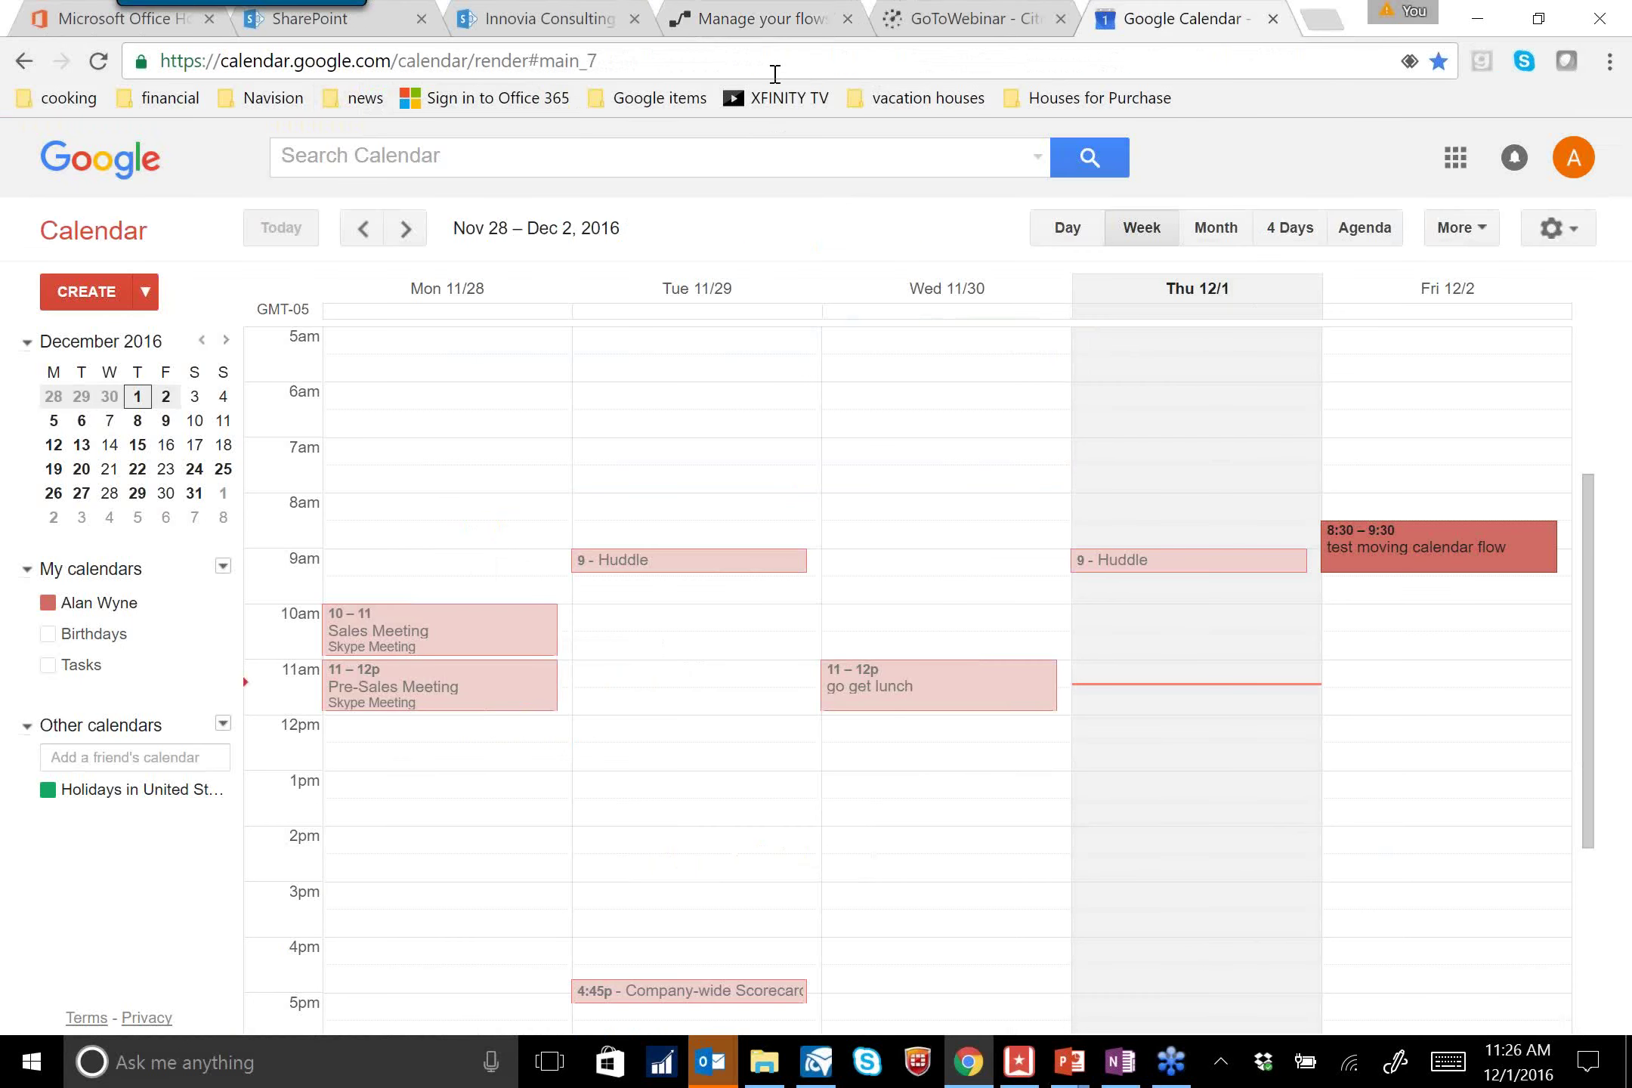
{"action": "left_click", "coordinate": [660, 98]}
{"action": "left_click", "coordinate": [673, 163]}
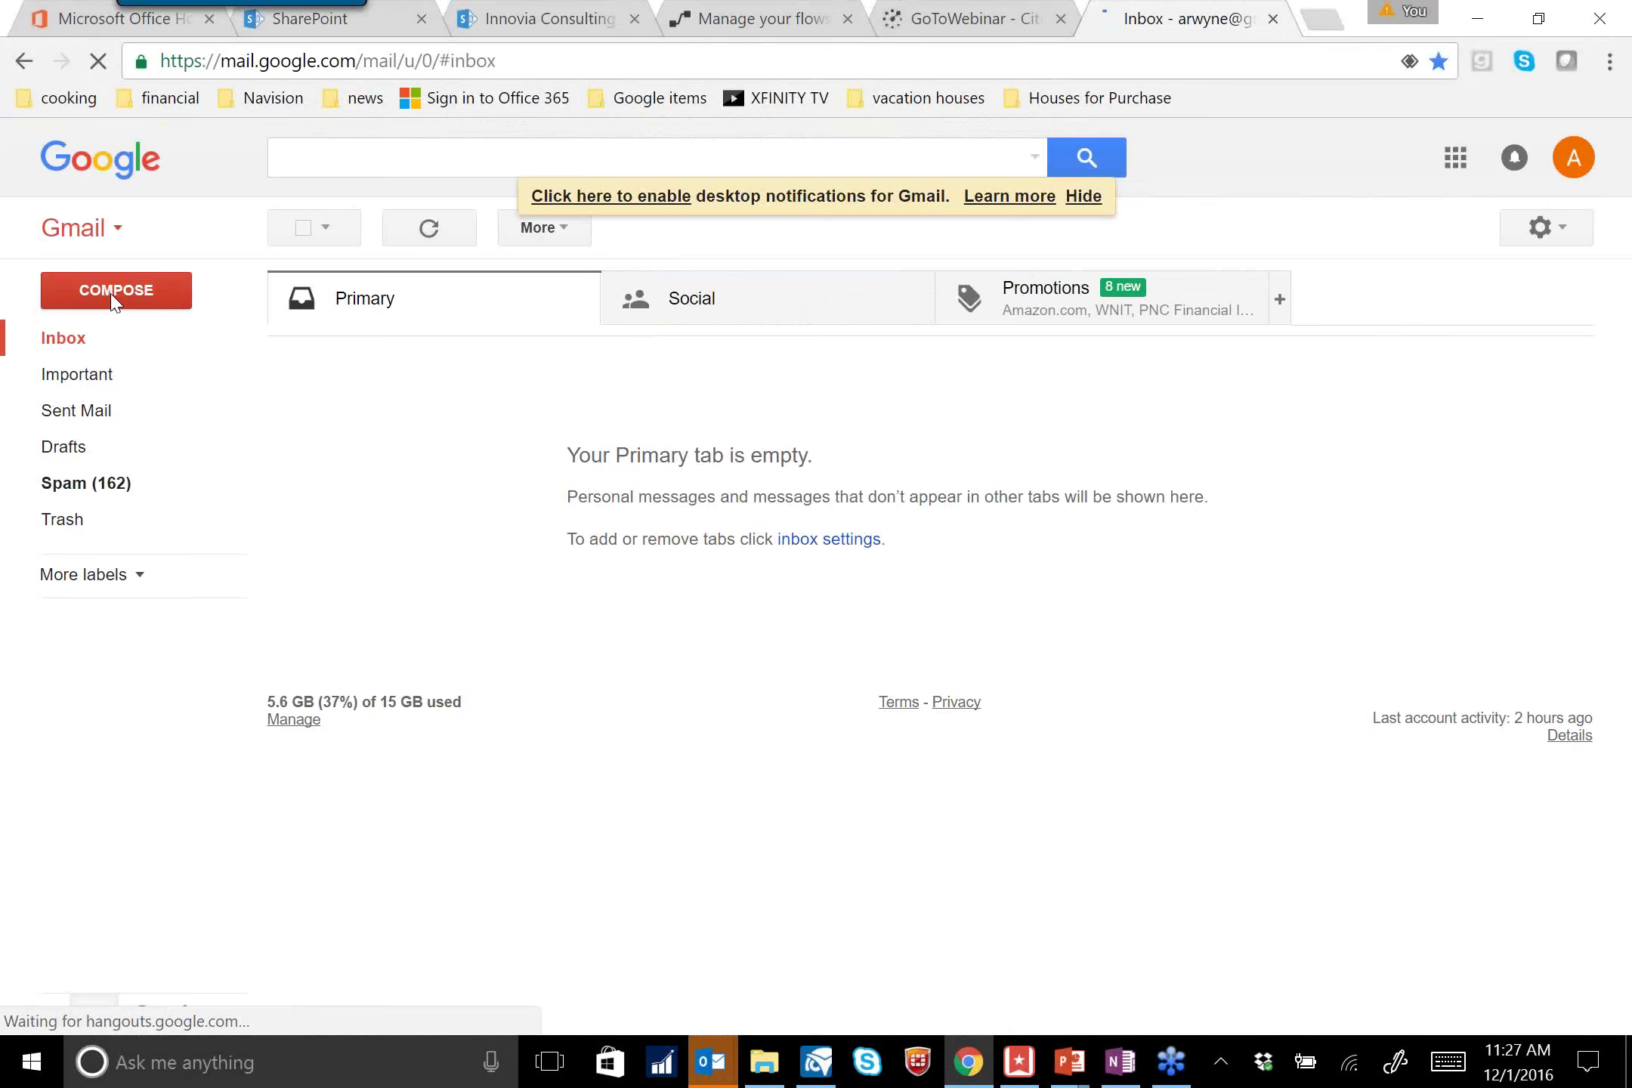
{"action": "left_click", "coordinate": [114, 292]}
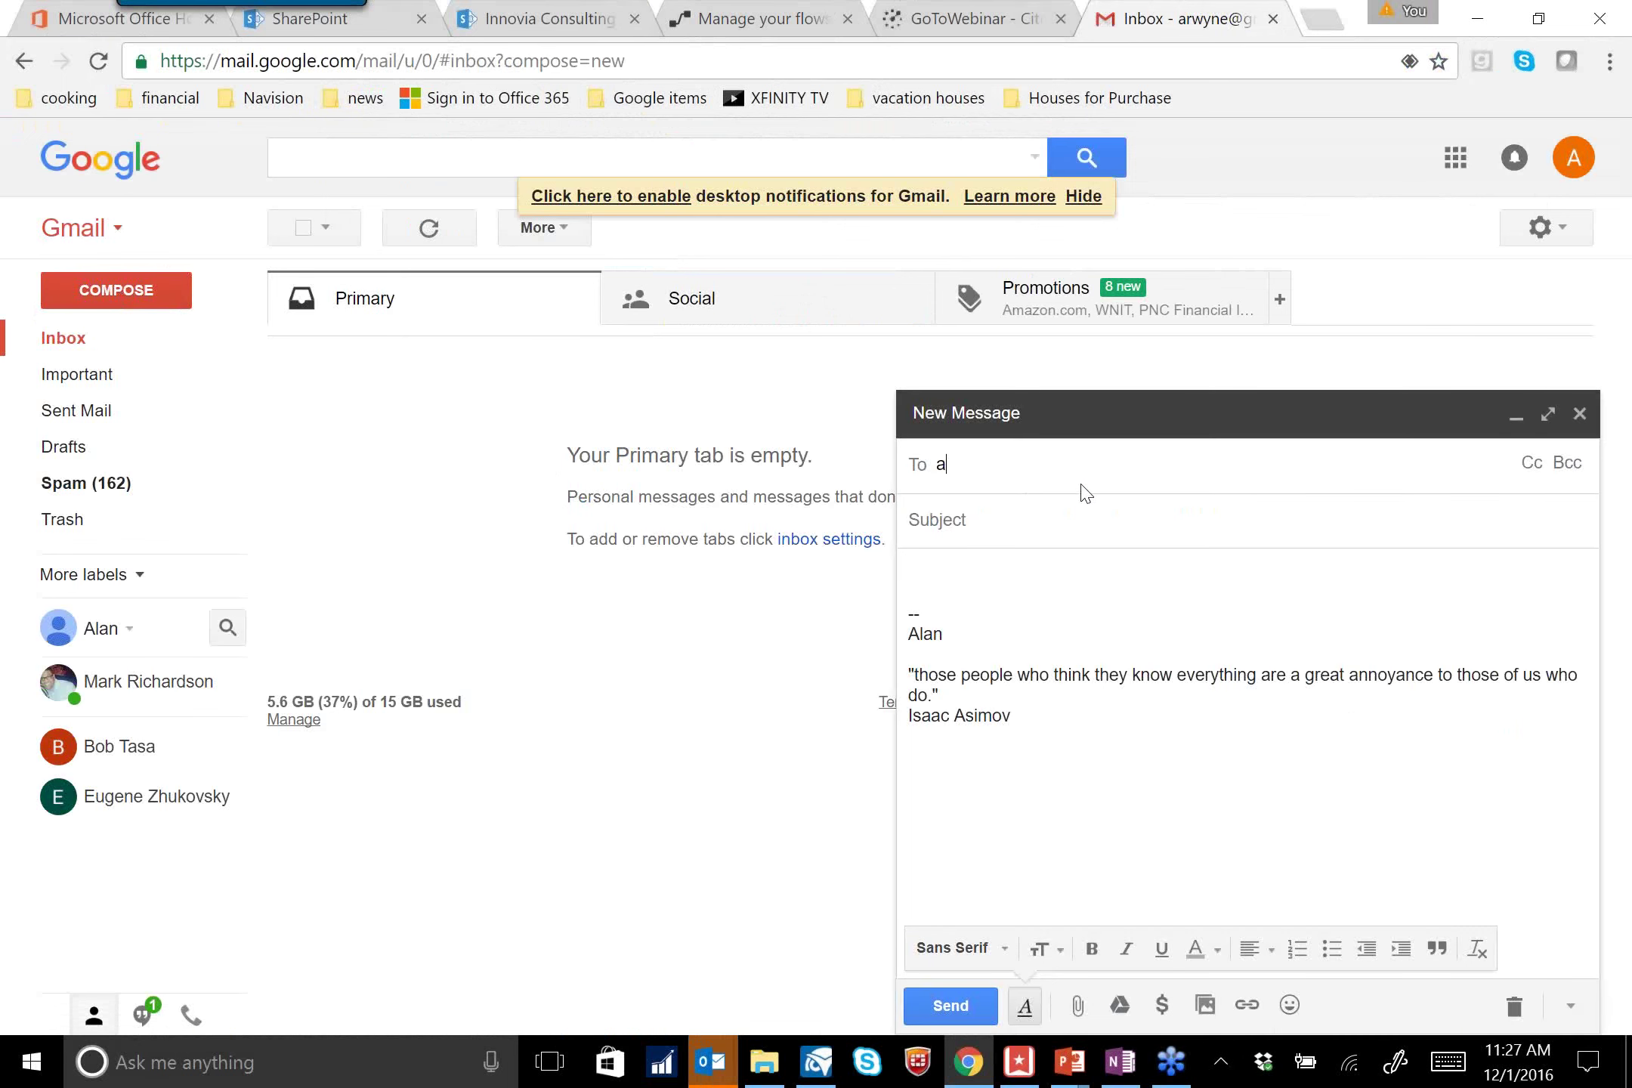
{"action": "type", "text": "awy"}
{"action": "left_click", "coordinate": [1046, 525]}
Give the message the subject "test flow email webinar" and the body "here is a test", and send it
{"action": "left_click", "coordinate": [1046, 525]}
{"action": "type", "text": "test flow email"}
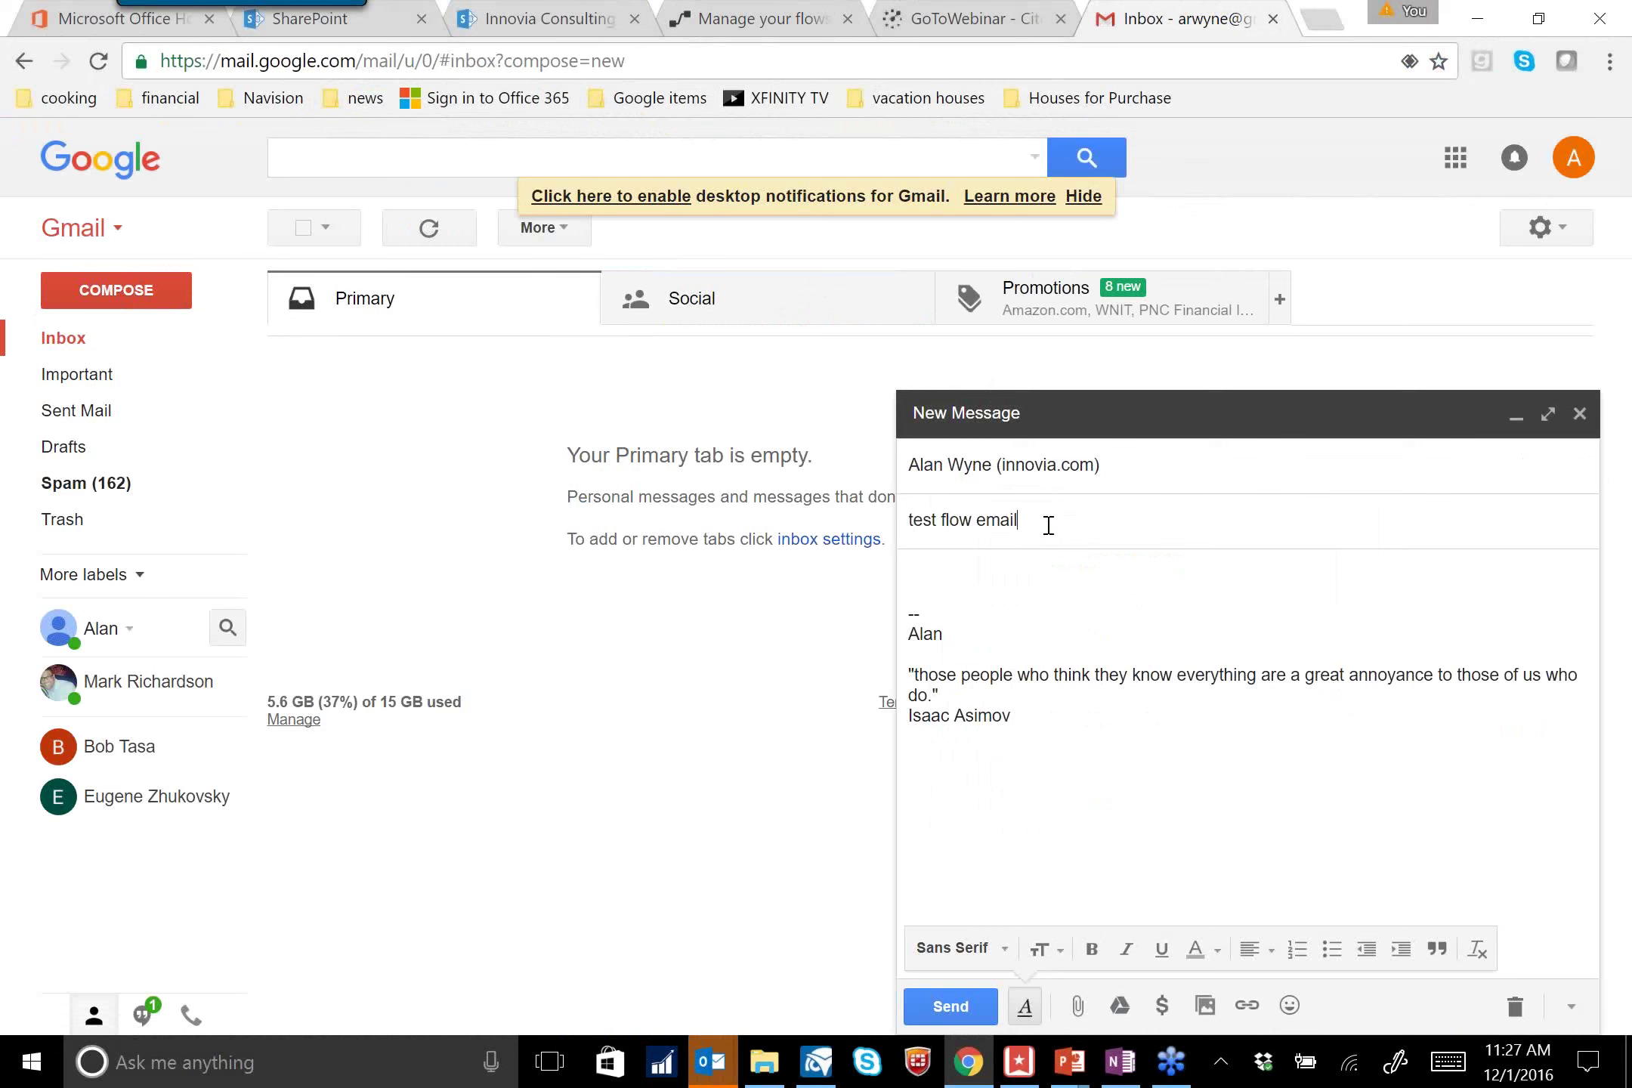
{"action": "key", "text": "Tab"}
{"action": "type", "text": "here is a test"}
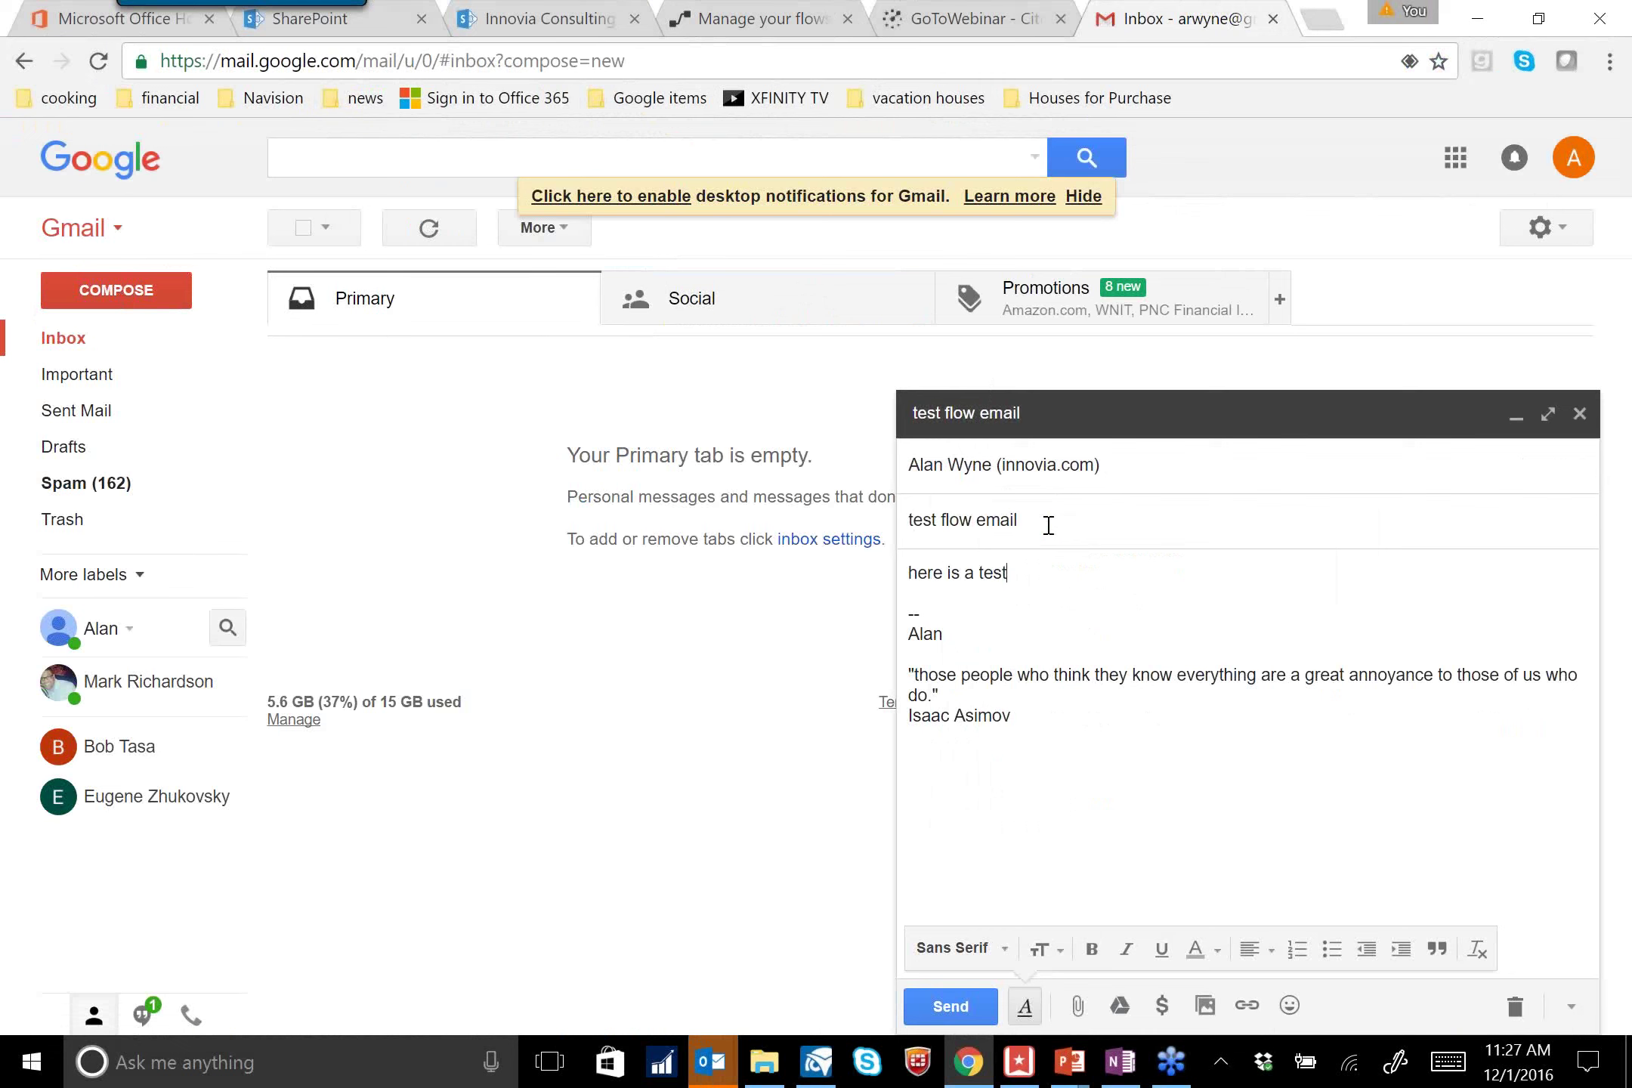
{"action": "left_click", "coordinate": [1049, 525]}
{"action": "type", "text": "webinar"}
{"action": "left_click", "coordinate": [973, 1011]}
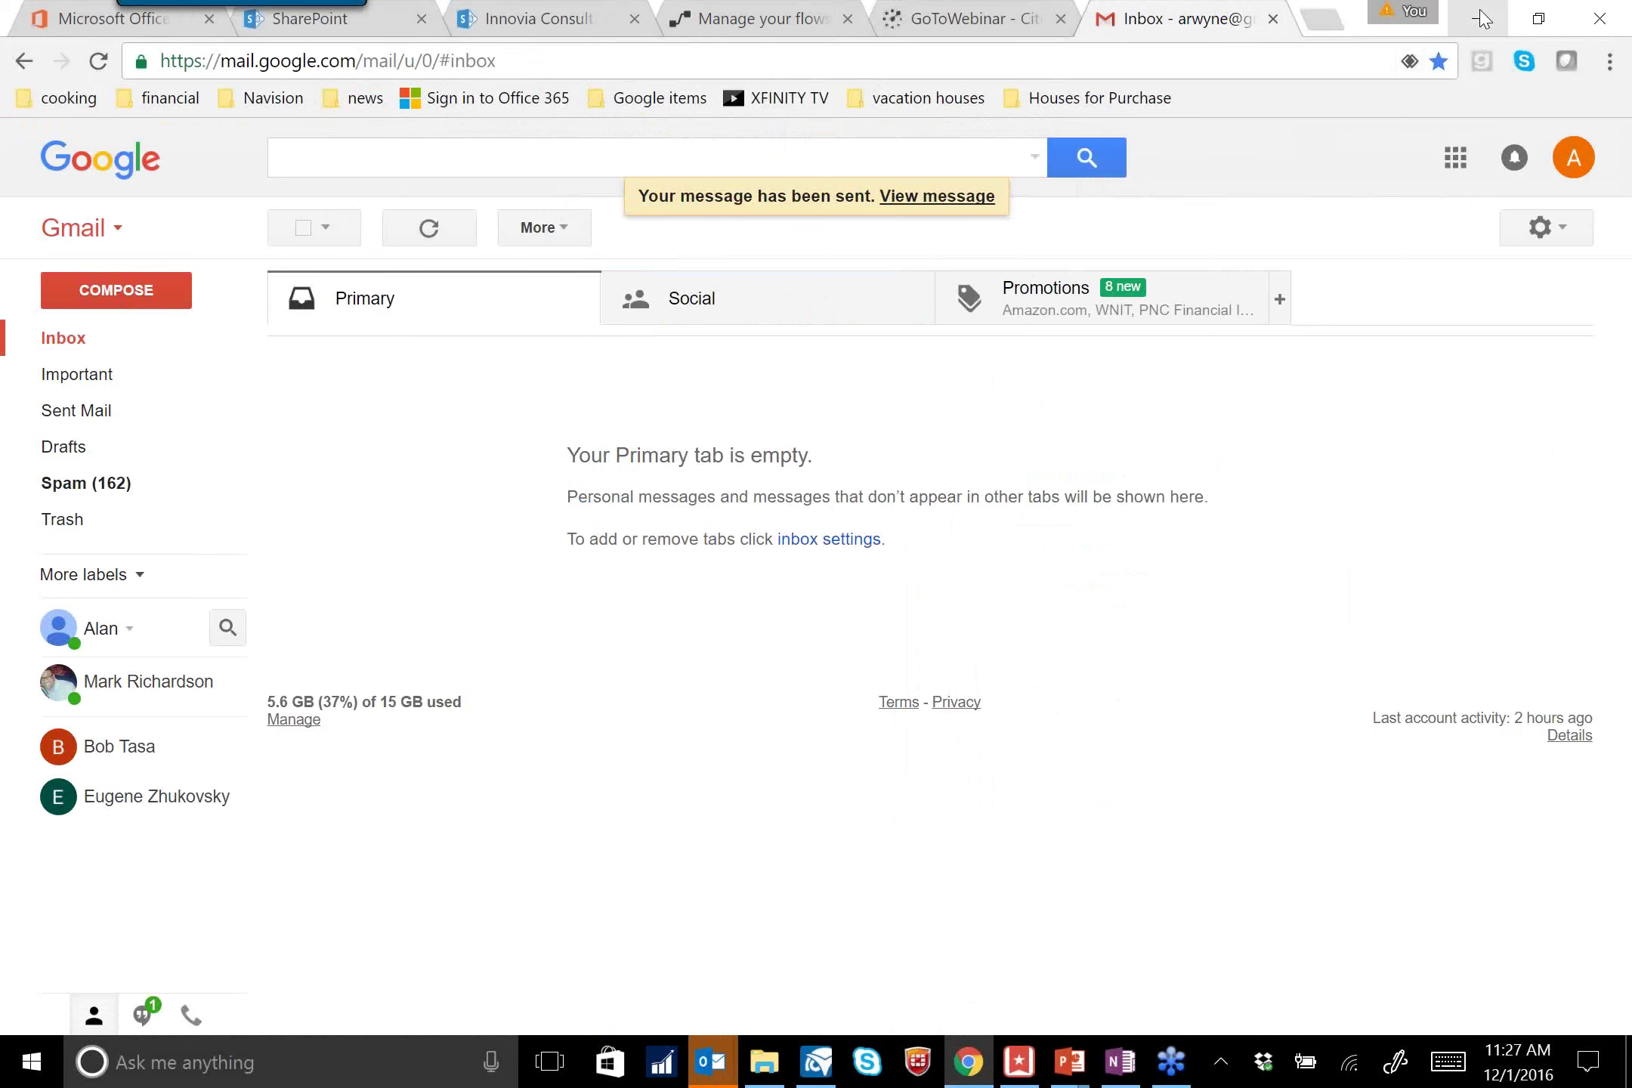
Check the Groceries list in Wunderlist for the test email's to-dos, return to Microsoft Flow, and close the open flow
{"action": "left_click", "coordinate": [1022, 1059]}
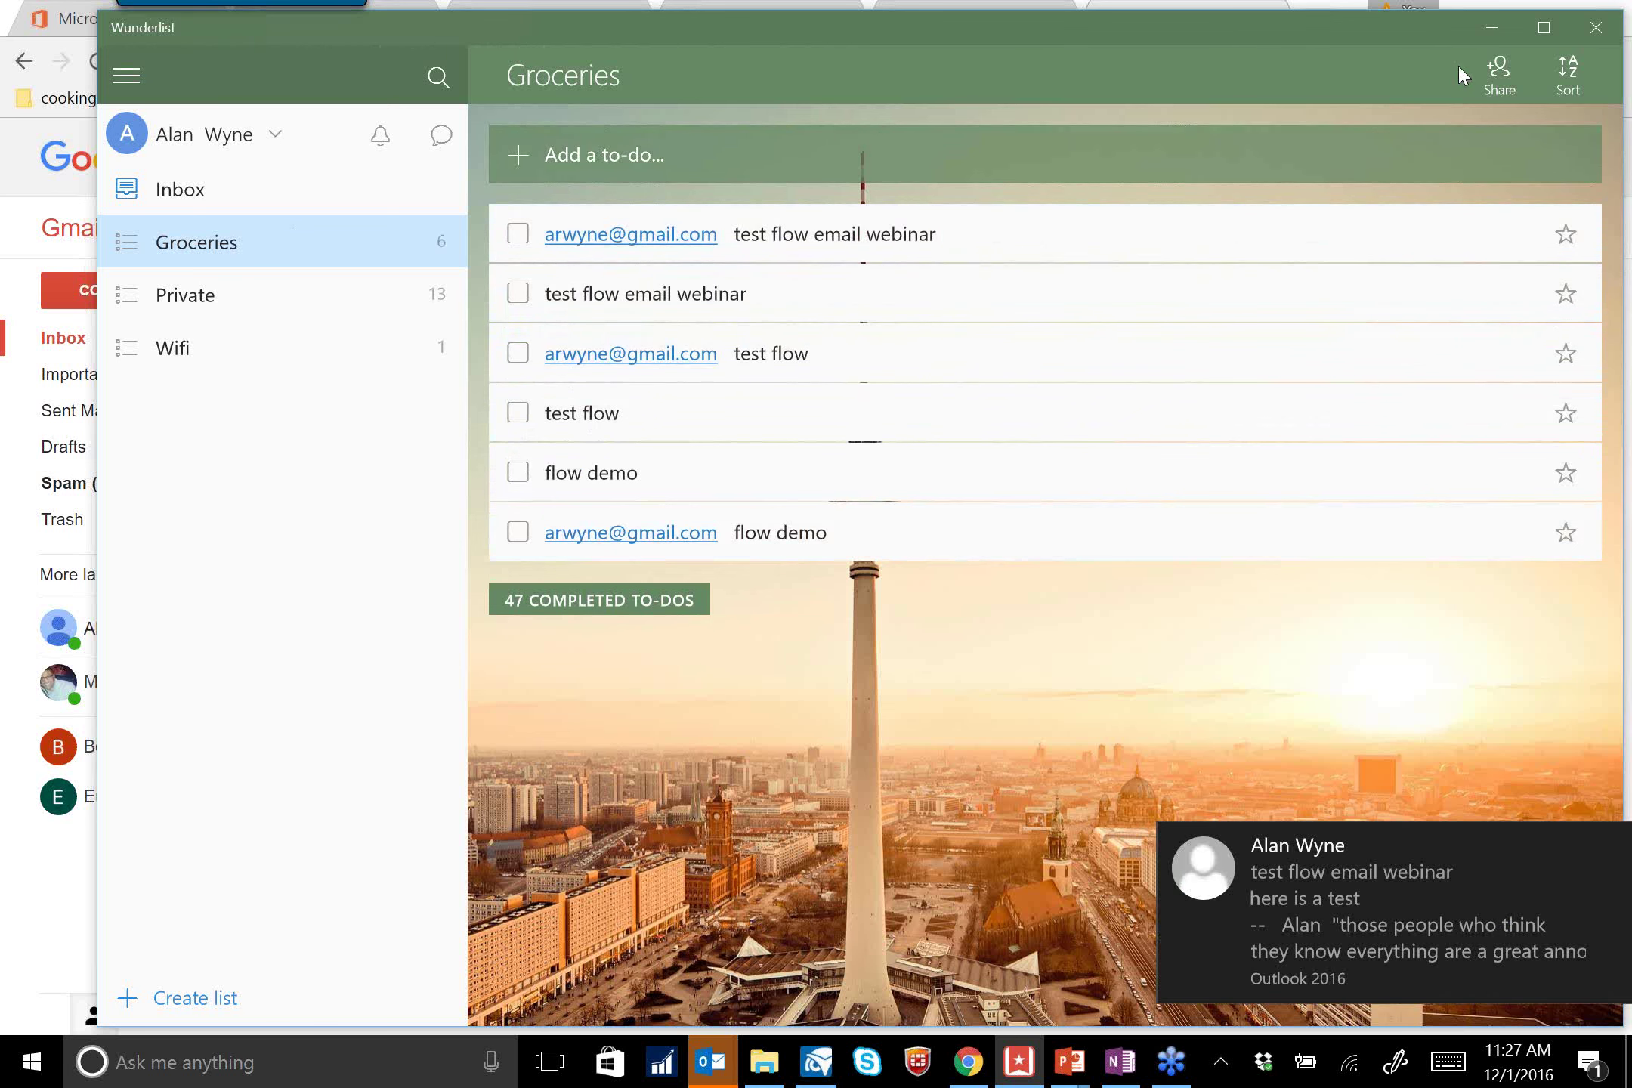
{"action": "left_click", "coordinate": [1499, 38]}
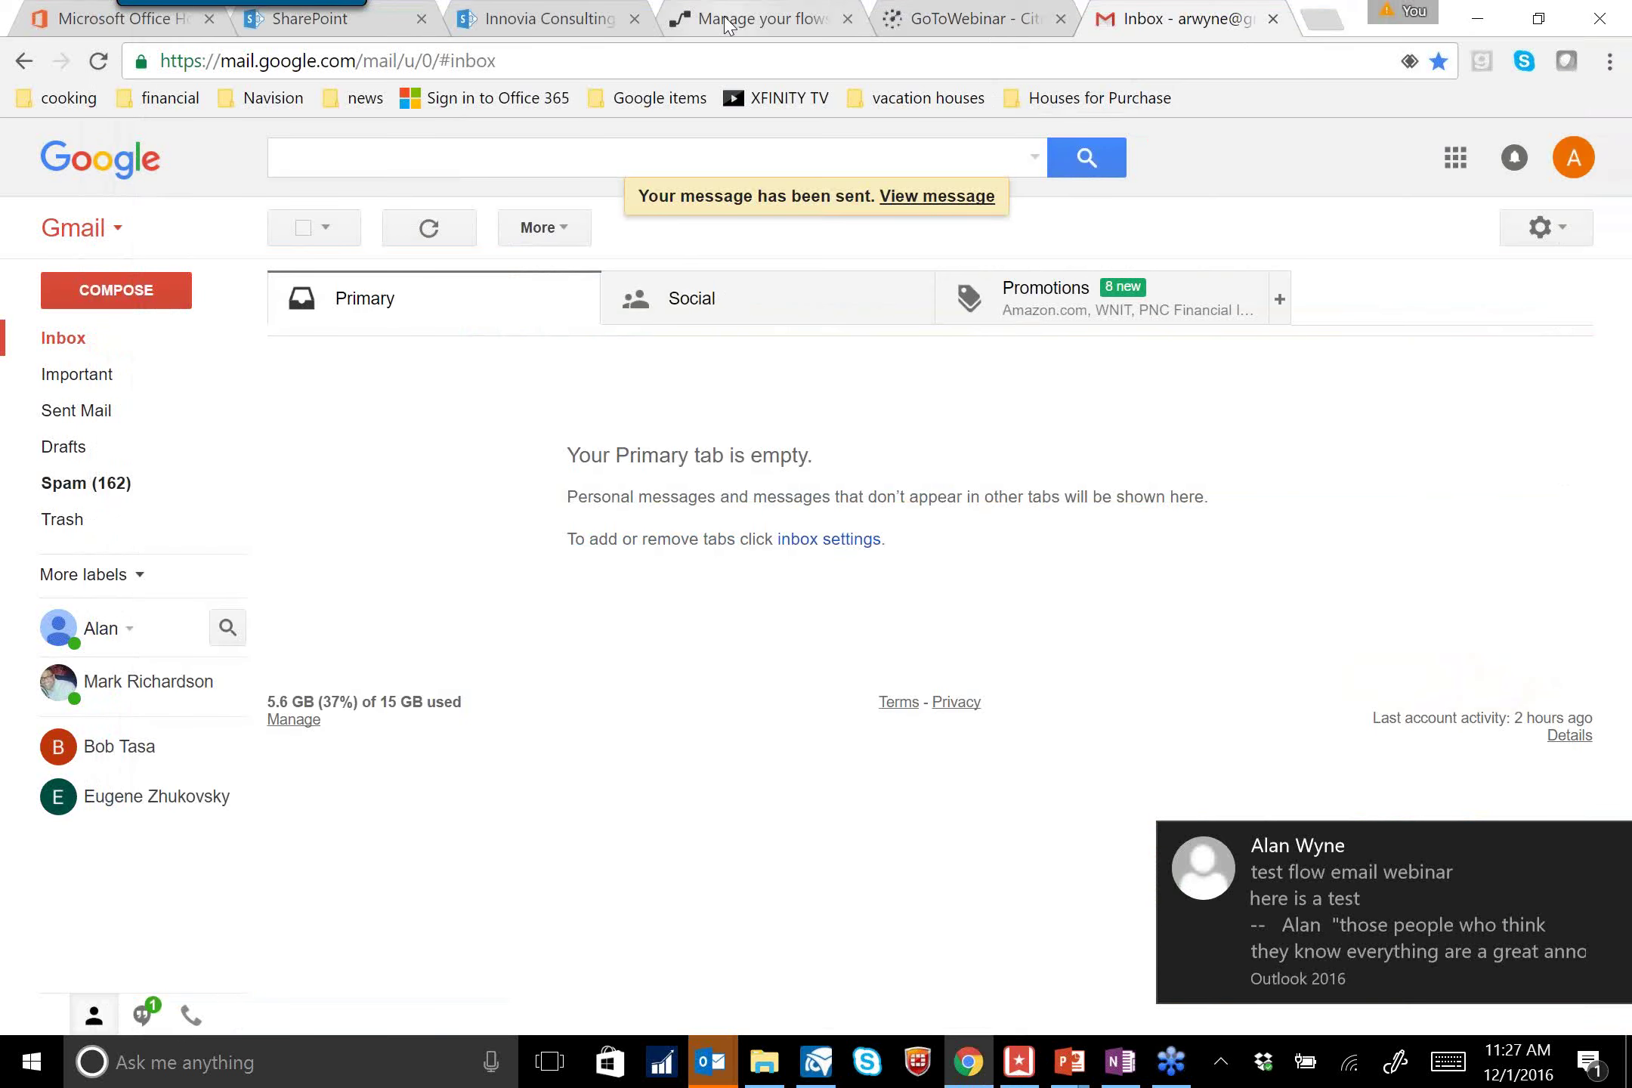
{"action": "left_click", "coordinate": [727, 22]}
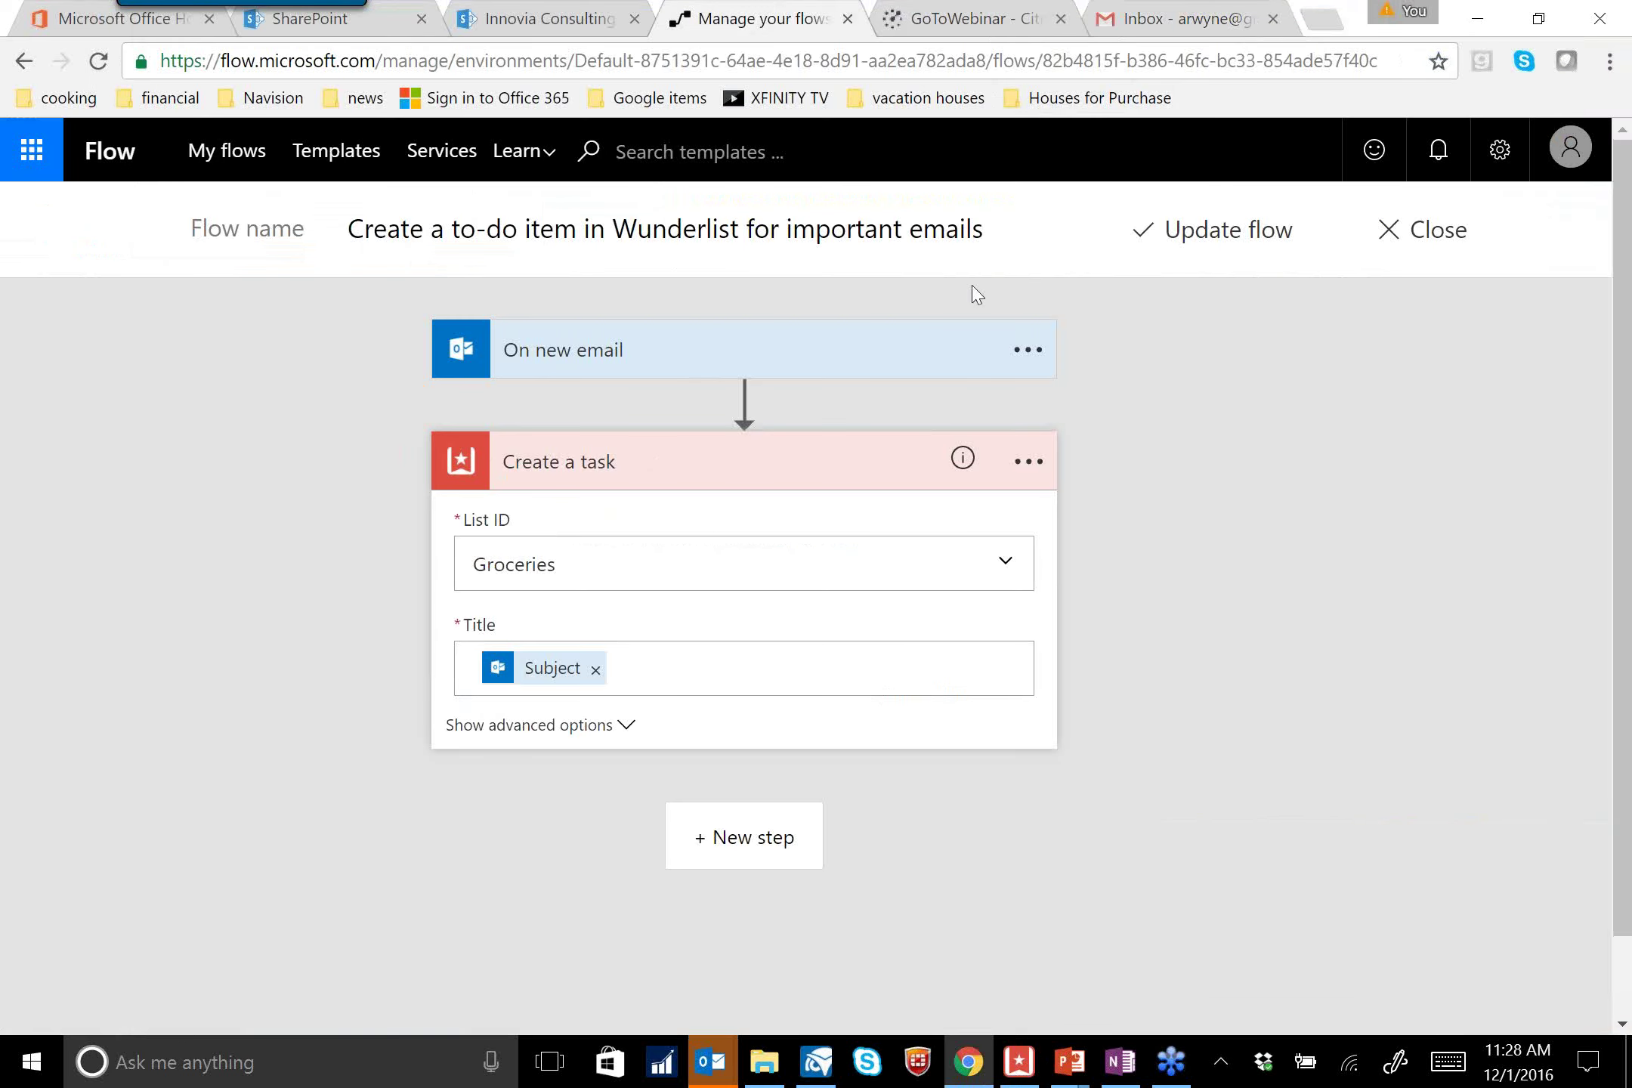
{"action": "left_click", "coordinate": [1432, 243]}
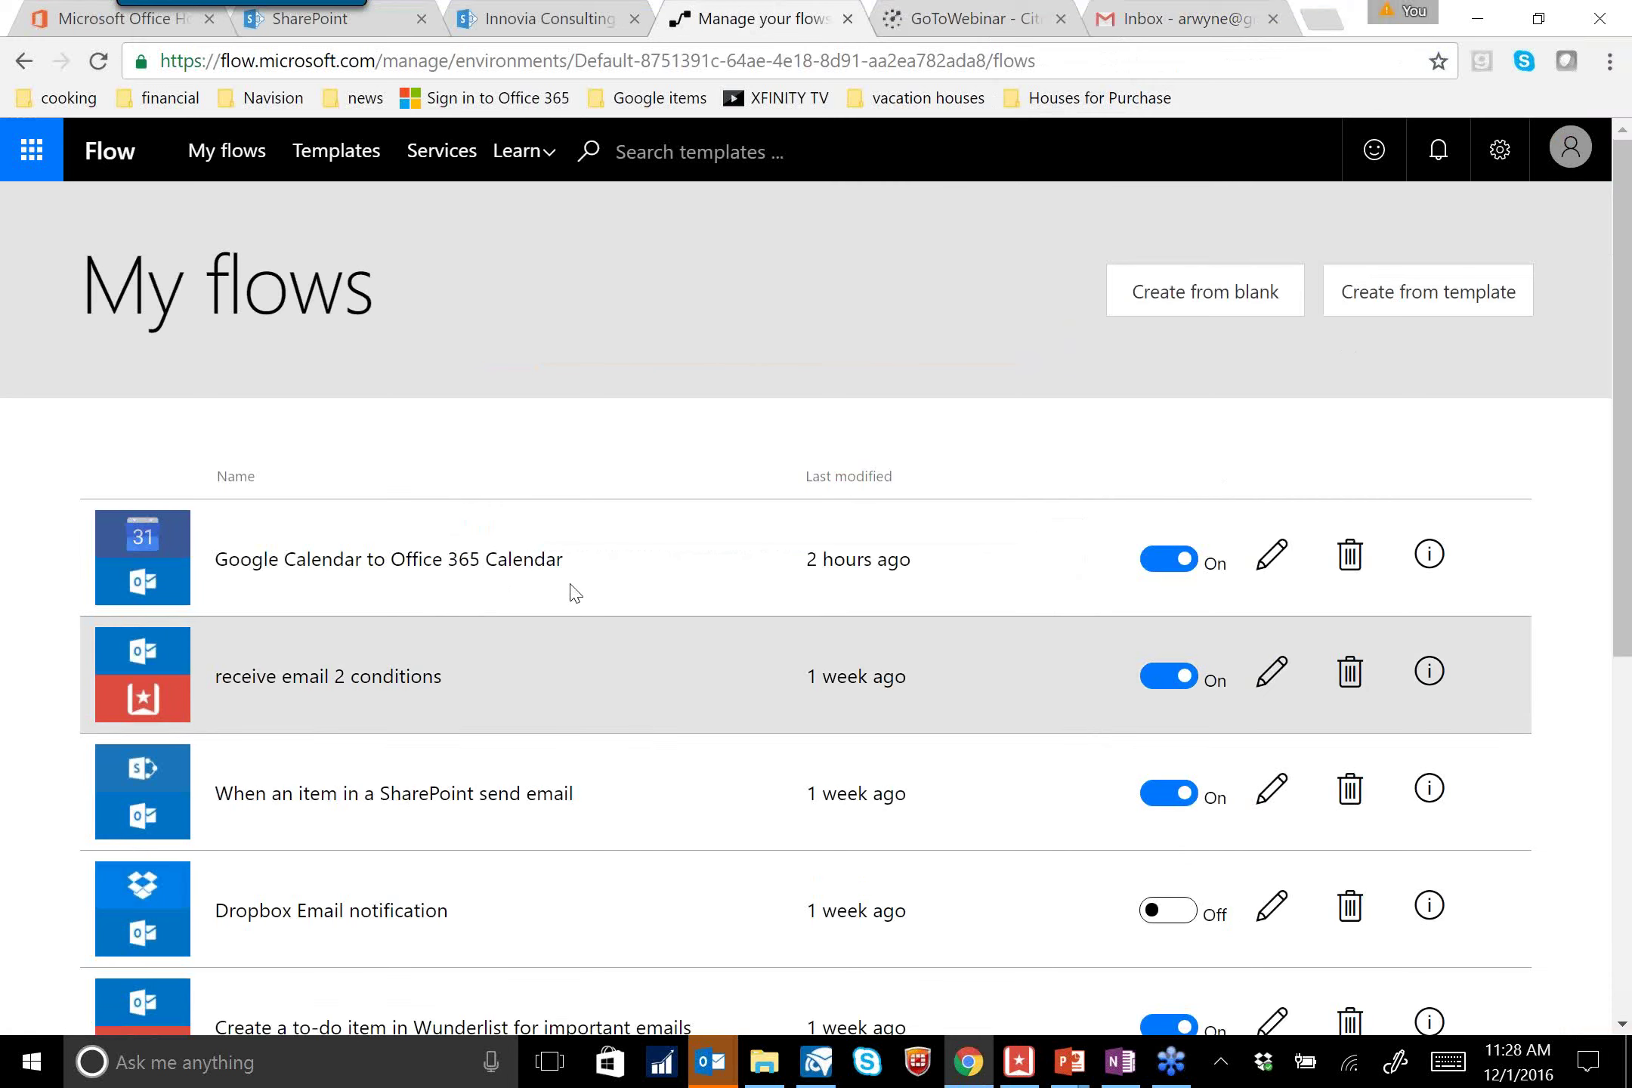
Open the receive email 2 conditions flow, review the advanced options of its When a new email arrives trigger, and collapse the trigger
{"action": "scroll", "coordinate": [555, 733], "scroll_direction": "down", "scroll_amount": 3}
{"action": "left_click", "coordinate": [462, 434]}
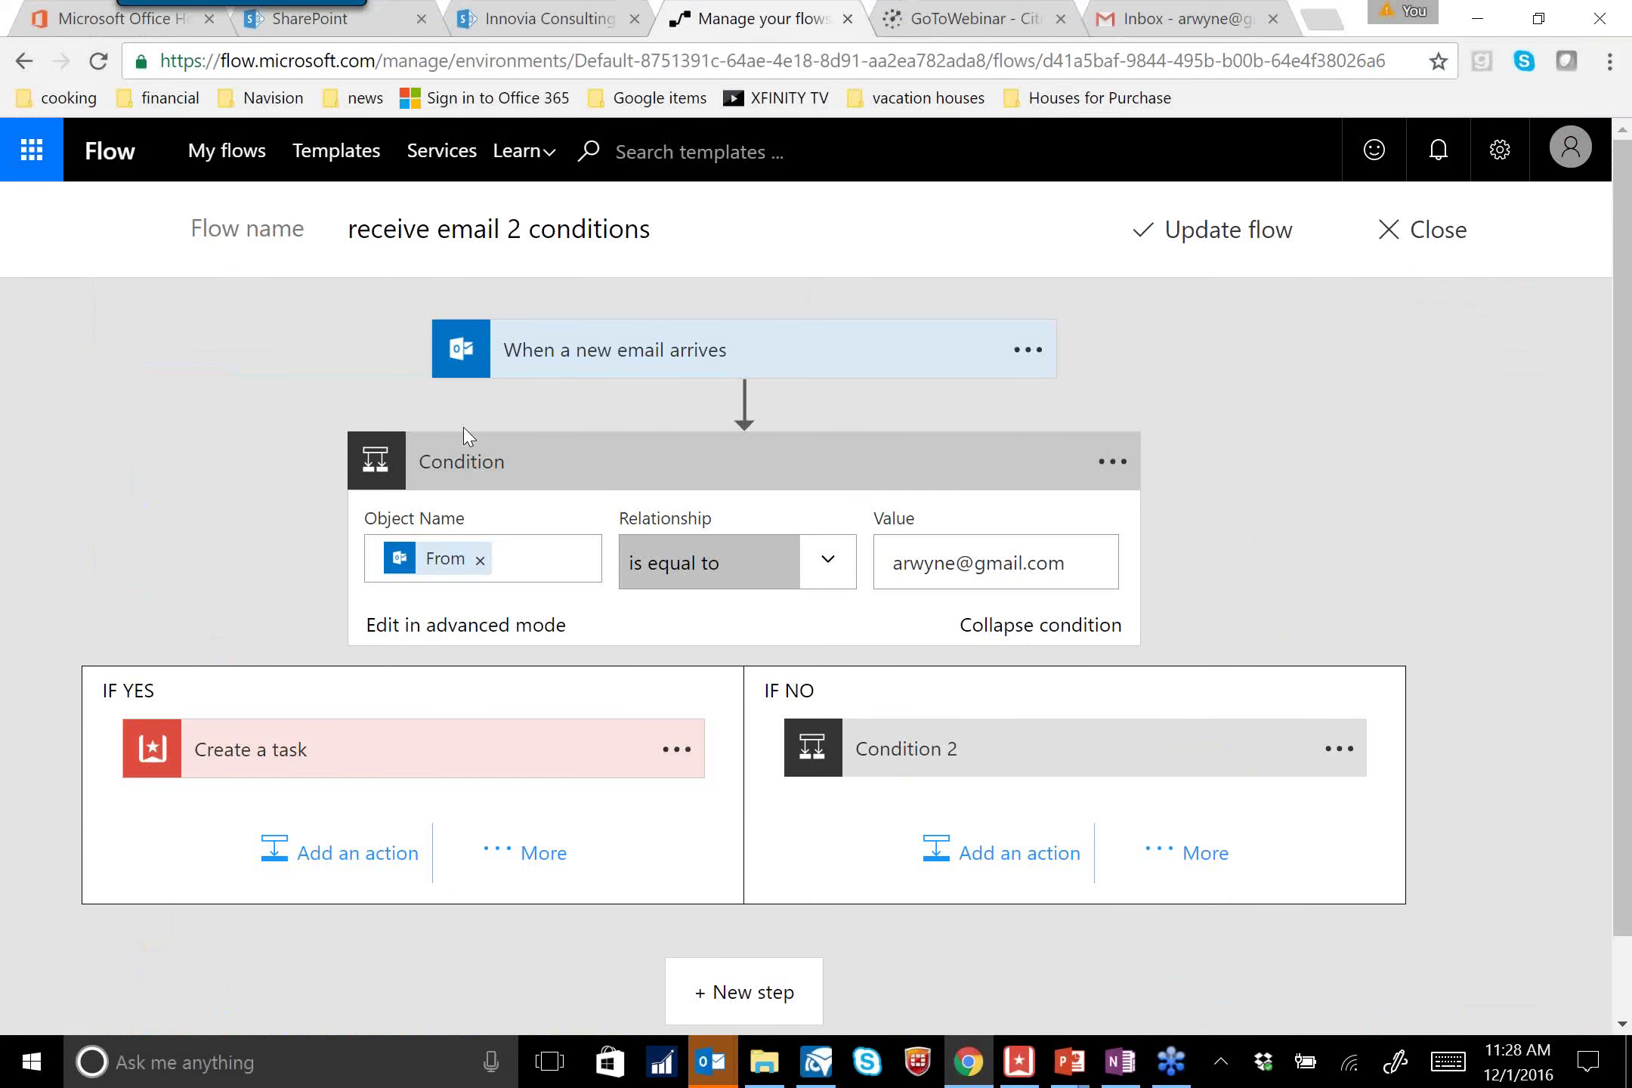
{"action": "left_click", "coordinate": [762, 349]}
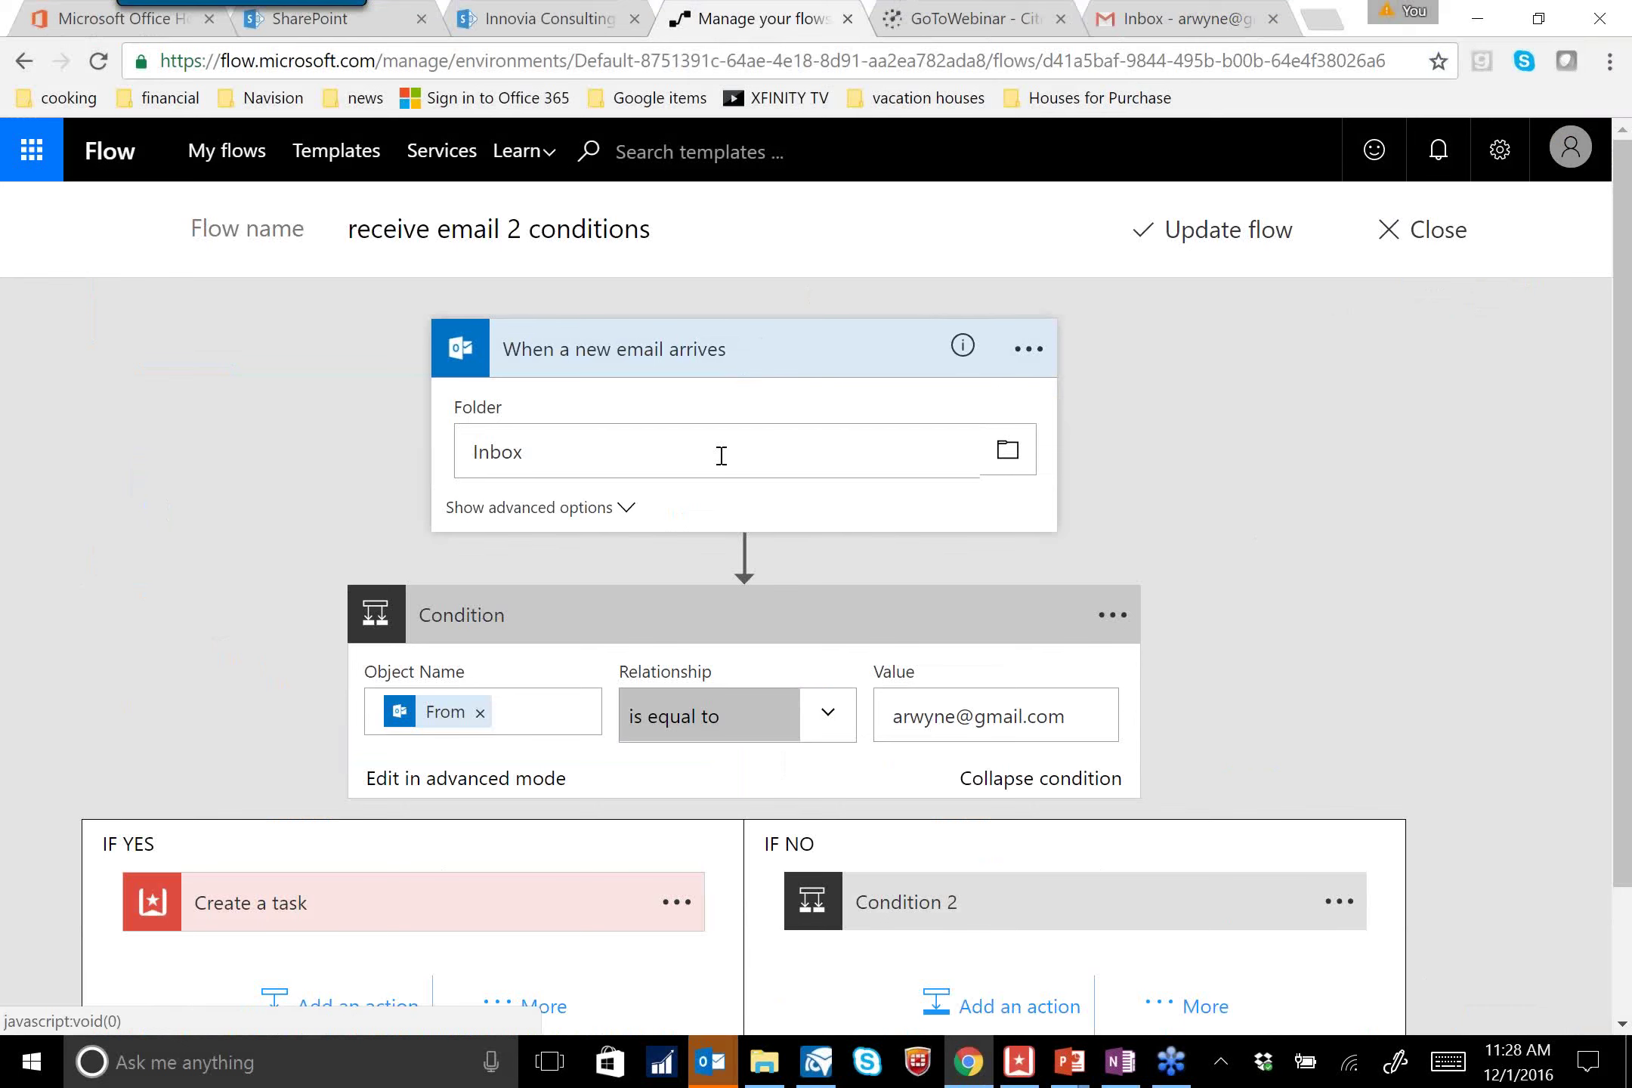
{"action": "left_click", "coordinate": [616, 505]}
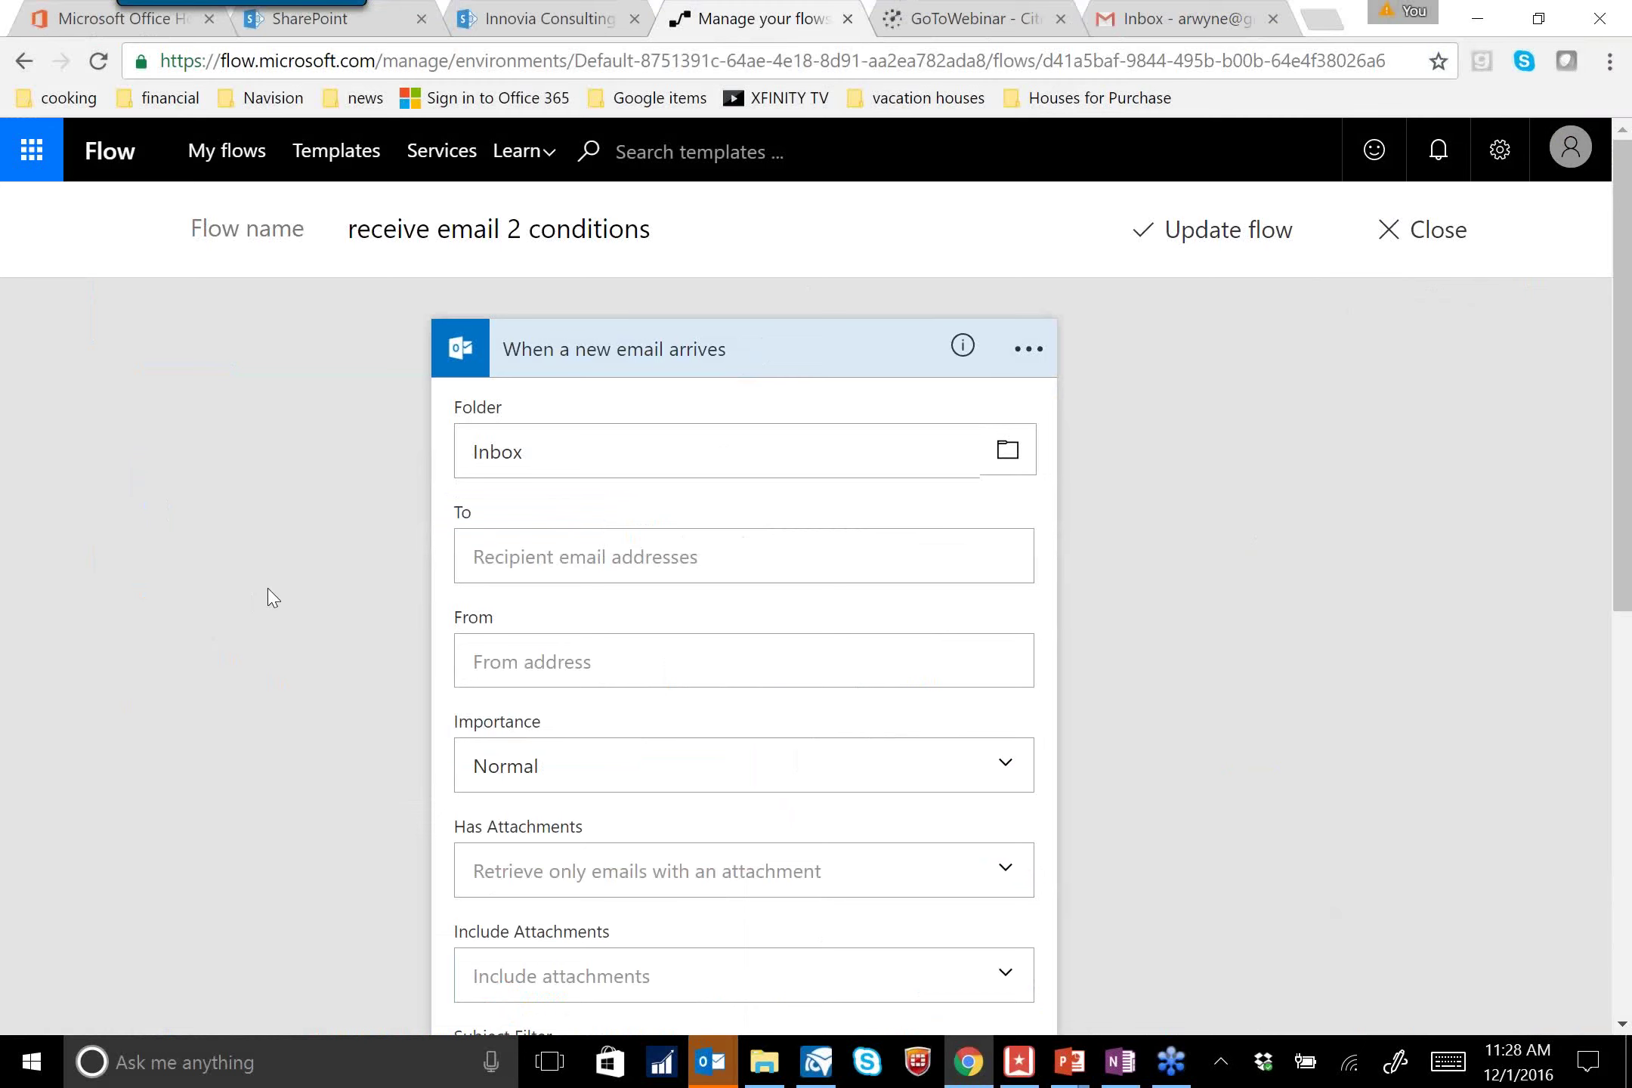
{"action": "scroll", "coordinate": [269, 597], "scroll_direction": "down", "scroll_amount": 2}
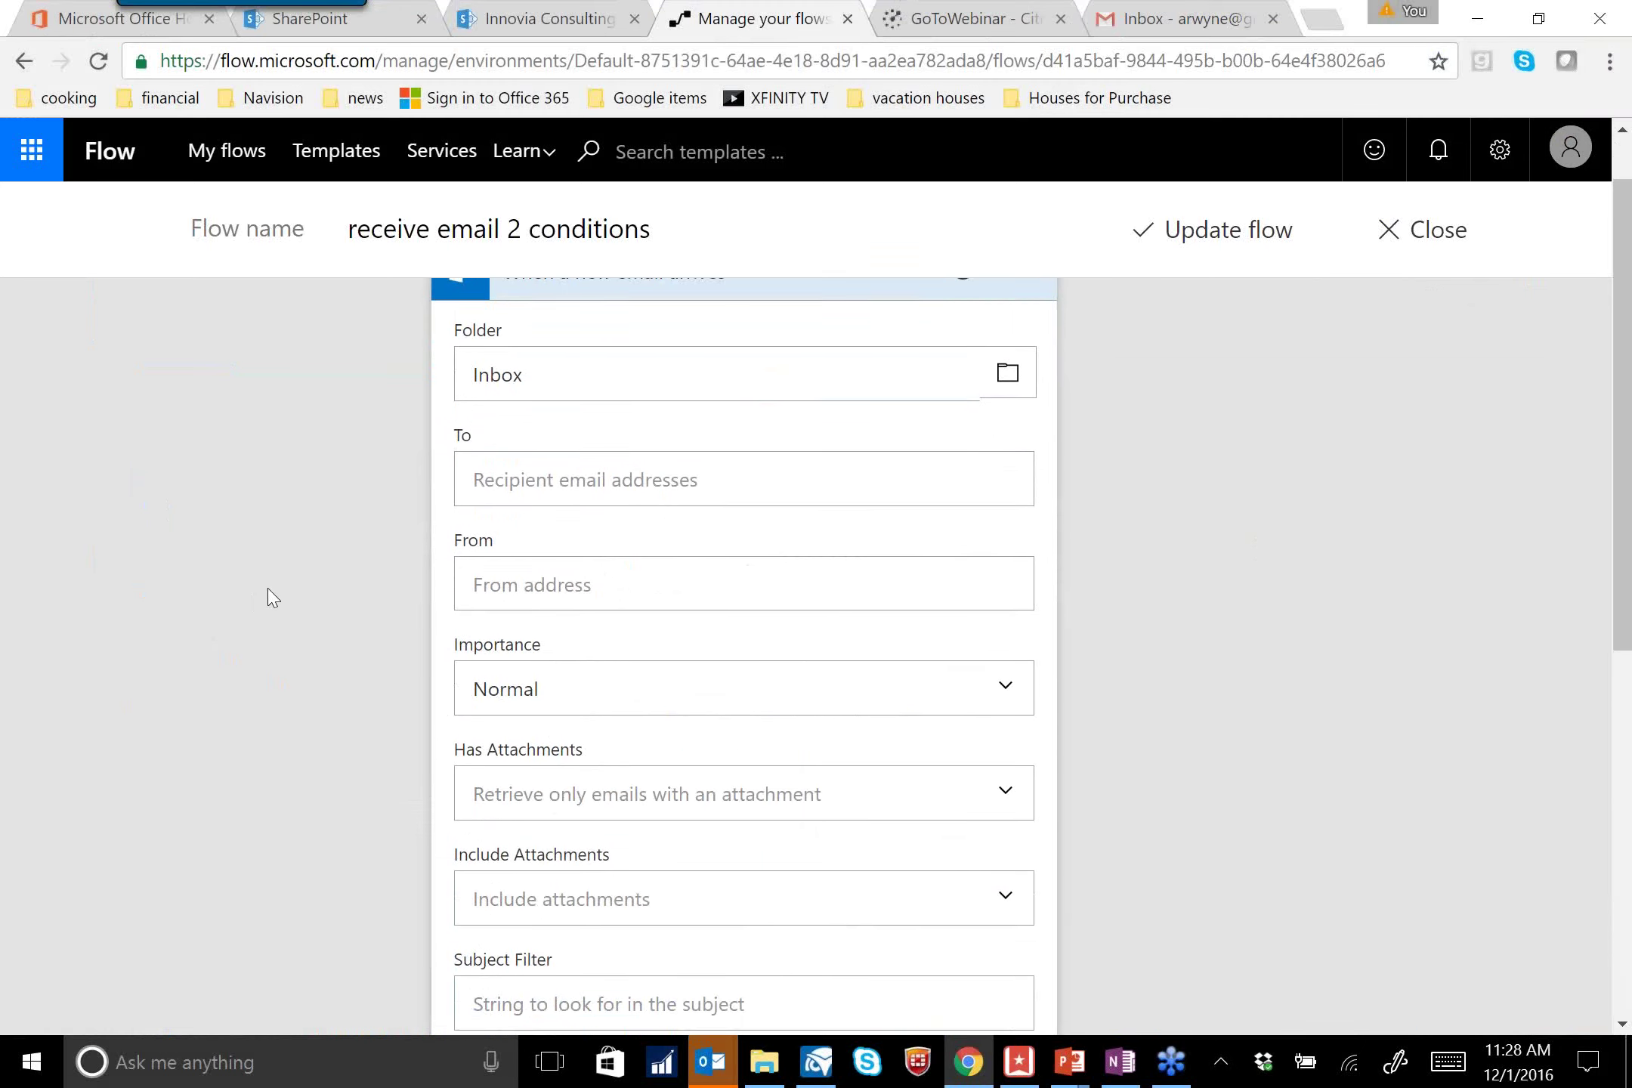
{"action": "scroll", "coordinate": [268, 597], "scroll_direction": "up", "scroll_amount": 2}
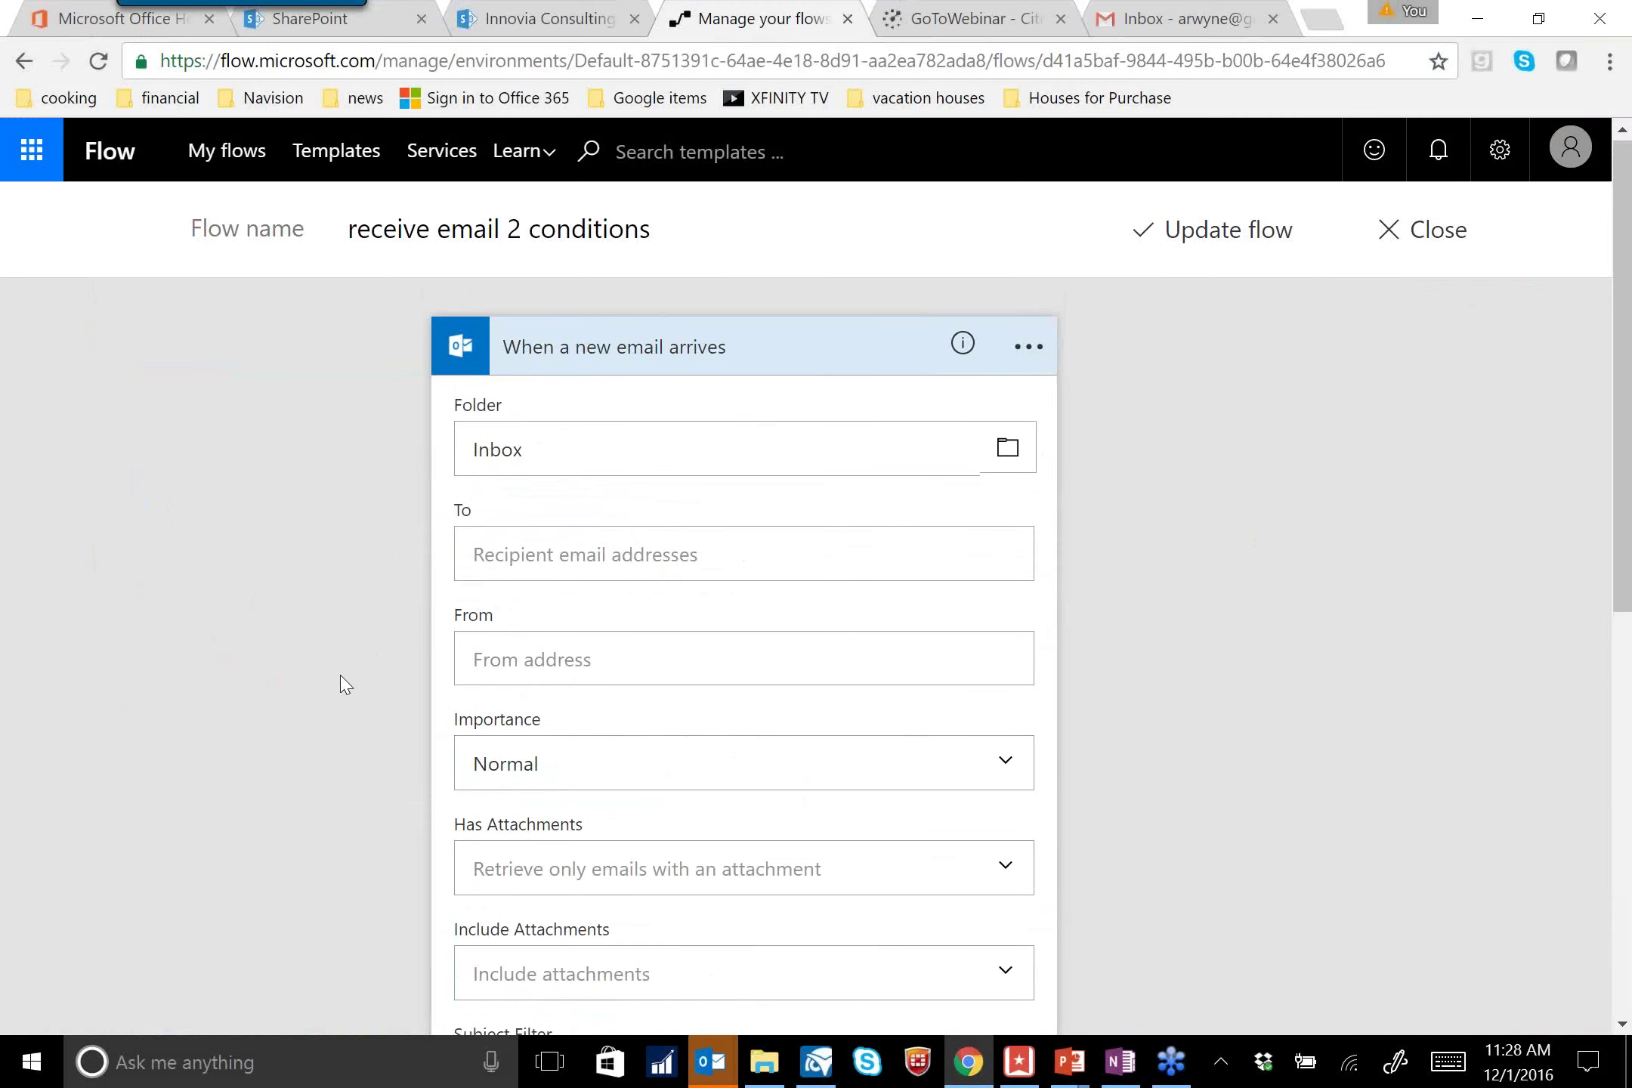
{"action": "scroll", "coordinate": [343, 681], "scroll_direction": "down", "scroll_amount": 2}
{"action": "scroll", "coordinate": [783, 557], "scroll_direction": "up", "scroll_amount": 2}
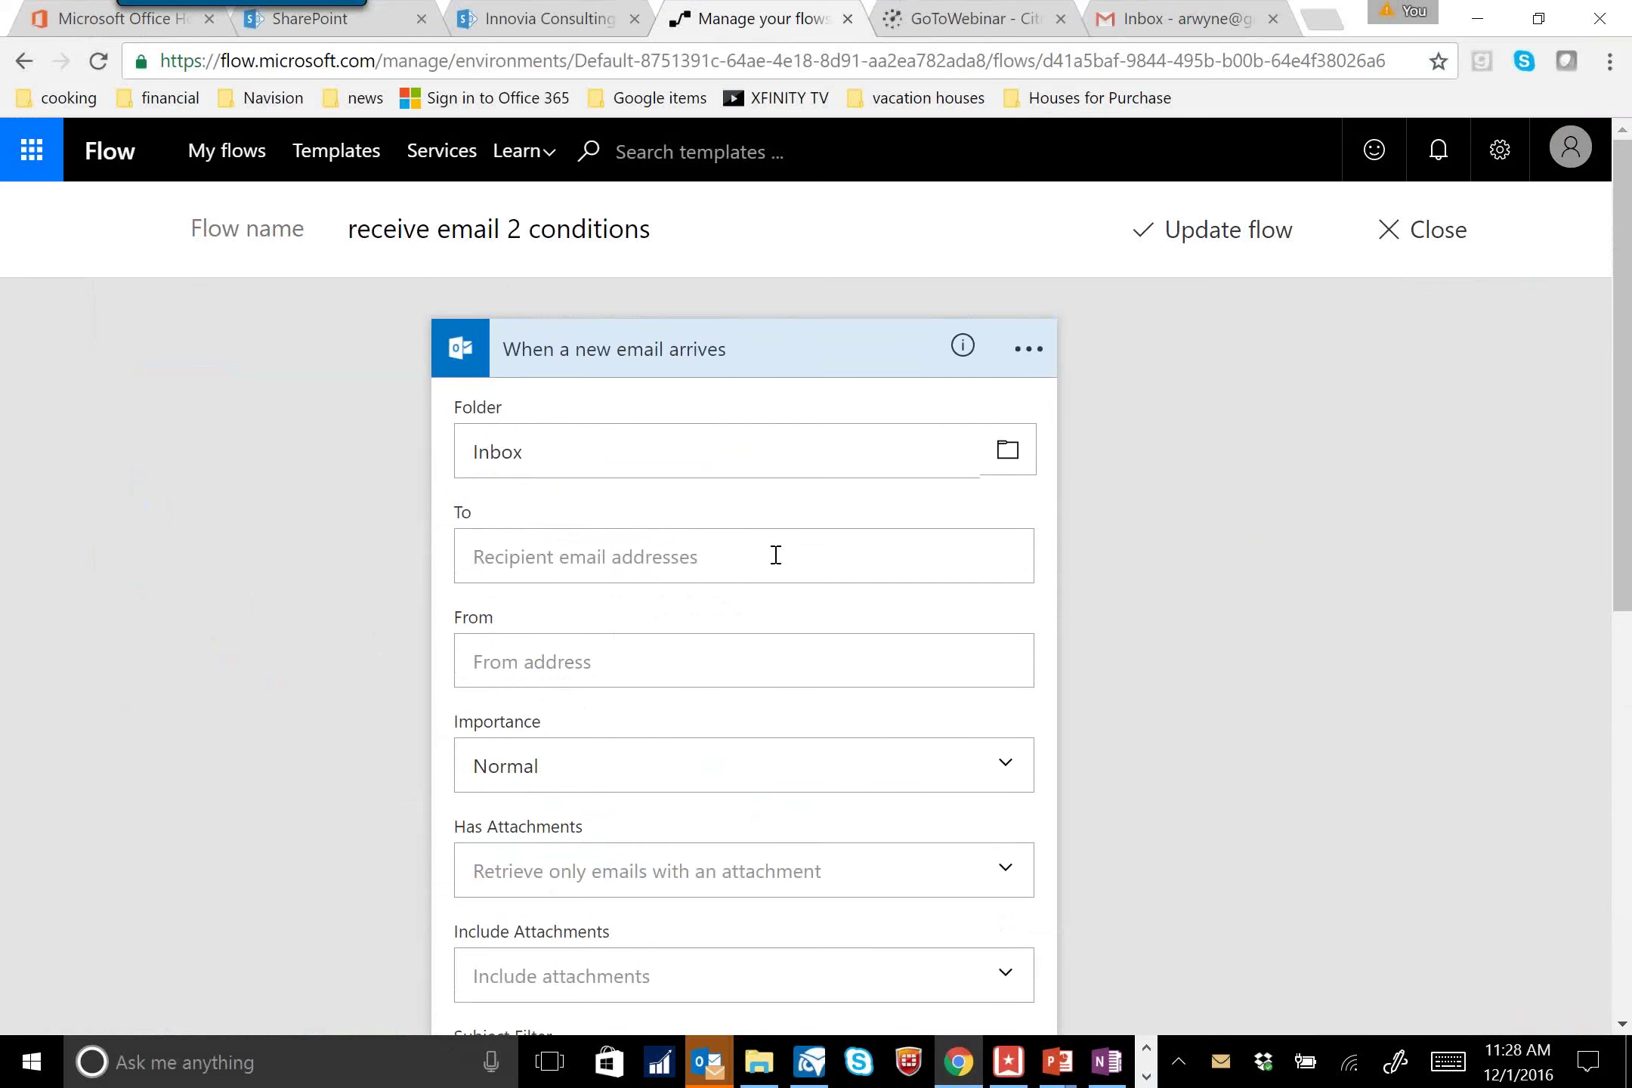
{"action": "left_click", "coordinate": [825, 355]}
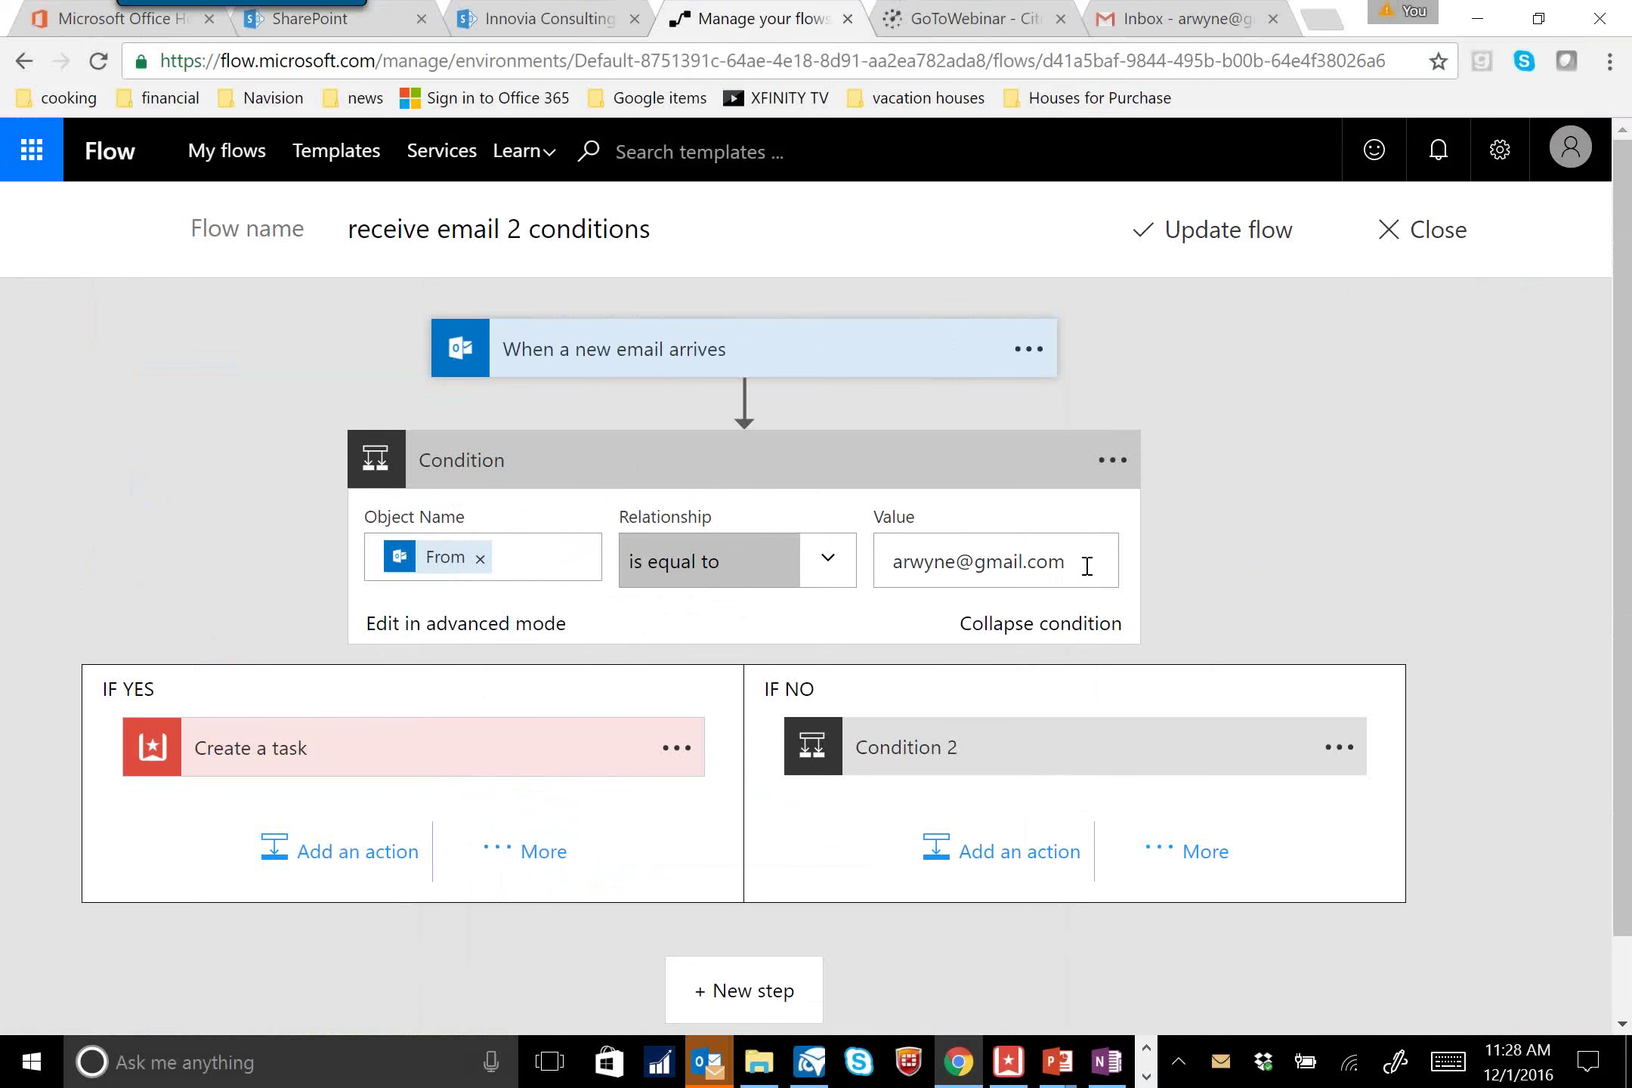
Review the Create a task action in the If Yes branch and compare its title format with the Groceries list in Wunderlist
{"action": "left_click", "coordinate": [436, 765]}
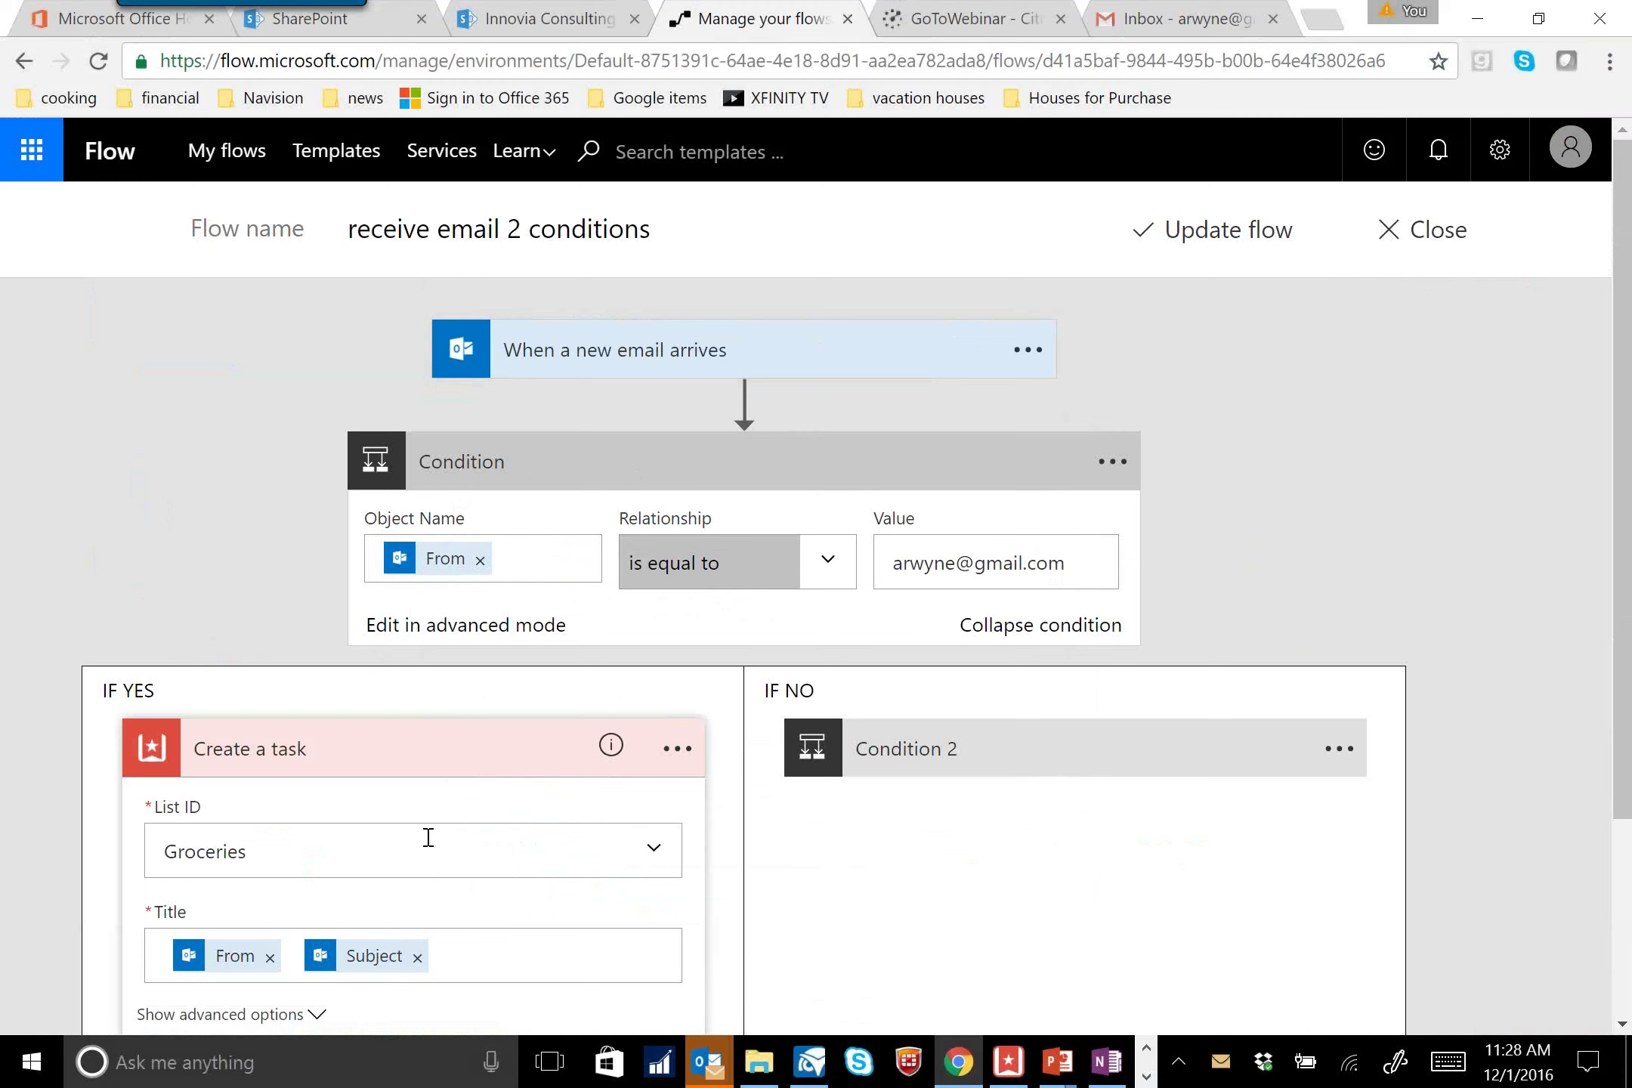
{"action": "scroll", "coordinate": [468, 827], "scroll_direction": "down", "scroll_amount": 2}
{"action": "left_click", "coordinate": [1009, 1062]}
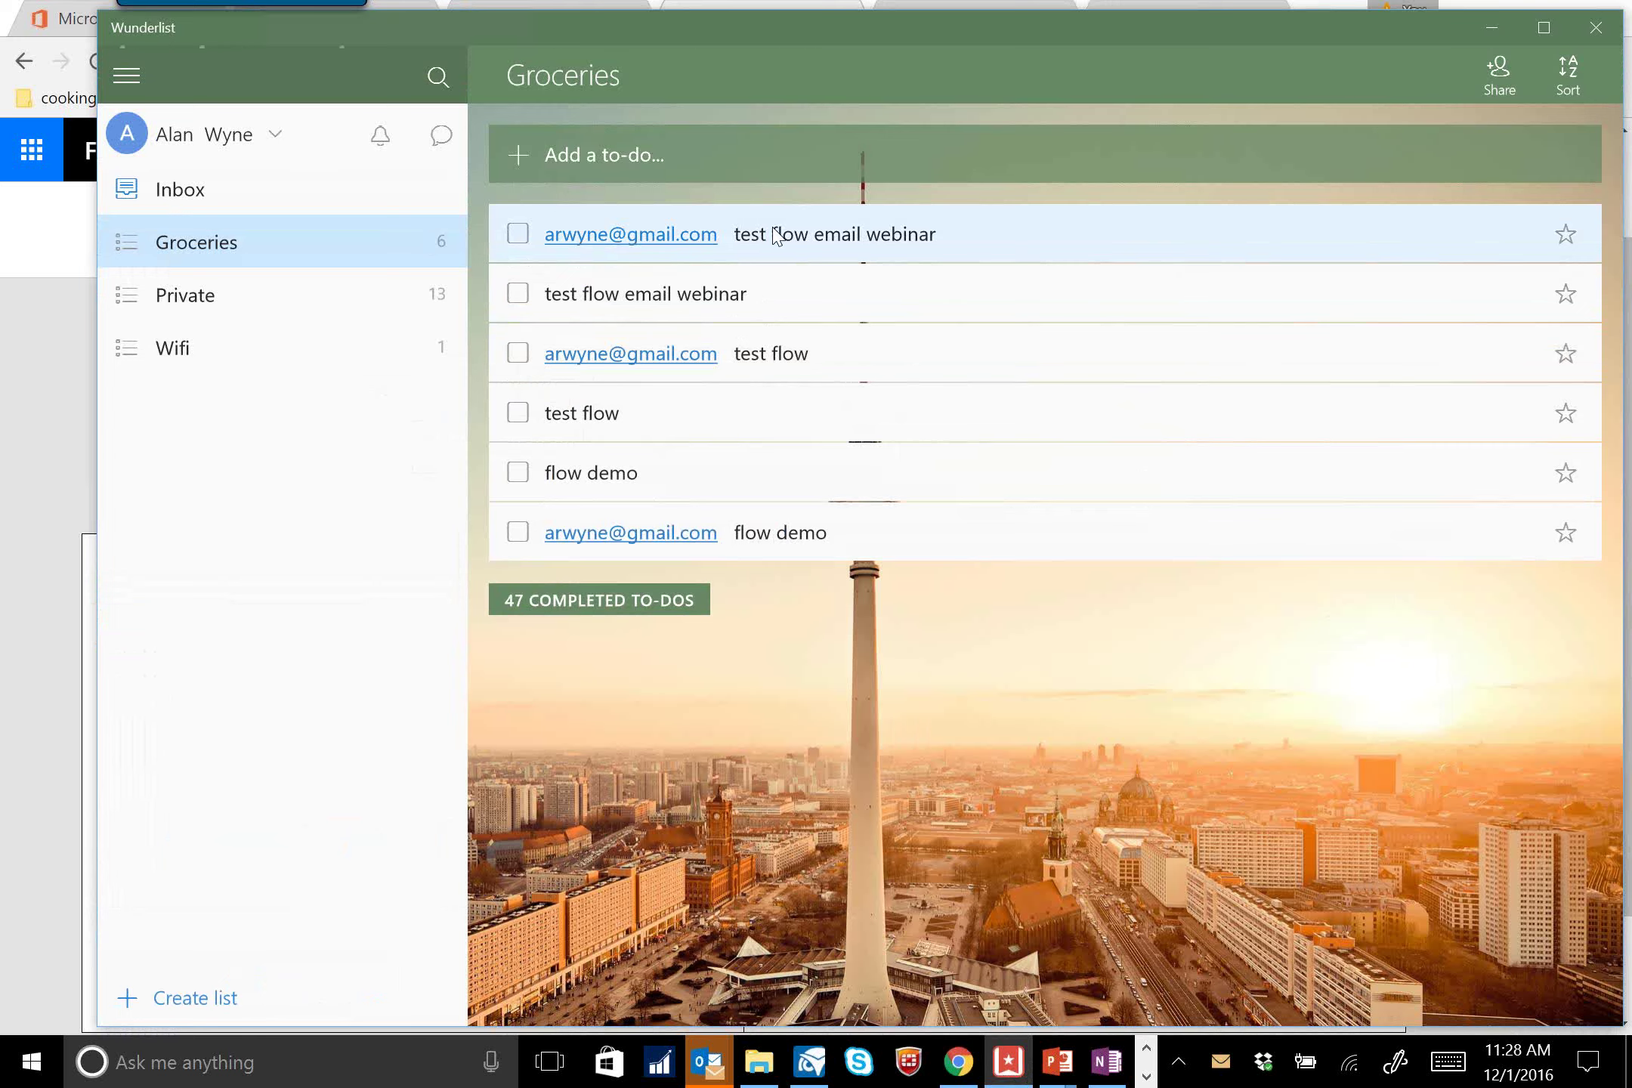
{"action": "left_click", "coordinate": [1490, 30]}
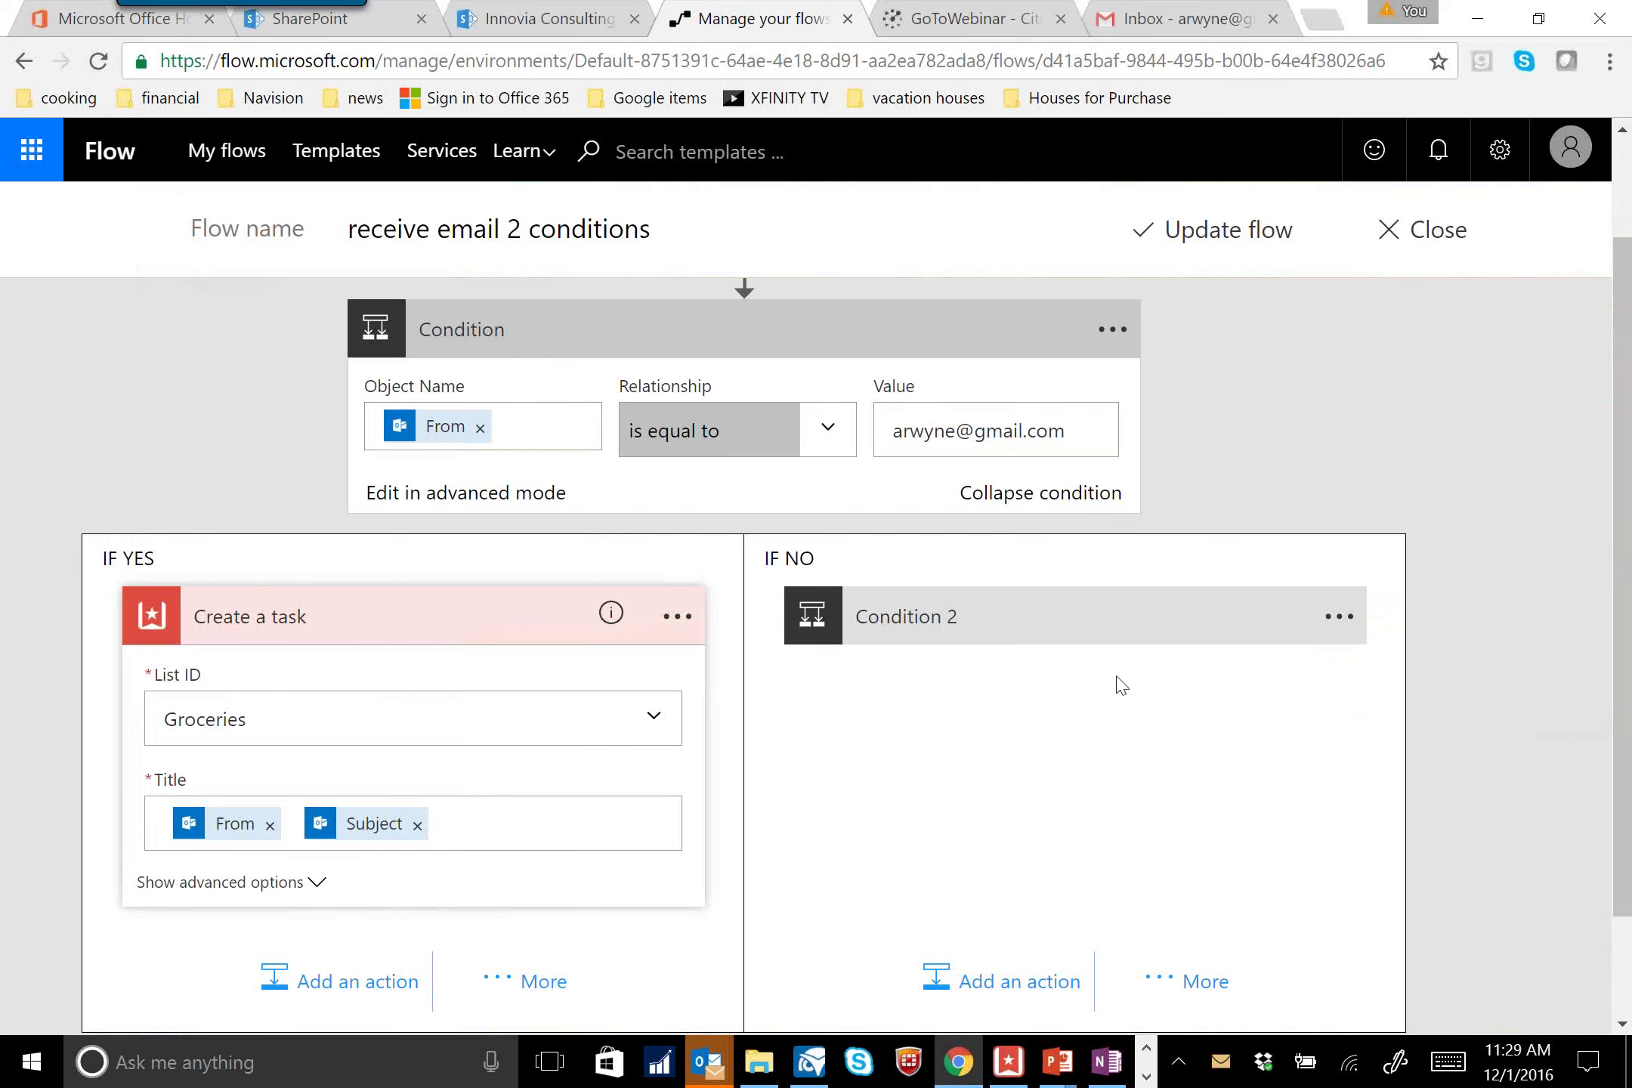
Expand Condition 2 in the If No branch and the Create a task 2 action in its If Yes branch
{"action": "left_click", "coordinate": [1124, 639]}
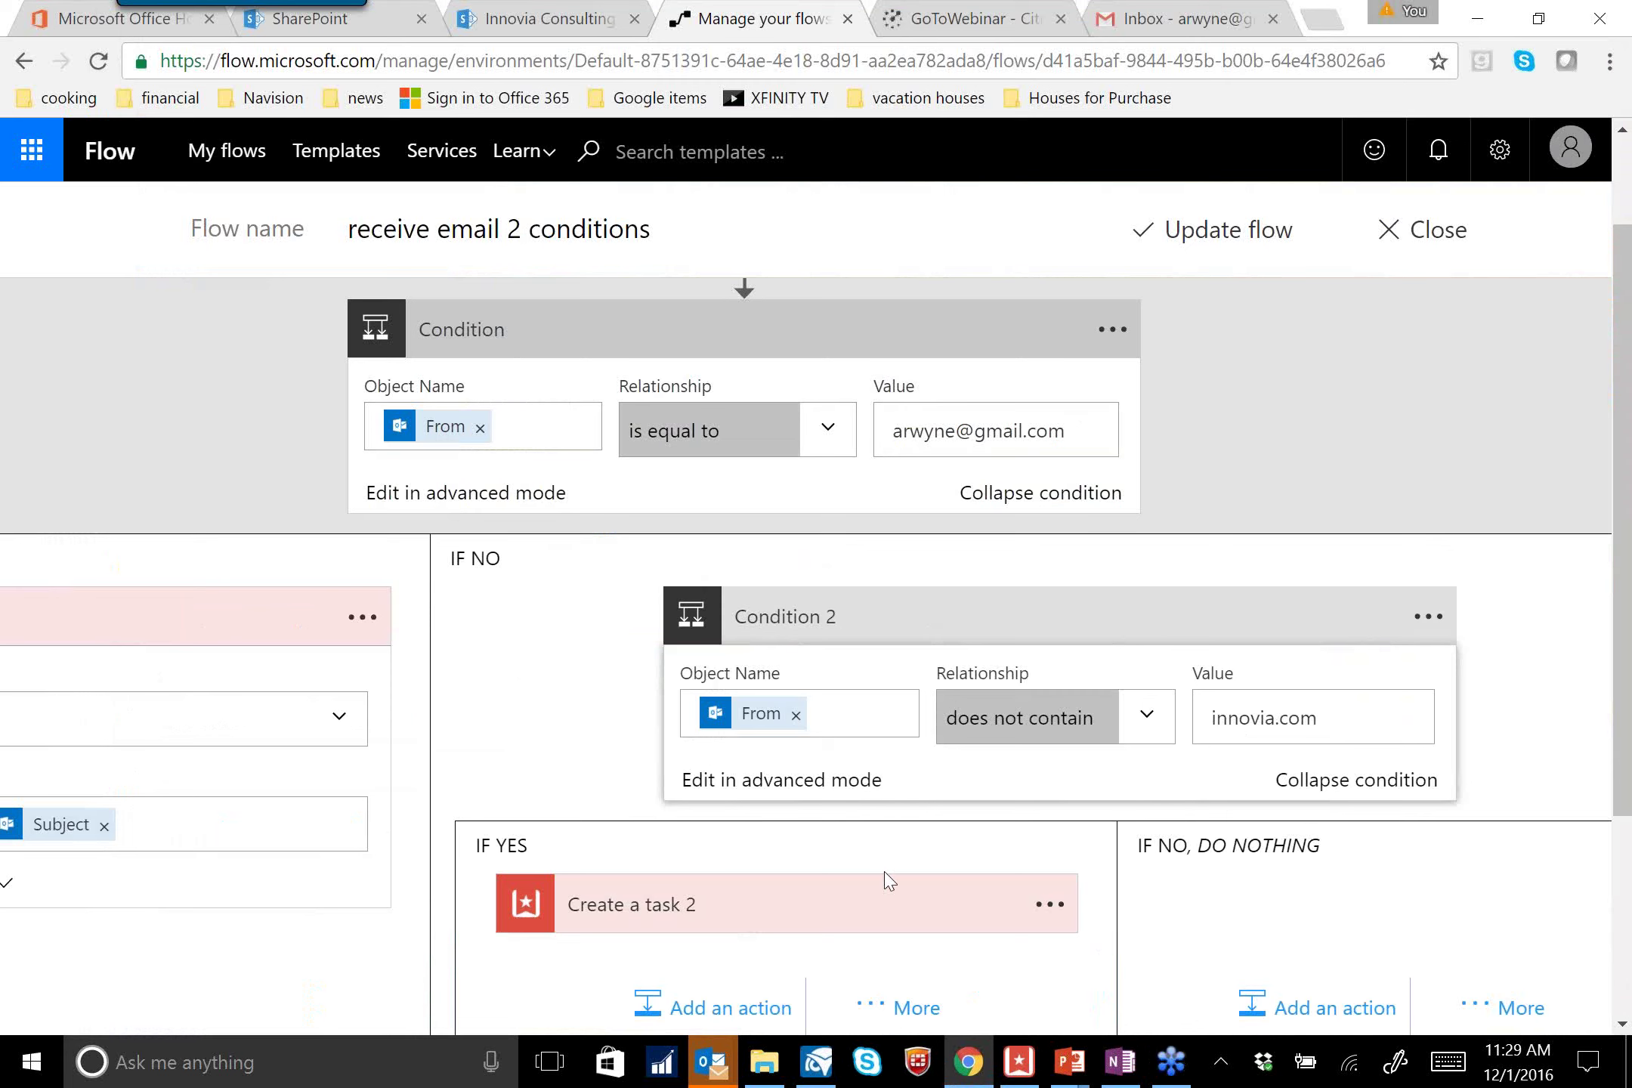
{"action": "scroll", "coordinate": [861, 763], "scroll_direction": "down", "scroll_amount": 3}
{"action": "left_click", "coordinate": [830, 648]}
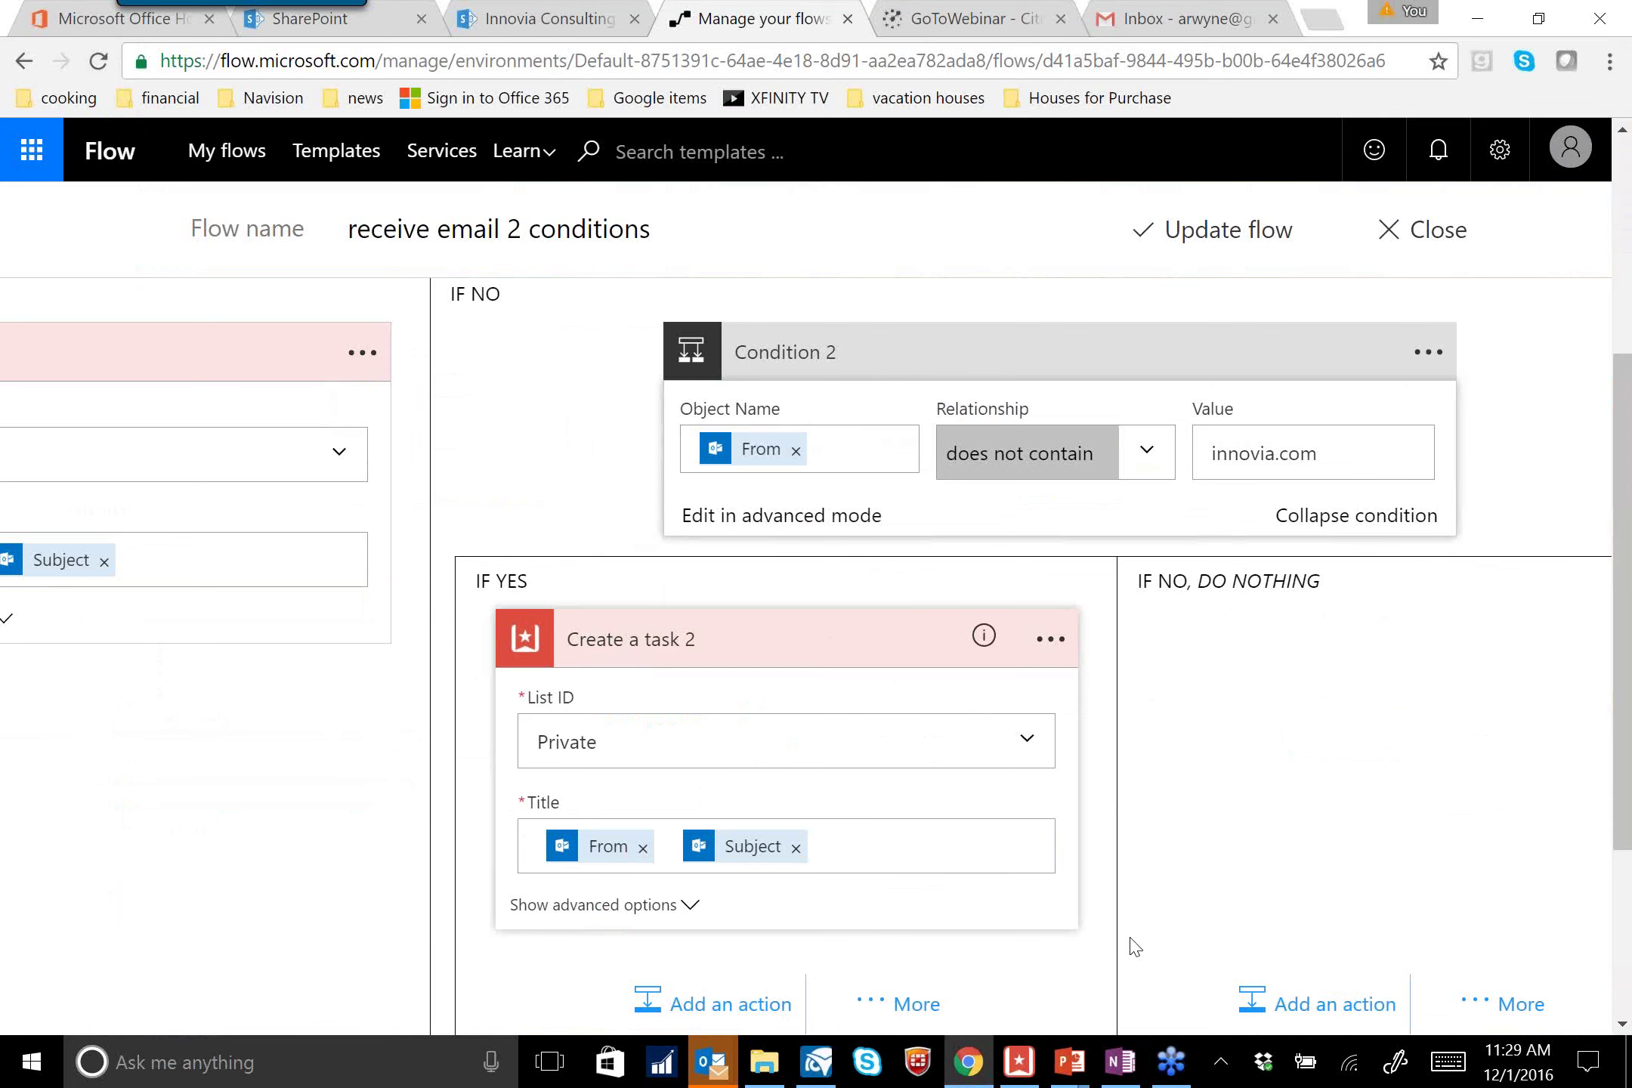
Check the Private list in Wunderlist for tasks created from external emails, and return to the flow definition
{"action": "left_click", "coordinate": [1021, 1059]}
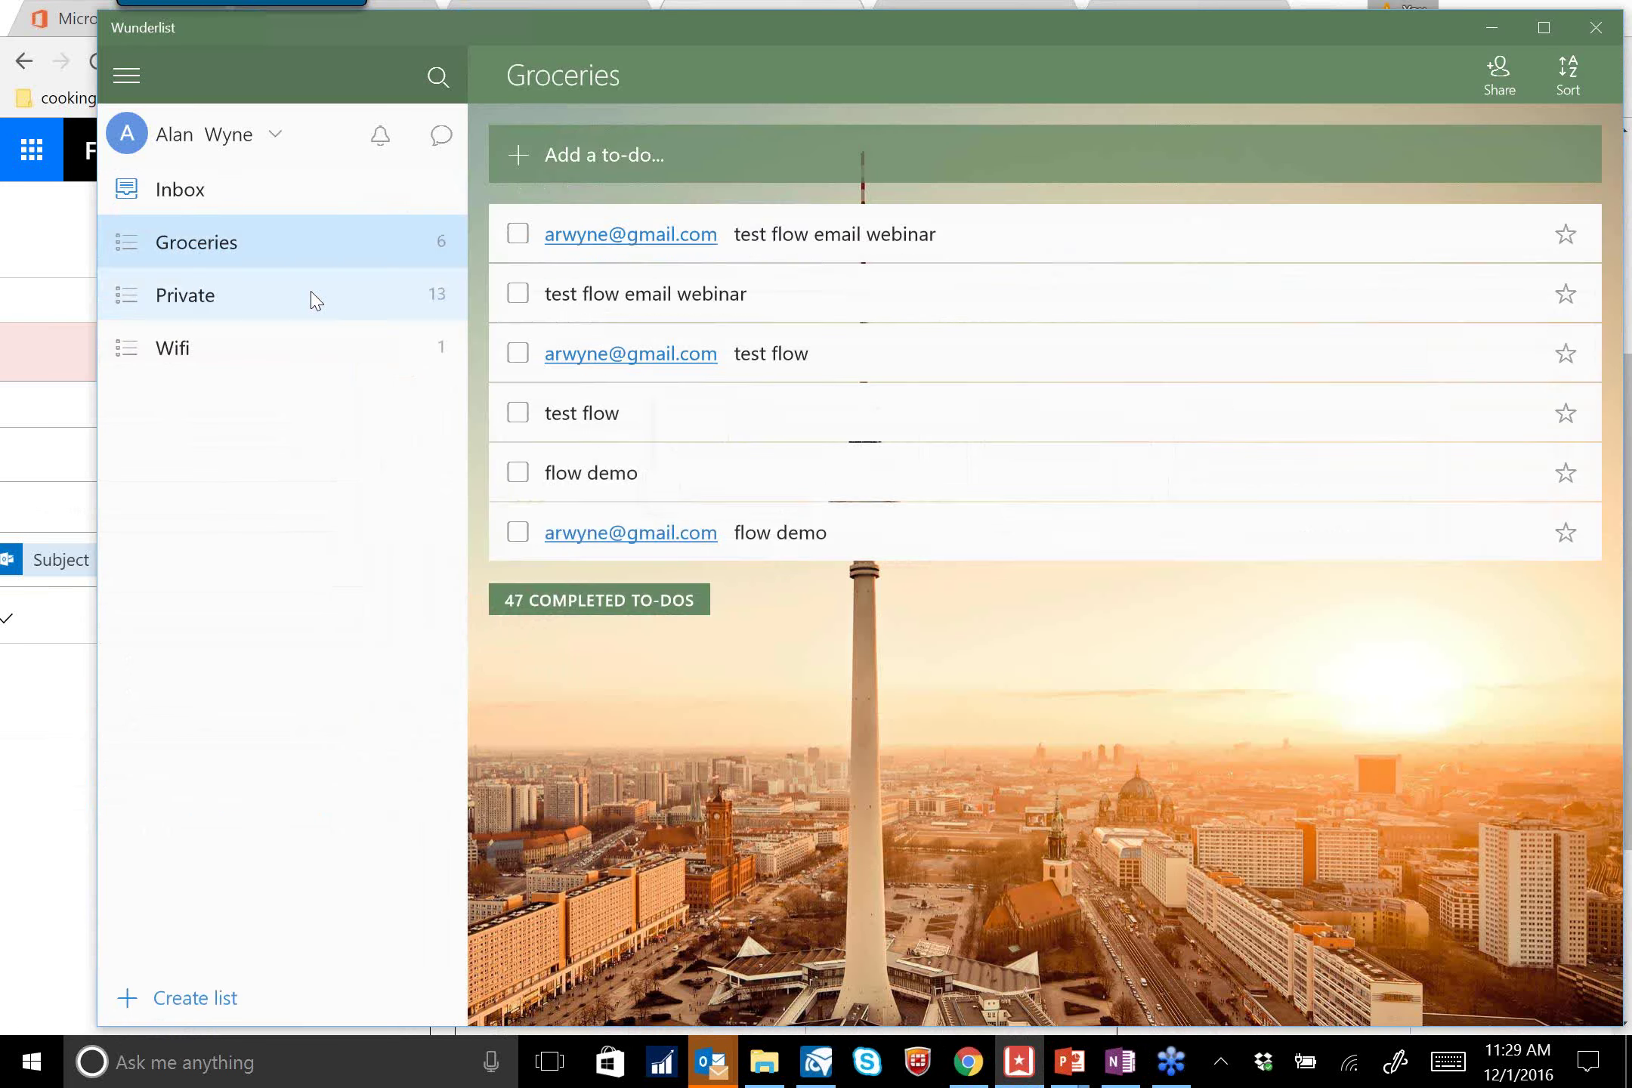
{"action": "left_click", "coordinate": [312, 297]}
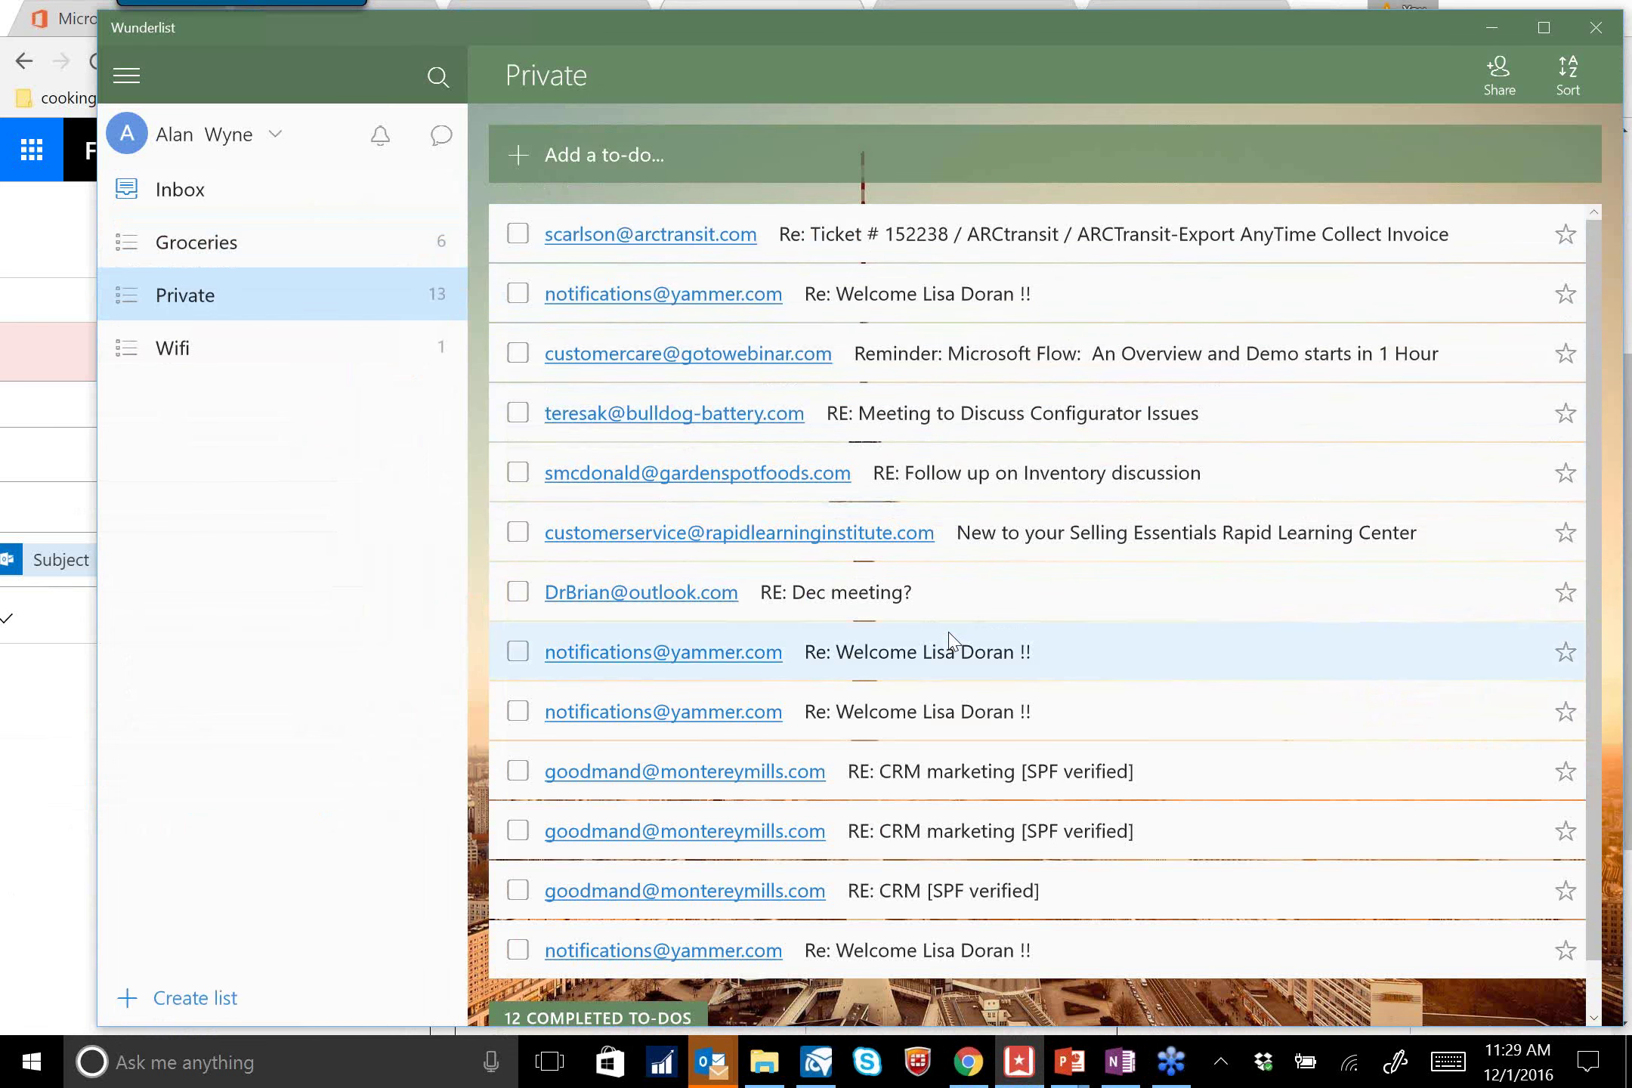
{"action": "left_click", "coordinate": [1489, 35]}
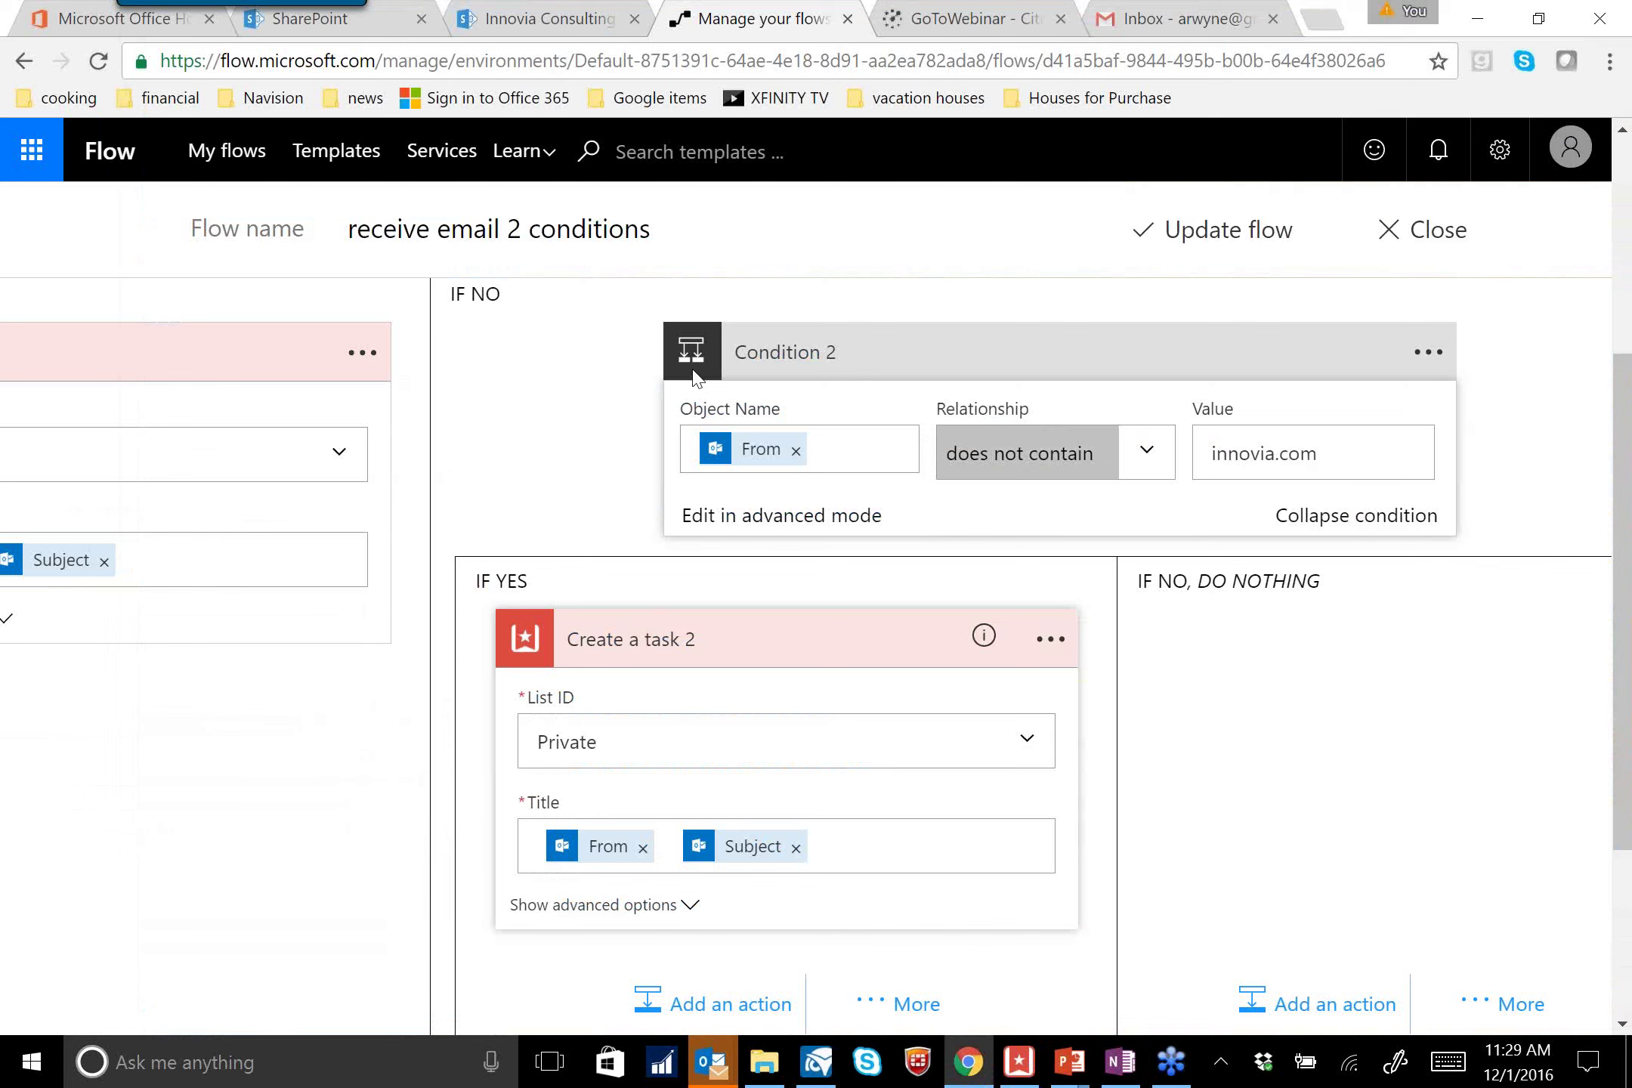
Collapse the Create a task 2 action and view the additional step types available below Condition 2 in the outer If No branch
{"action": "left_click", "coordinate": [828, 642]}
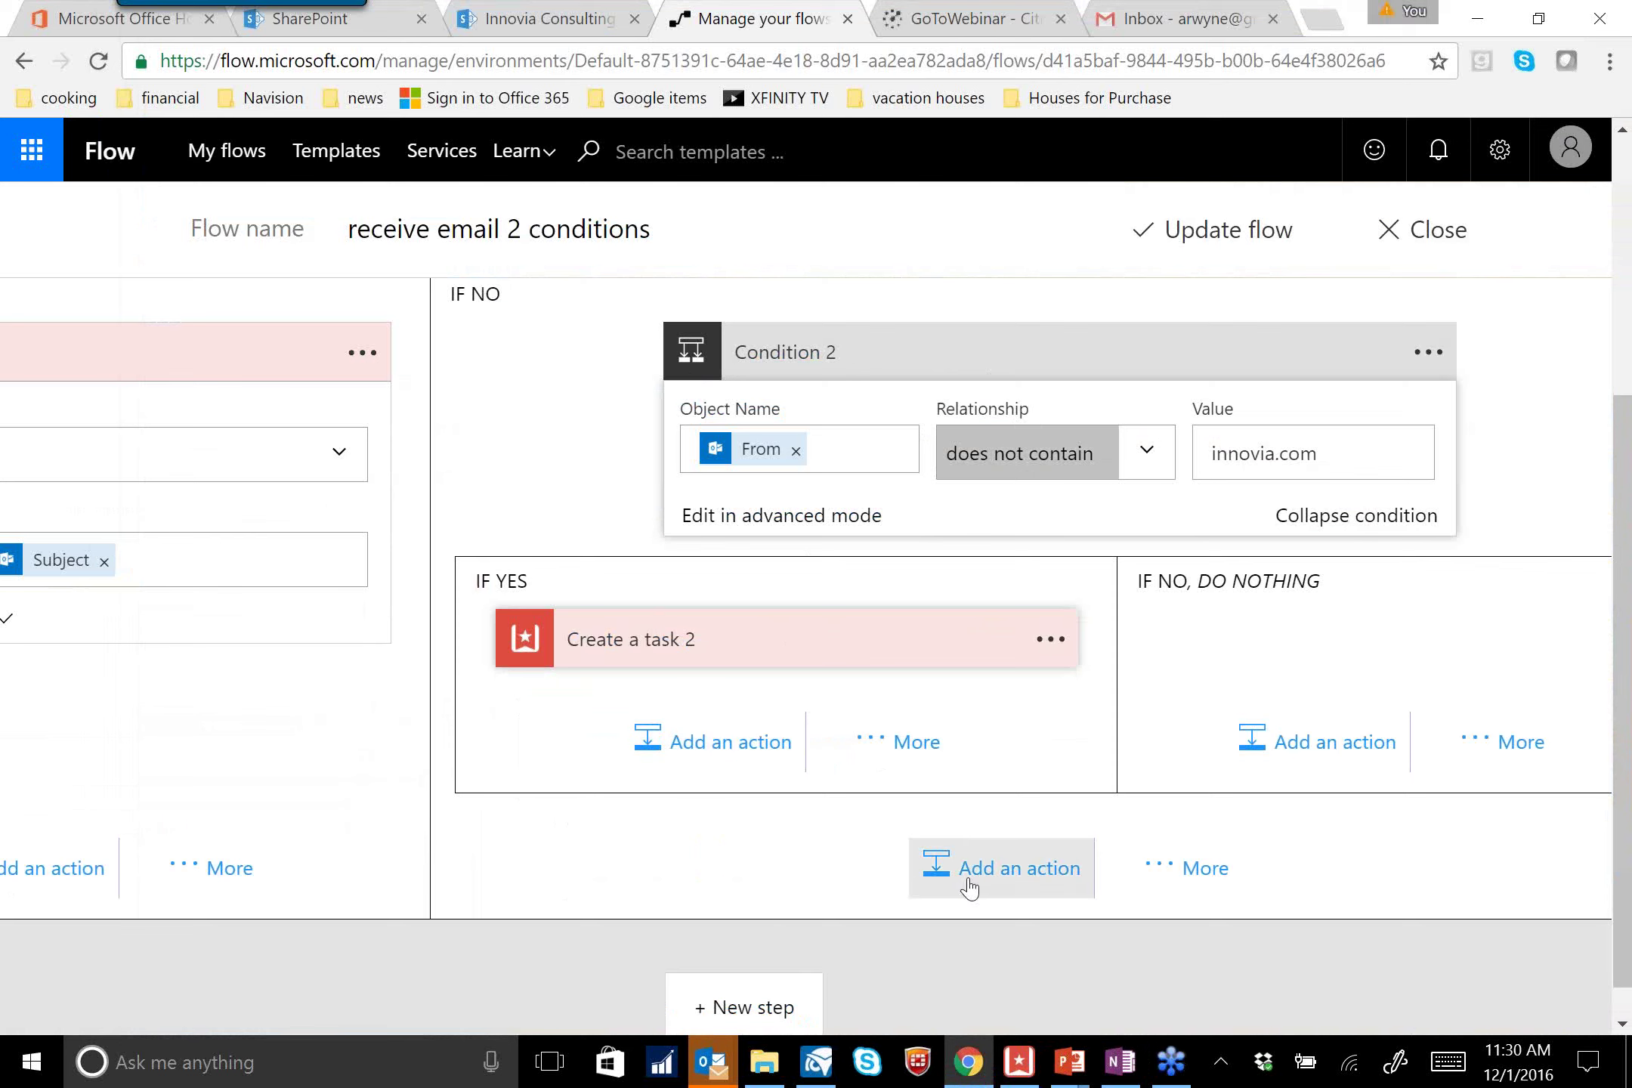
{"action": "left_click", "coordinate": [1166, 867]}
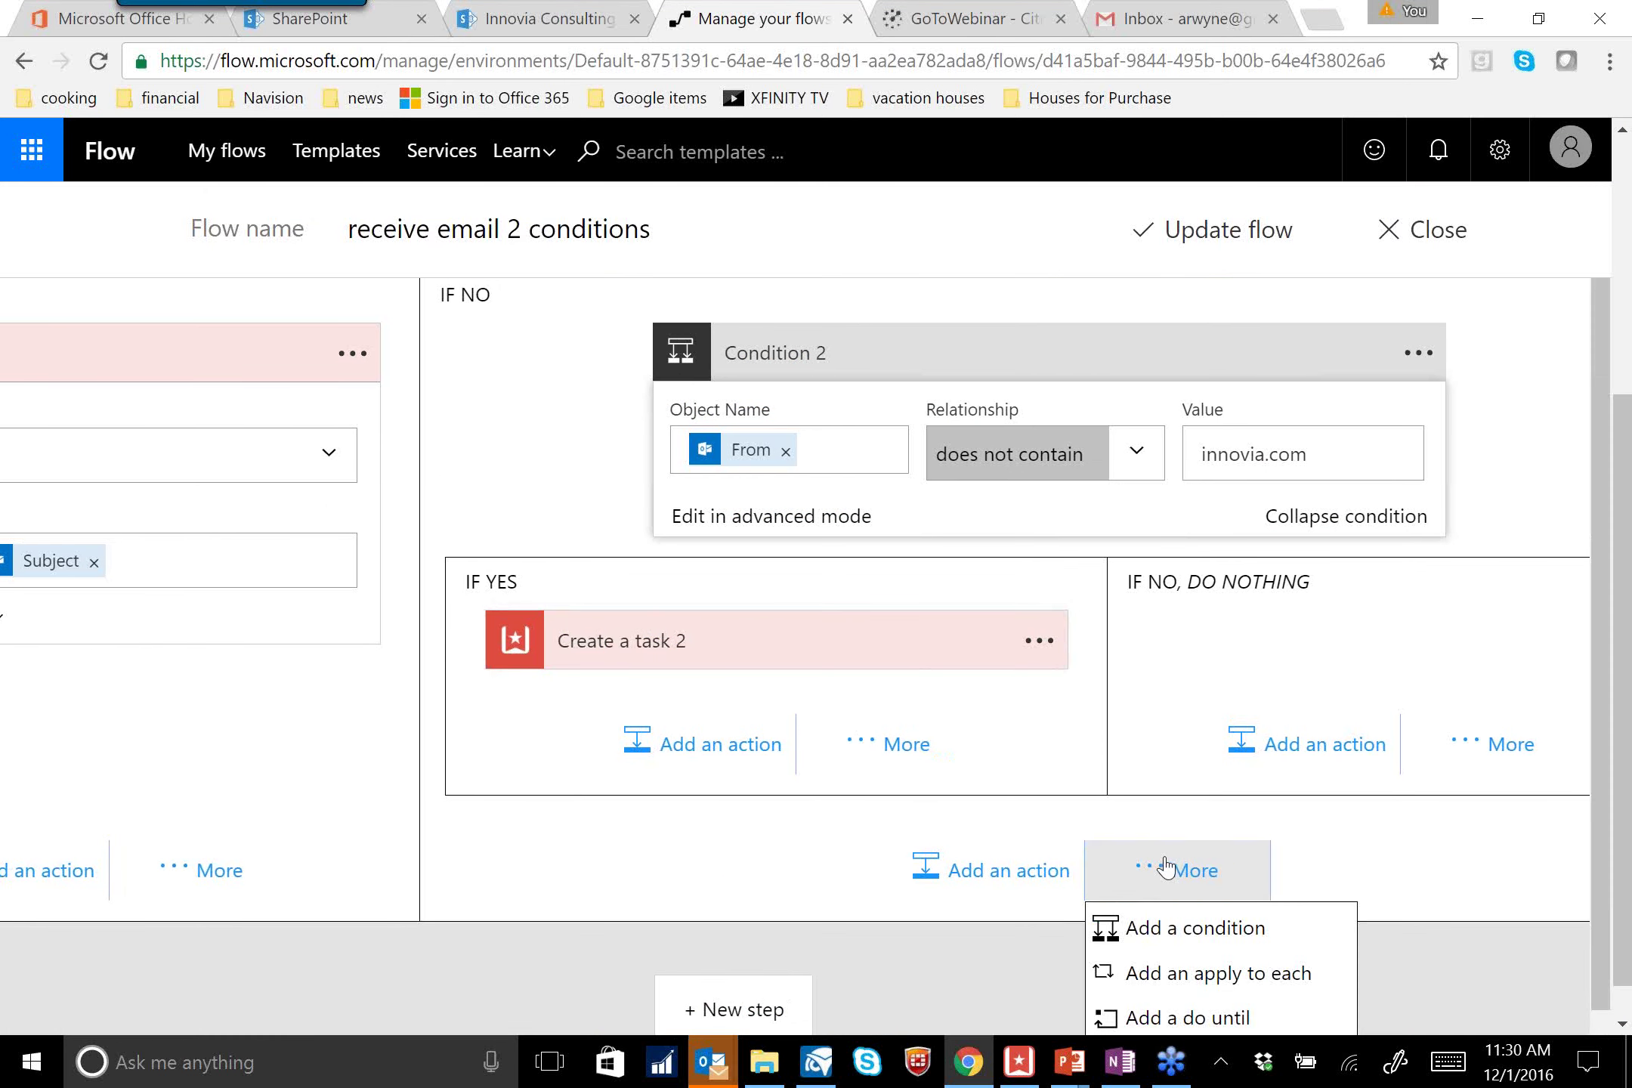
{"action": "scroll", "coordinate": [1360, 820], "scroll_direction": "down", "scroll_amount": 1}
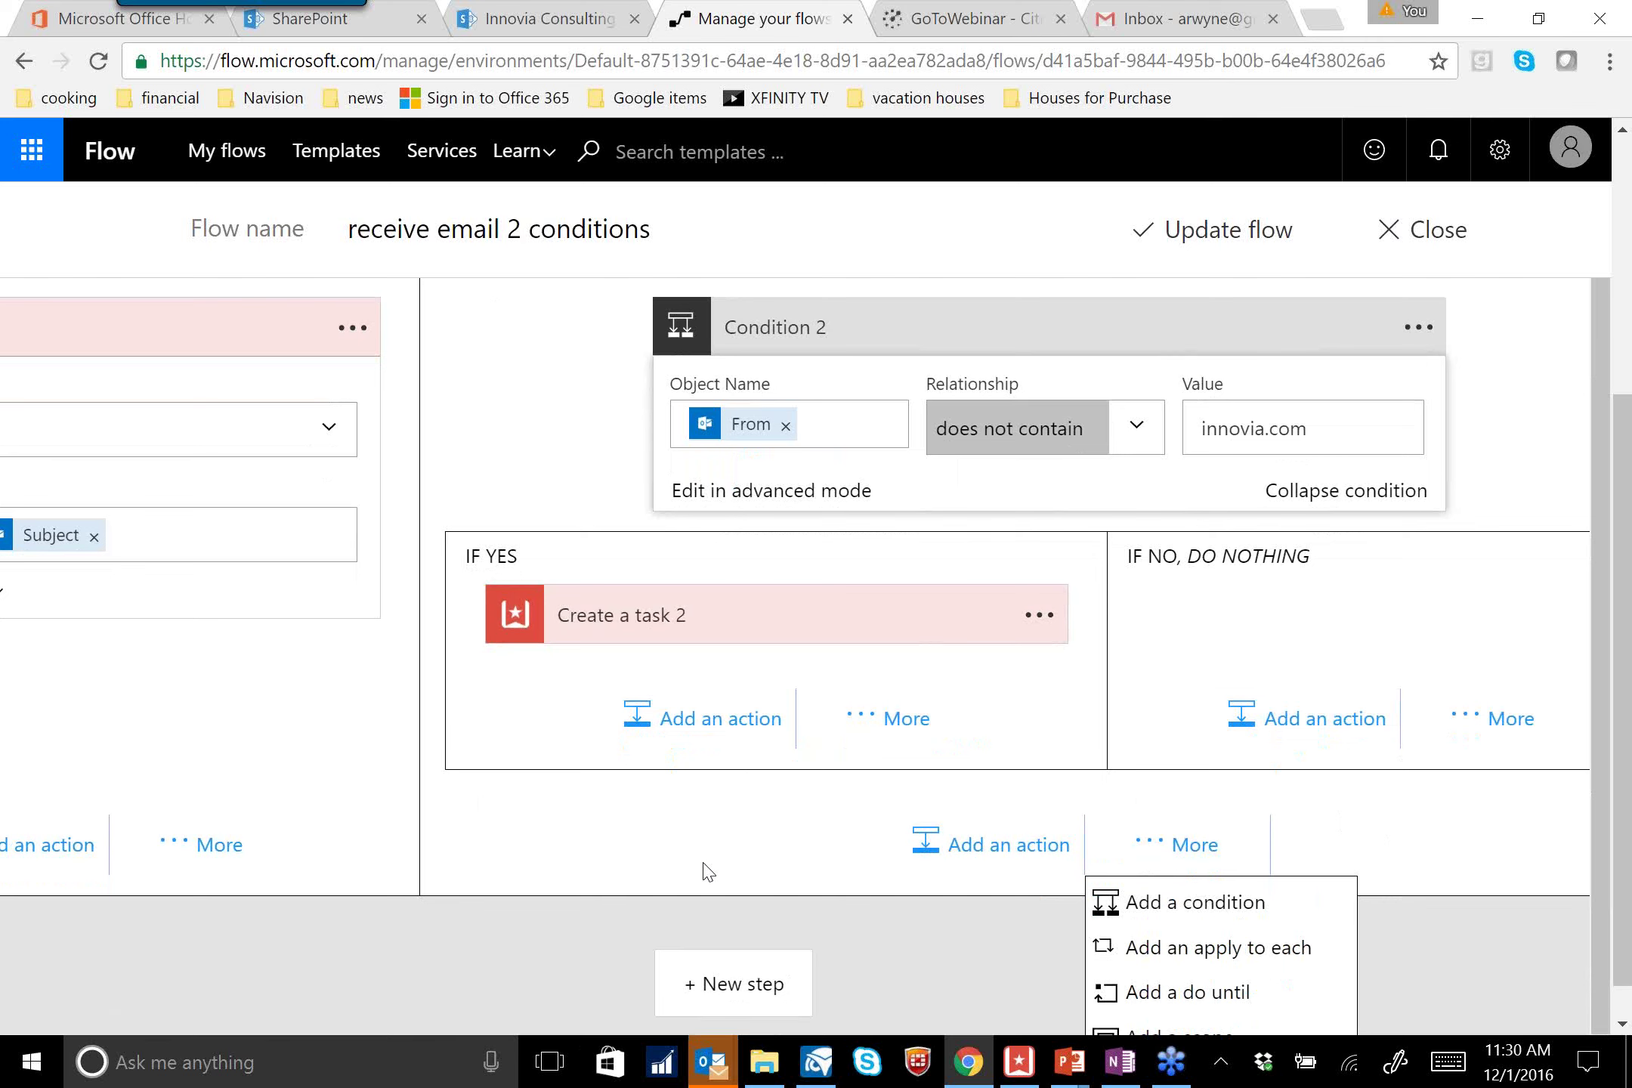
{"action": "scroll", "coordinate": [831, 374], "scroll_direction": "up", "scroll_amount": 1}
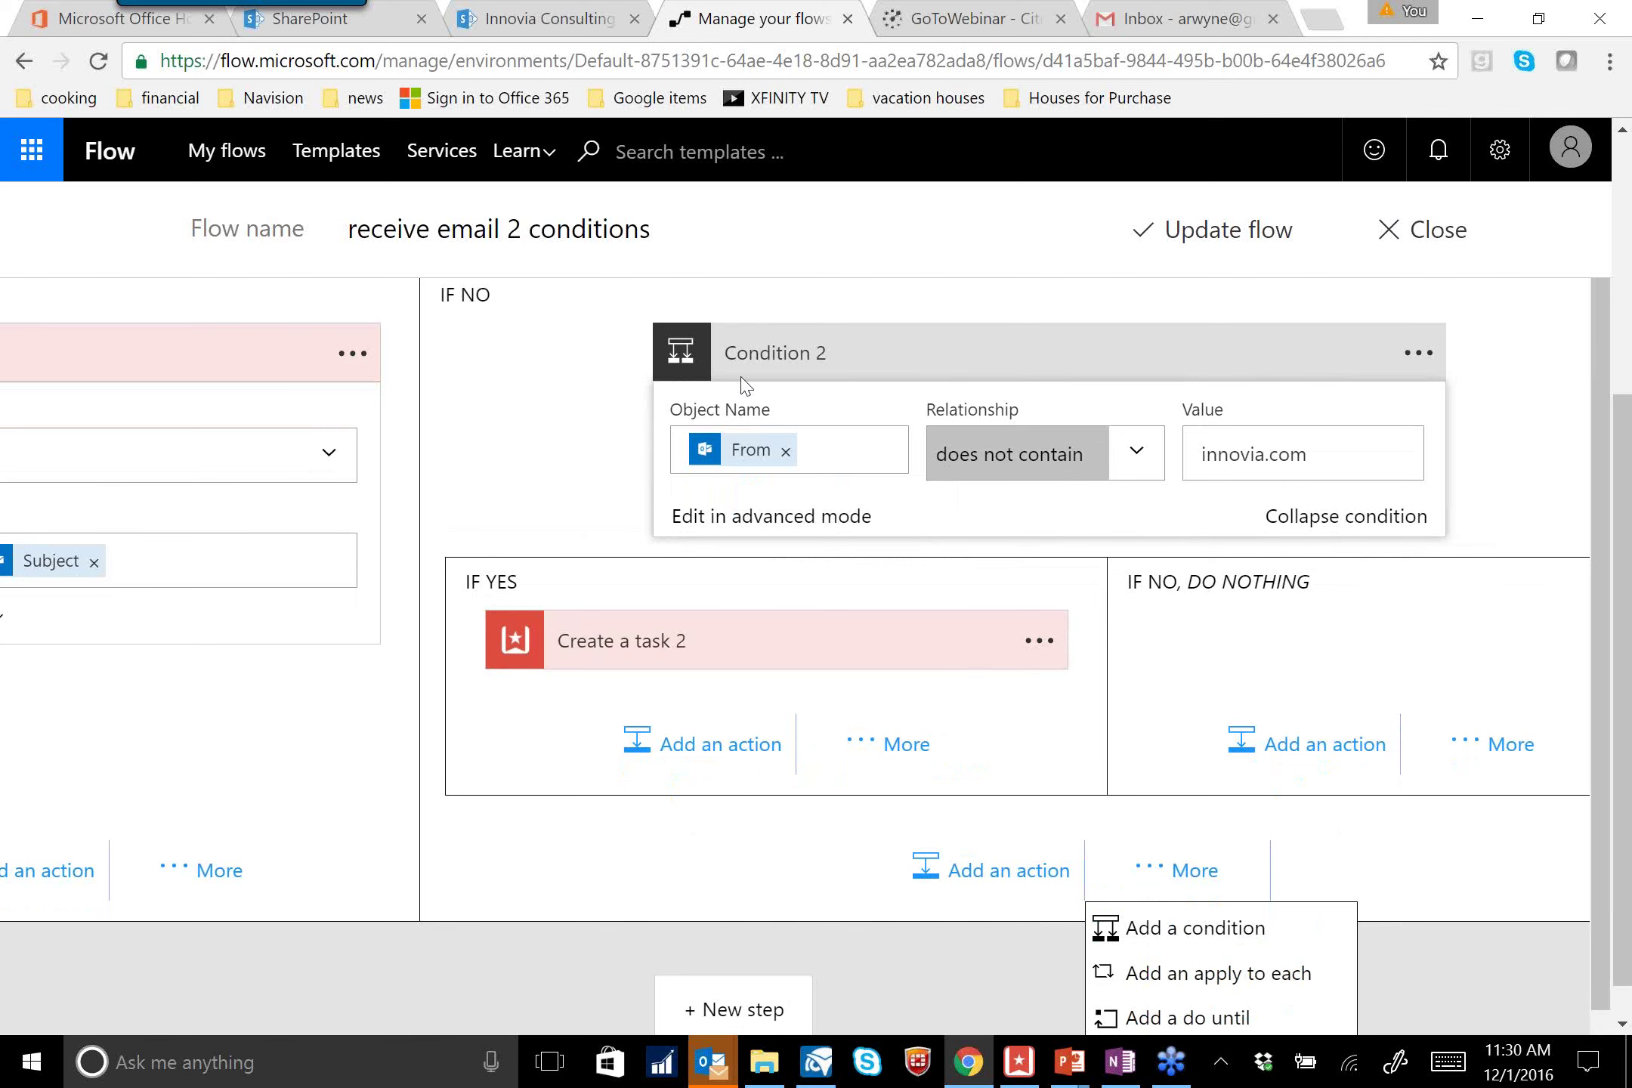
Collapse and re-expand the first Condition to review the flow's structure from the email trigger to the nested If No condition
{"action": "scroll", "coordinate": [236, 634], "scroll_direction": "up", "scroll_amount": 3}
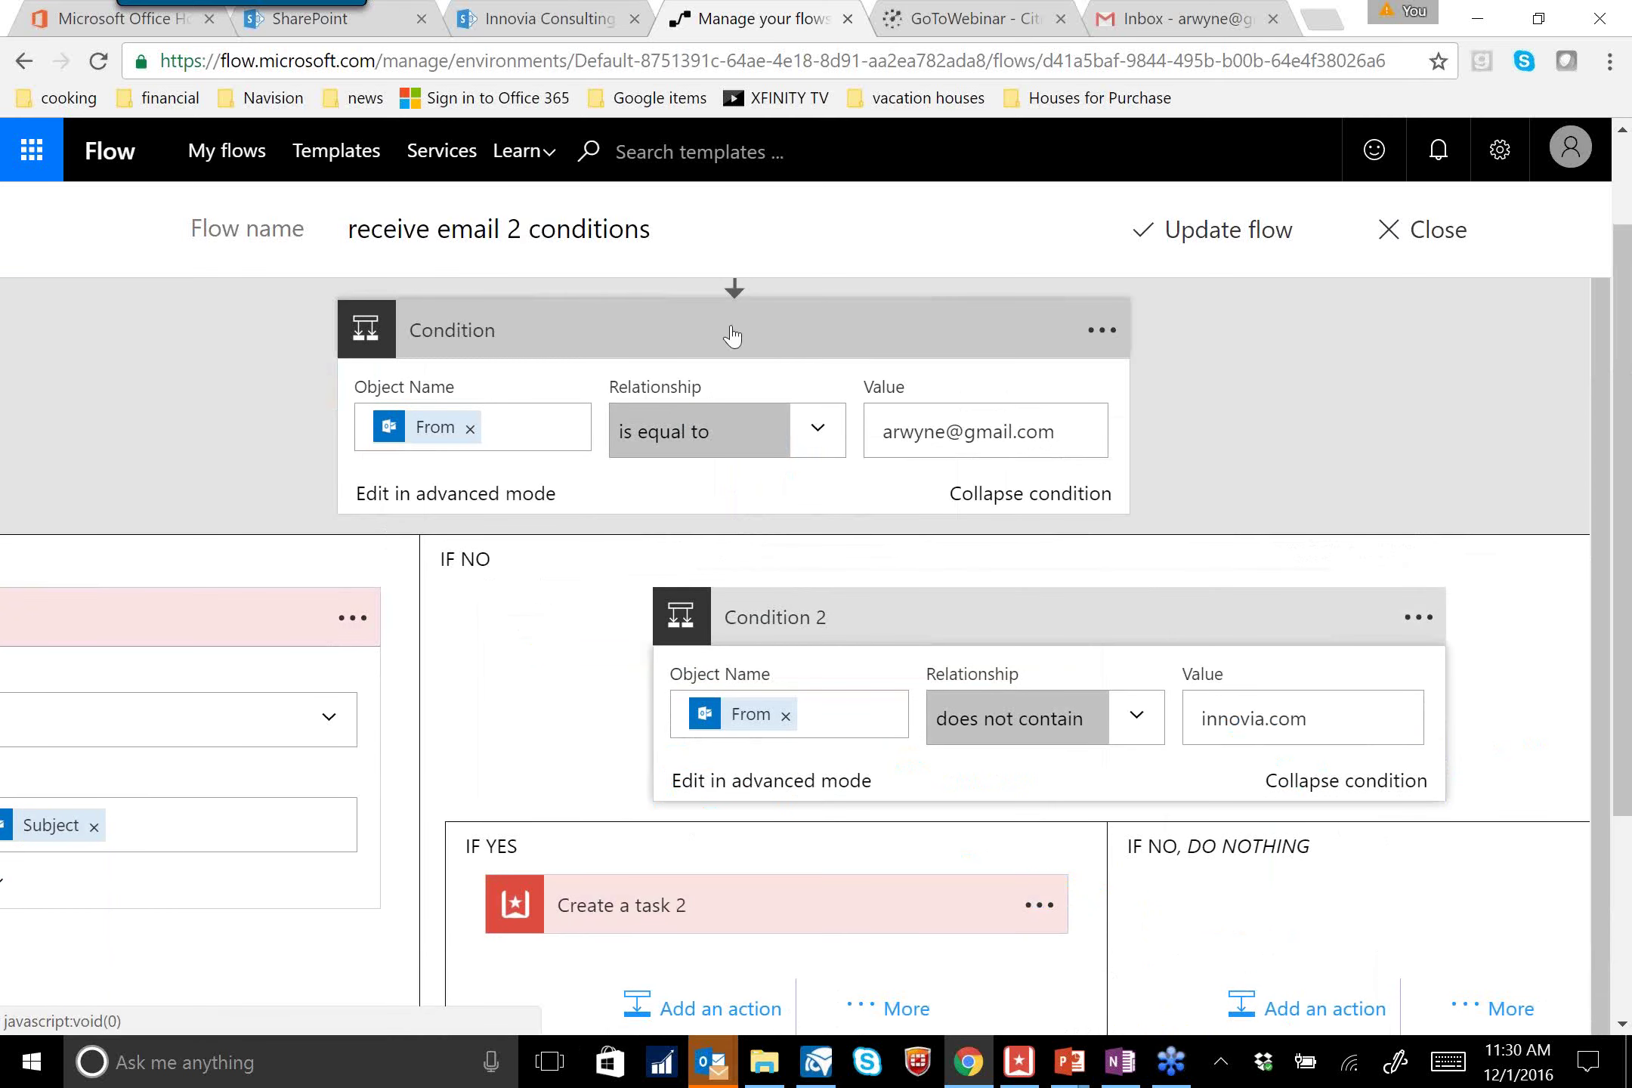
{"action": "left_click", "coordinate": [815, 491]}
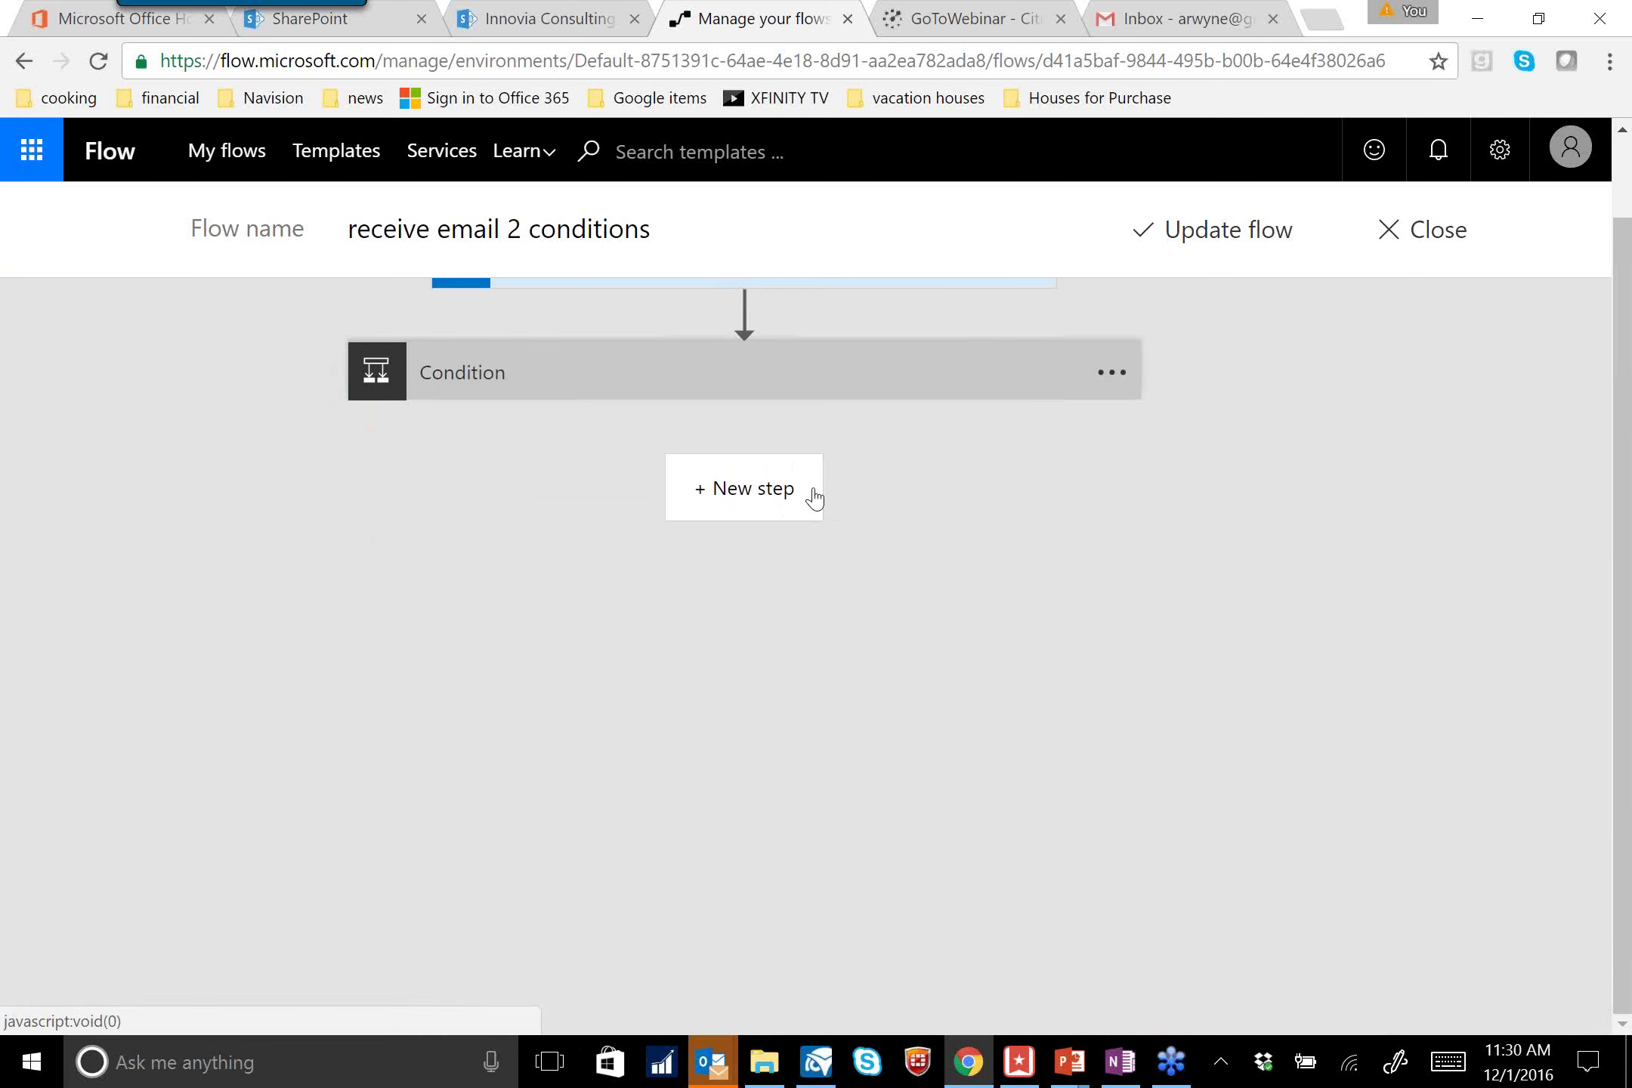
{"action": "left_click", "coordinate": [768, 381]}
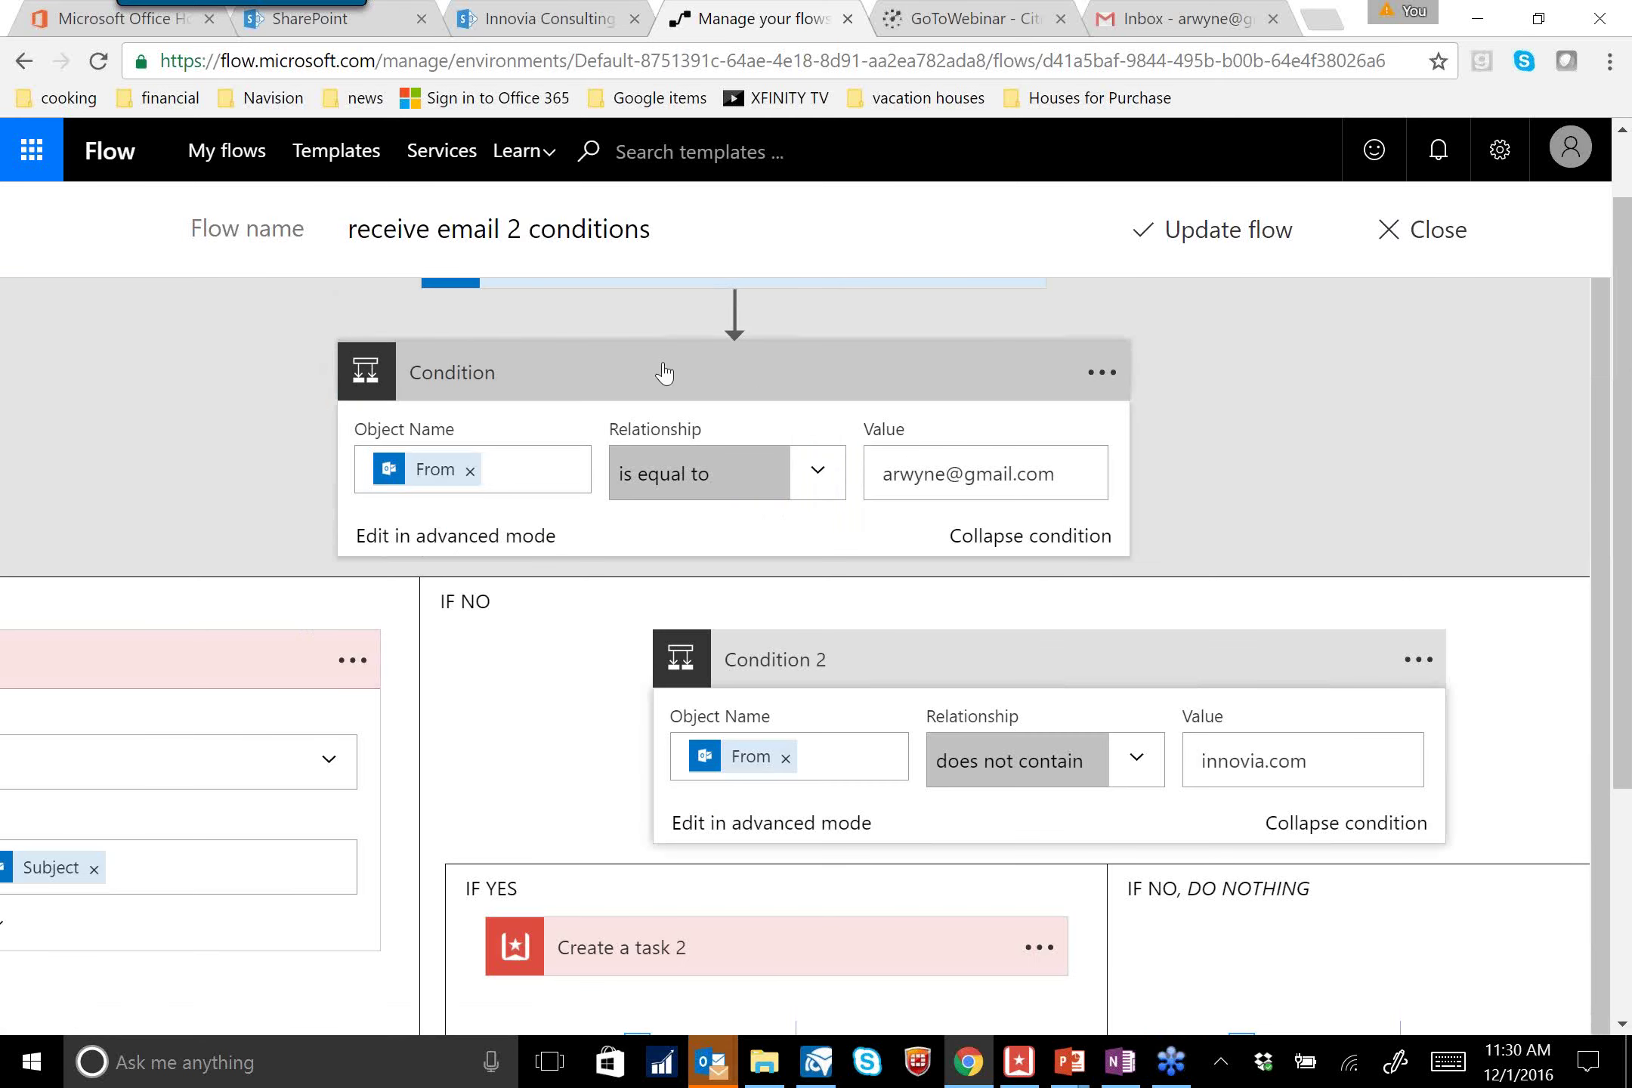
{"action": "triple_click", "coordinate": [486, 603]}
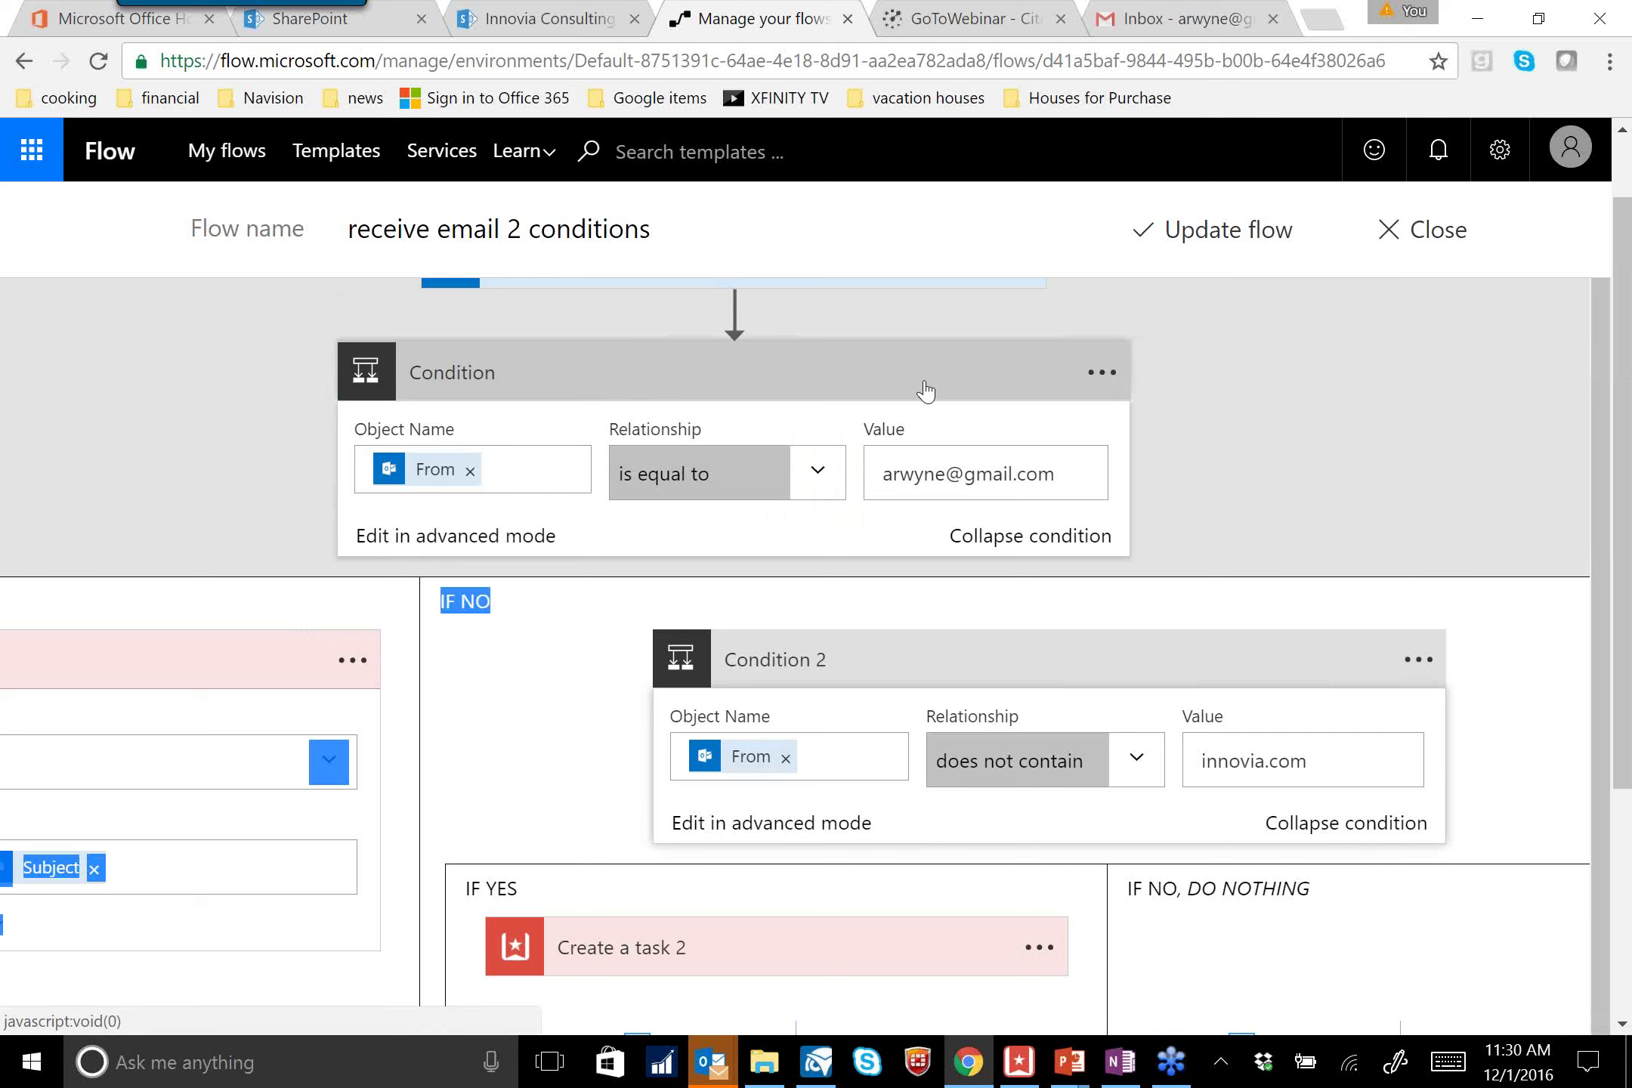
{"action": "scroll", "coordinate": [925, 390], "scroll_direction": "up", "scroll_amount": 1}
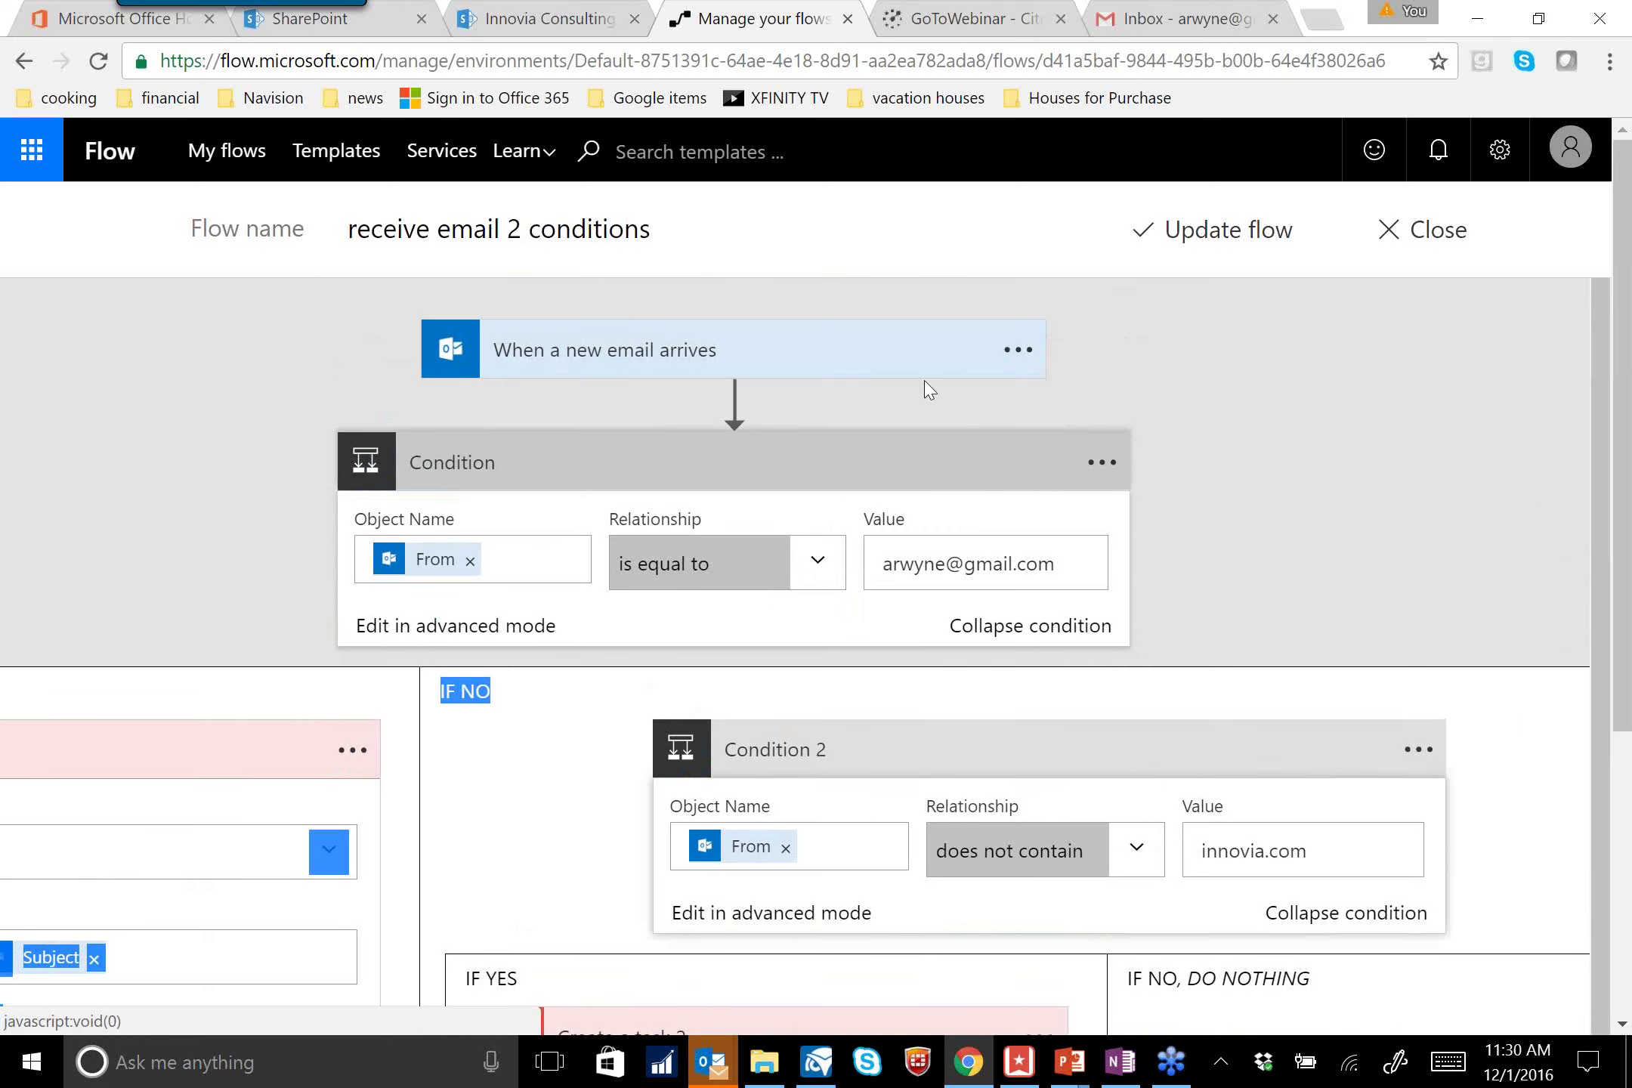
Close the receive email 2 conditions flow and look over the flows listed in My flows
{"action": "left_click", "coordinate": [1424, 236]}
{"action": "left_click", "coordinate": [913, 257]}
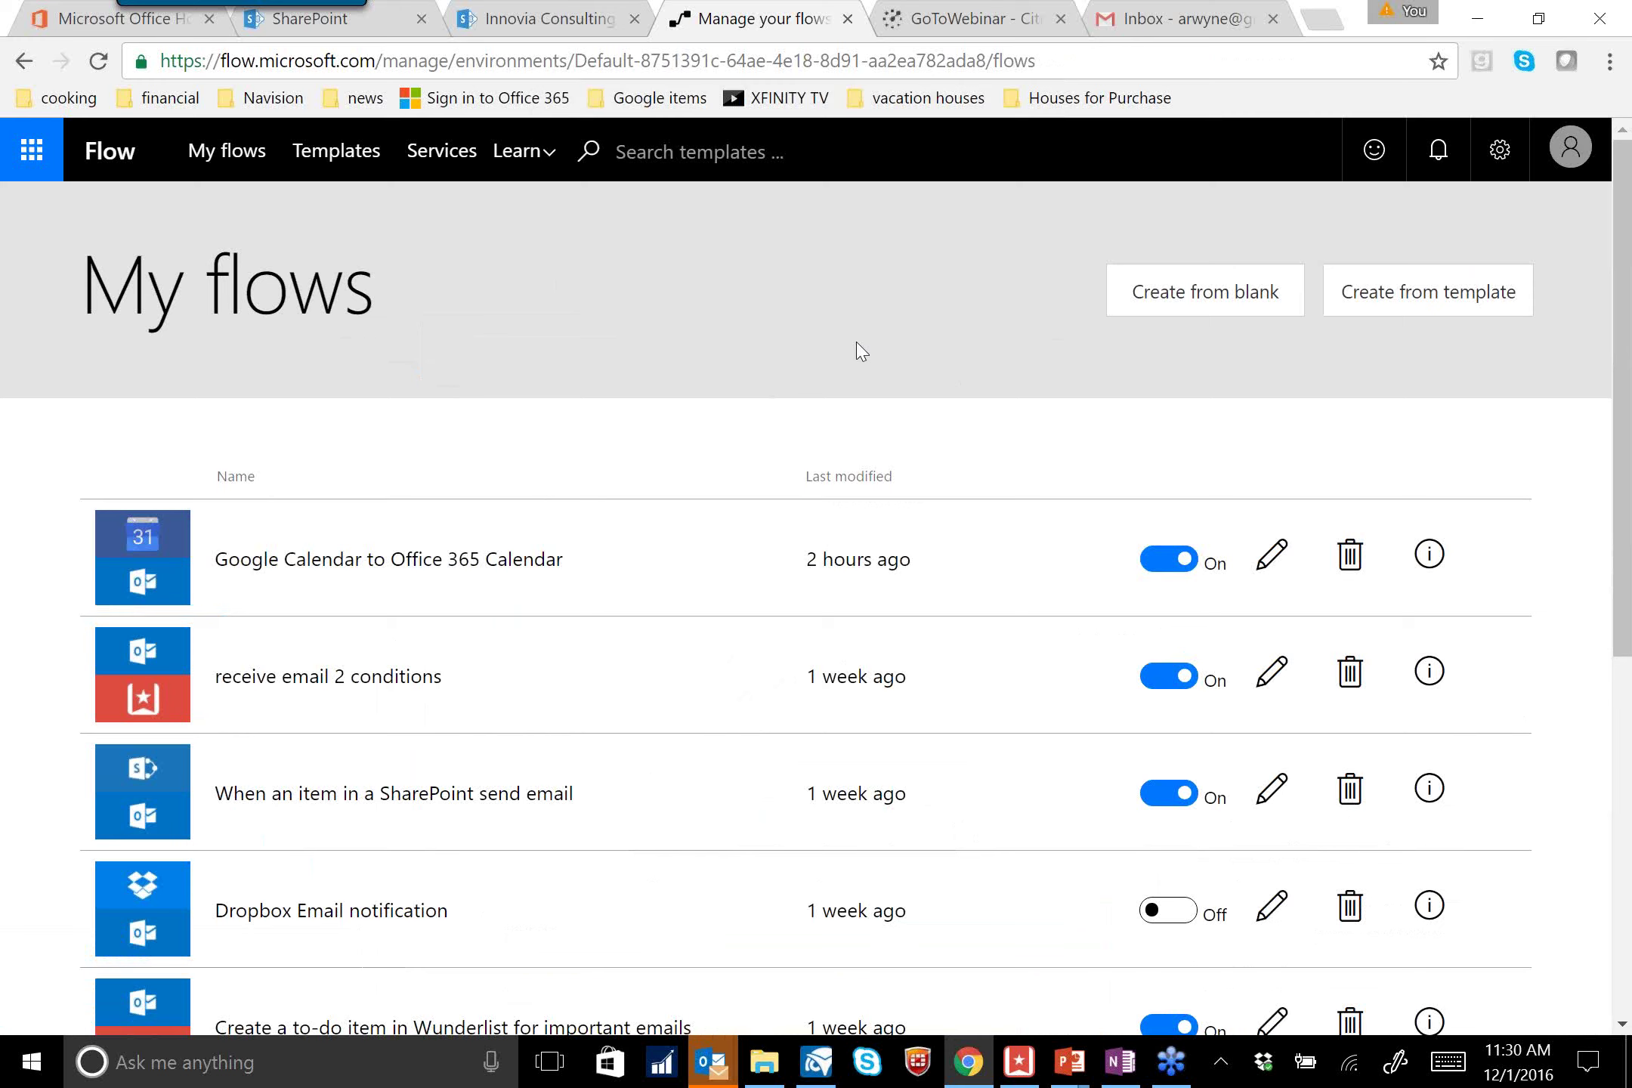
{"action": "scroll", "coordinate": [865, 355], "scroll_direction": "down", "scroll_amount": 3}
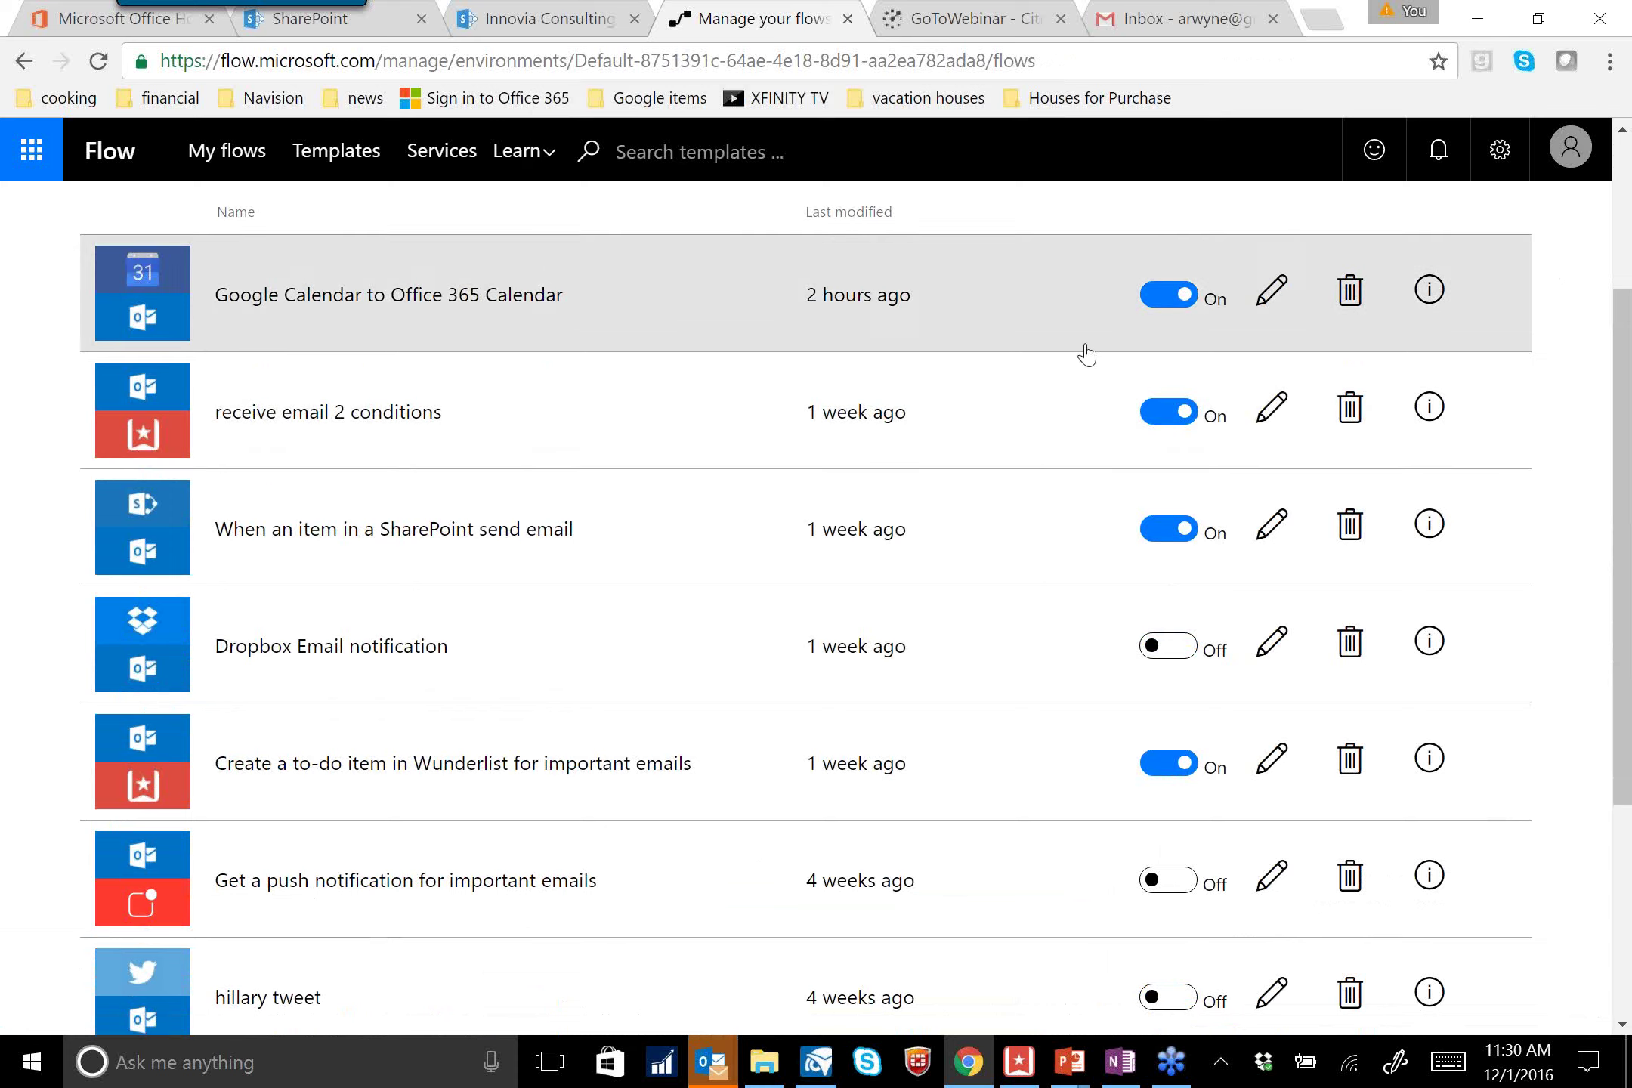
{"action": "scroll", "coordinate": [1029, 422], "scroll_direction": "up", "scroll_amount": 3}
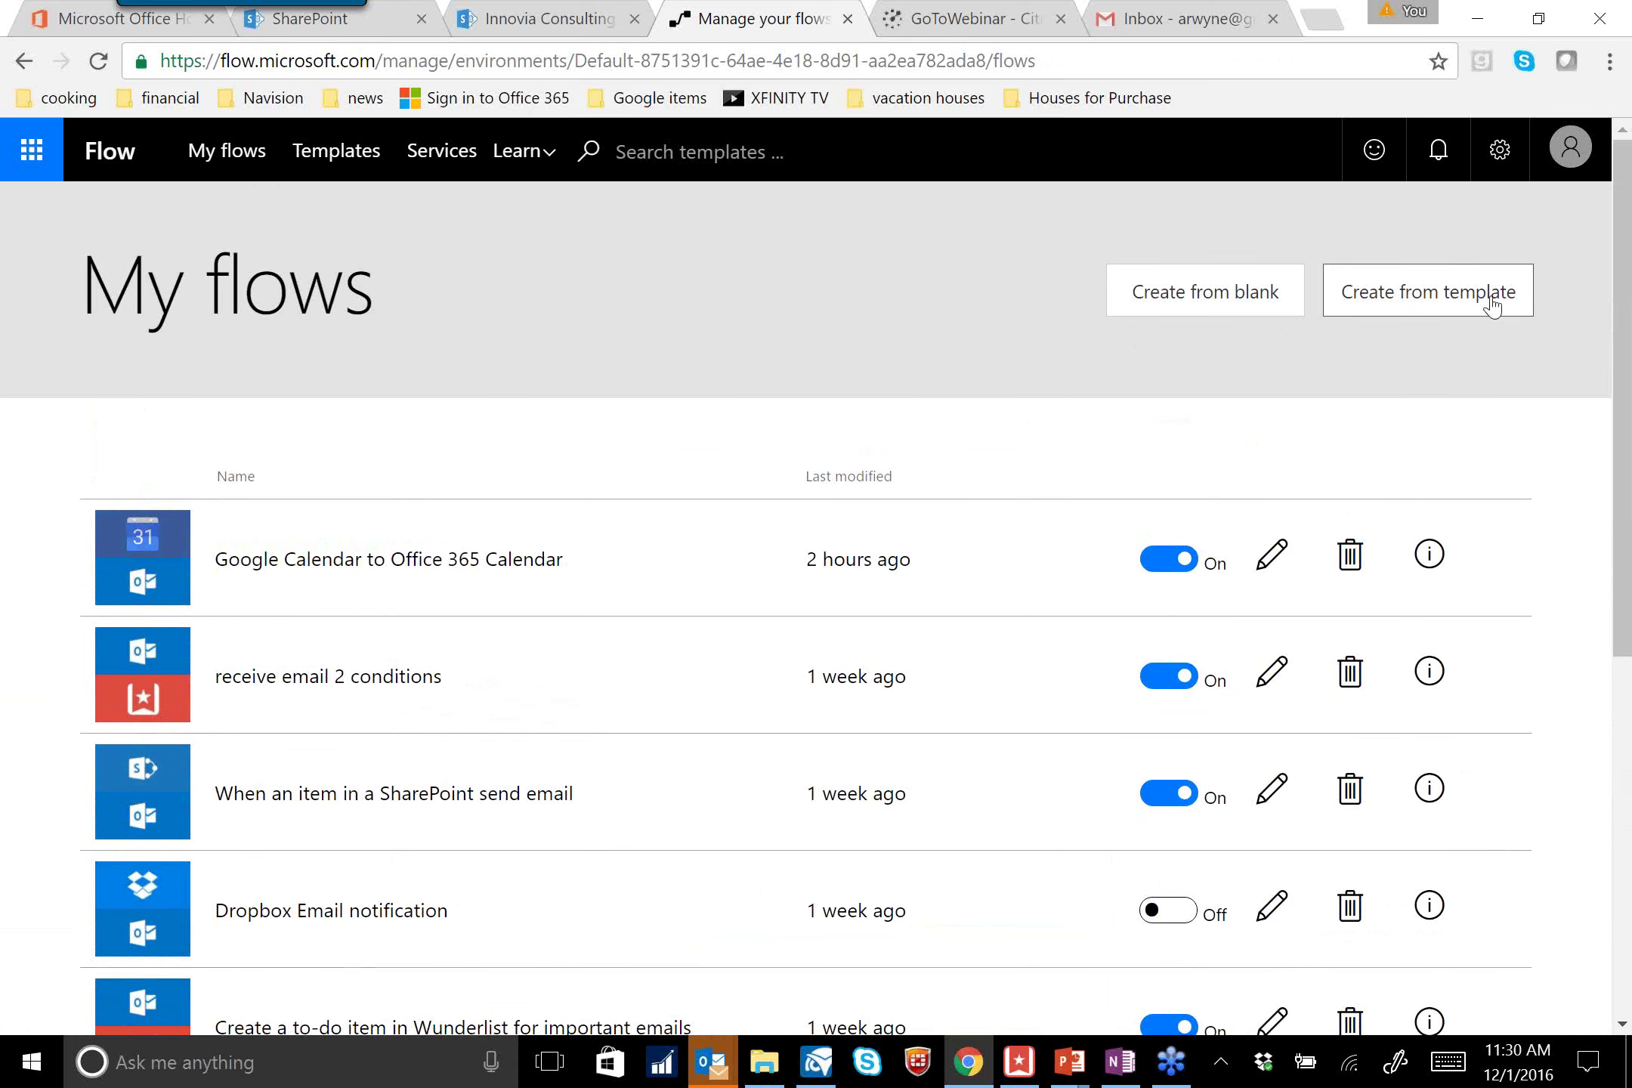
Open the template gallery for creating a flow and view its category filter and sorting options
{"action": "left_click", "coordinate": [1469, 296]}
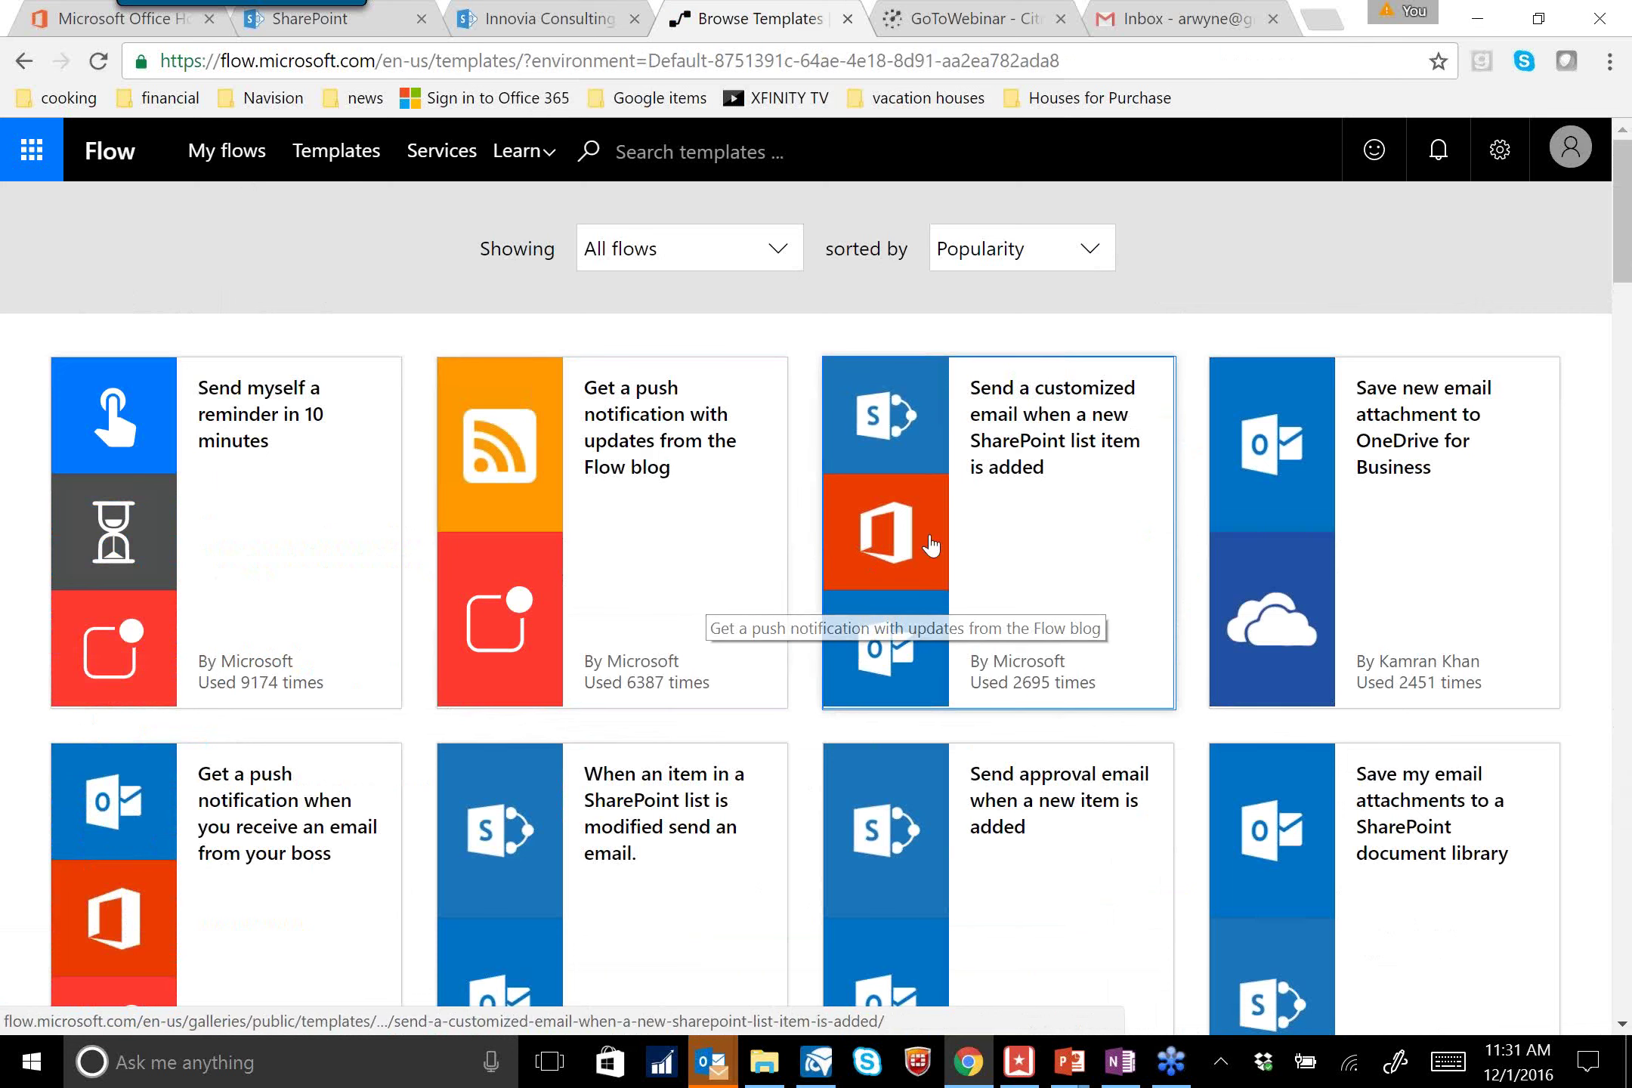
{"action": "left_click", "coordinate": [771, 263]}
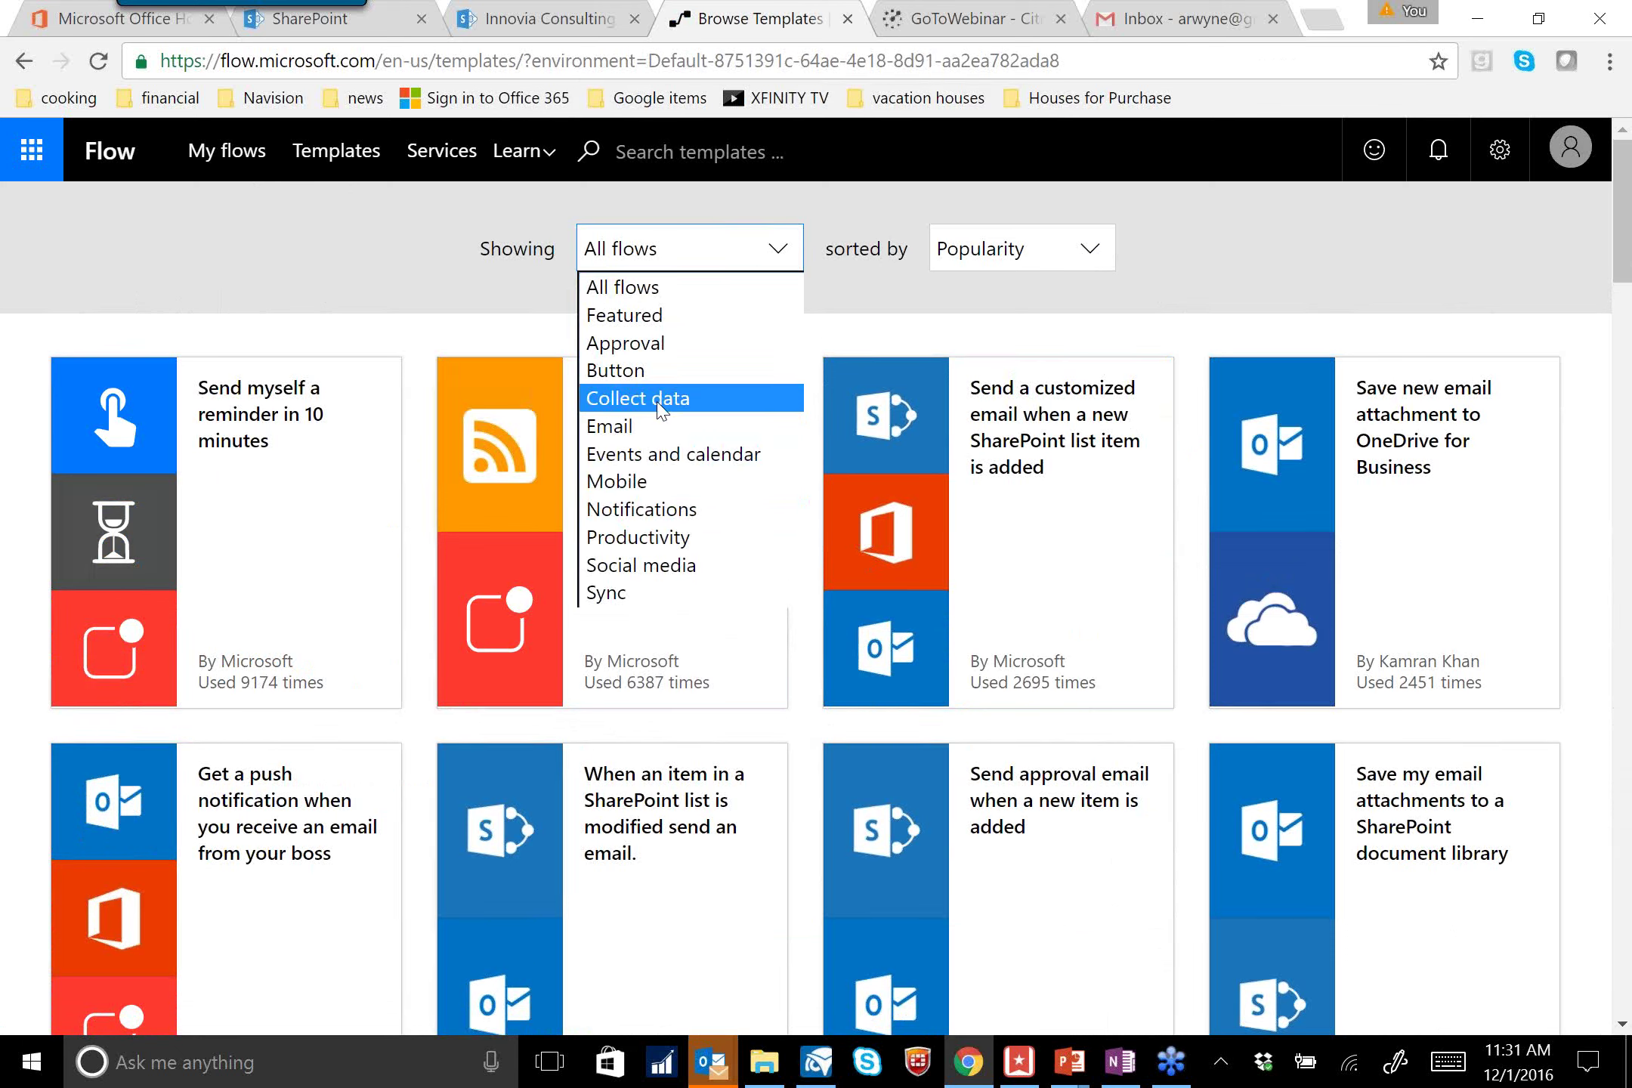
{"action": "left_click", "coordinate": [1180, 261]}
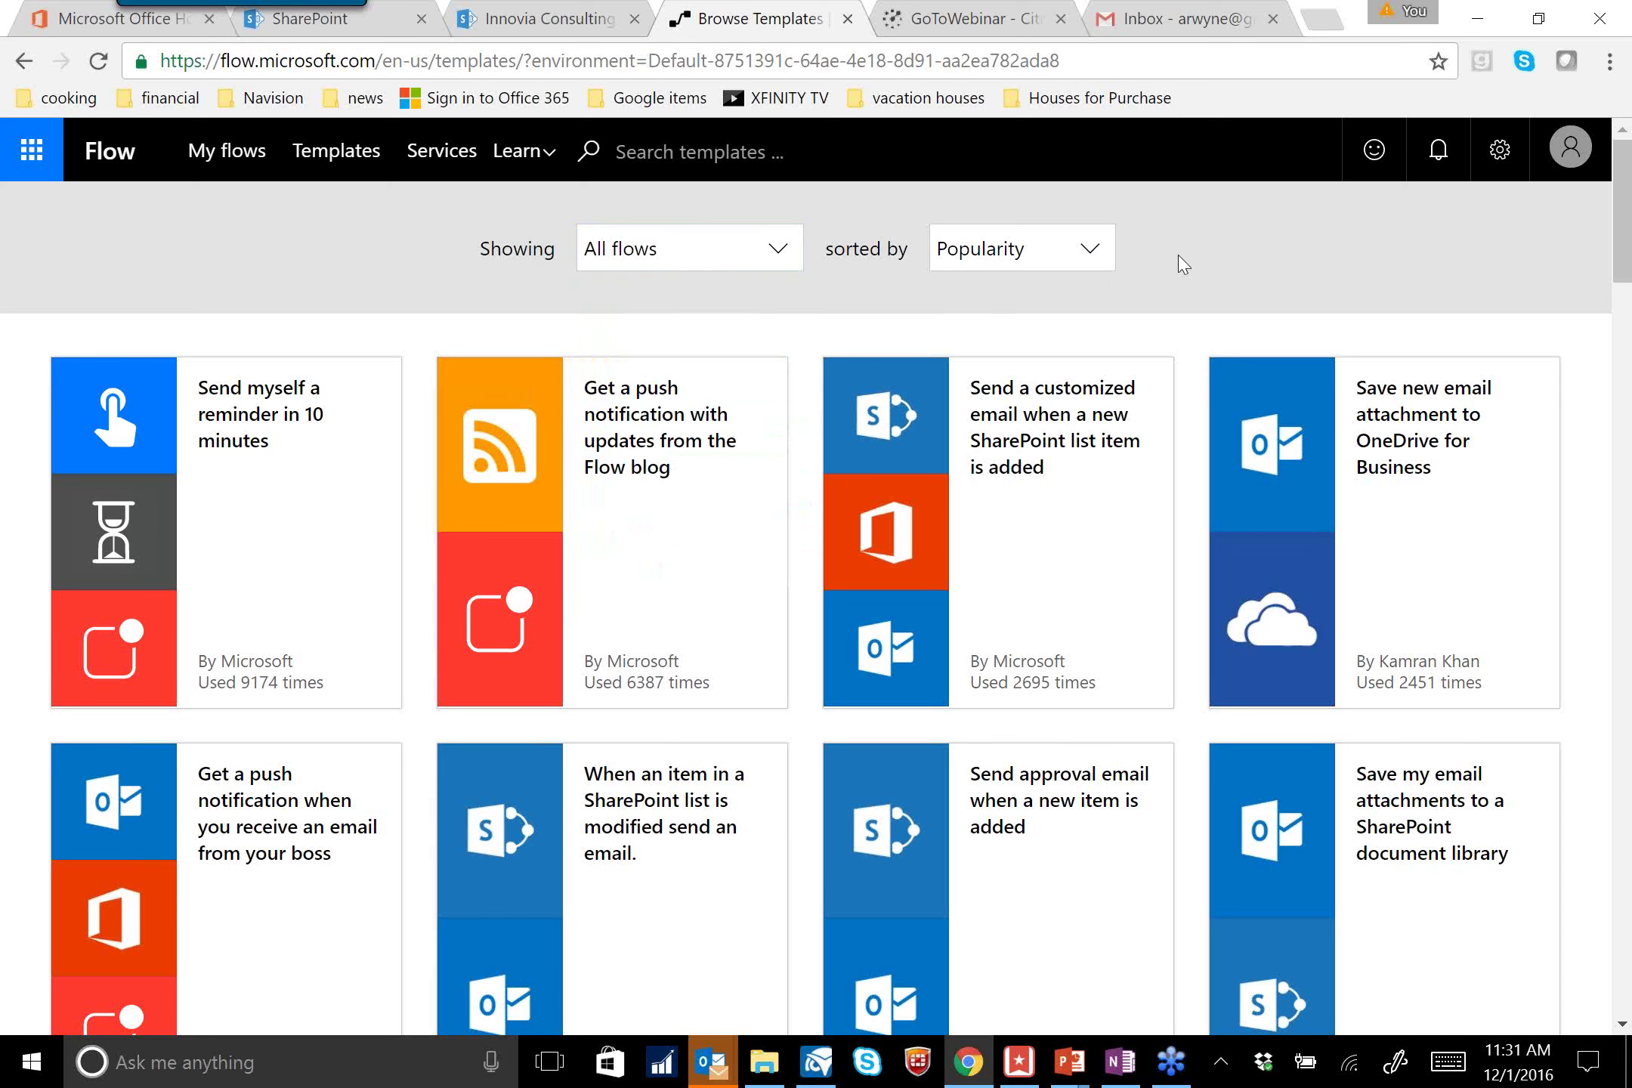
{"action": "left_click", "coordinate": [1092, 254]}
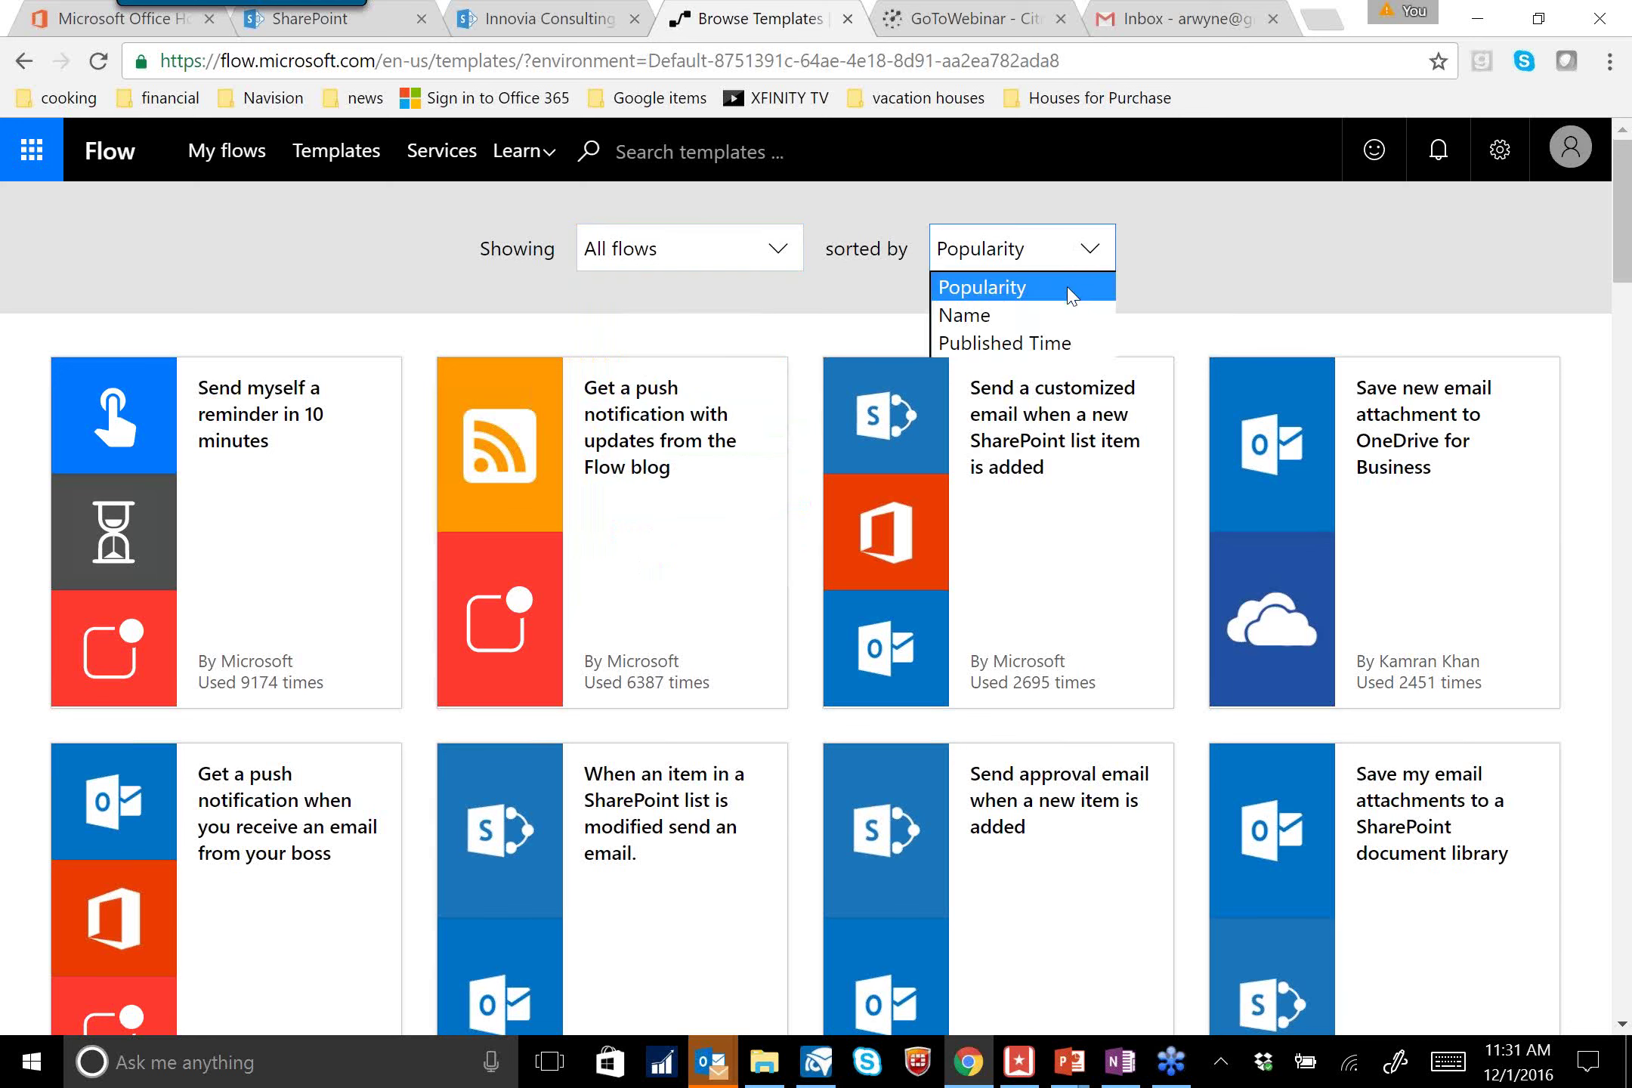
{"action": "left_click", "coordinate": [1211, 272]}
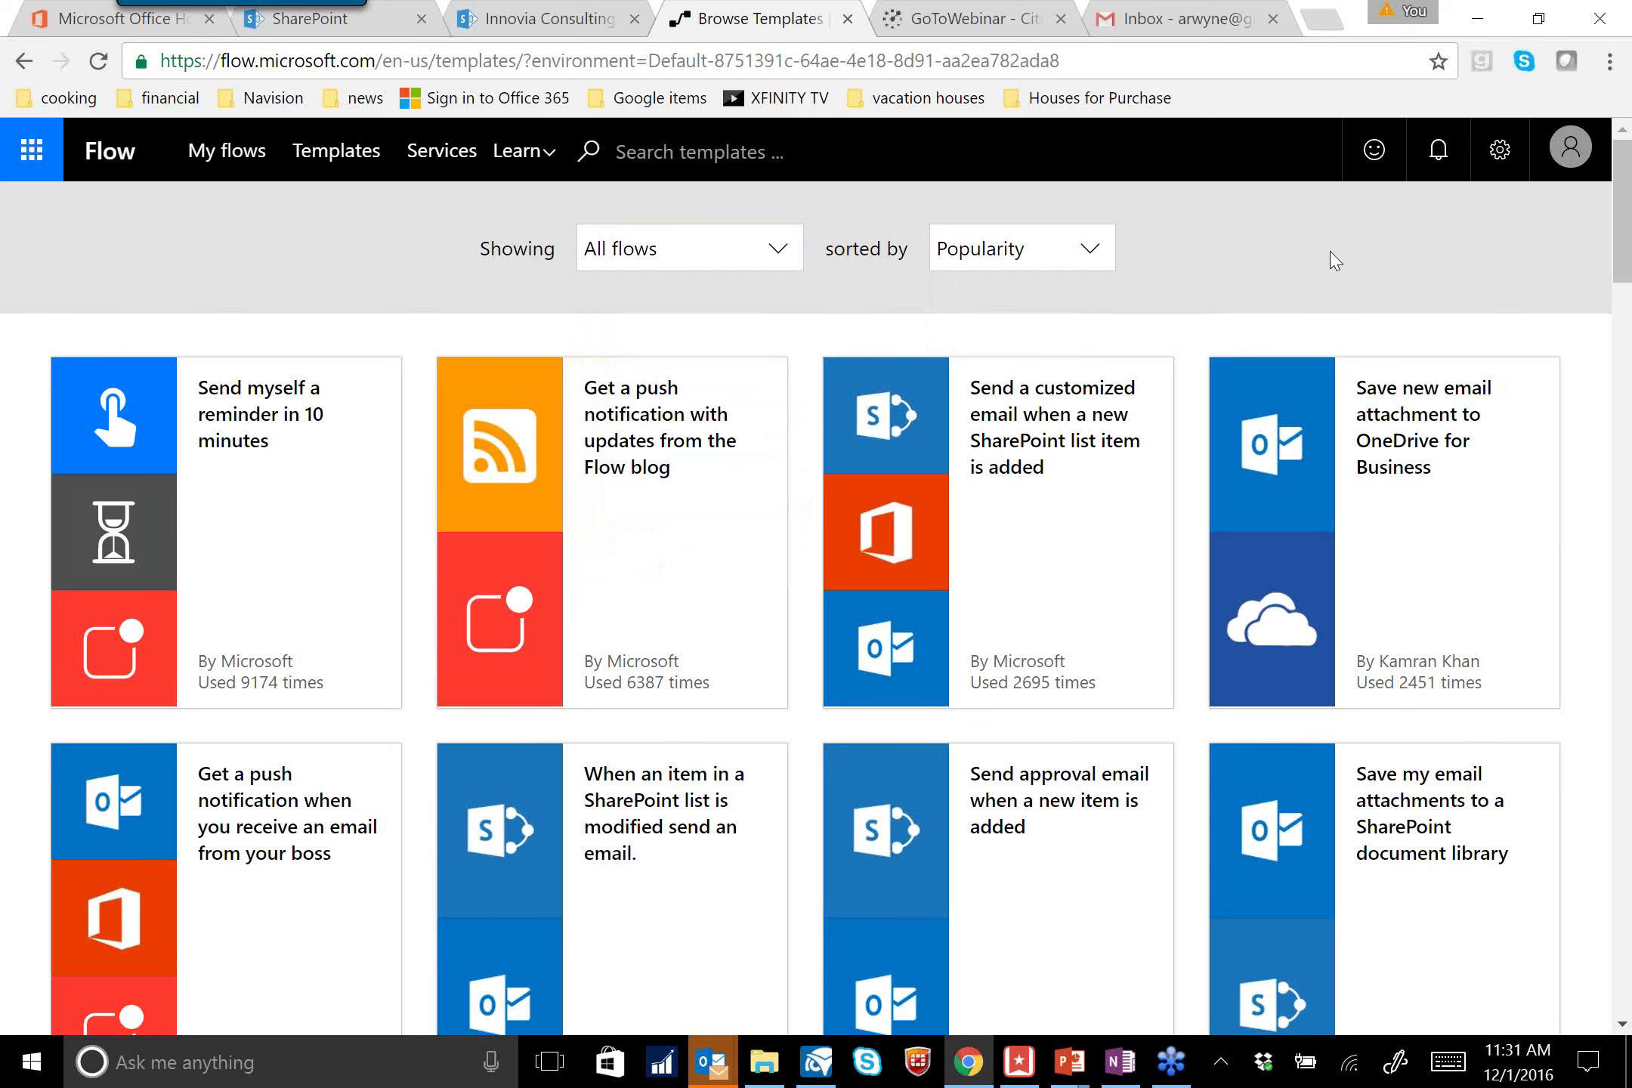
Search the templates for "dropbox" and browse the matching templates
{"action": "left_click", "coordinate": [742, 149]}
{"action": "type", "text": "dro"}
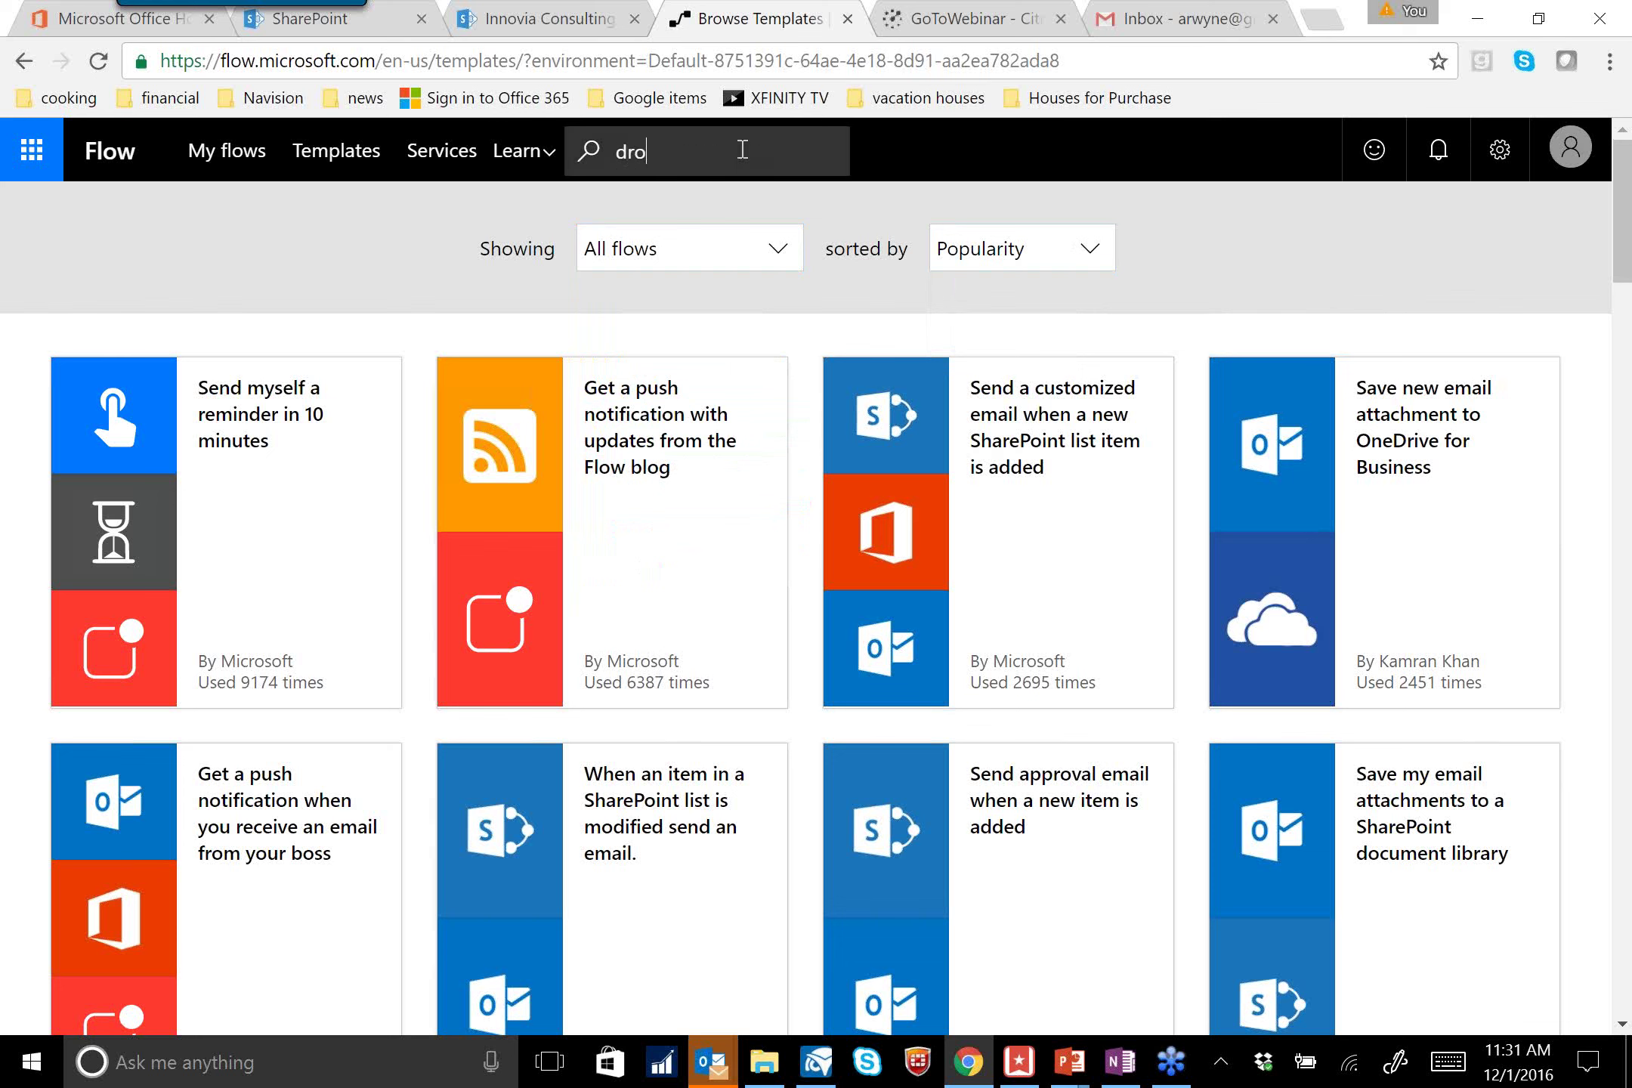
{"action": "type", "text": "pbox"}
{"action": "key", "text": "Return"}
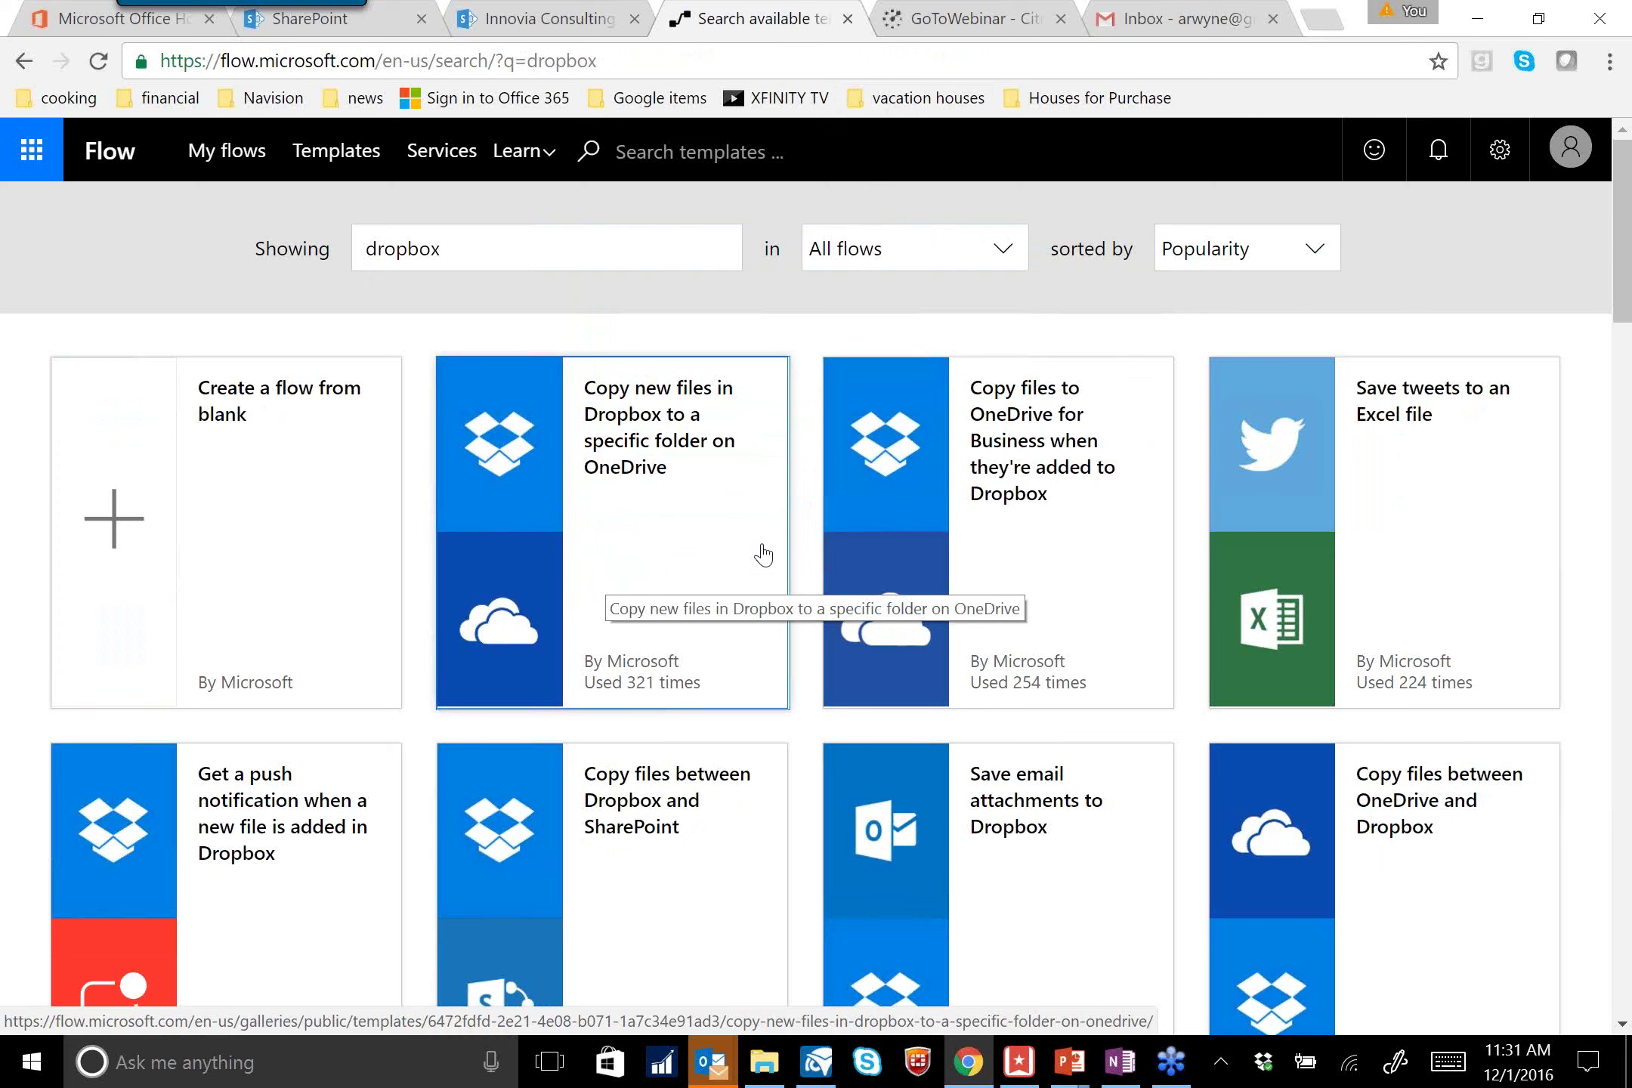
{"action": "scroll", "coordinate": [763, 555], "scroll_direction": "down", "scroll_amount": 2}
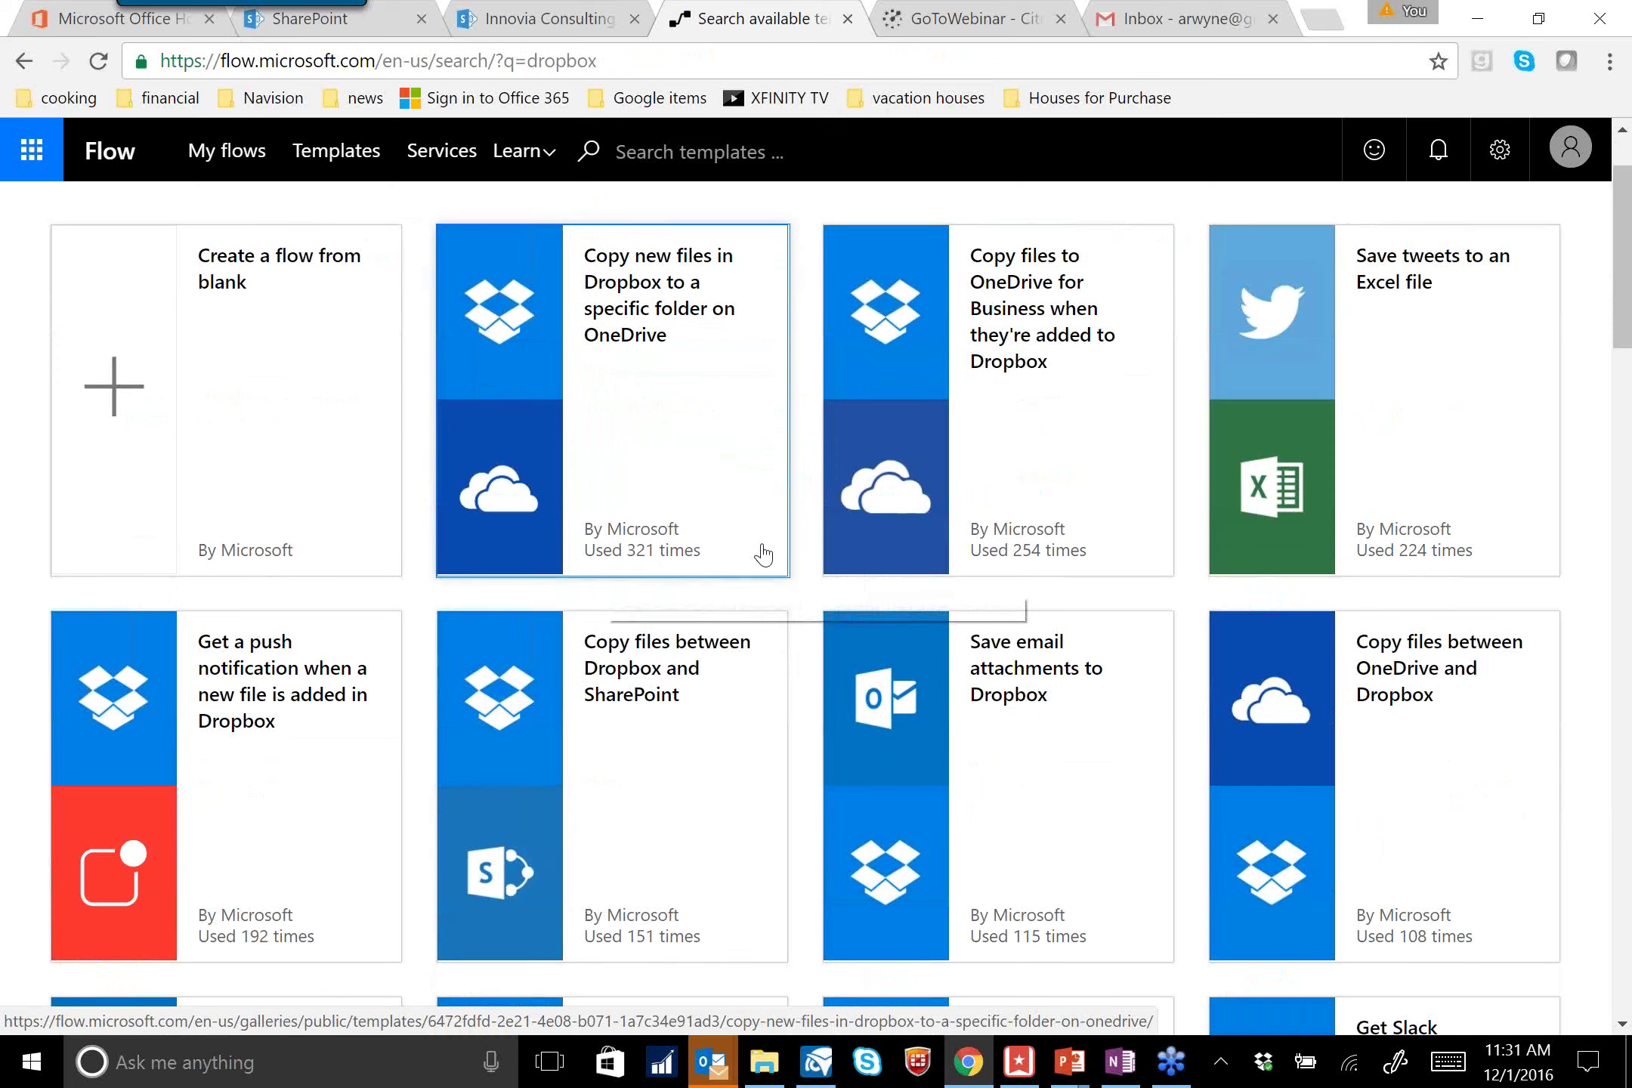
{"action": "scroll", "coordinate": [667, 732], "scroll_direction": "down", "scroll_amount": 1}
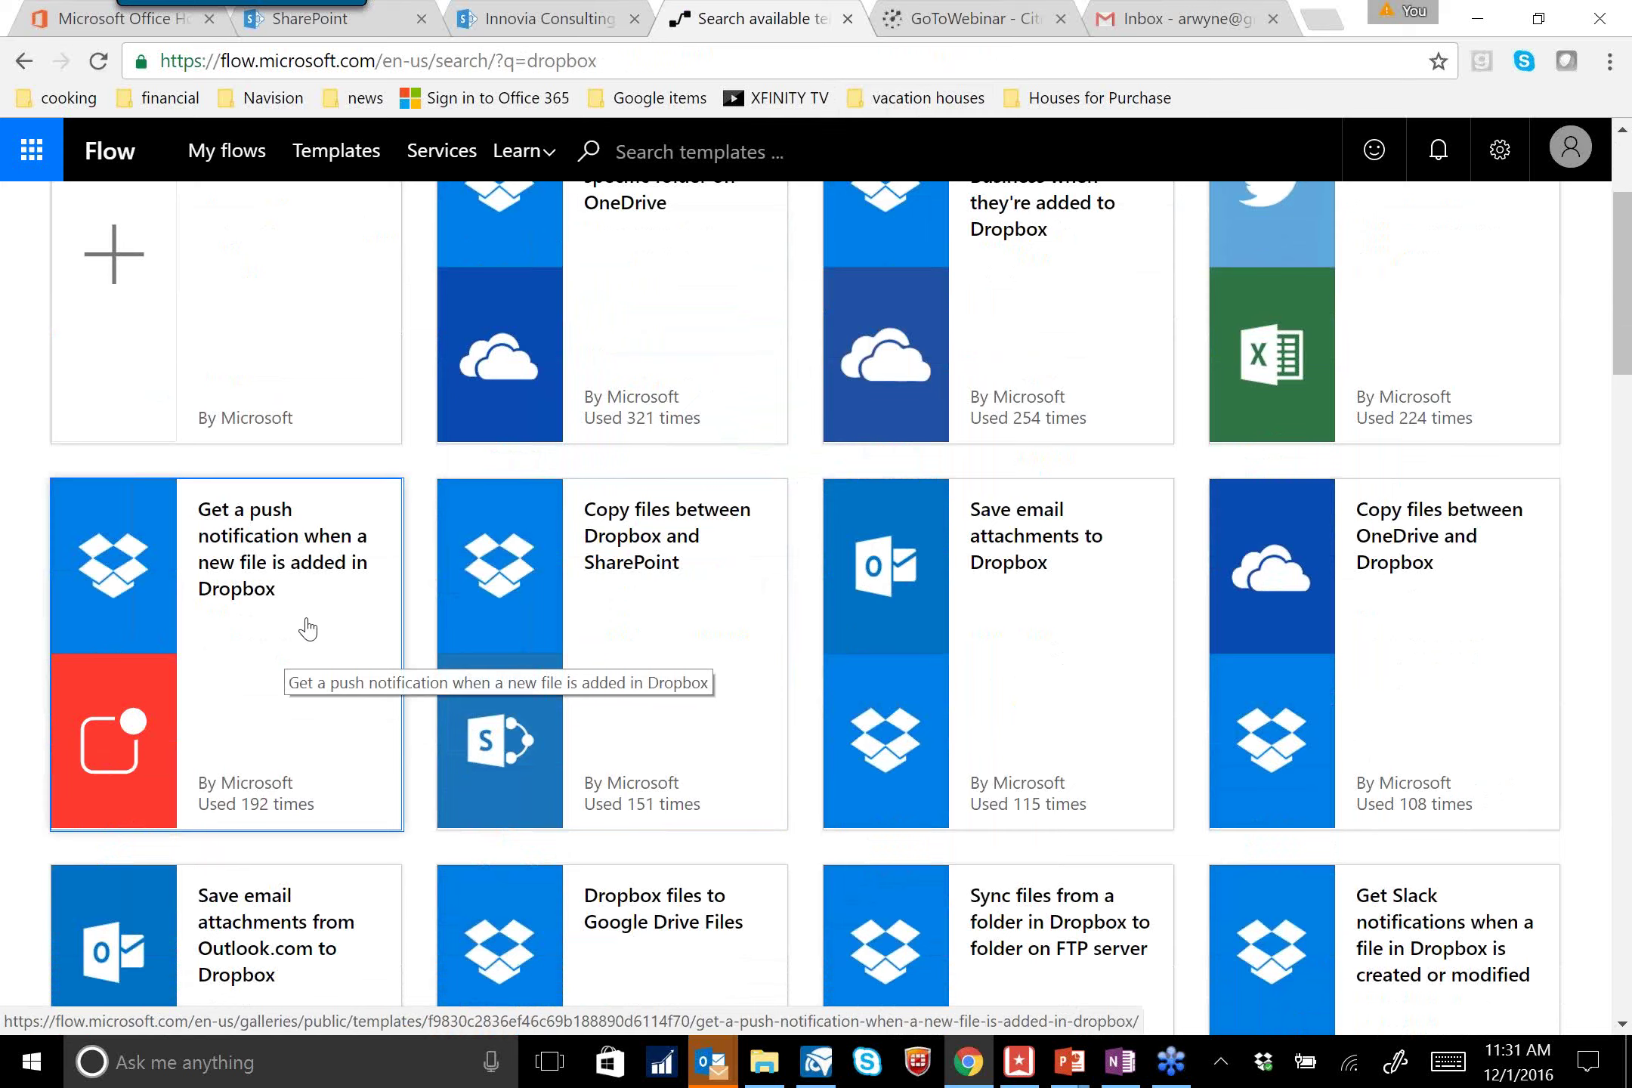
{"action": "scroll", "coordinate": [307, 629], "scroll_direction": "down", "scroll_amount": 5}
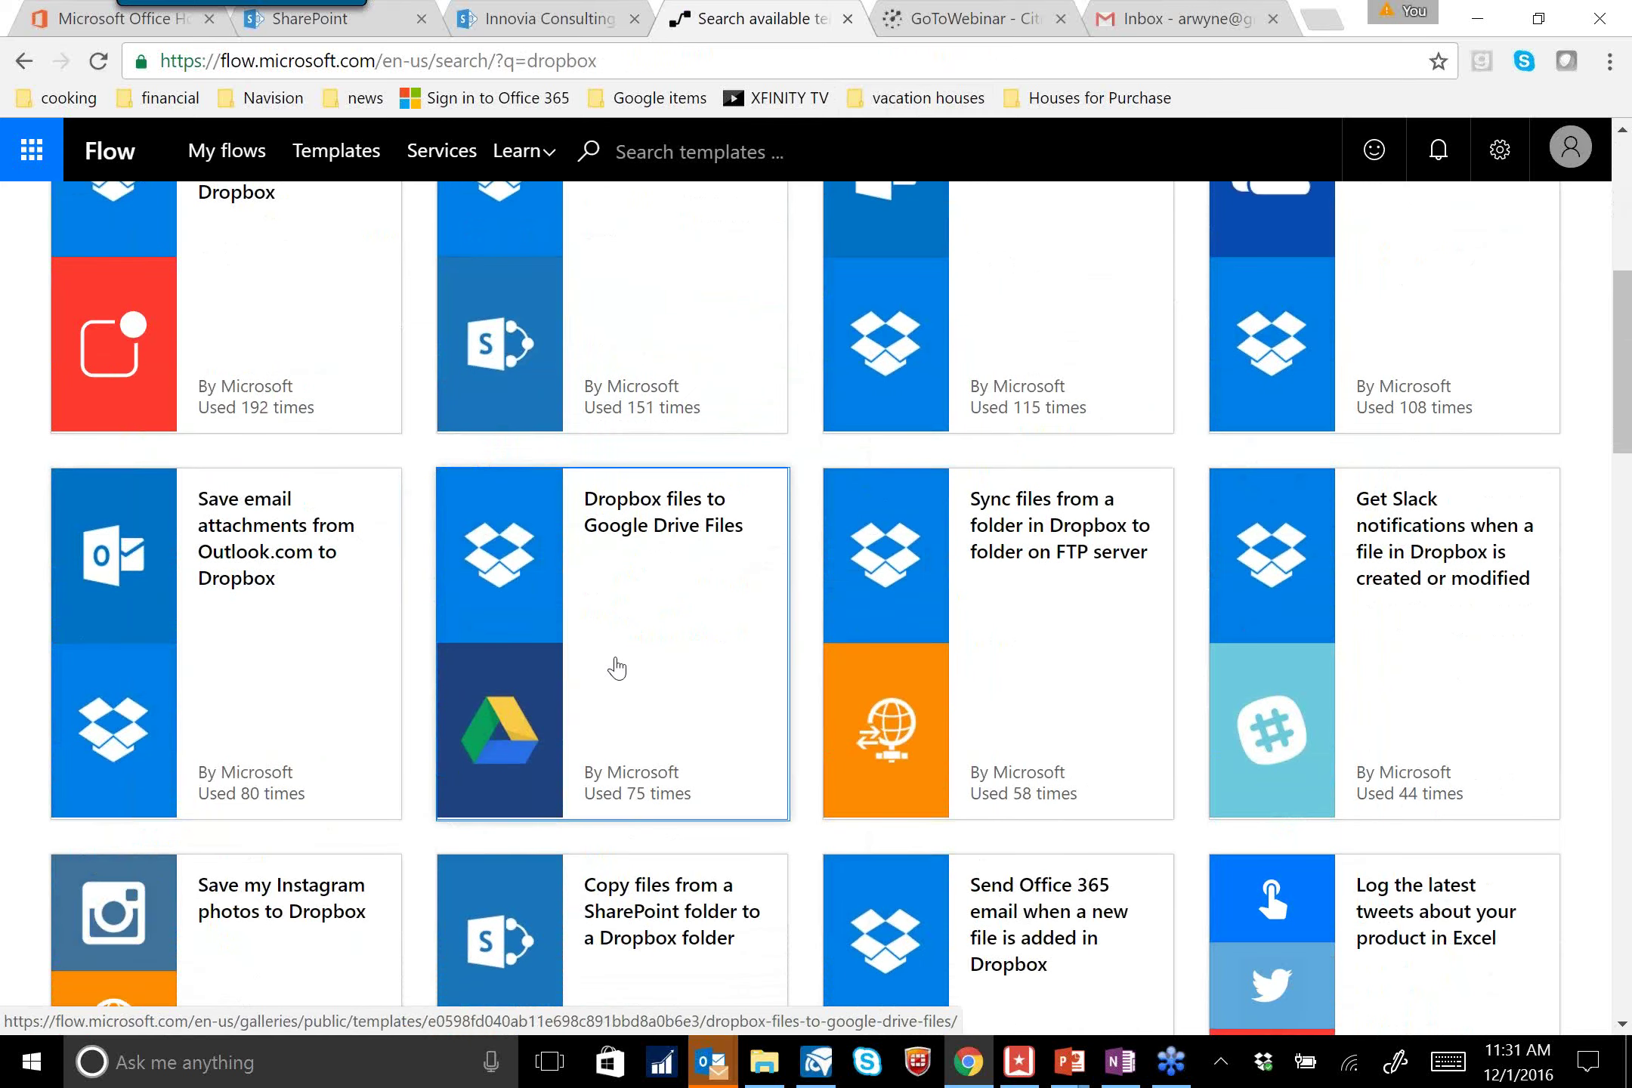
{"action": "scroll", "coordinate": [626, 656], "scroll_direction": "down", "scroll_amount": 5}
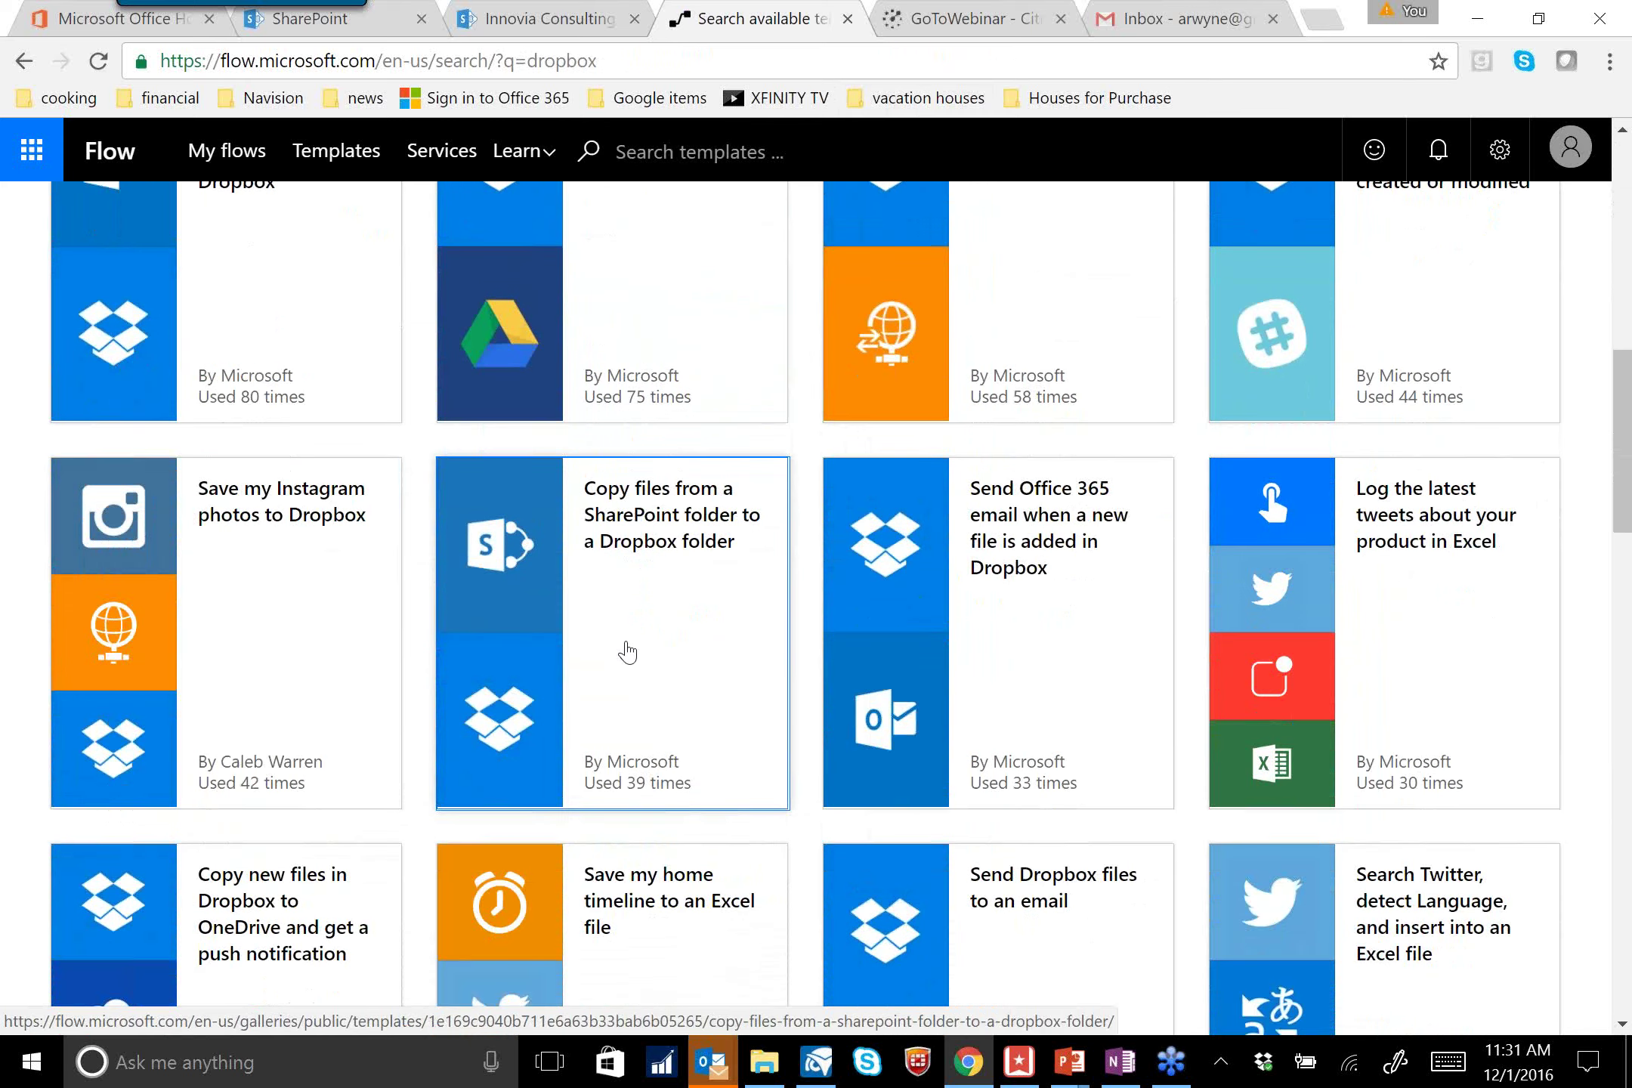
{"action": "scroll", "coordinate": [626, 652], "scroll_direction": "up", "scroll_amount": 20}
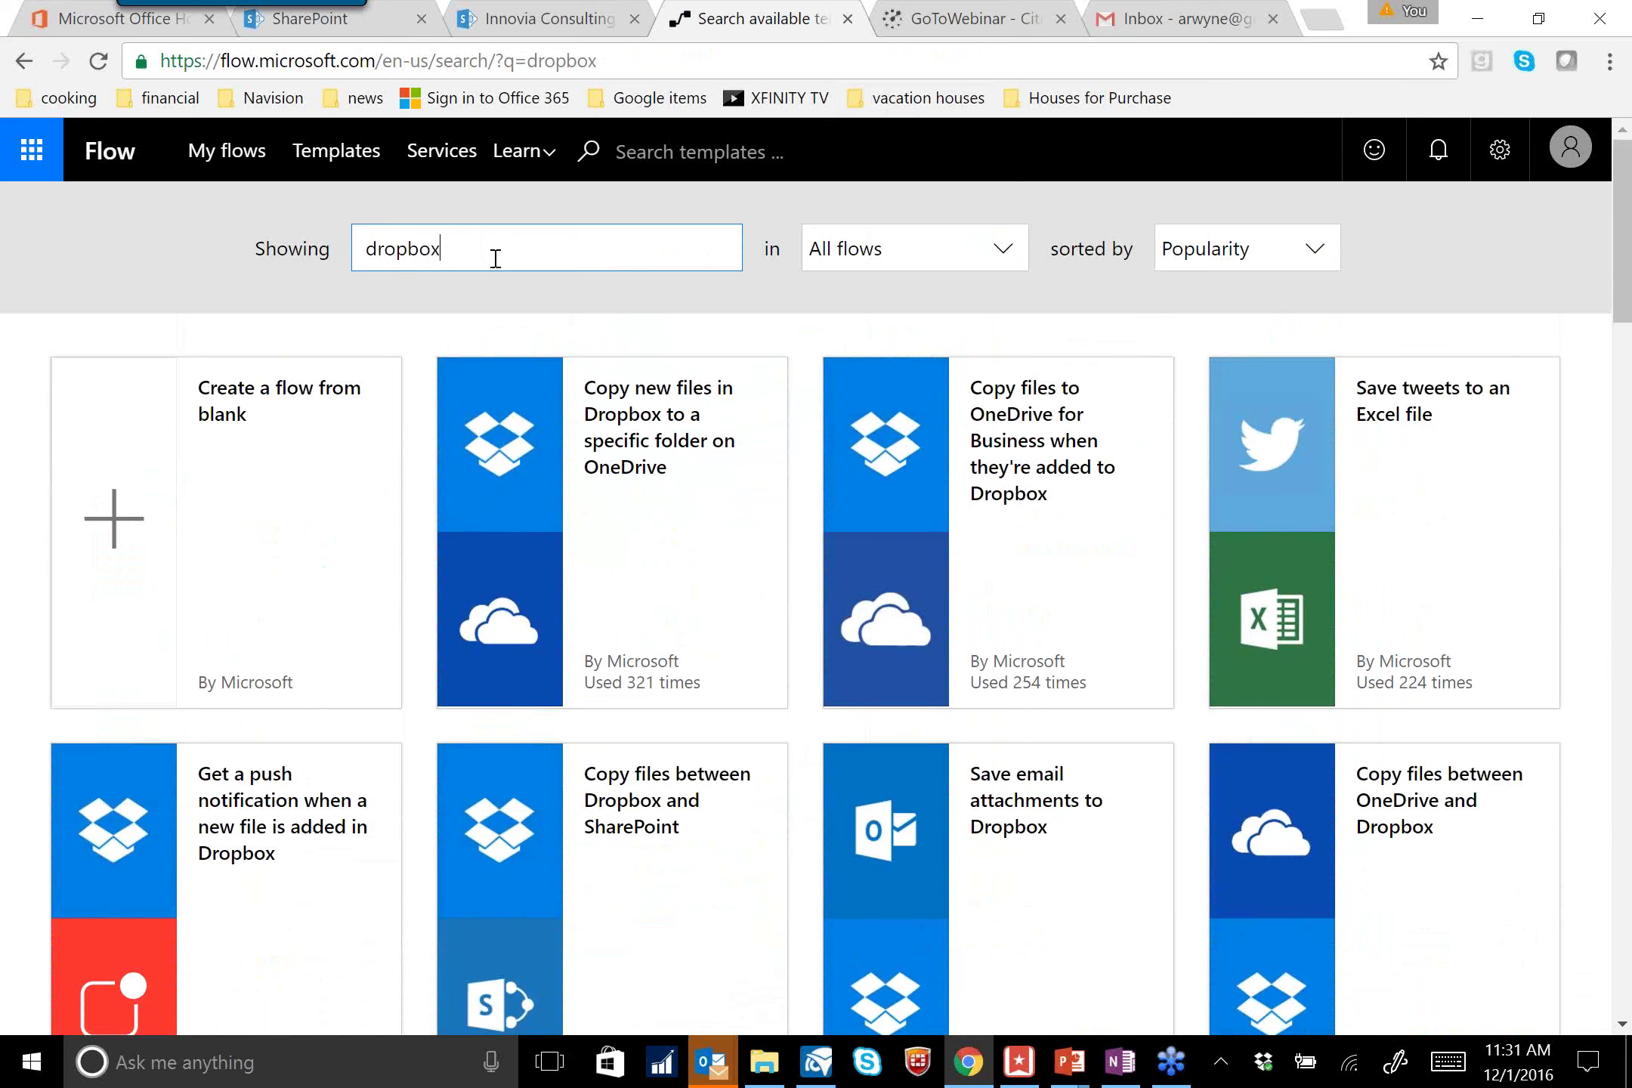
Clear the dropbox search term and review the category and sorting choices for all flows
{"action": "left_click_drag", "start_coordinate": [494, 259], "coordinate": [359, 253]}
{"action": "key", "text": "BackSpace"}
{"action": "key", "text": "Return"}
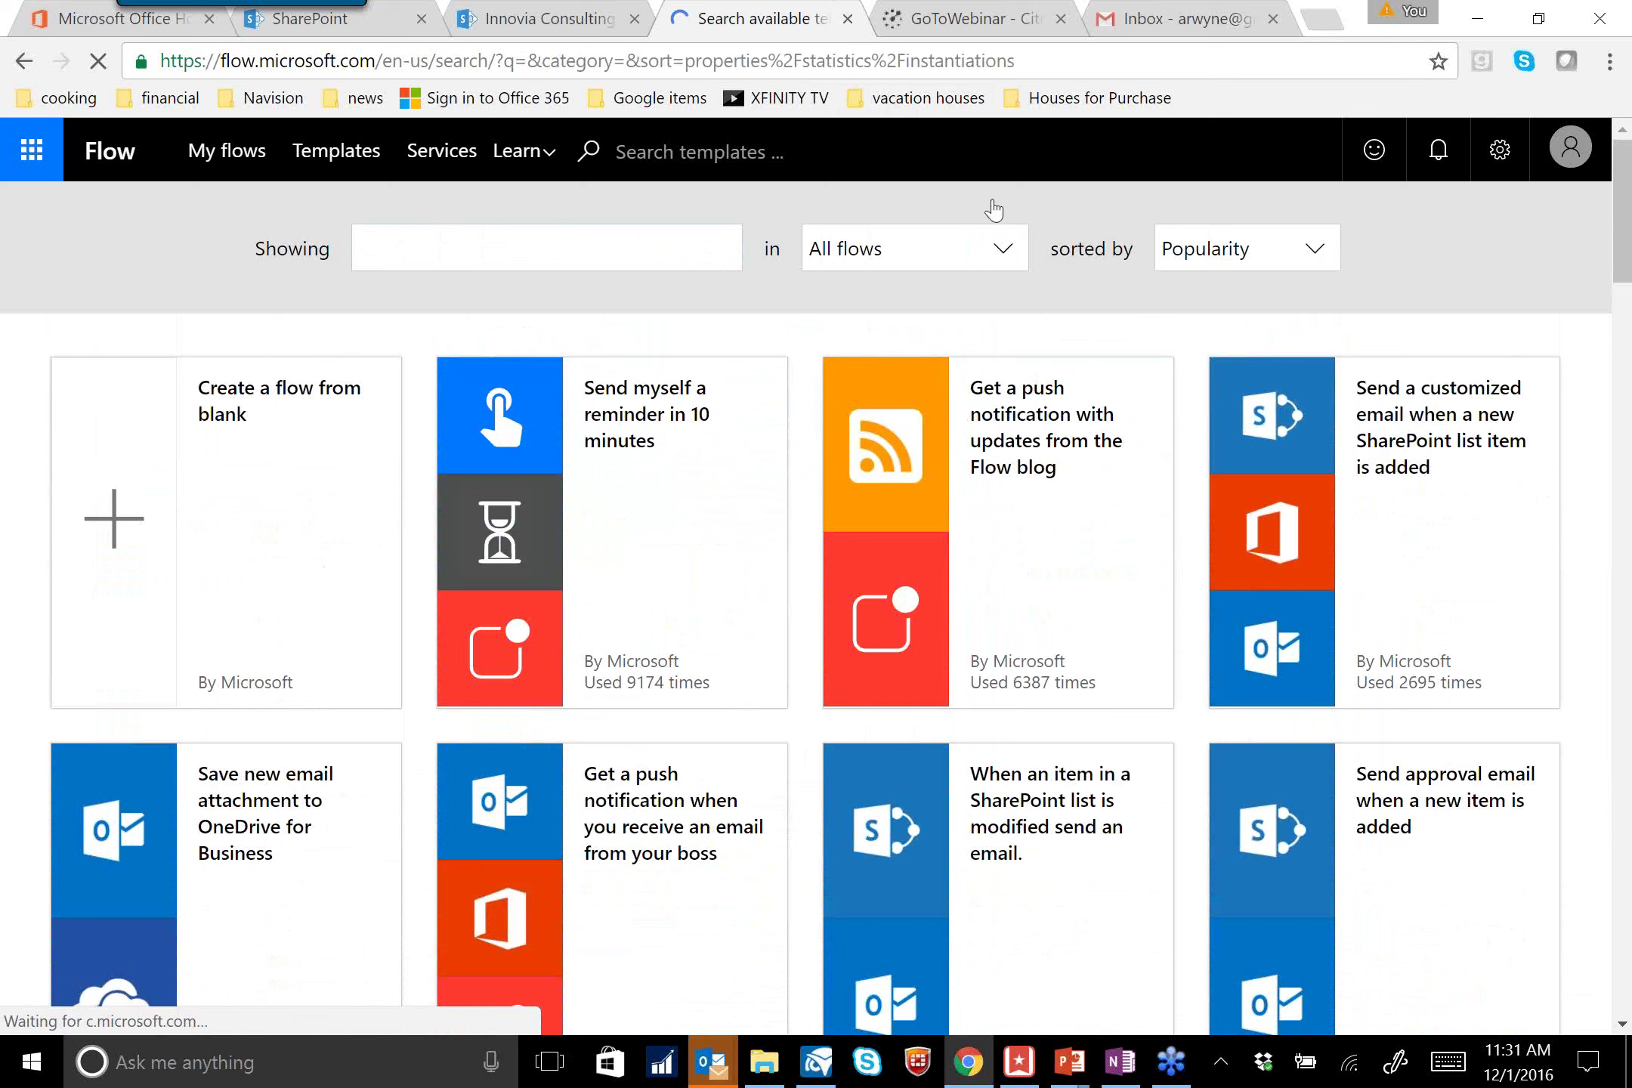
{"action": "left_click", "coordinate": [999, 261]}
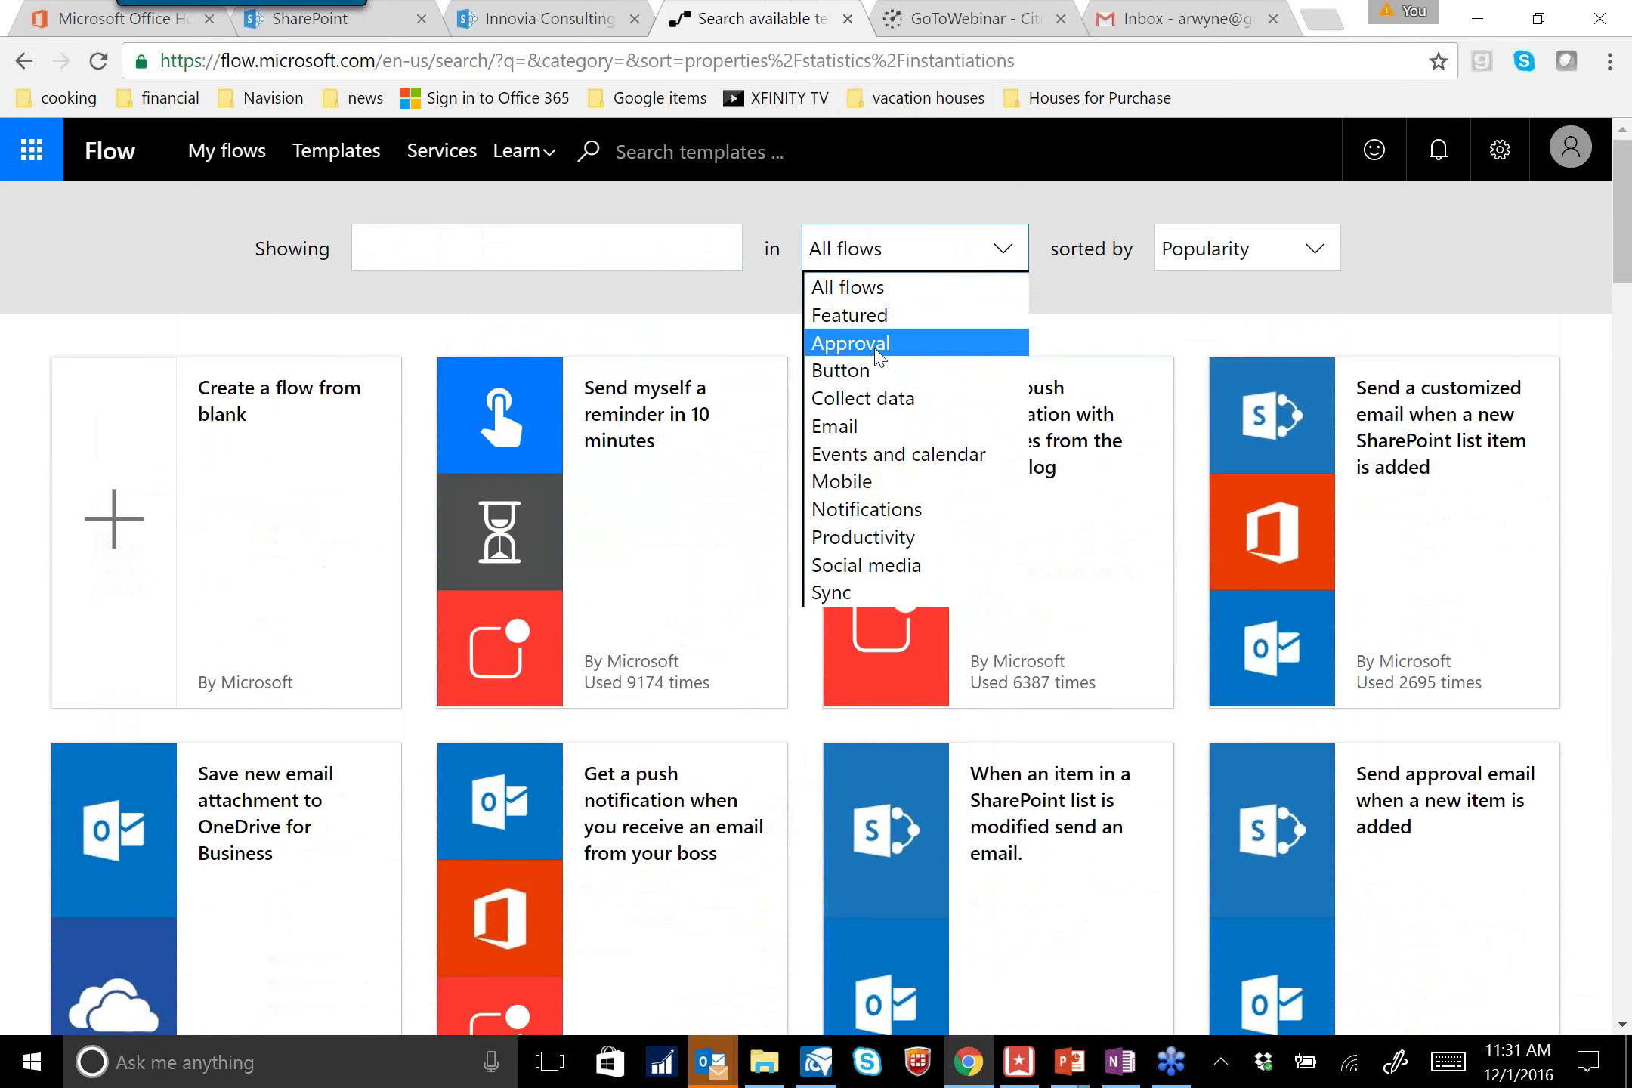
{"action": "left_click", "coordinate": [877, 294]}
{"action": "left_click", "coordinate": [1319, 261]}
{"action": "left_click", "coordinate": [673, 299]}
Return to the full template gallery and browse the most popular templates
{"action": "left_click", "coordinate": [24, 60]}
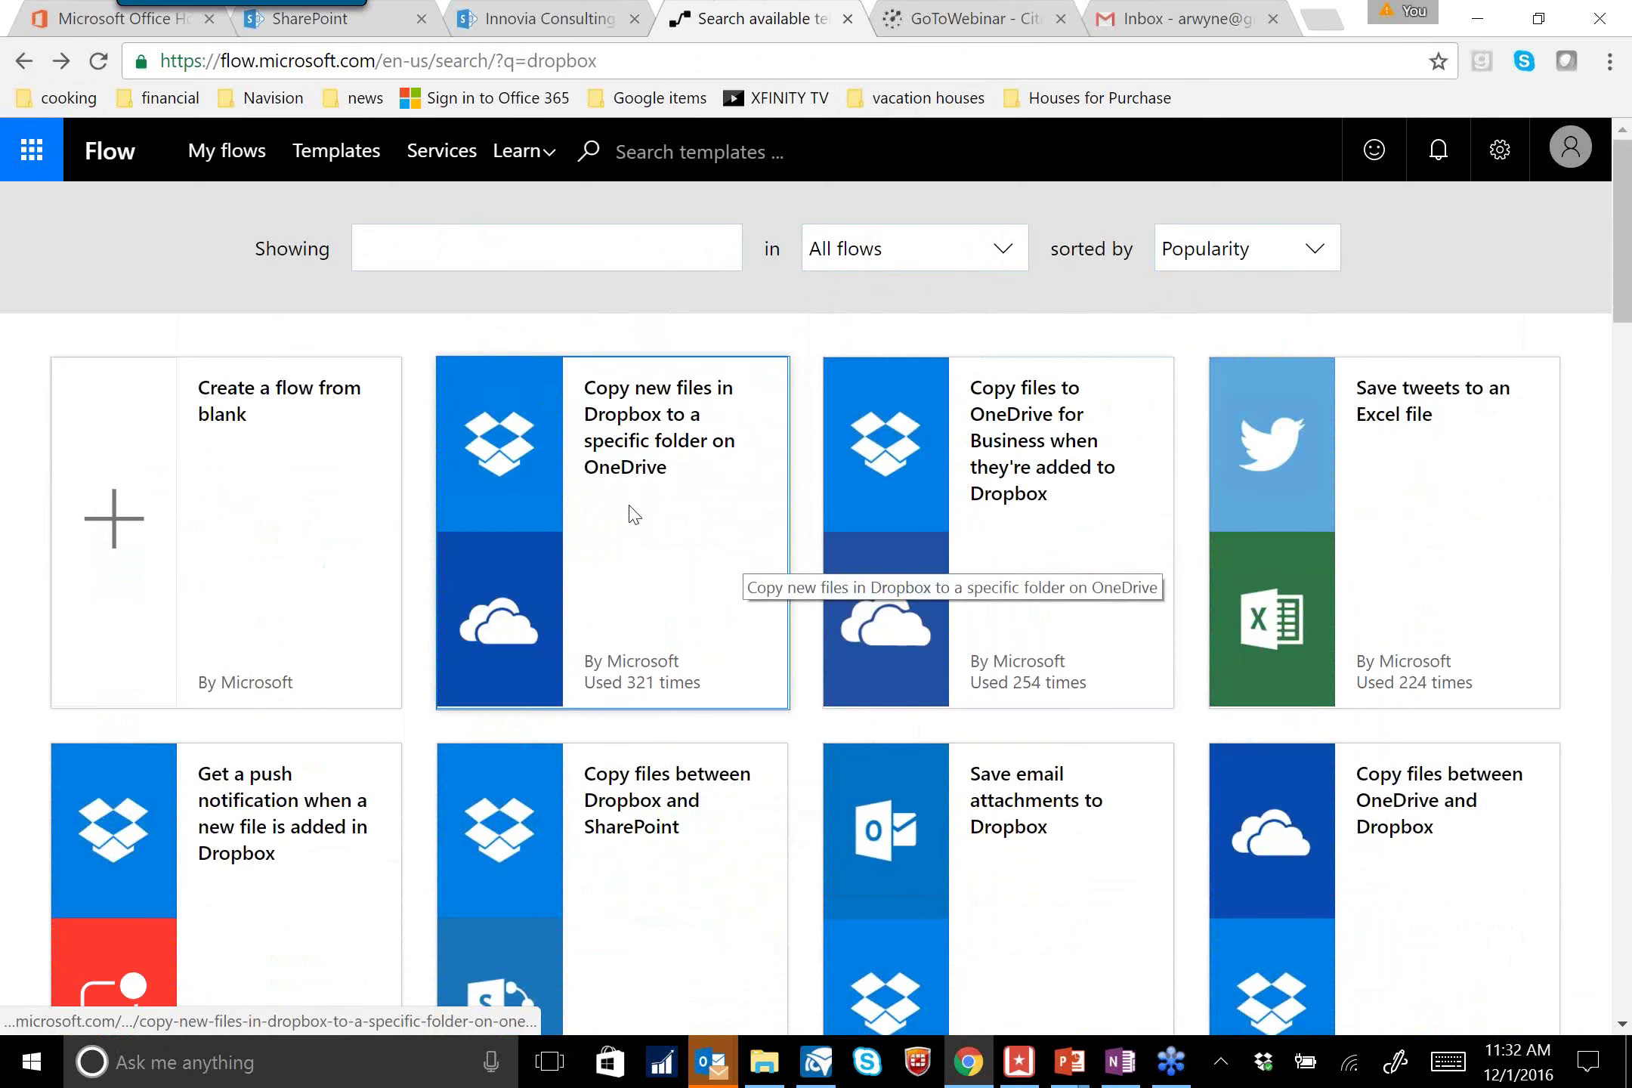
{"action": "left_click", "coordinate": [23, 62]}
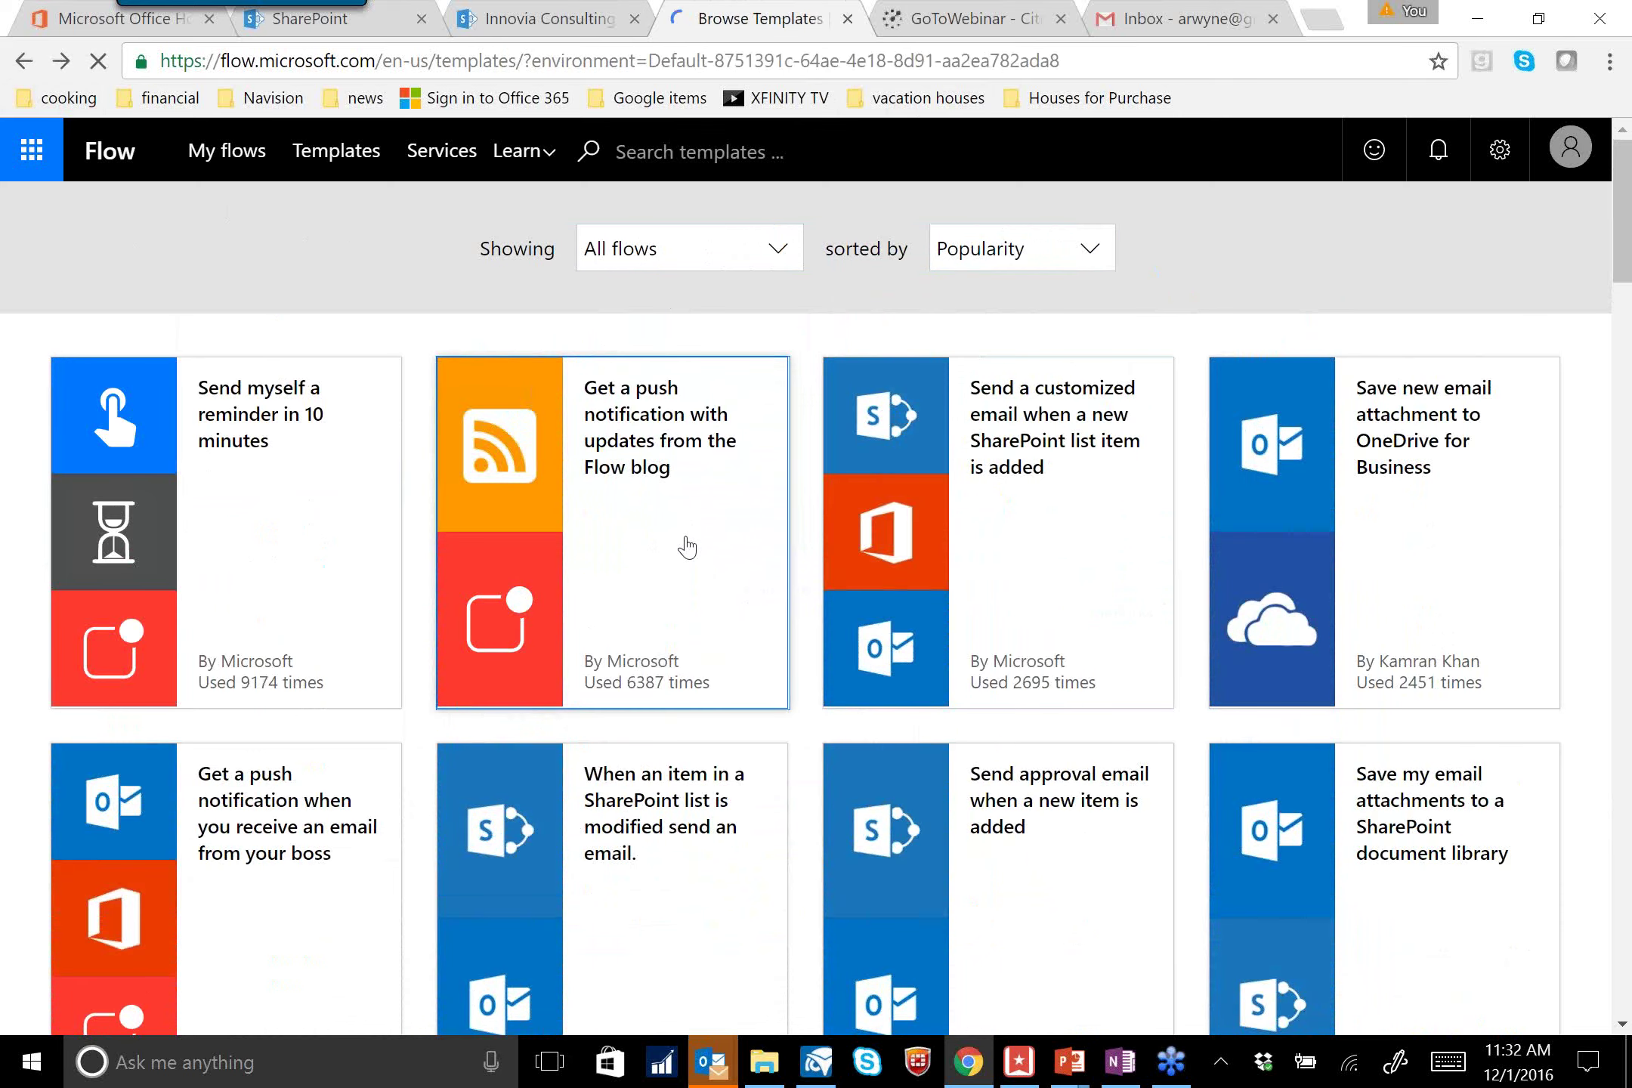
{"action": "scroll", "coordinate": [685, 546], "scroll_direction": "down", "scroll_amount": 5}
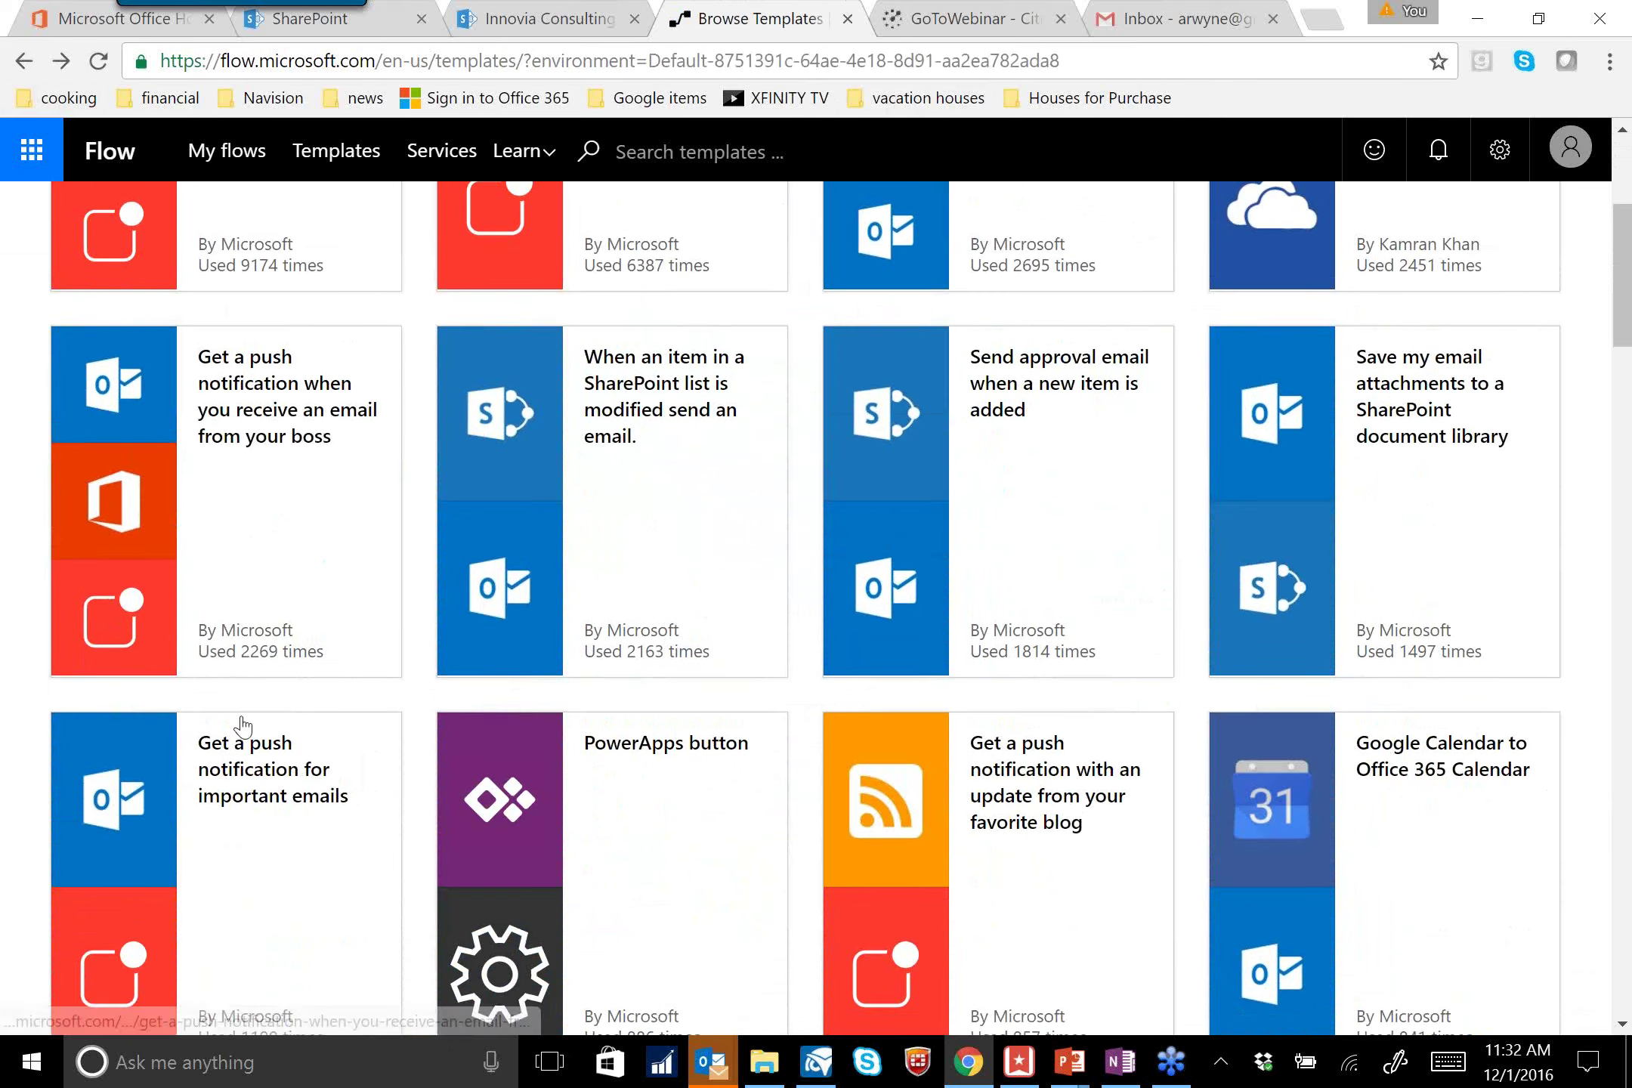
{"action": "scroll", "coordinate": [243, 726], "scroll_direction": "down", "scroll_amount": 3}
{"action": "scroll", "coordinate": [759, 676], "scroll_direction": "down", "scroll_amount": 5}
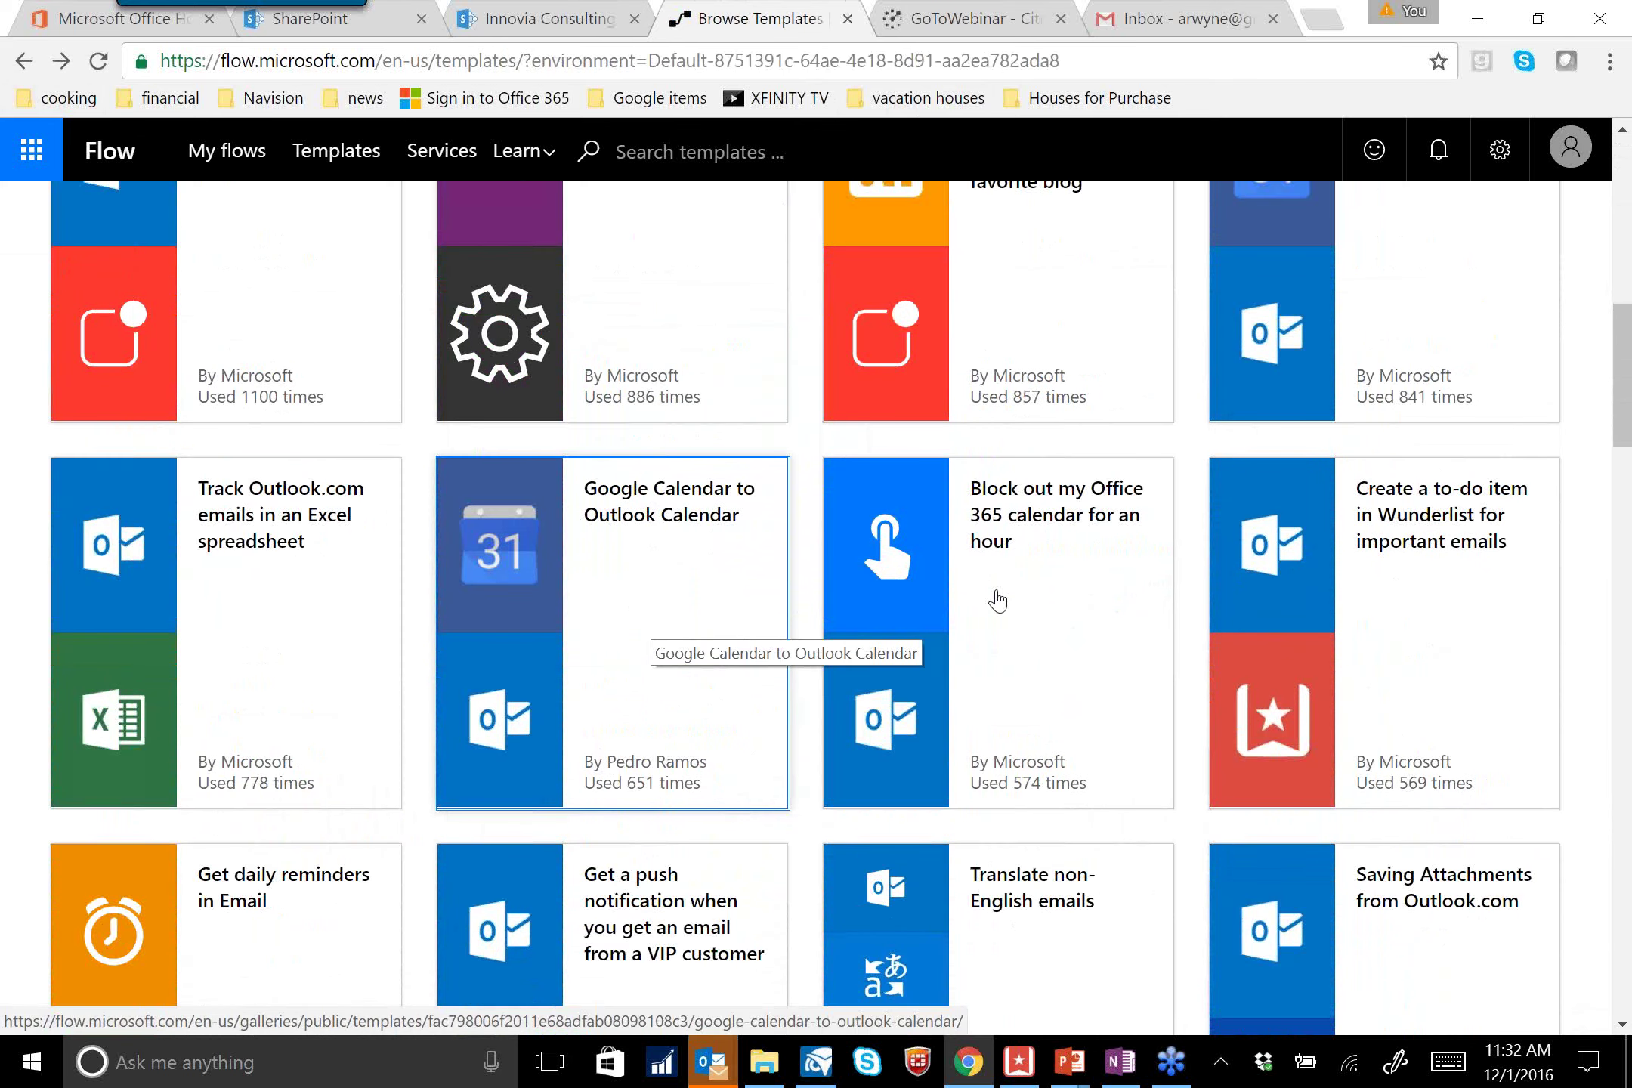
Open the Google Calendar to Outlook Calendar template, choose to use it and view the connections it requires
{"action": "left_click", "coordinate": [648, 609]}
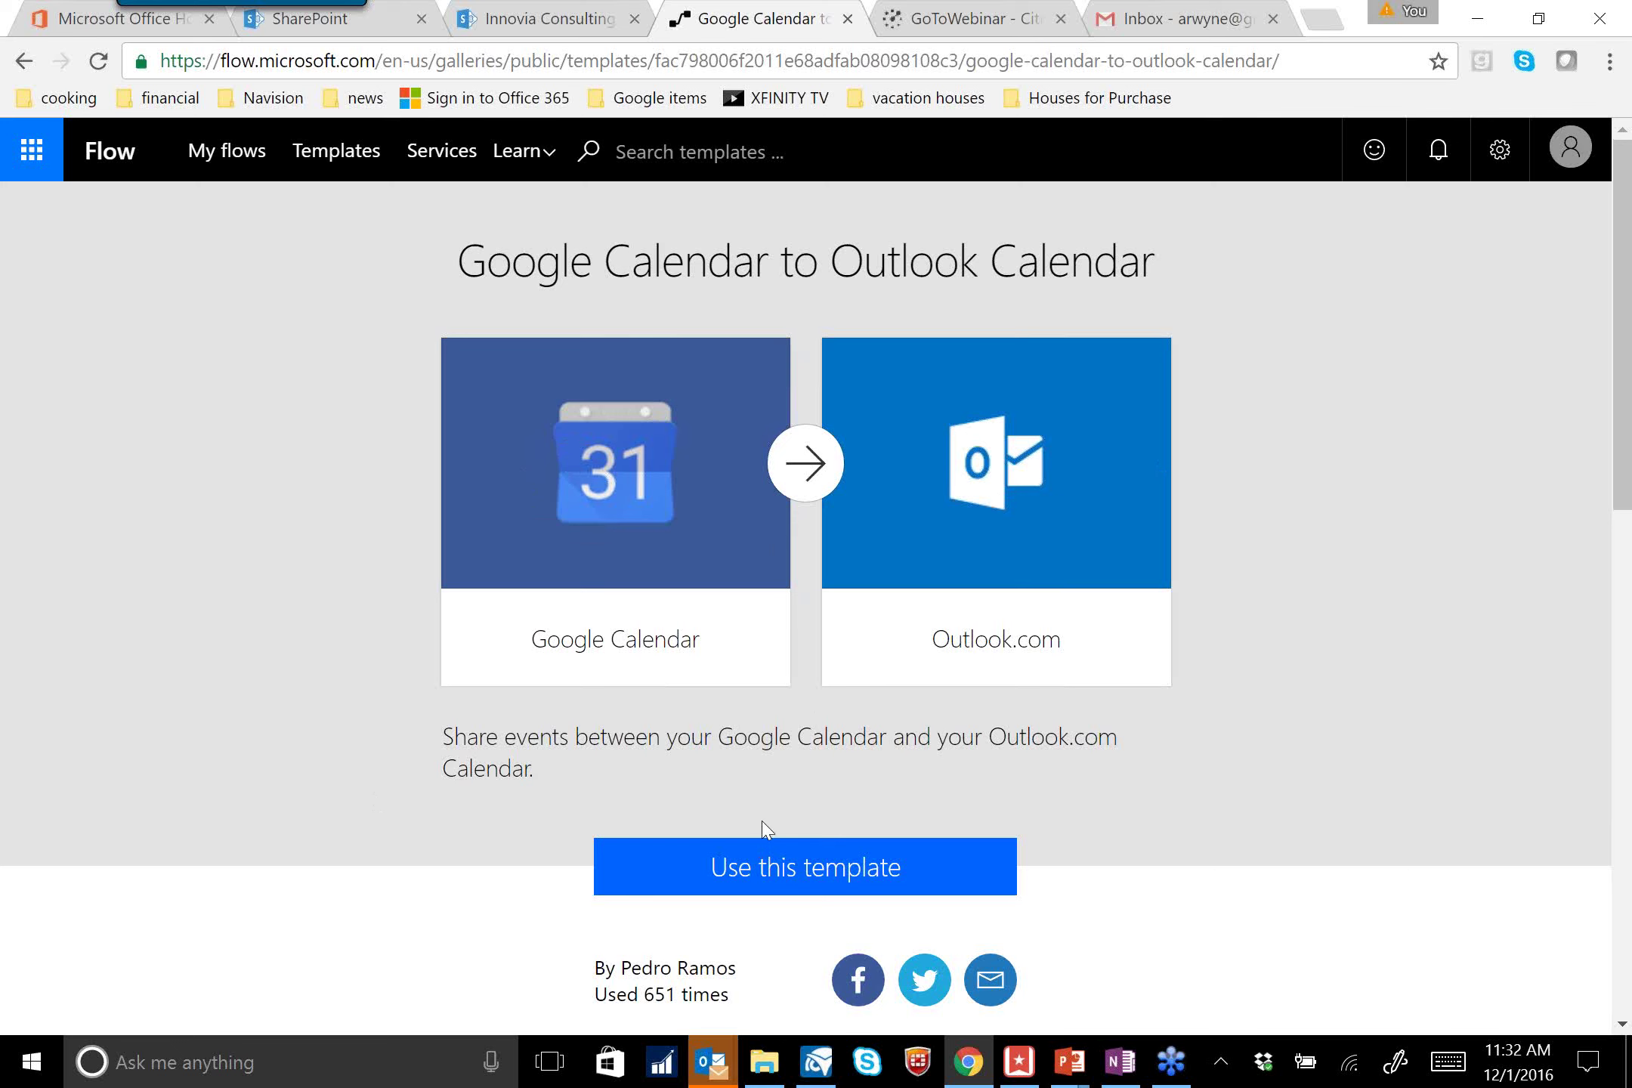
{"action": "left_click", "coordinate": [816, 869]}
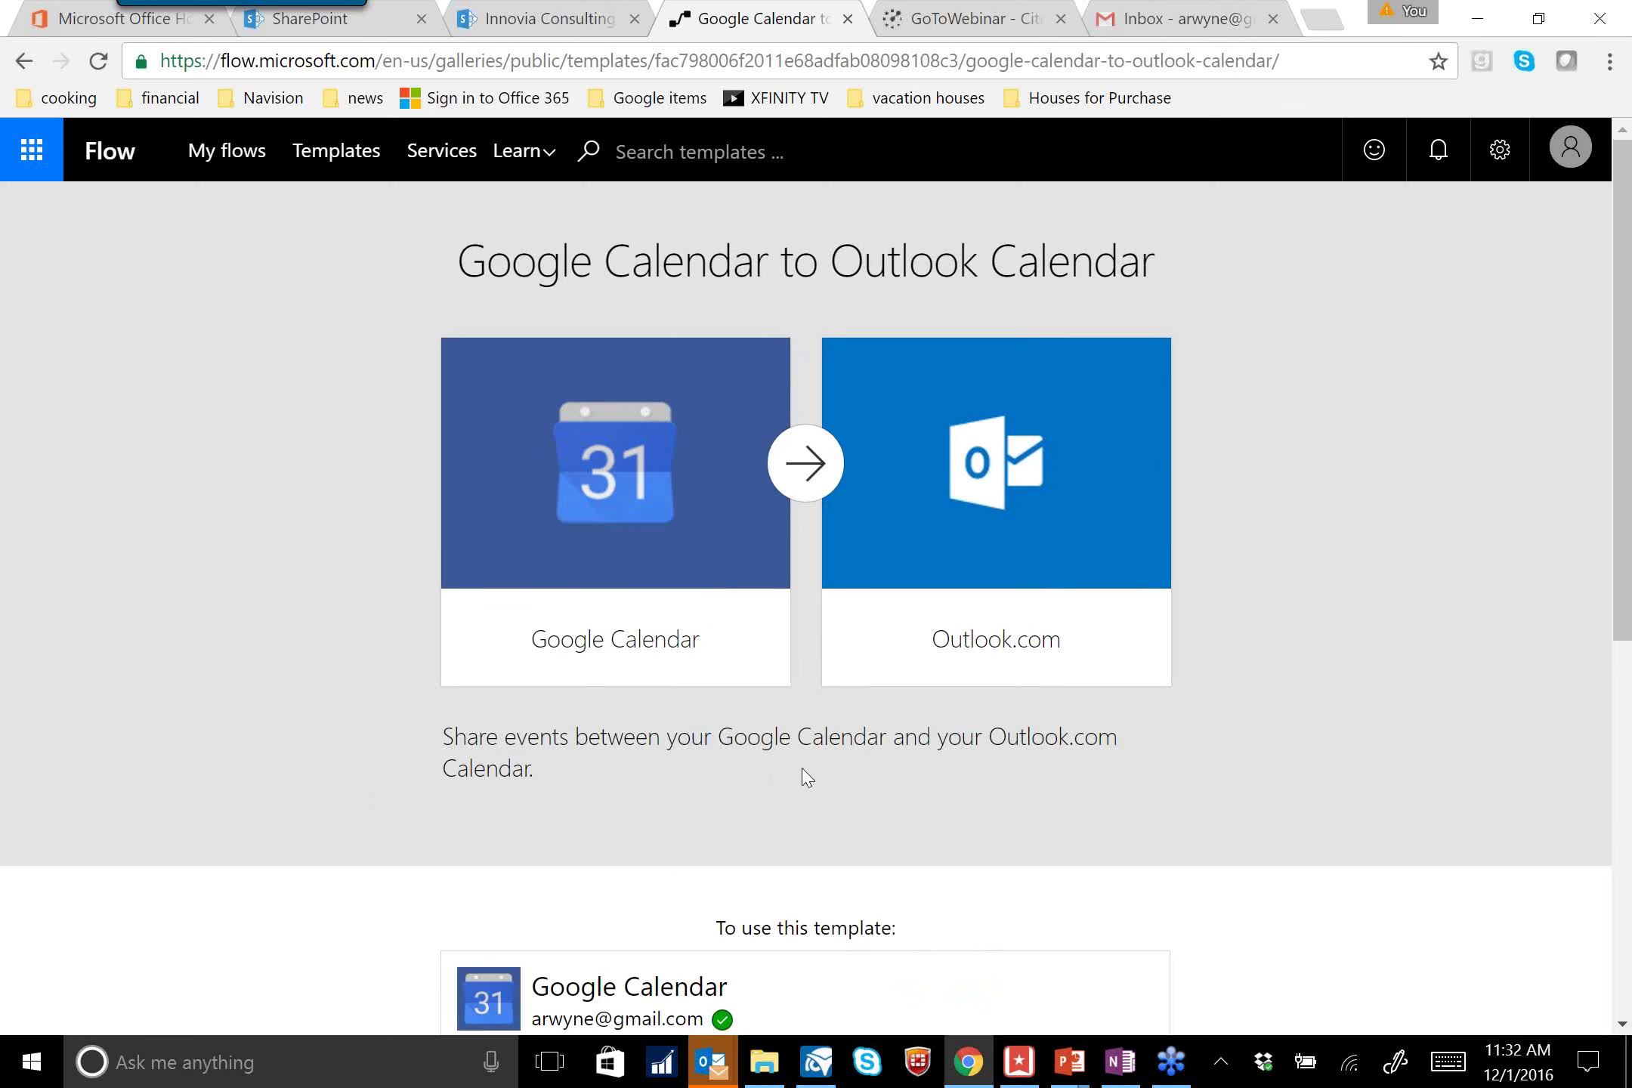
{"action": "scroll", "coordinate": [1483, 598], "scroll_direction": "down", "scroll_amount": 5}
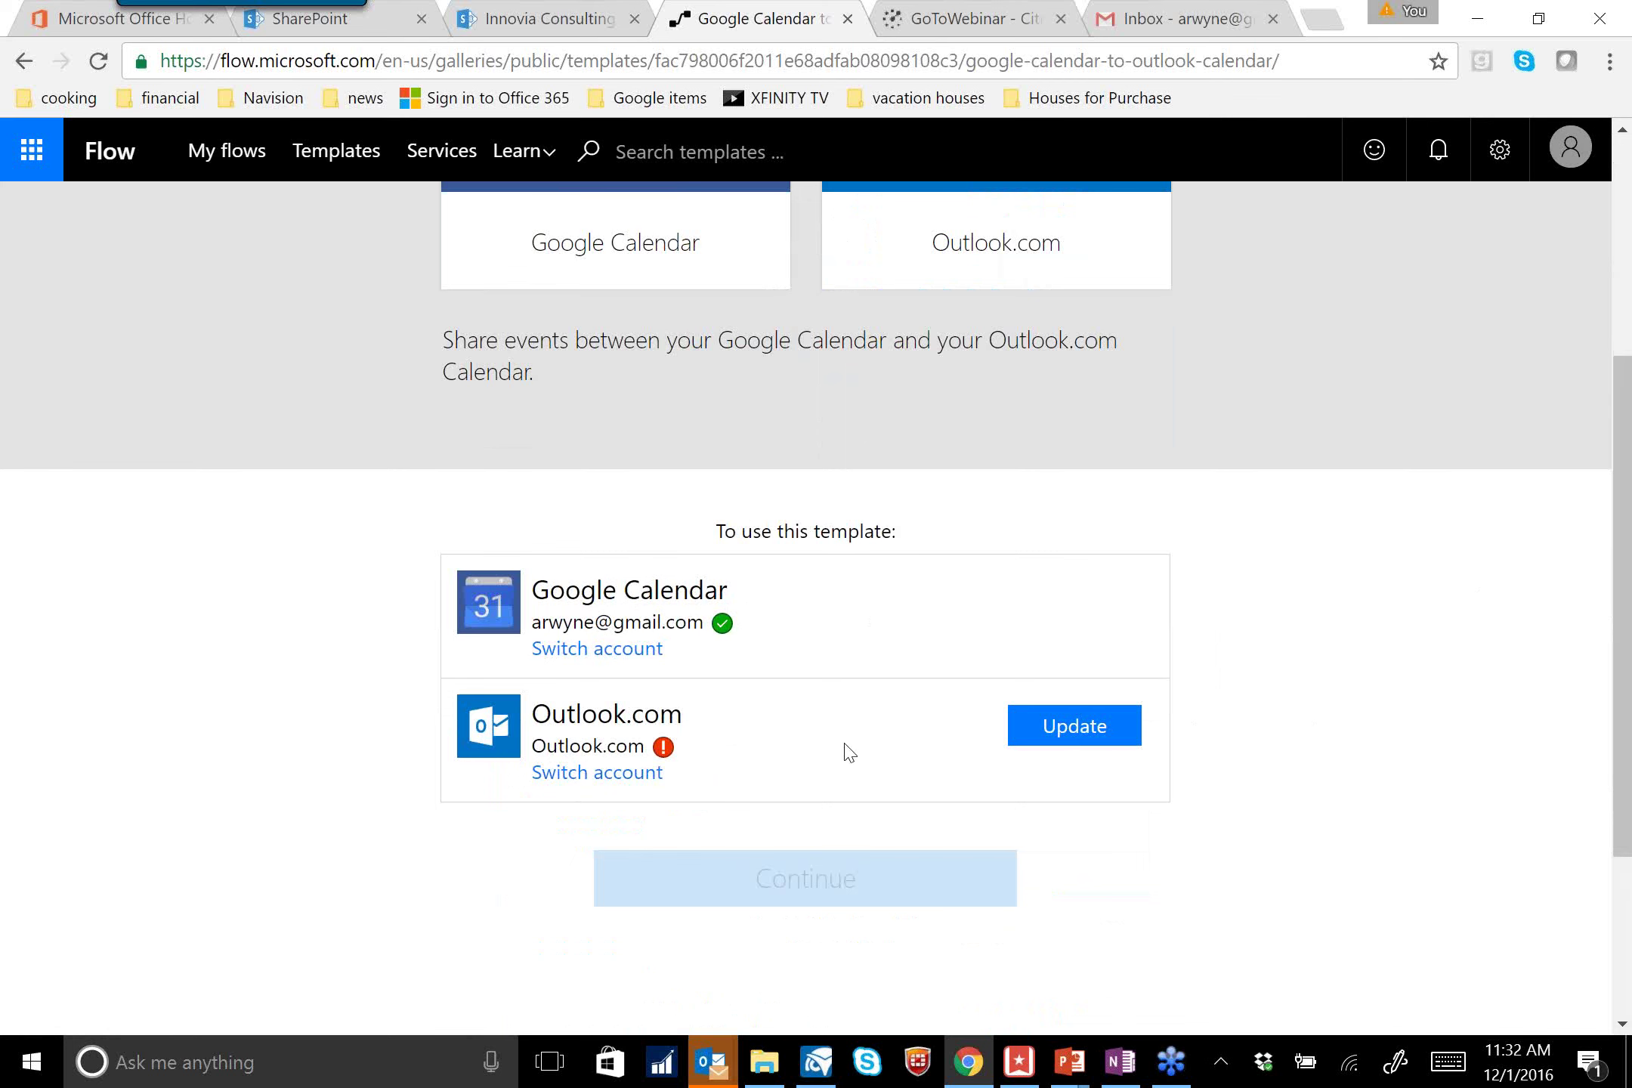
{"action": "left_click", "coordinate": [1024, 733]}
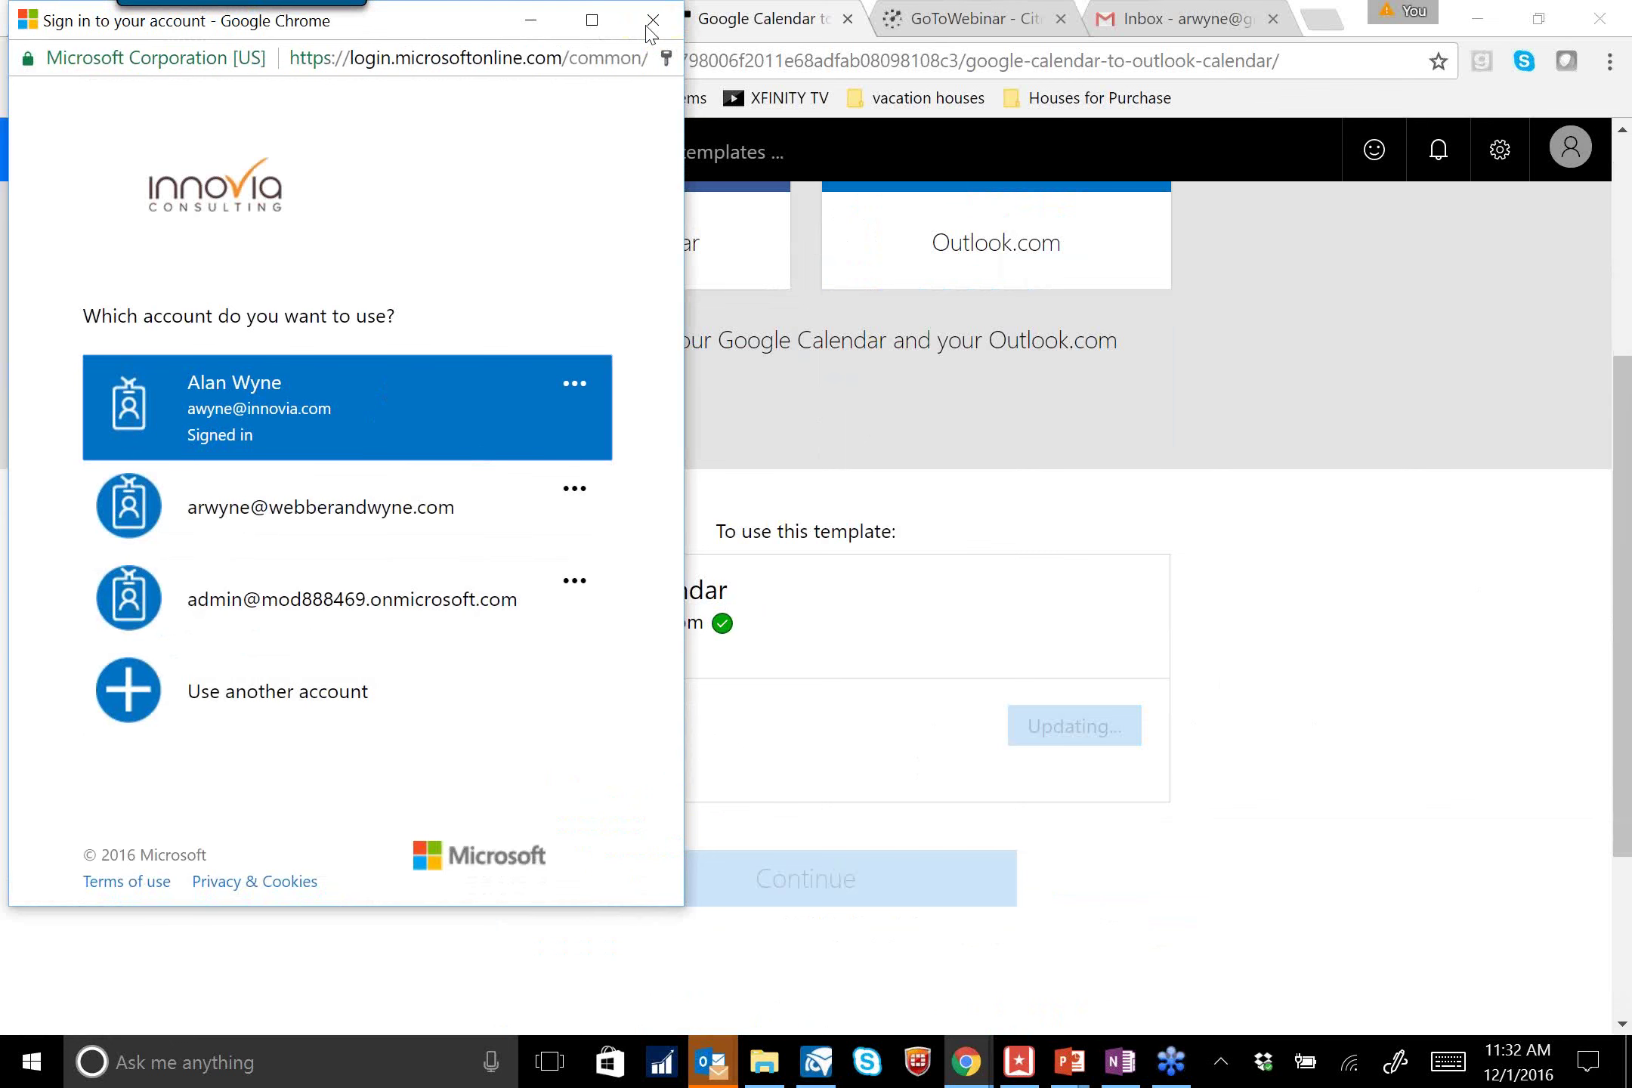
{"action": "left_click", "coordinate": [652, 21]}
{"action": "left_click", "coordinate": [597, 772]}
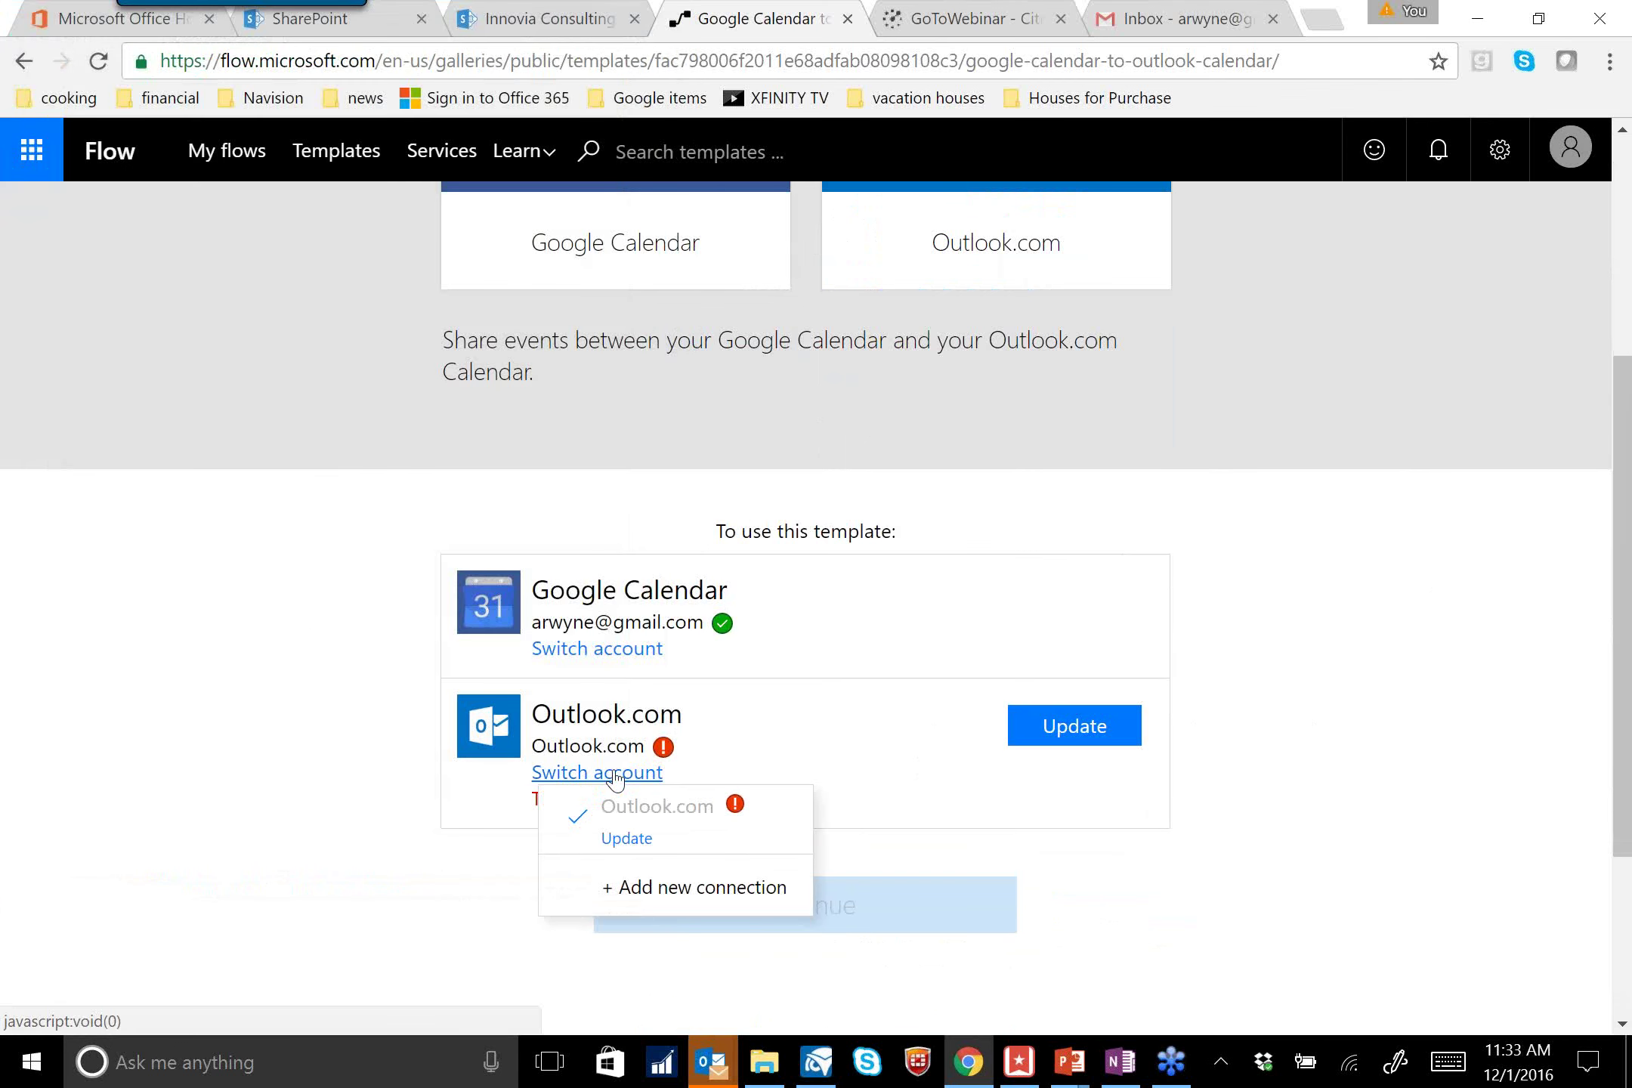
{"action": "left_click", "coordinate": [629, 887]}
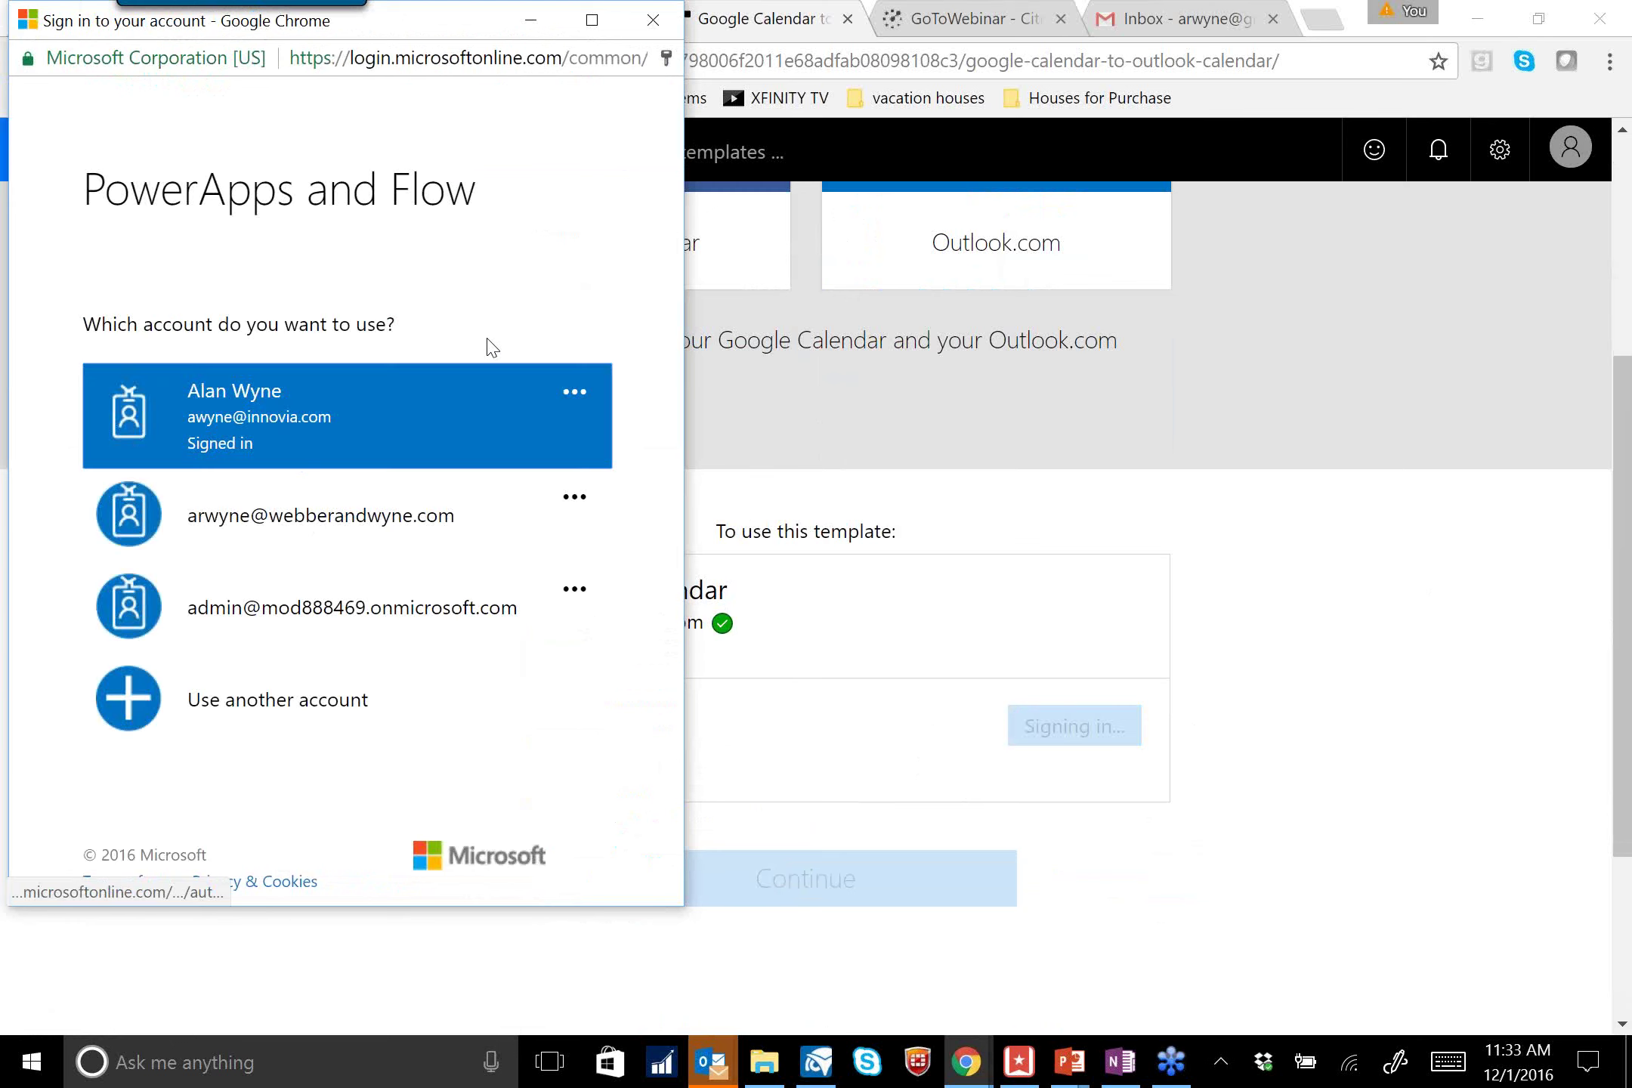
{"action": "left_click", "coordinate": [653, 20]}
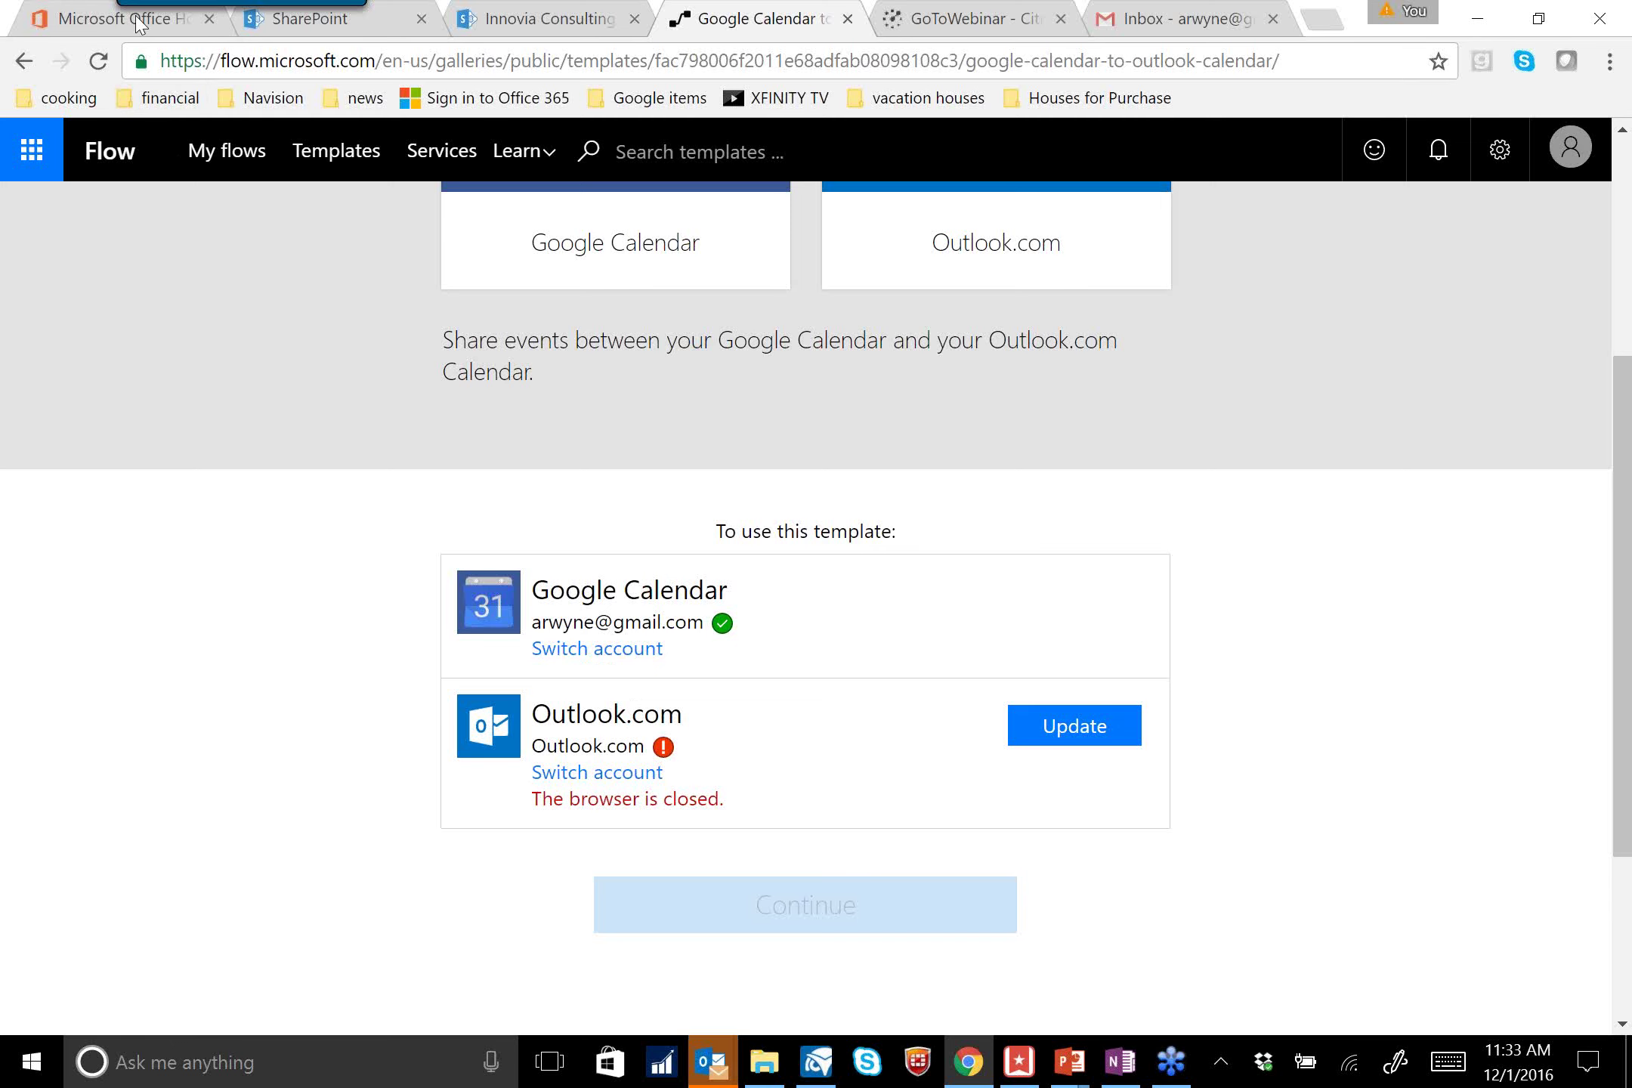
Return to the template gallery and browse the available templates for email, SharePoint, OneDrive, Twitter and other services
{"action": "left_click", "coordinate": [23, 64]}
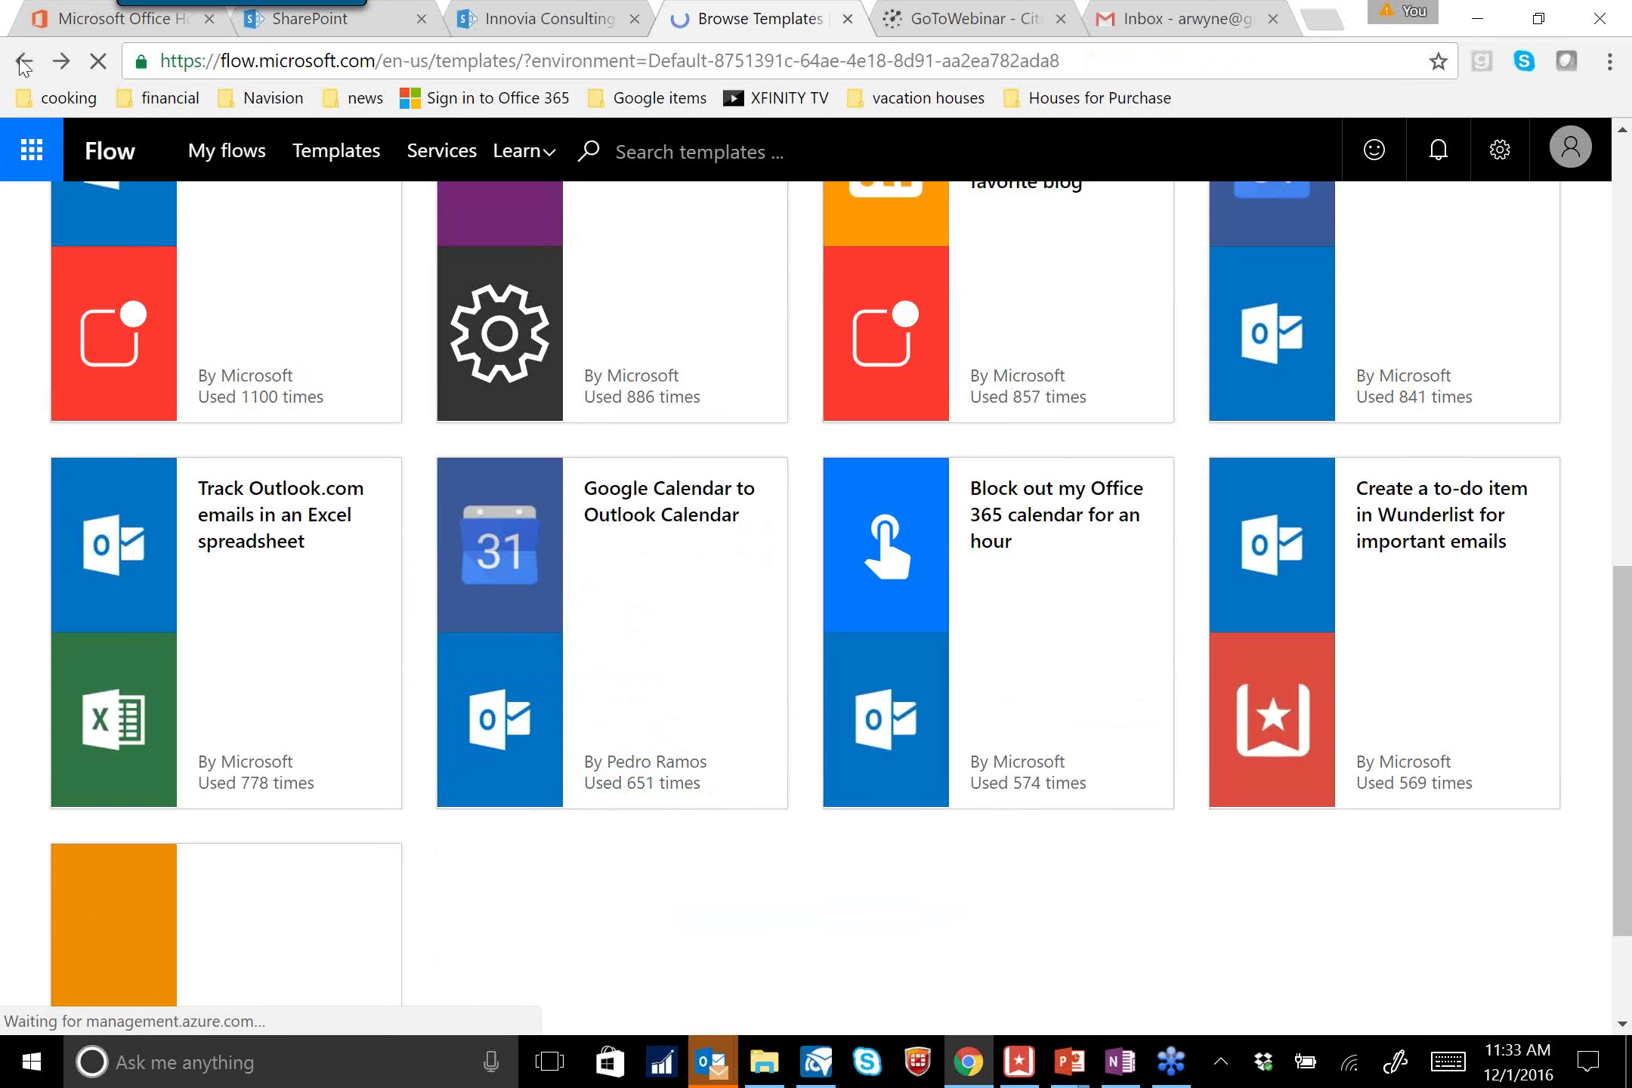
{"action": "scroll", "coordinate": [607, 521], "scroll_direction": "down", "scroll_amount": 5}
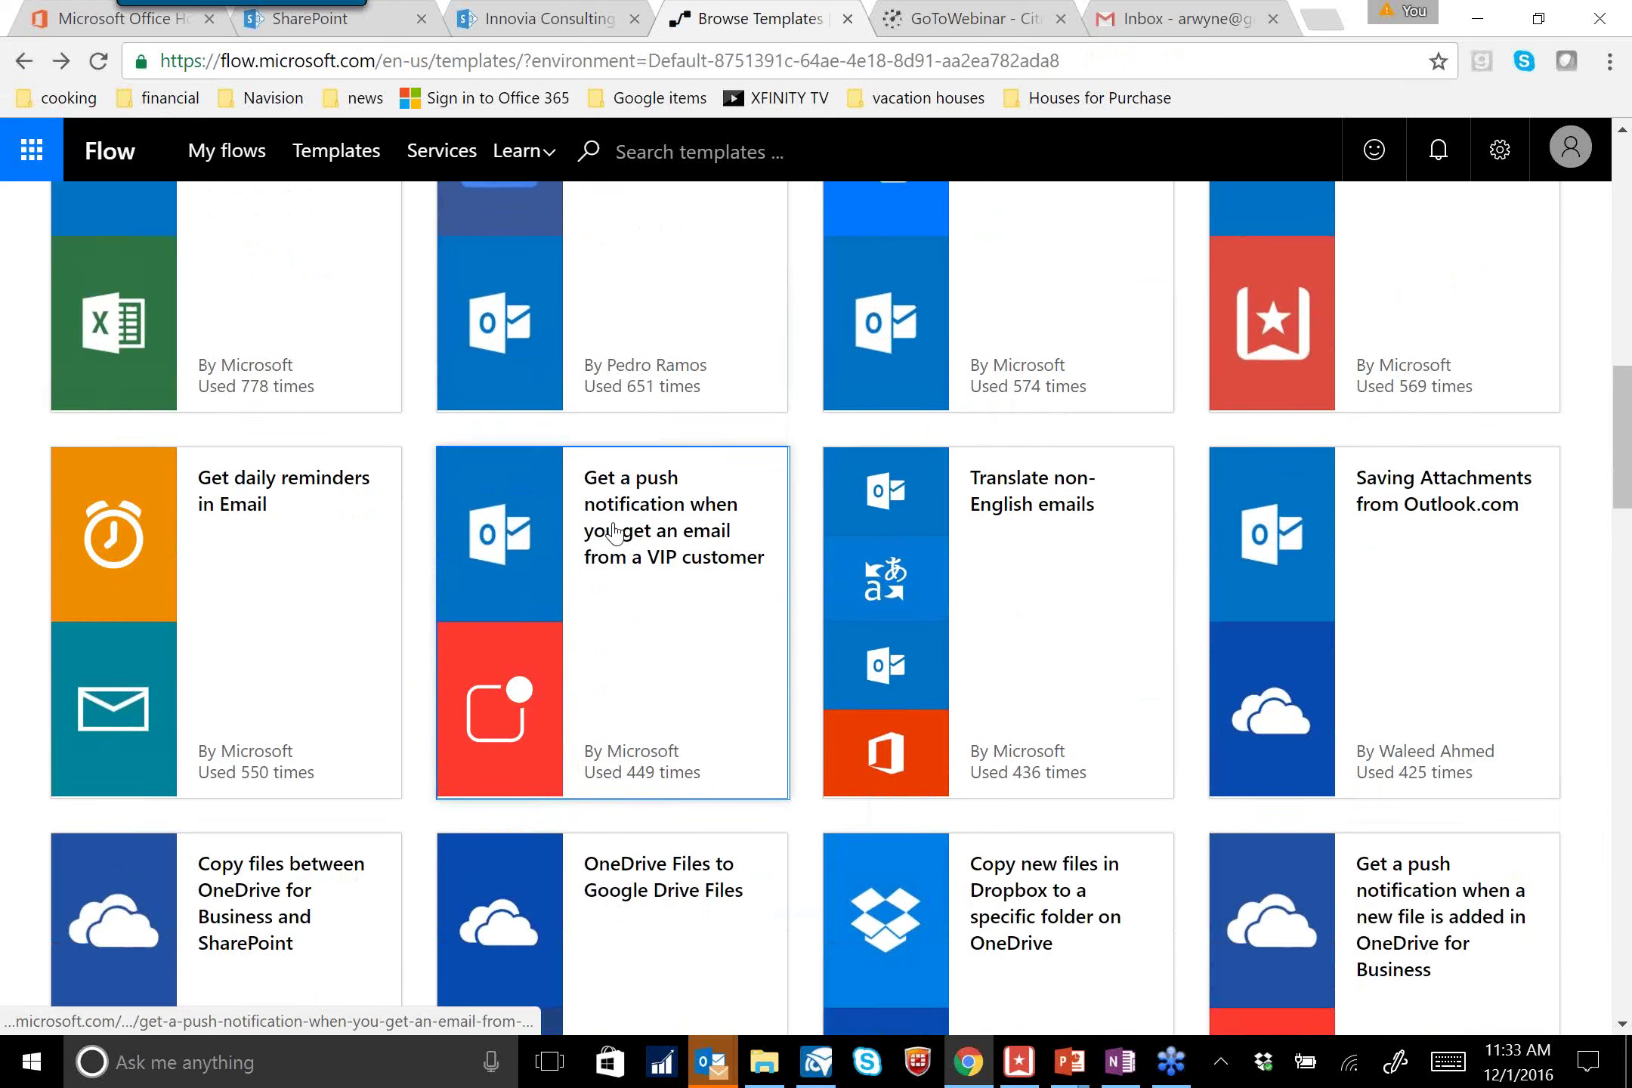
{"action": "scroll", "coordinate": [616, 533], "scroll_direction": "up", "scroll_amount": 5}
{"action": "scroll", "coordinate": [616, 532], "scroll_direction": "up", "scroll_amount": 7}
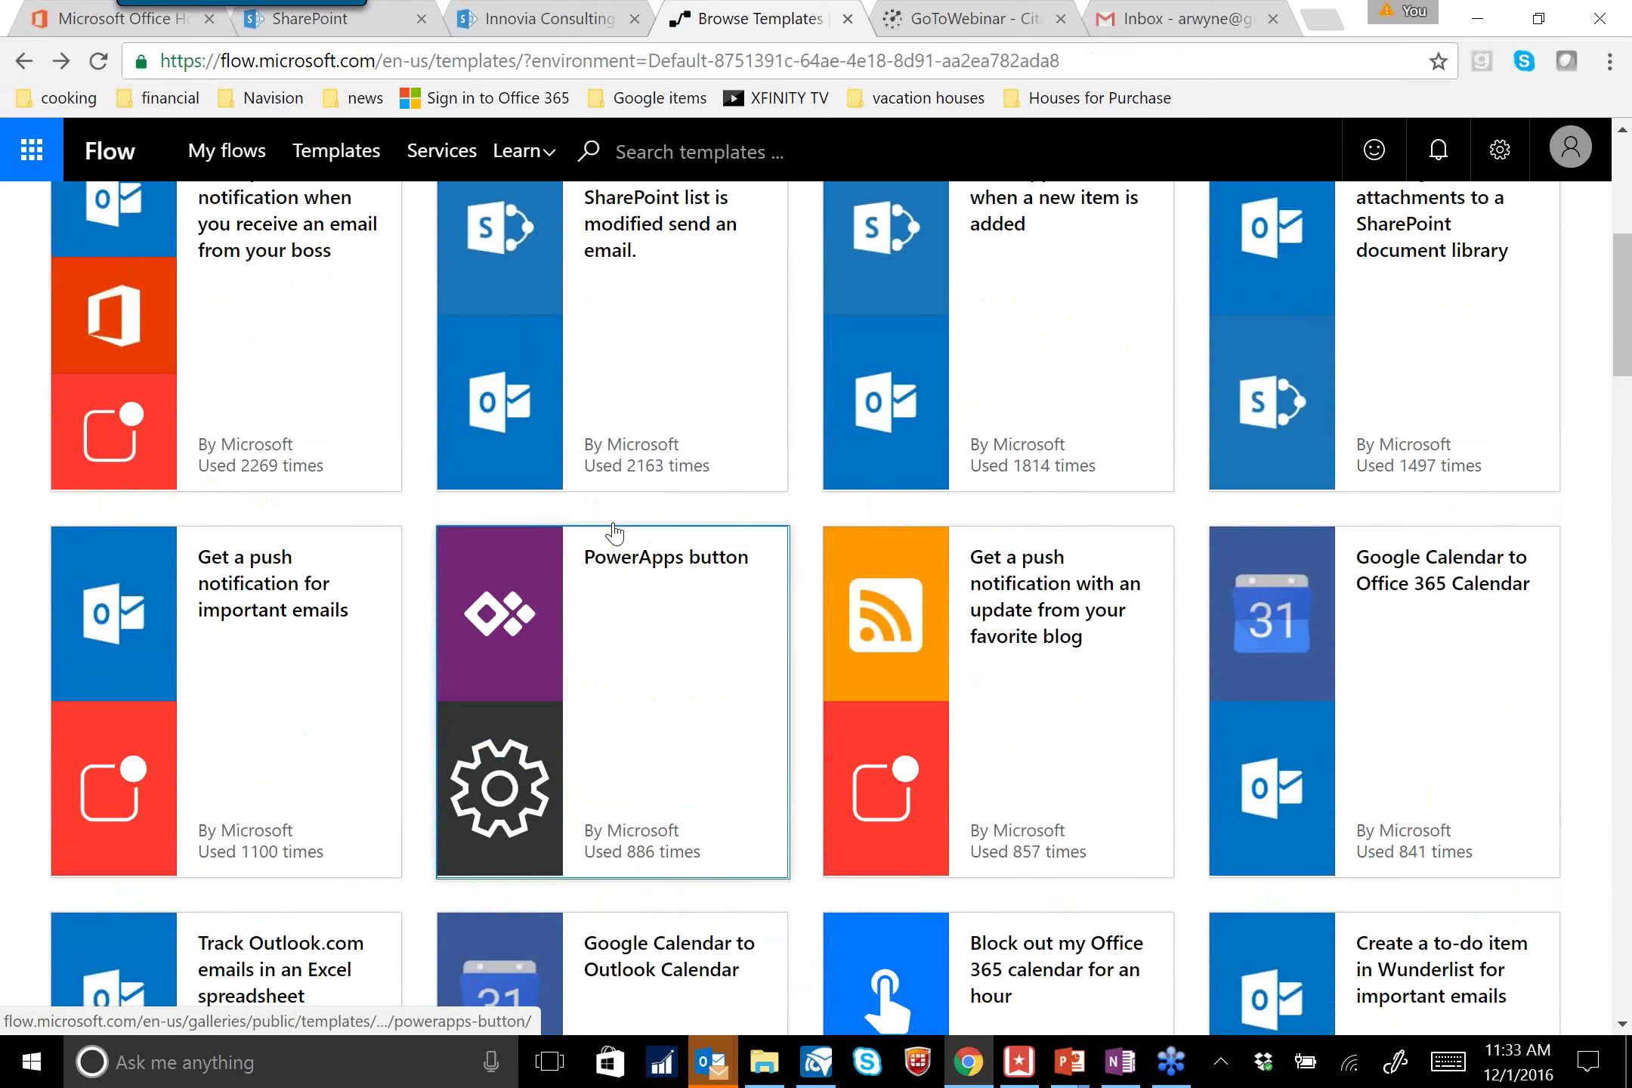
{"action": "scroll", "coordinate": [614, 533], "scroll_direction": "up", "scroll_amount": 2}
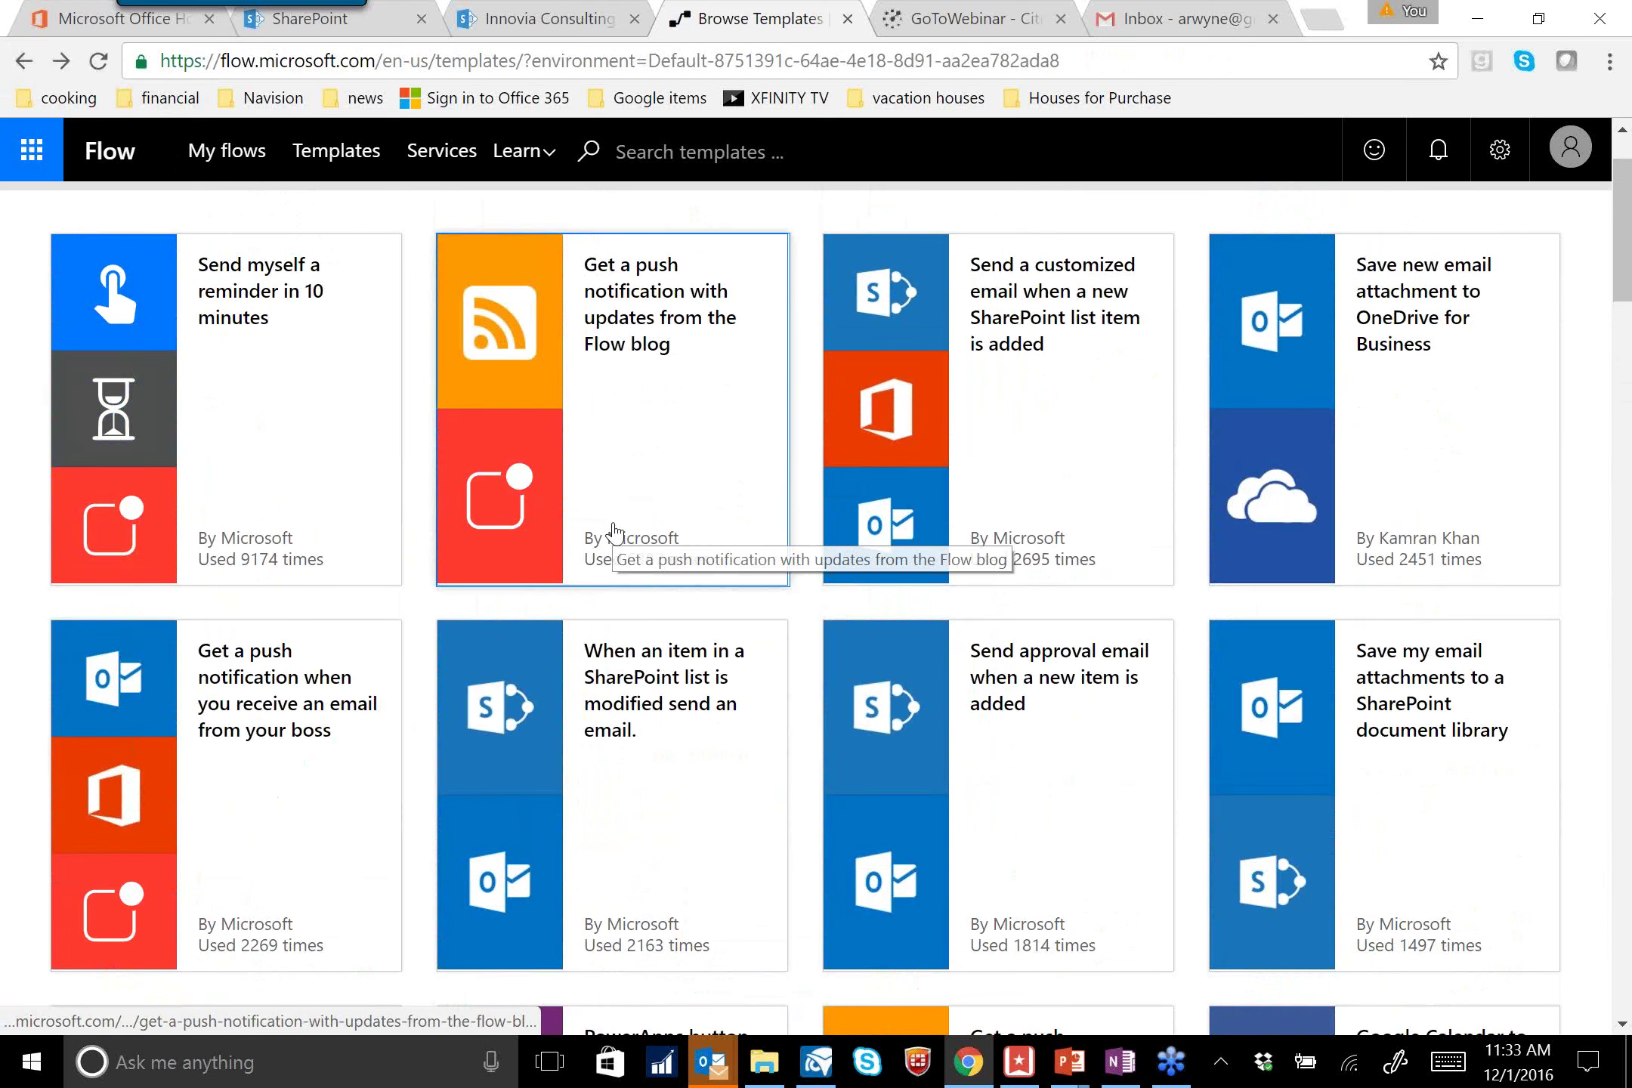
{"action": "scroll", "coordinate": [616, 533], "scroll_direction": "down", "scroll_amount": 12}
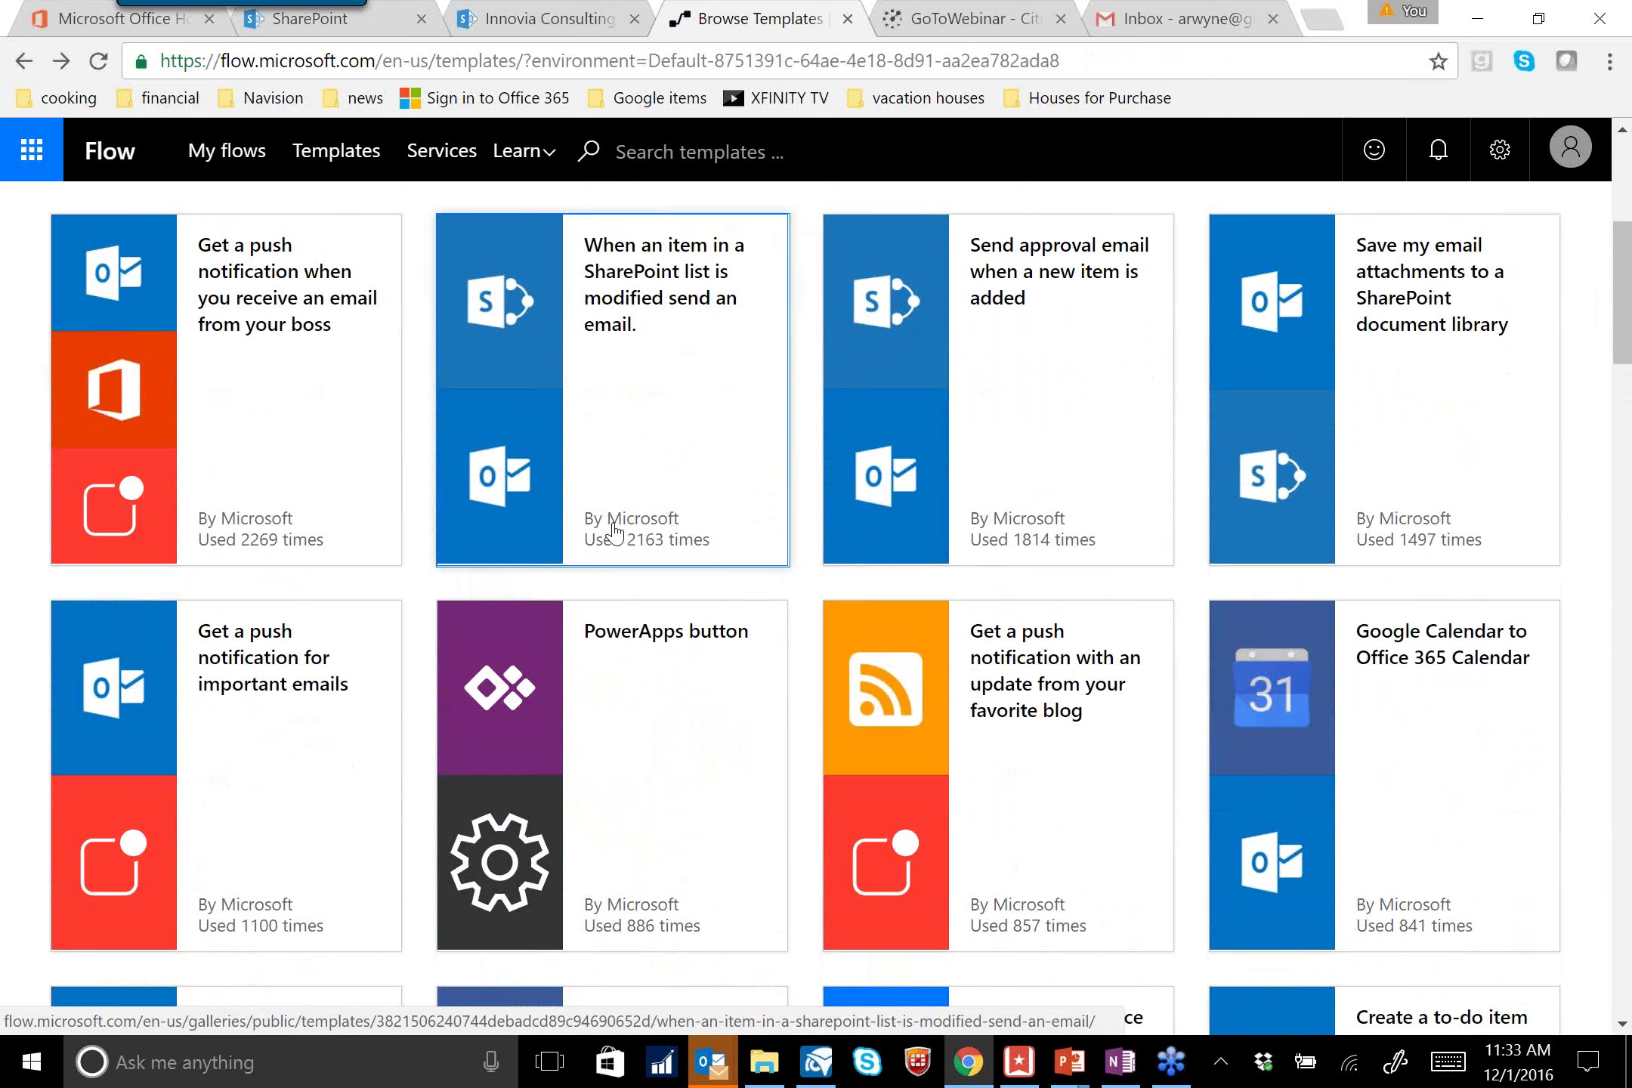
{"action": "scroll", "coordinate": [616, 533], "scroll_direction": "down", "scroll_amount": 12}
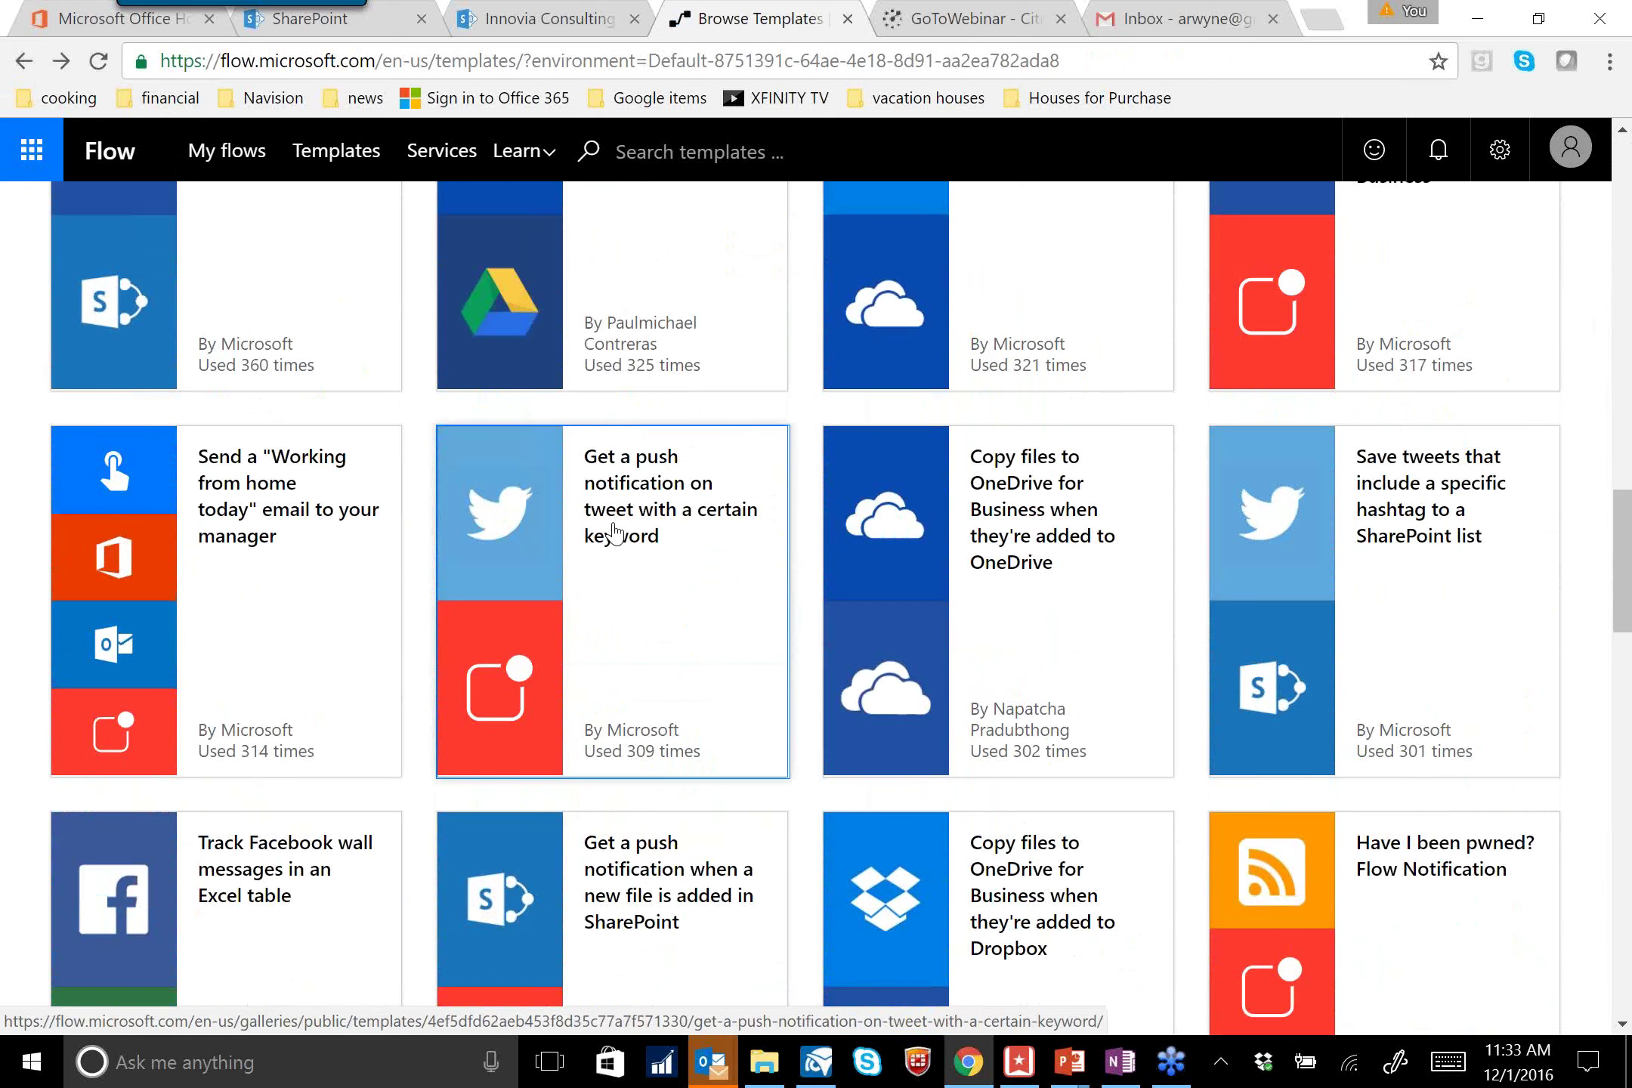
{"action": "scroll", "coordinate": [614, 532], "scroll_direction": "down", "scroll_amount": 5}
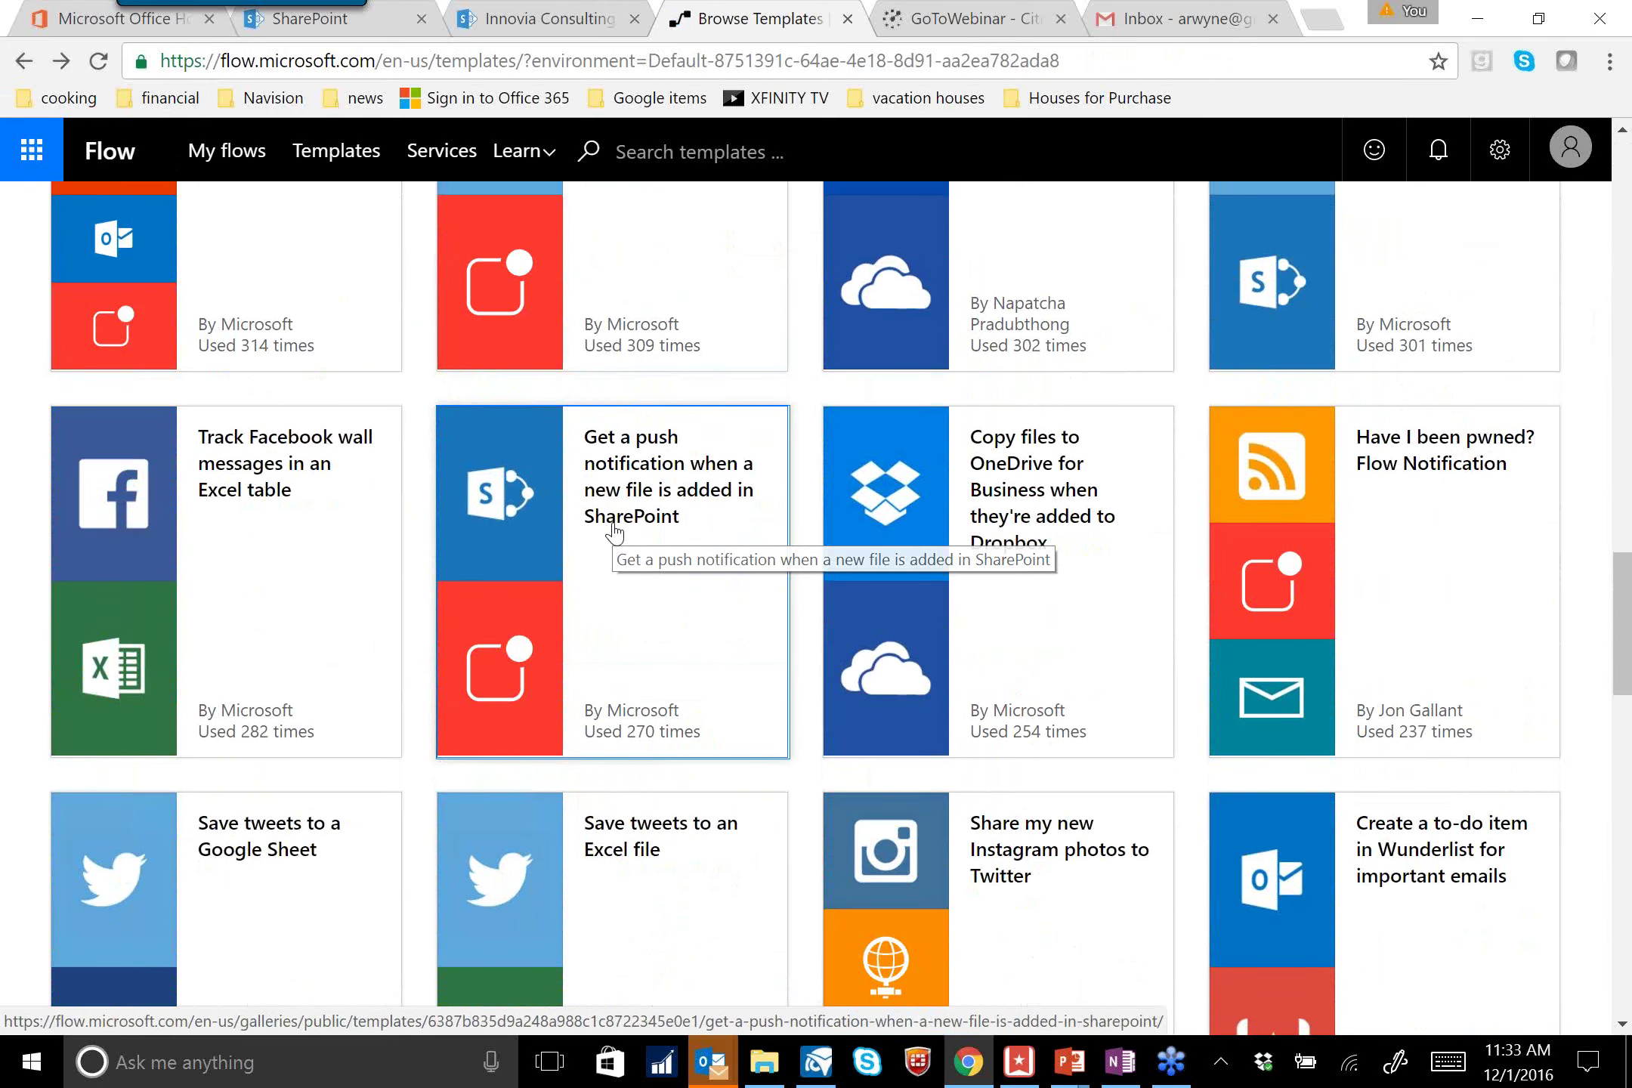
{"action": "scroll", "coordinate": [614, 533], "scroll_direction": "down", "scroll_amount": 3}
{"action": "scroll", "coordinate": [616, 532], "scroll_direction": "down", "scroll_amount": 6}
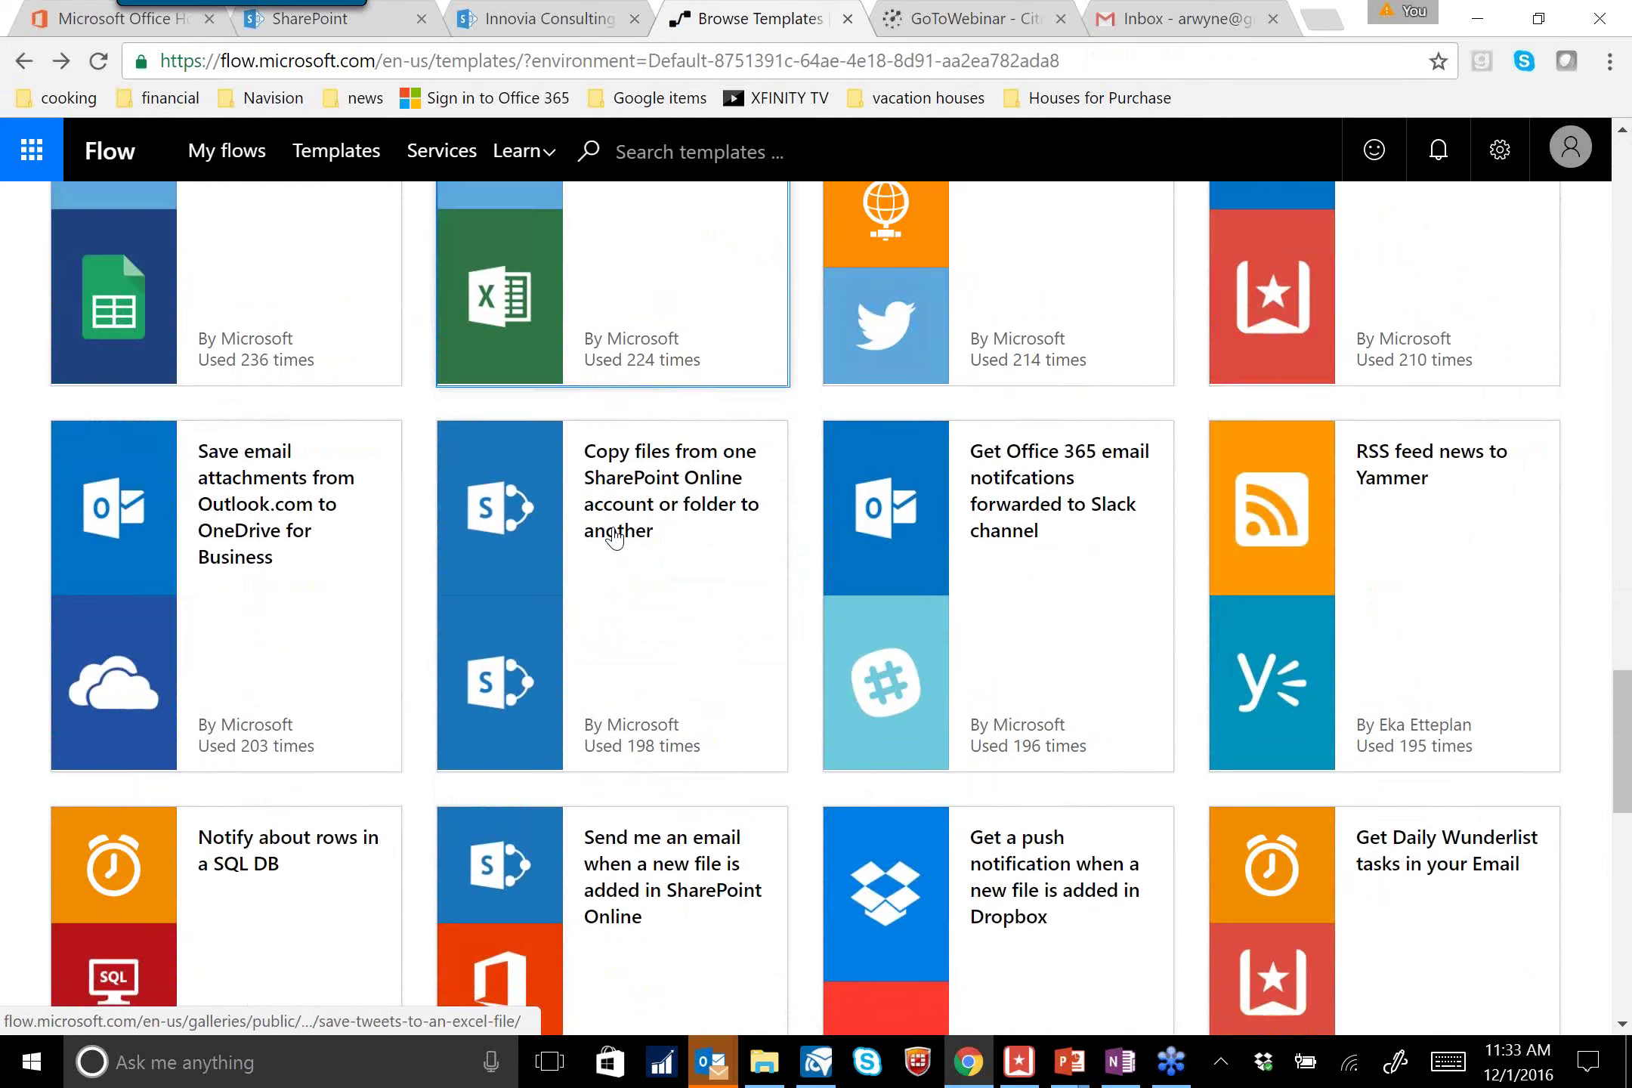
{"action": "scroll", "coordinate": [614, 533], "scroll_direction": "down", "scroll_amount": 4}
Start a blank flow with the Google Calendar trigger "When an event is added to a calendar" and select the personal Gmail calendar
{"action": "scroll", "coordinate": [614, 536], "scroll_direction": "up", "scroll_amount": 15}
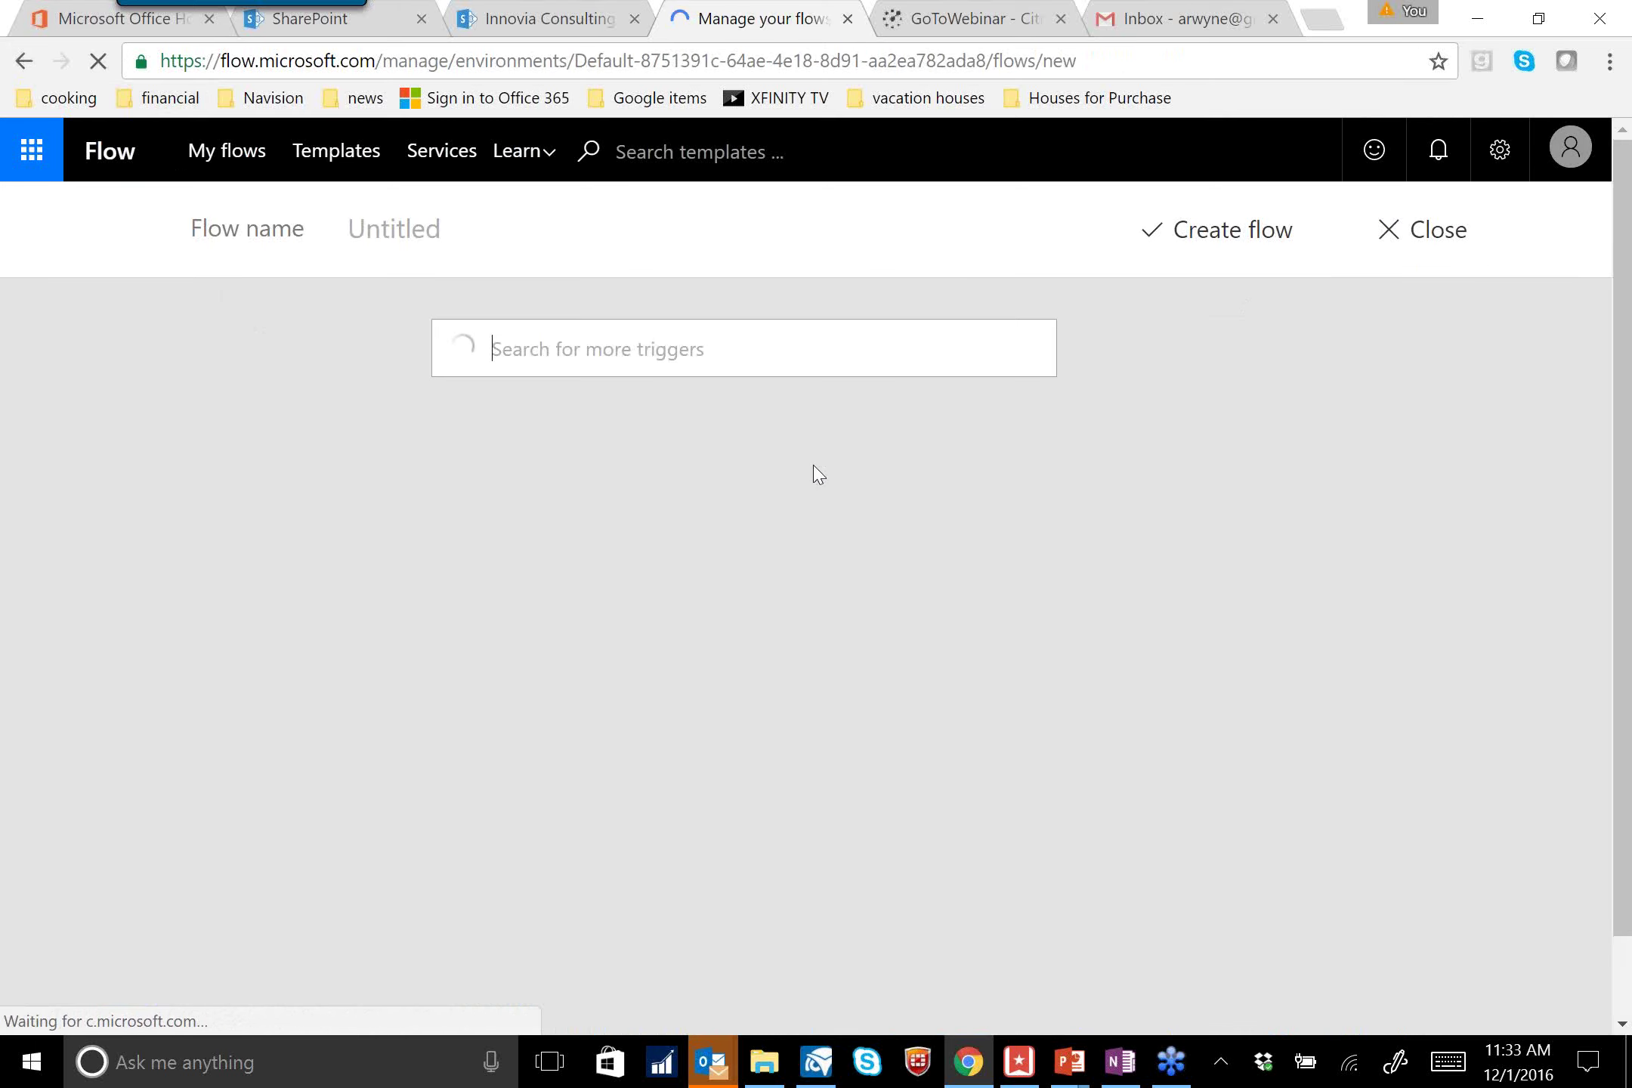
{"action": "left_click", "coordinate": [680, 361]}
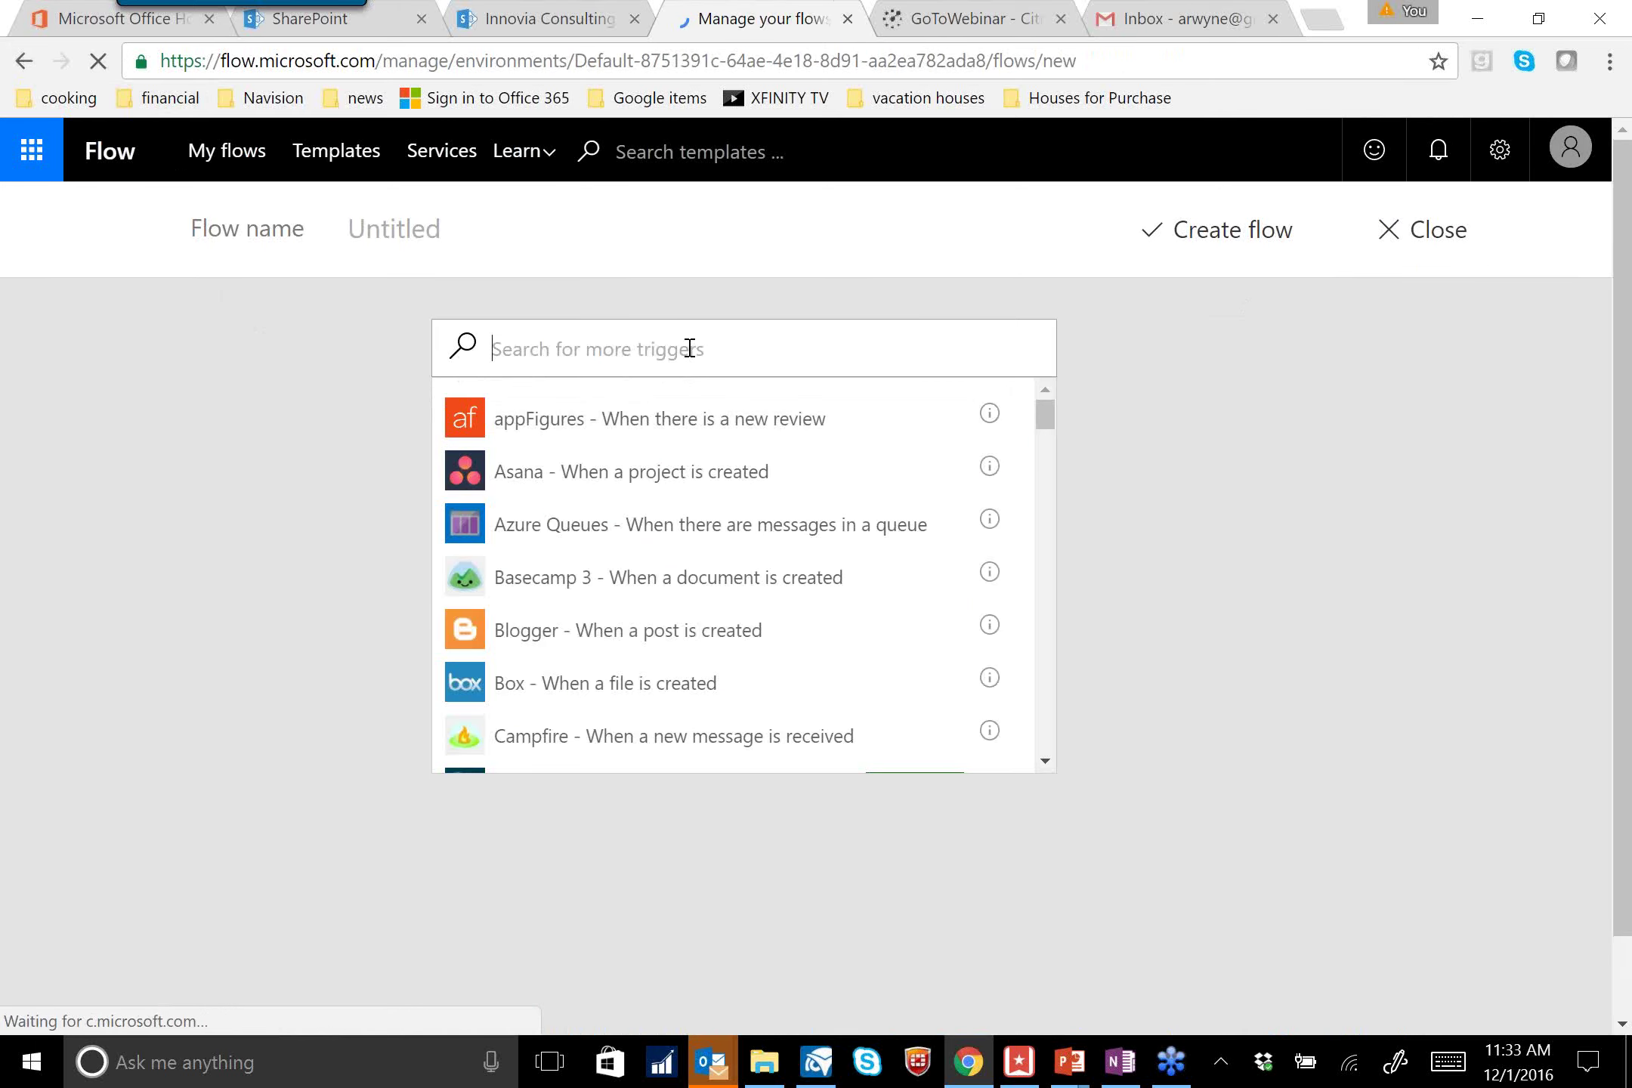
{"action": "type", "text": "google cal"}
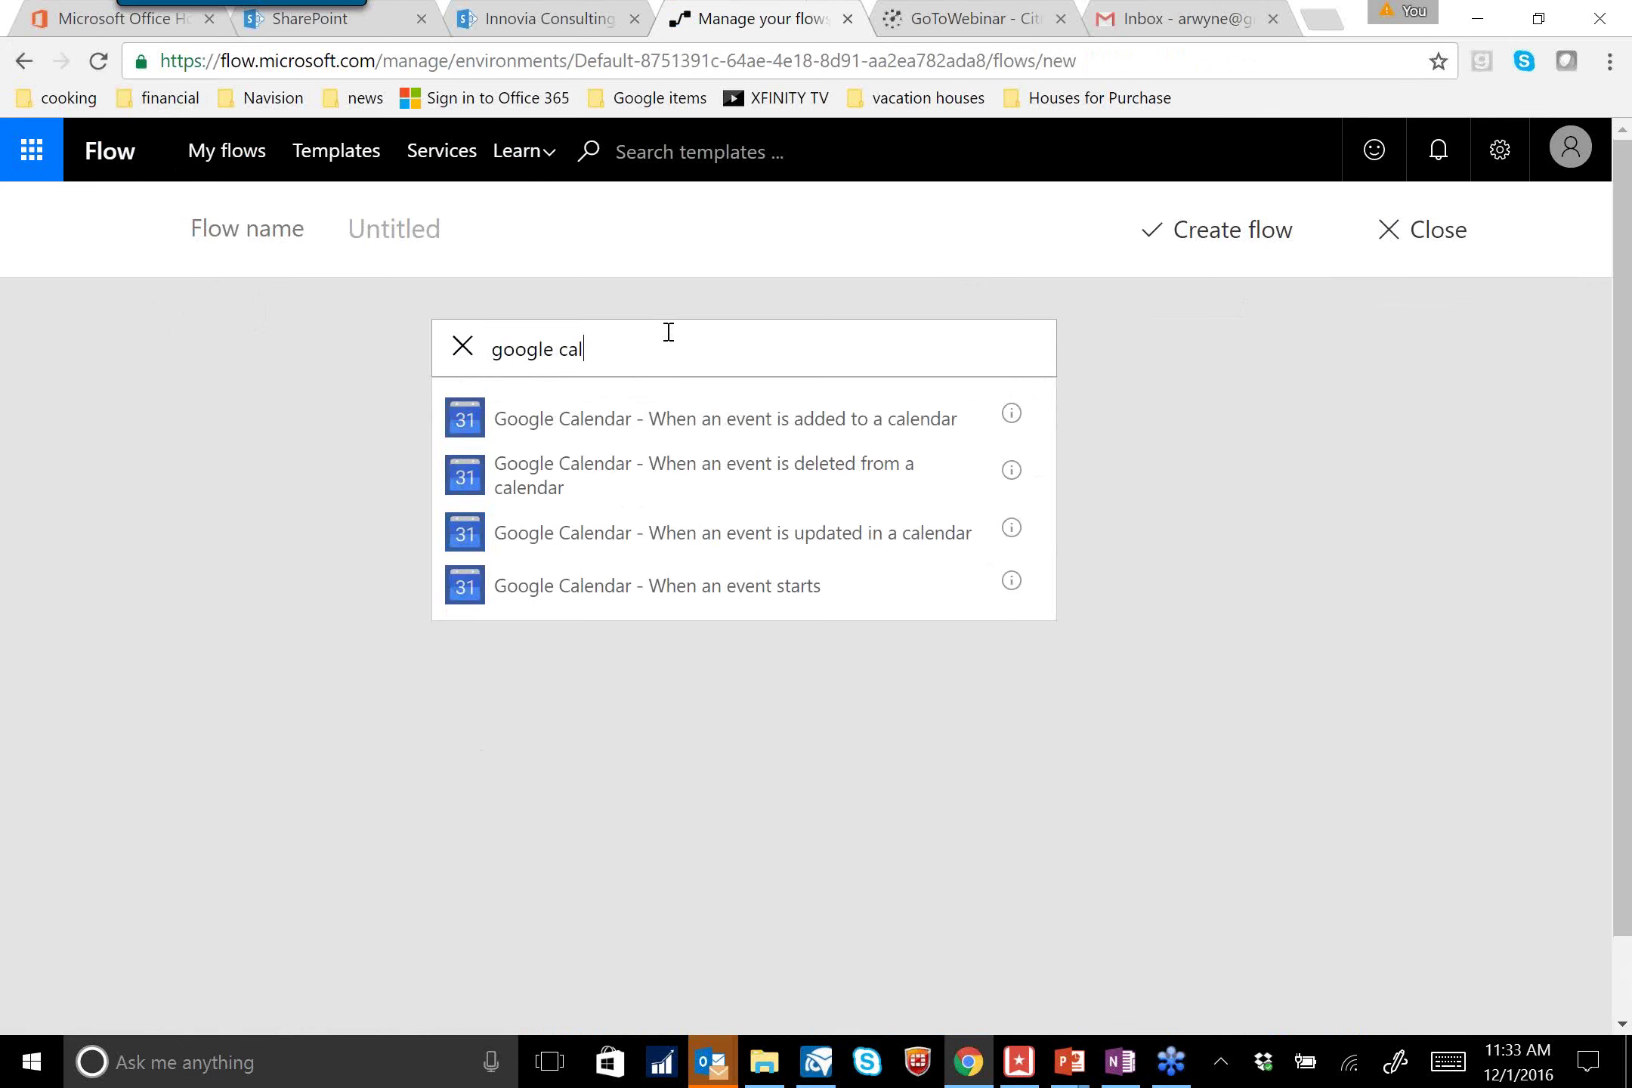
{"action": "left_click", "coordinate": [722, 420]}
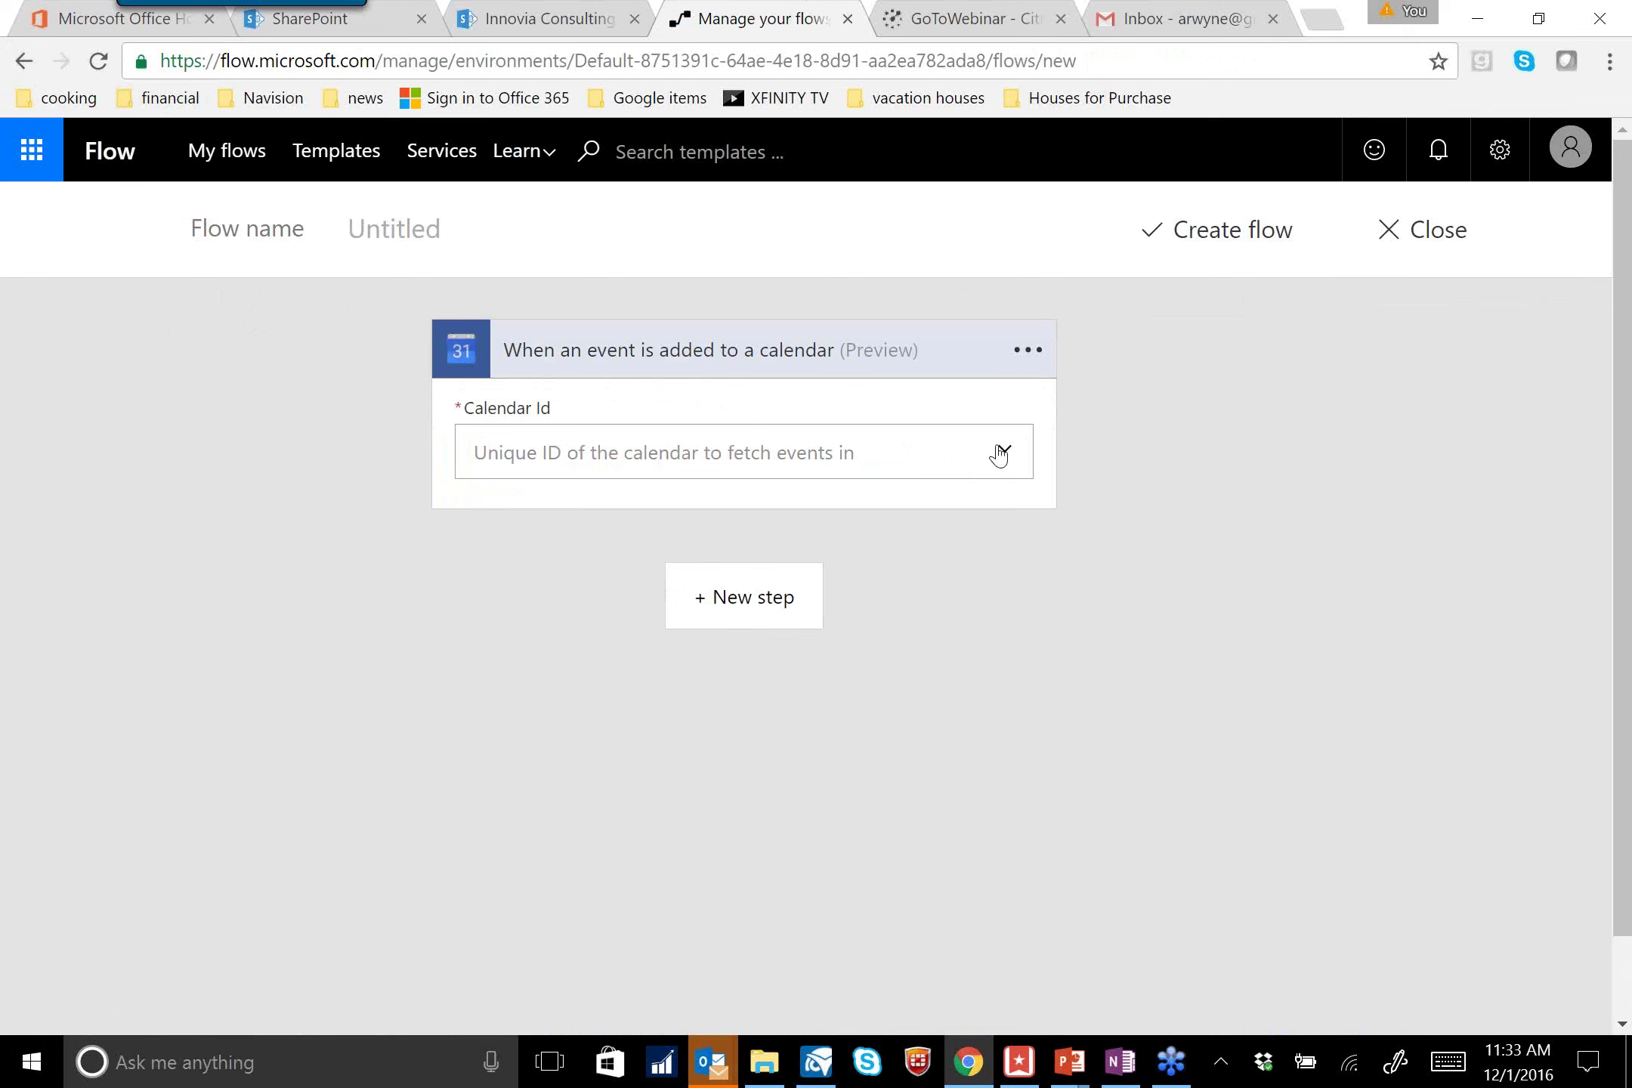
{"action": "left_click", "coordinate": [1002, 451]}
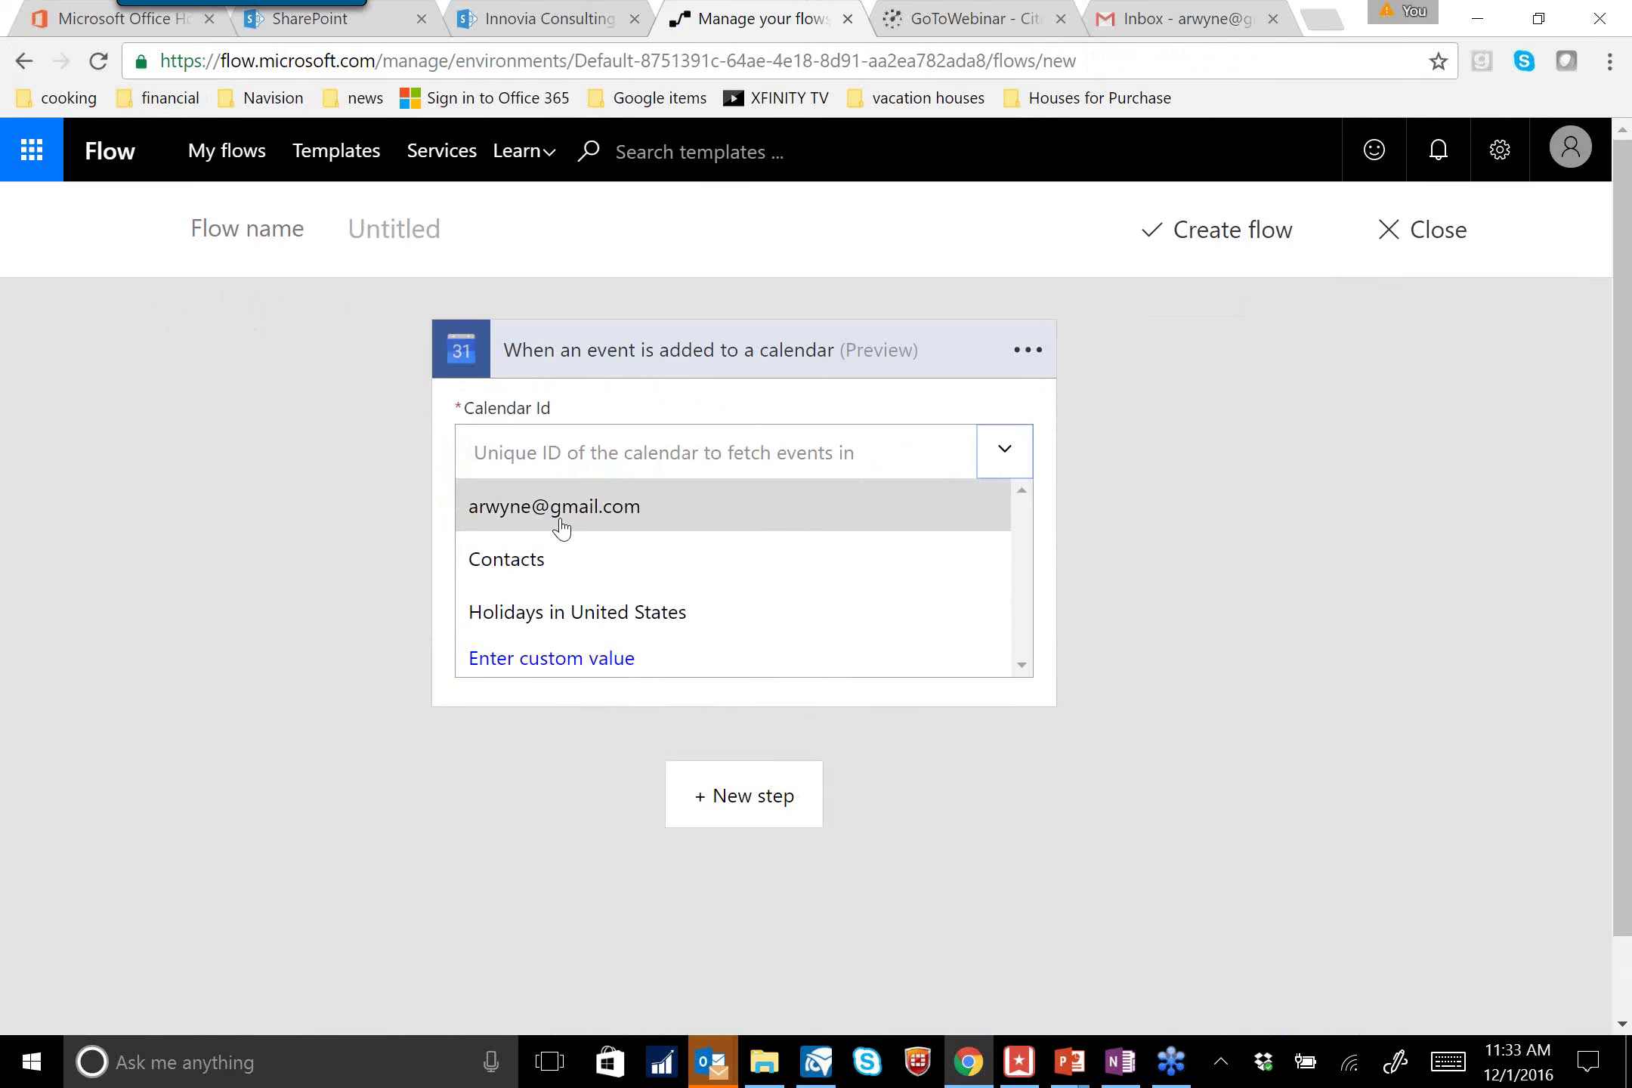
{"action": "left_click", "coordinate": [560, 525]}
Add an action after the trigger, searching for "office 365 outlook cal" and choosing Office 365 Outlook - Create event
{"action": "left_click", "coordinate": [733, 605]}
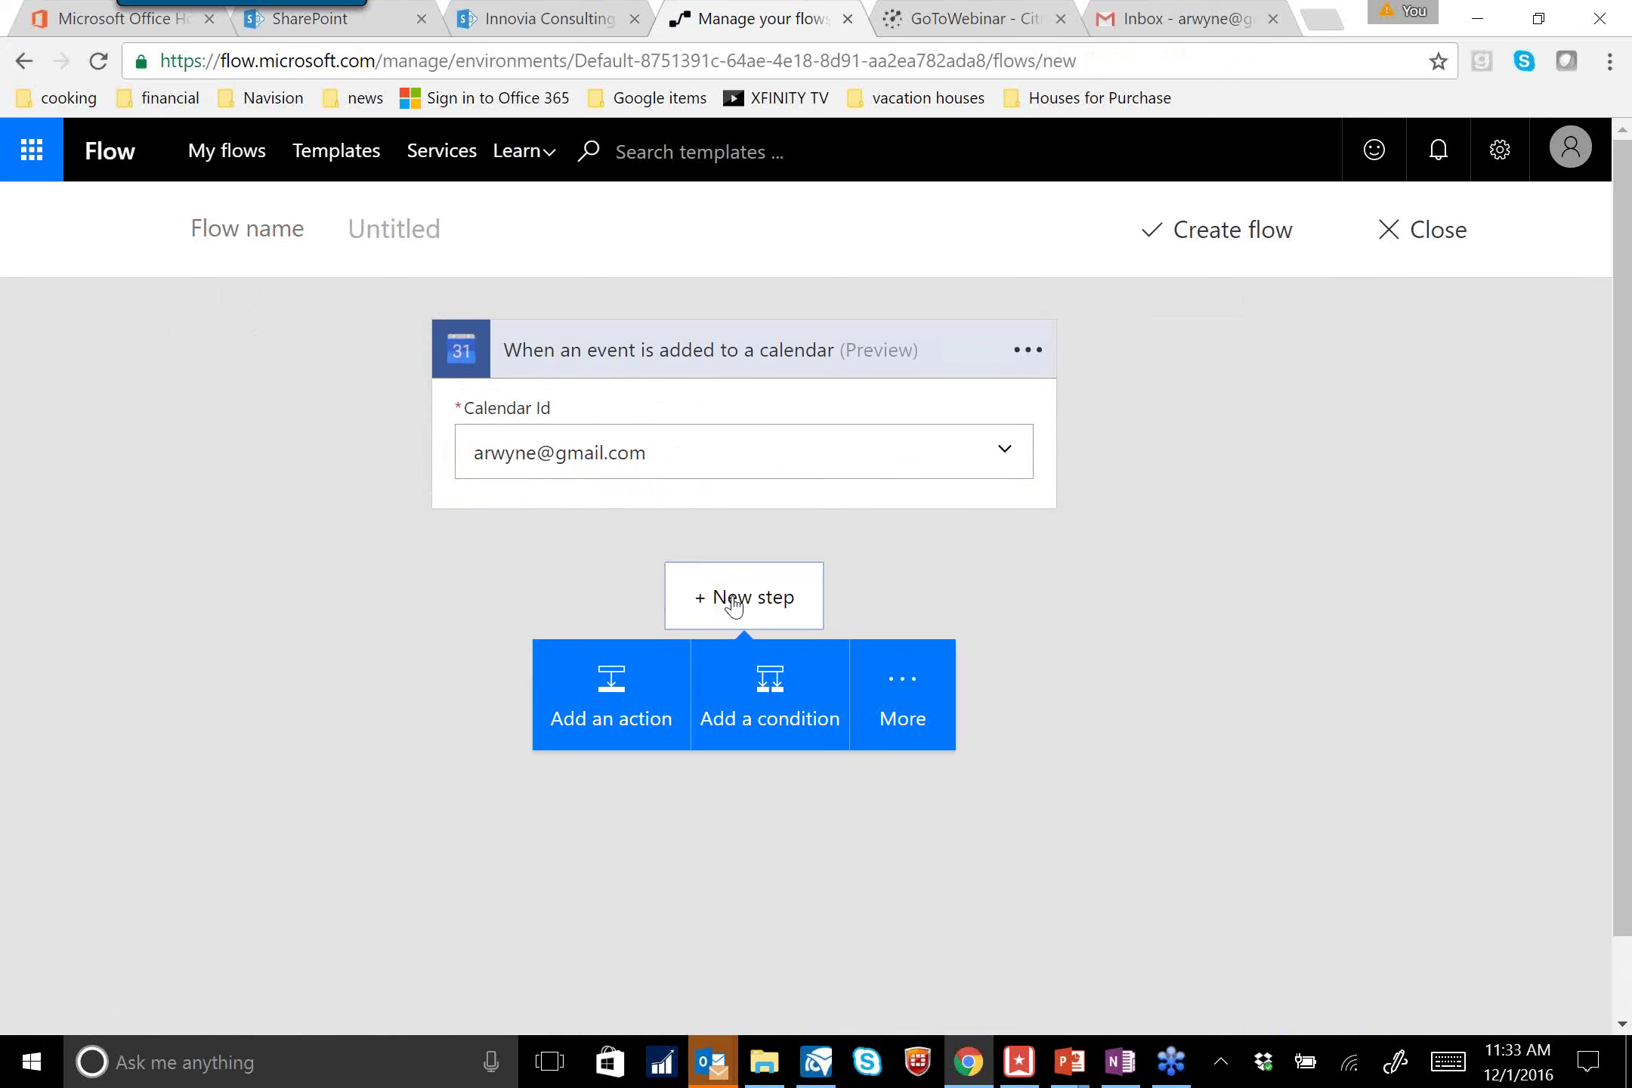
{"action": "left_click", "coordinate": [609, 674]}
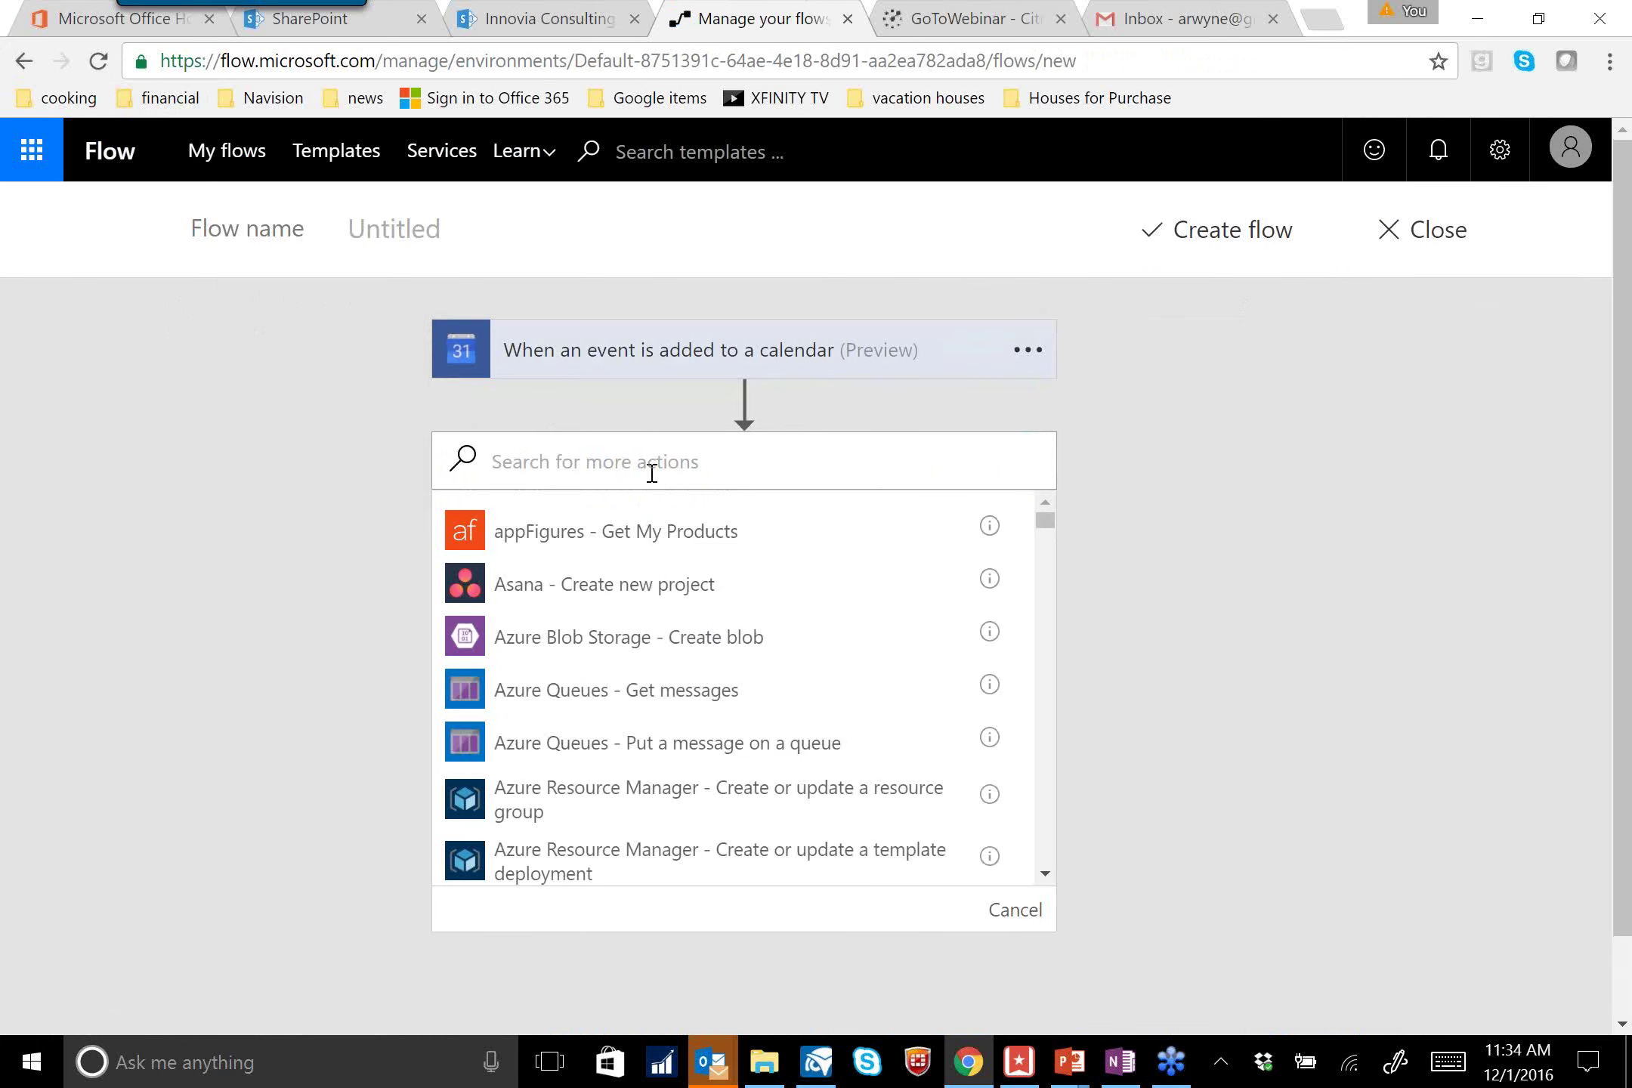
{"action": "type", "text": "office 3"}
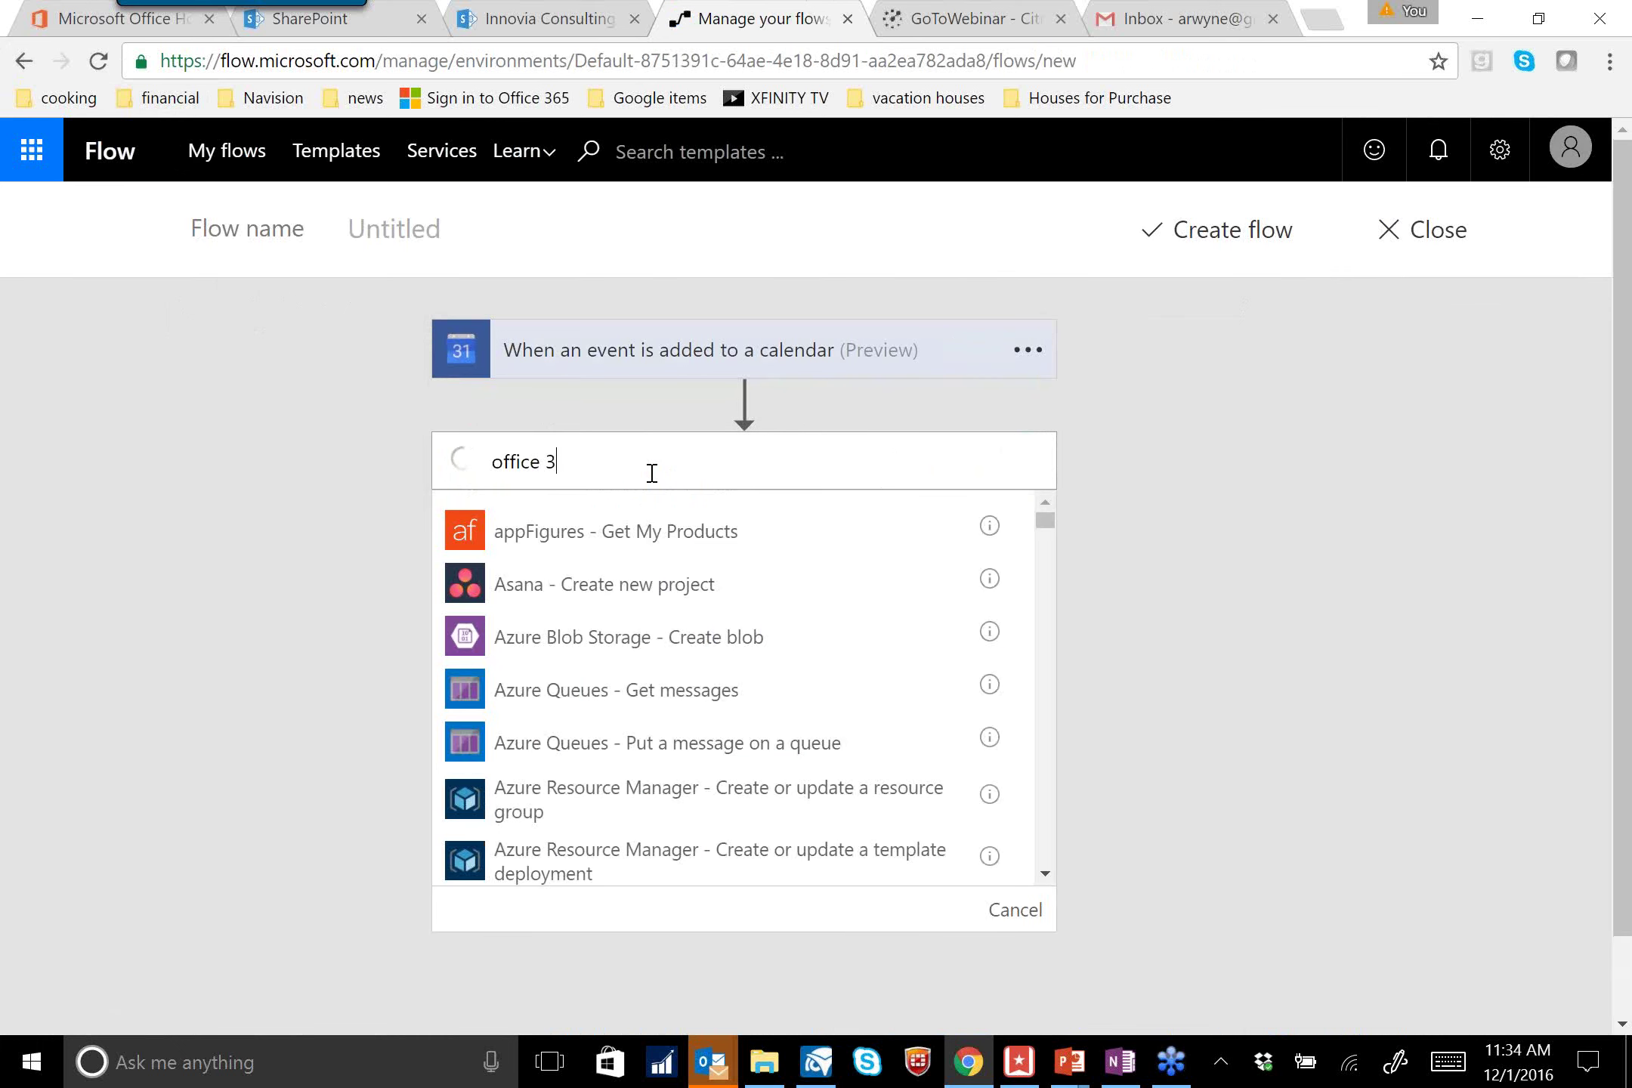
{"action": "type", "text": "65 outlook cal"}
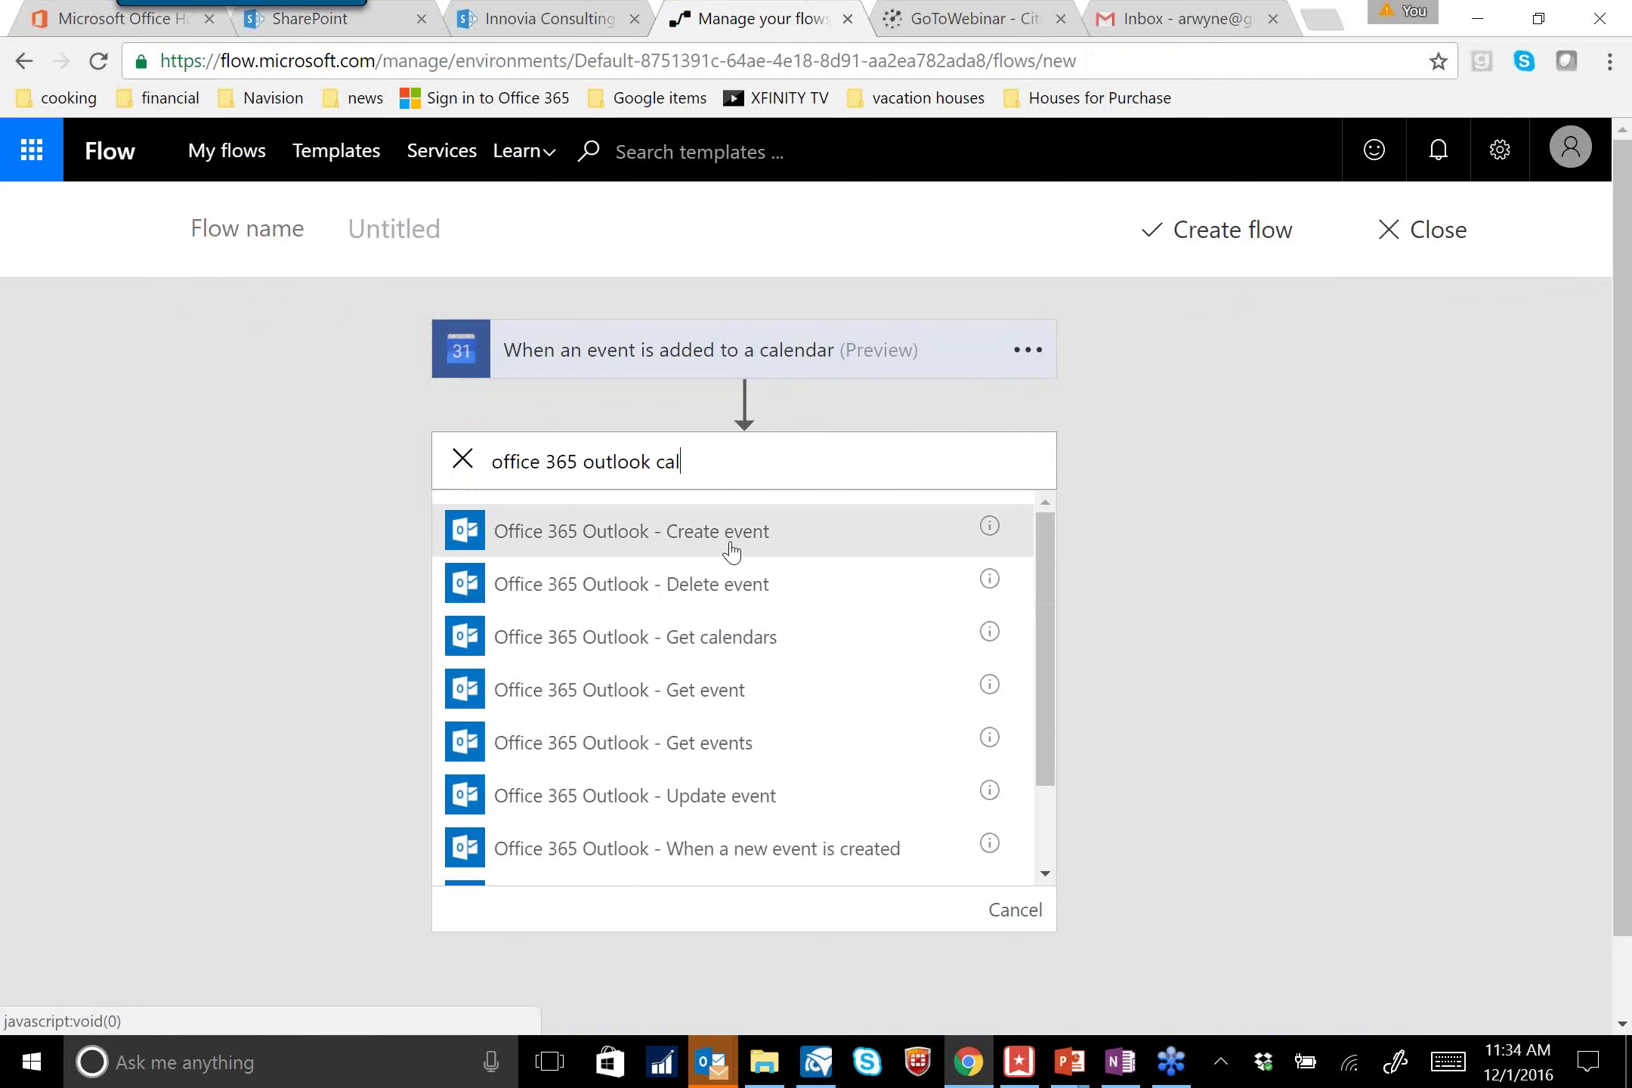
{"action": "left_click", "coordinate": [730, 550]}
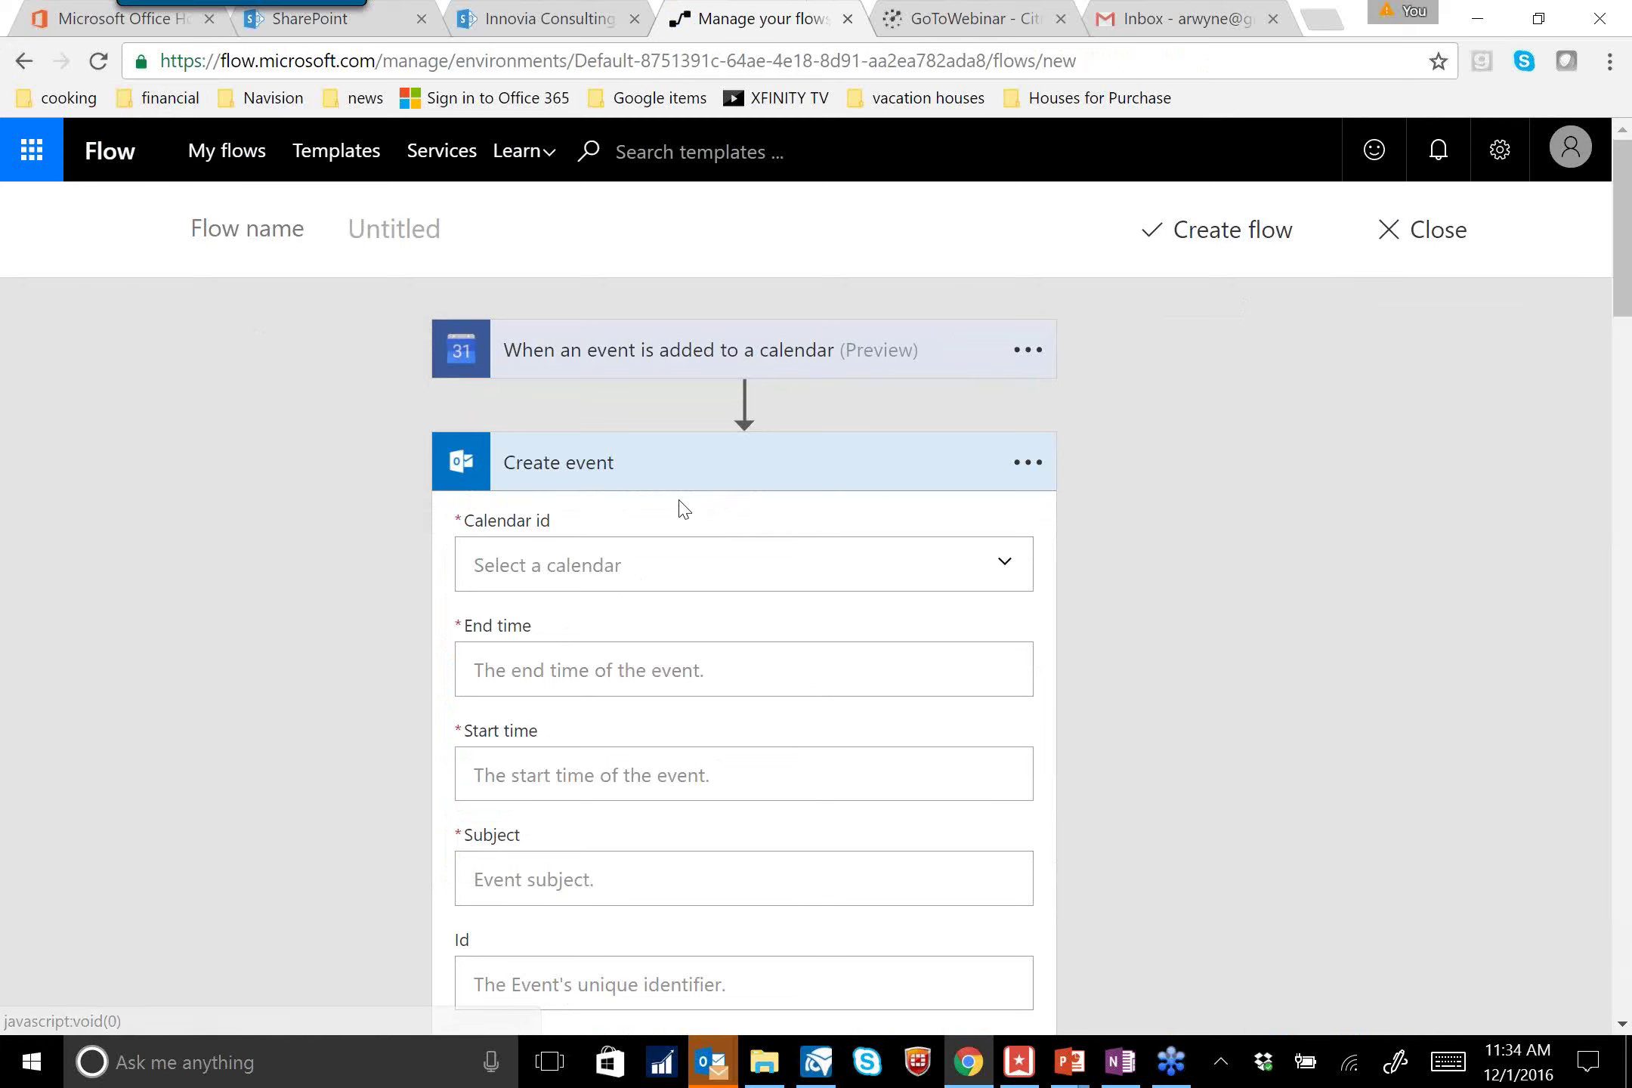
Review the Create event action's fields and set its calendar id to Calendar
{"action": "scroll", "coordinate": [675, 842], "scroll_direction": "down", "scroll_amount": 20}
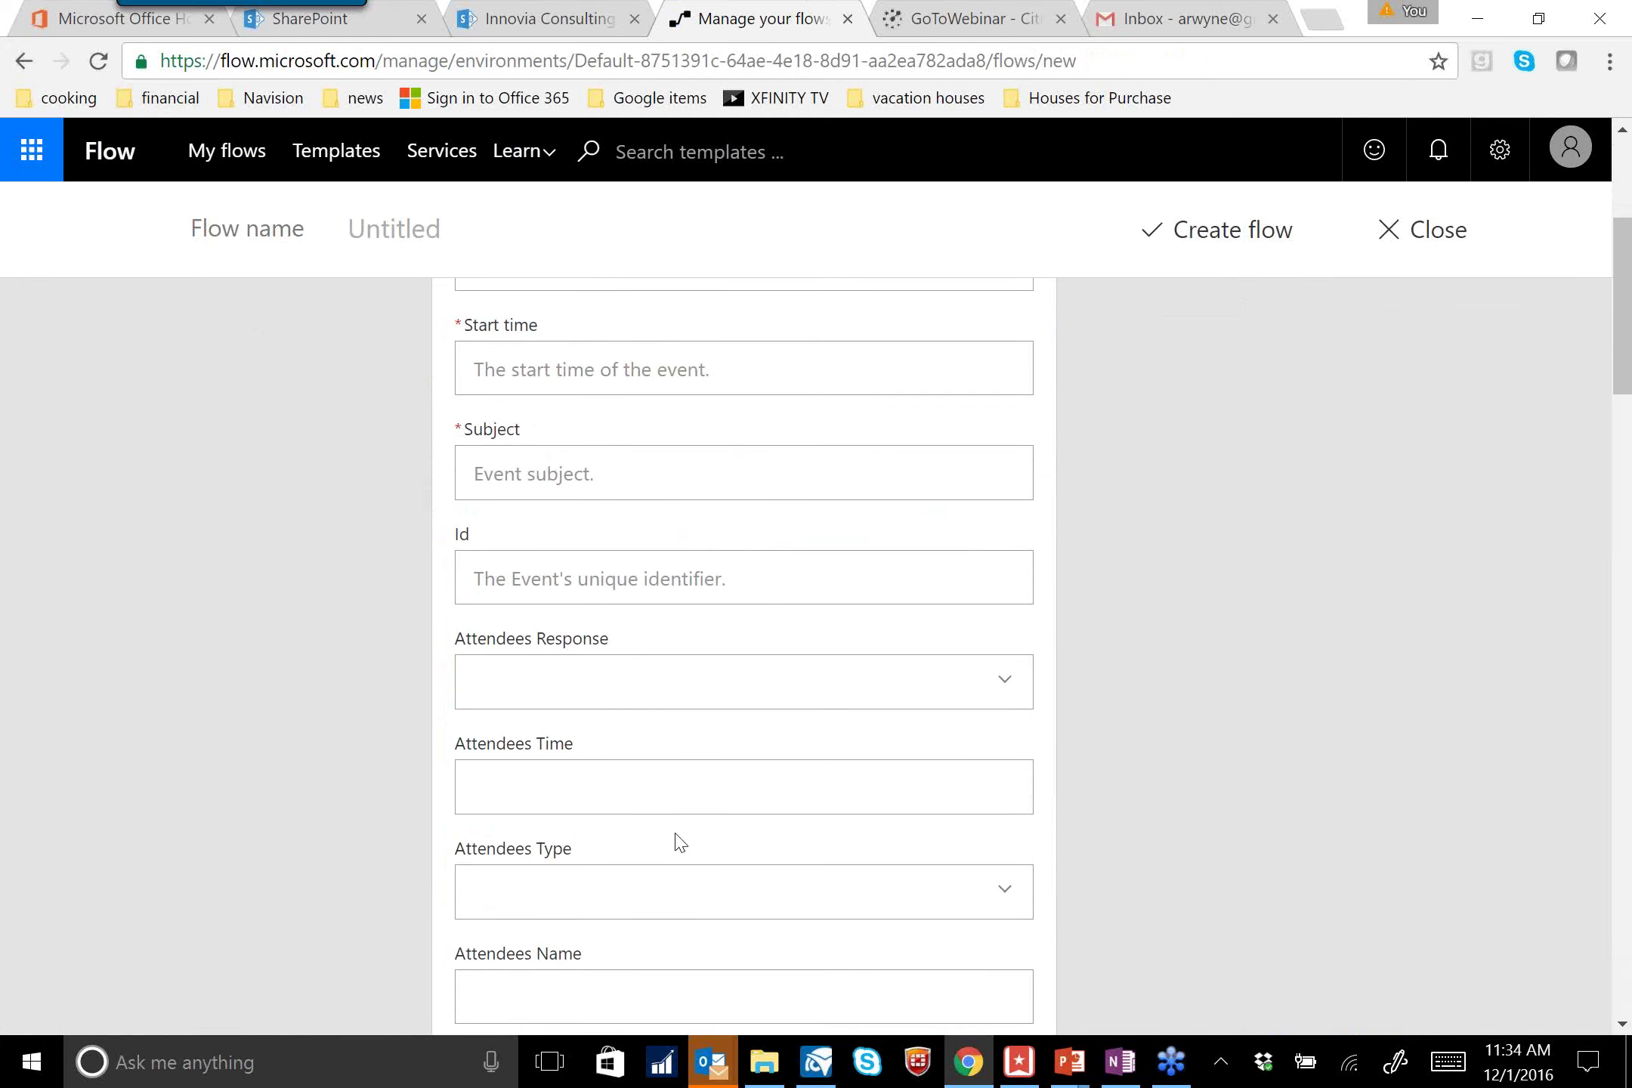
{"action": "scroll", "coordinate": [679, 843], "scroll_direction": "down", "scroll_amount": 14}
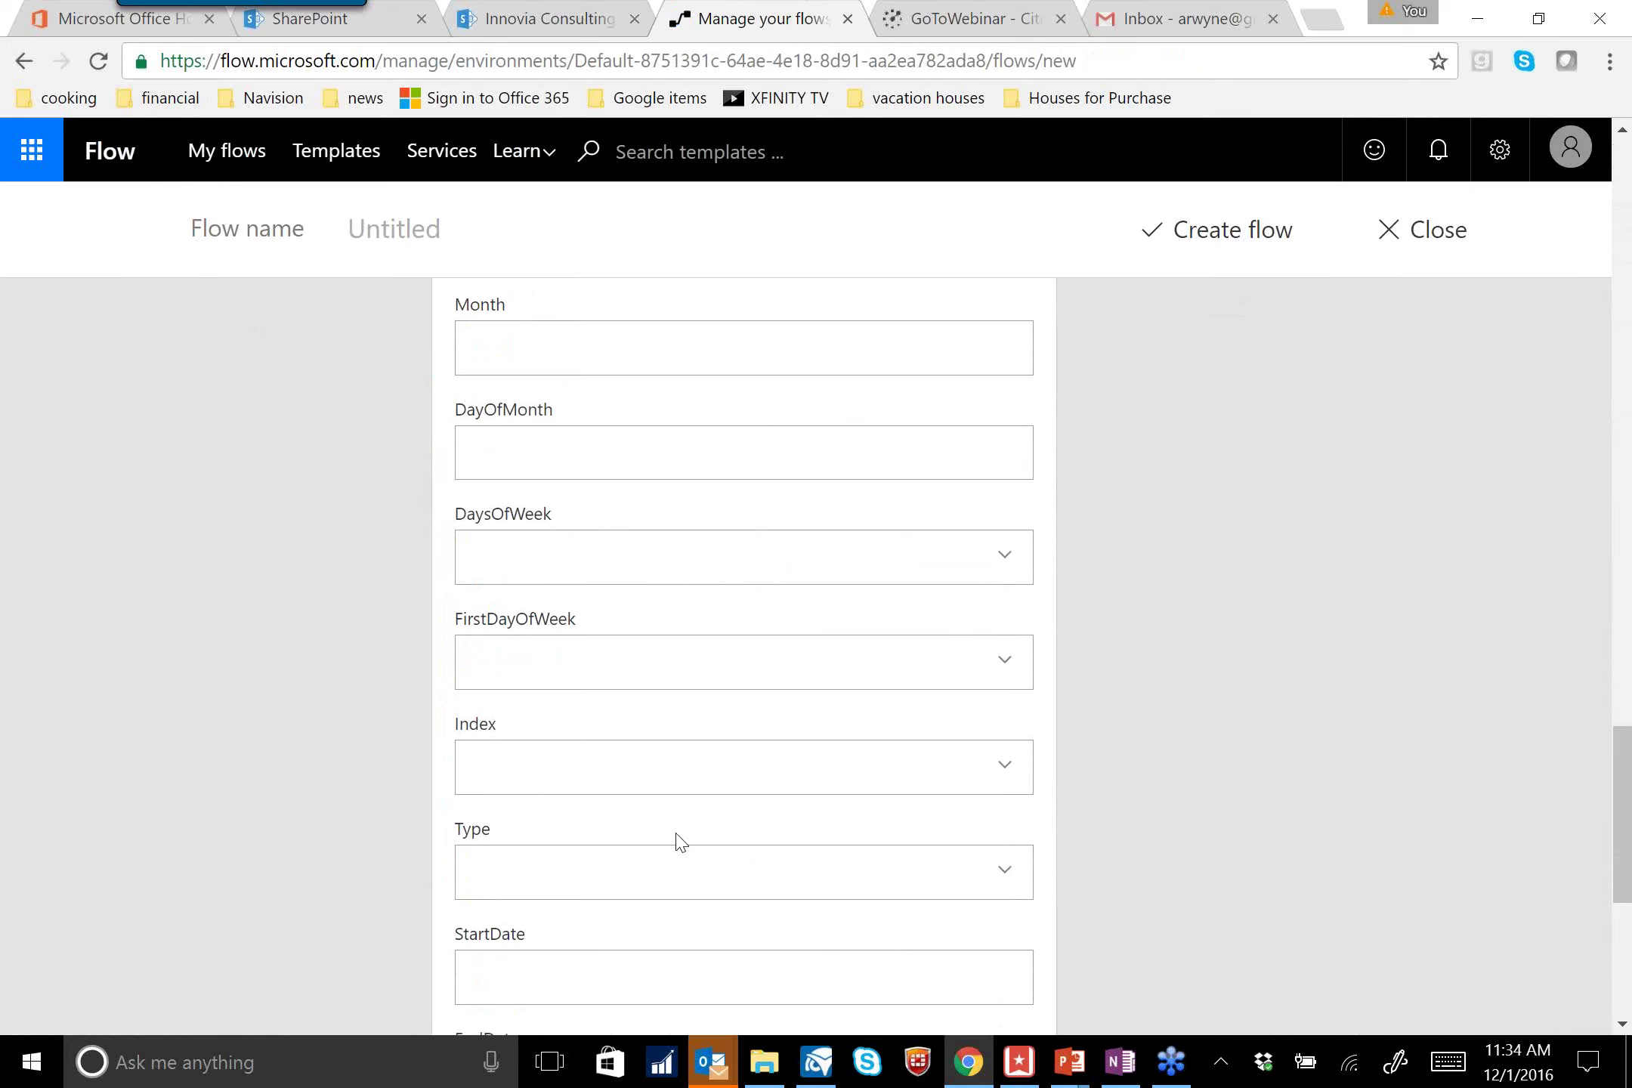
{"action": "scroll", "coordinate": [679, 842], "scroll_direction": "down", "scroll_amount": 6}
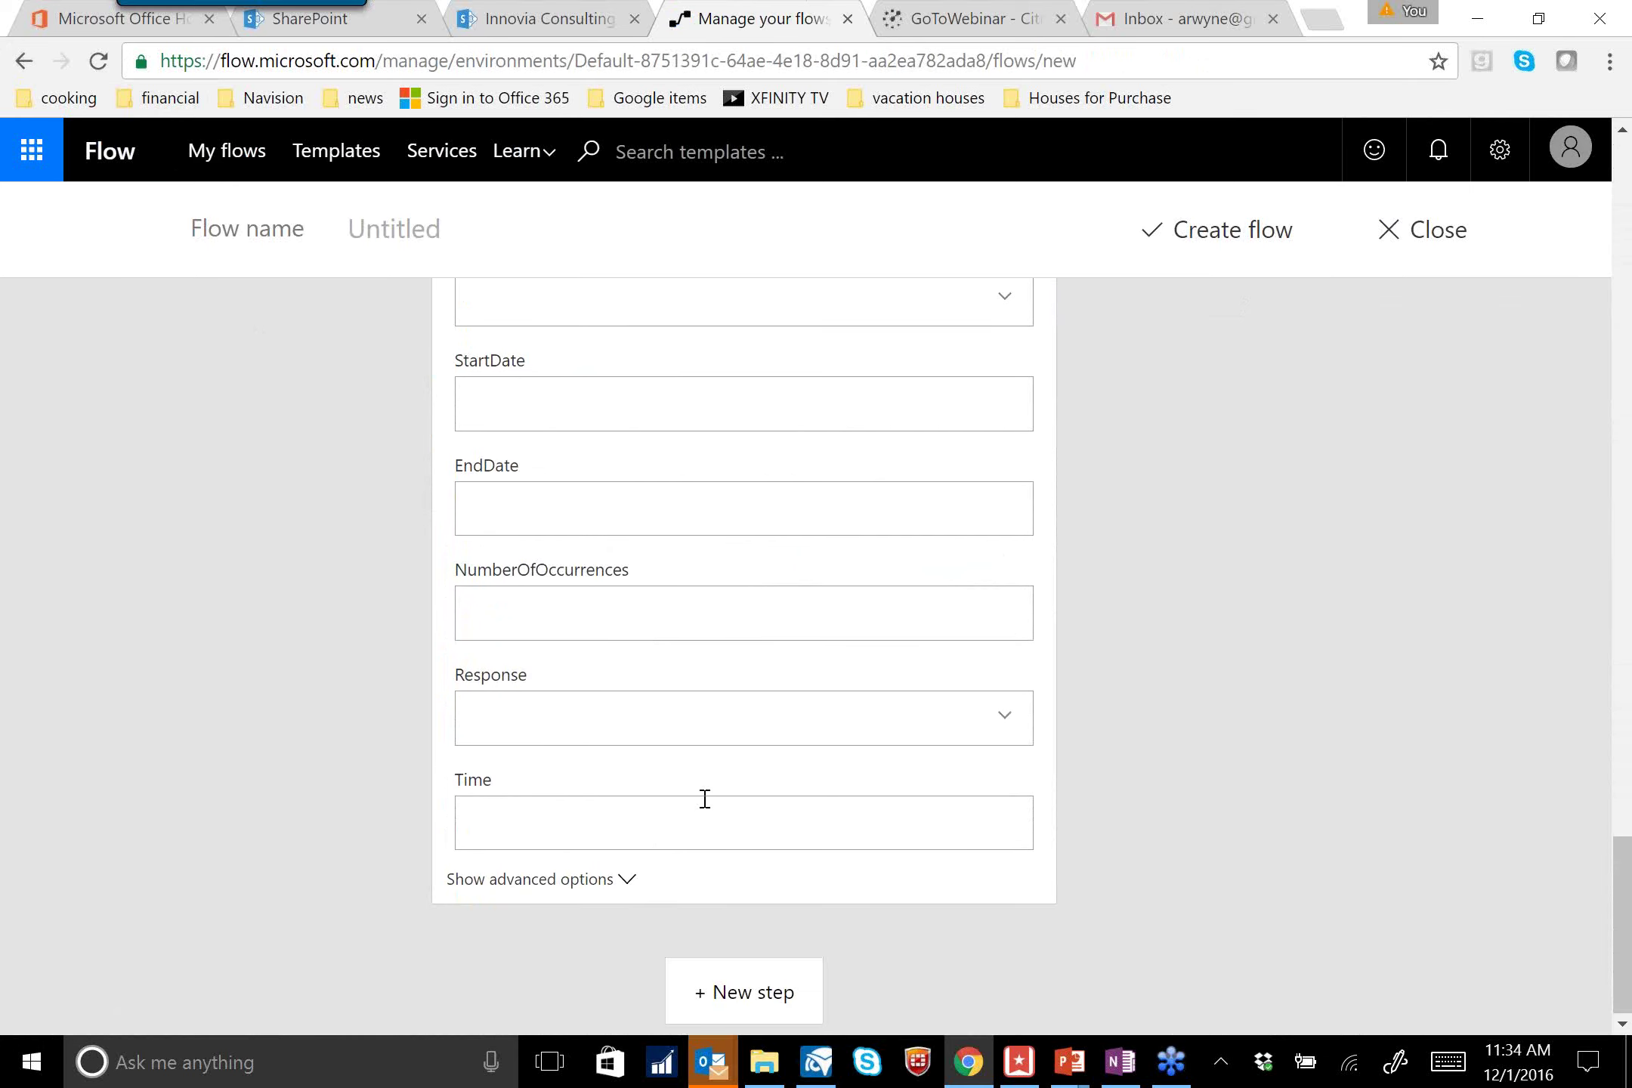
{"action": "scroll", "coordinate": [704, 799], "scroll_direction": "up", "scroll_amount": 20}
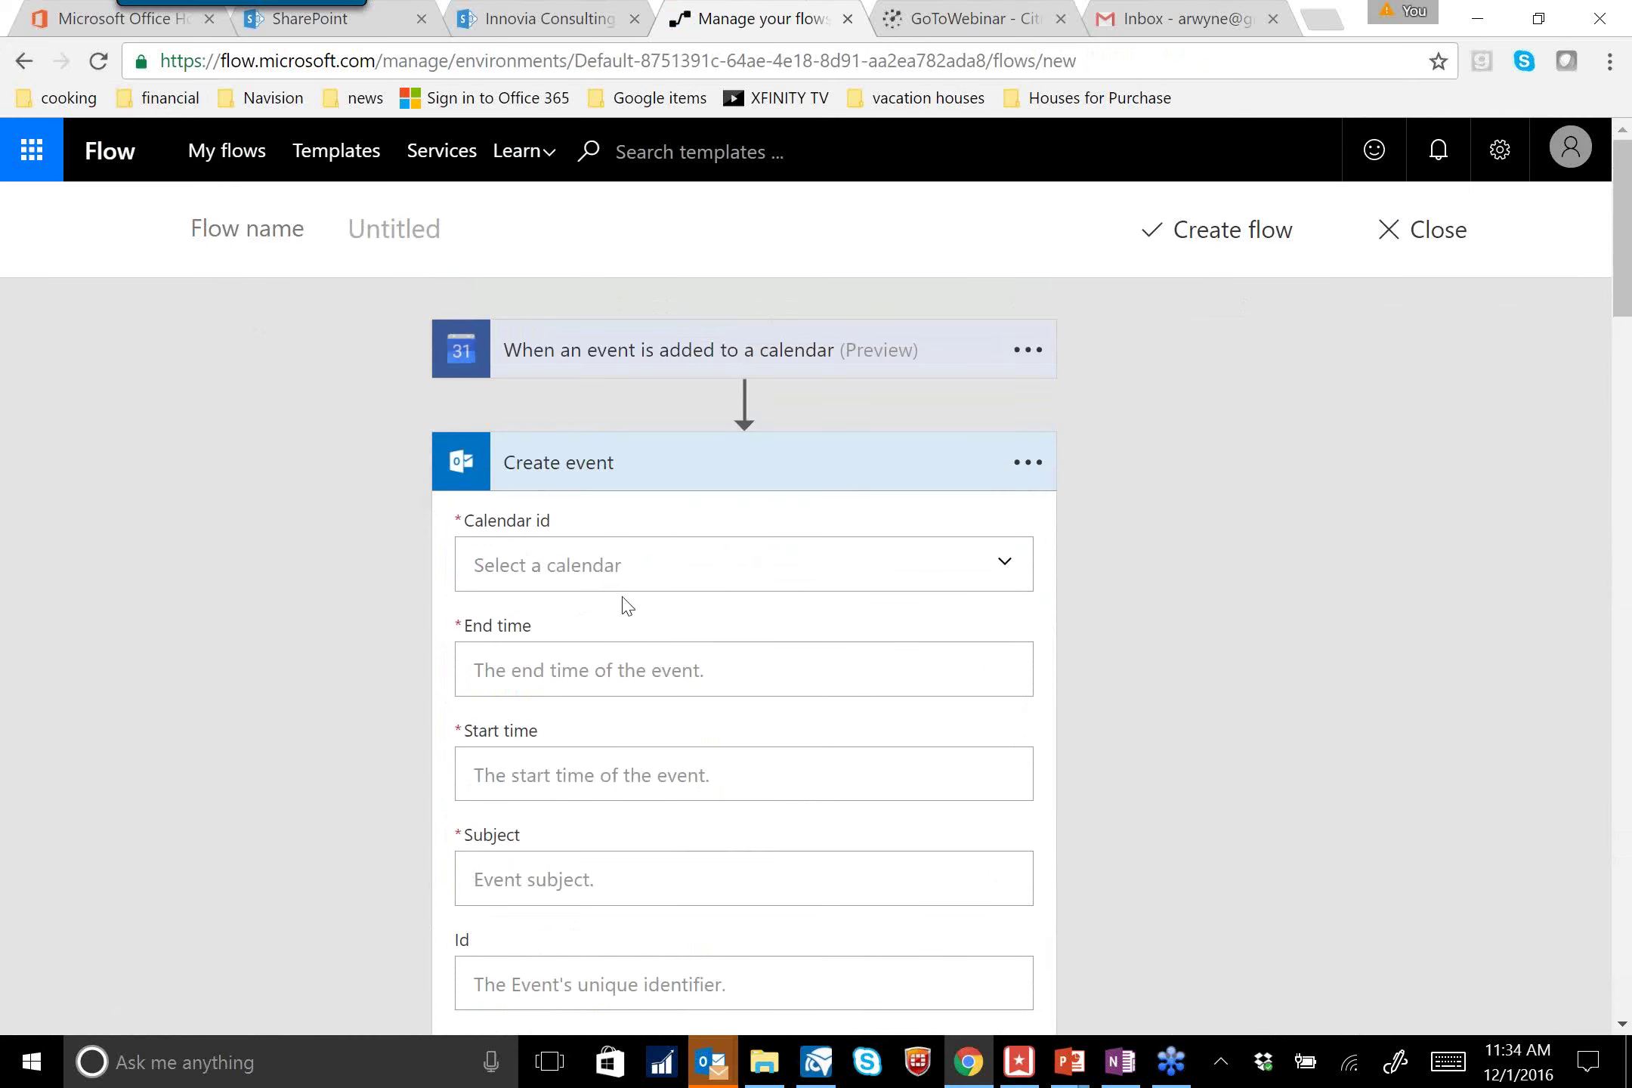
{"action": "left_click", "coordinate": [1051, 570]}
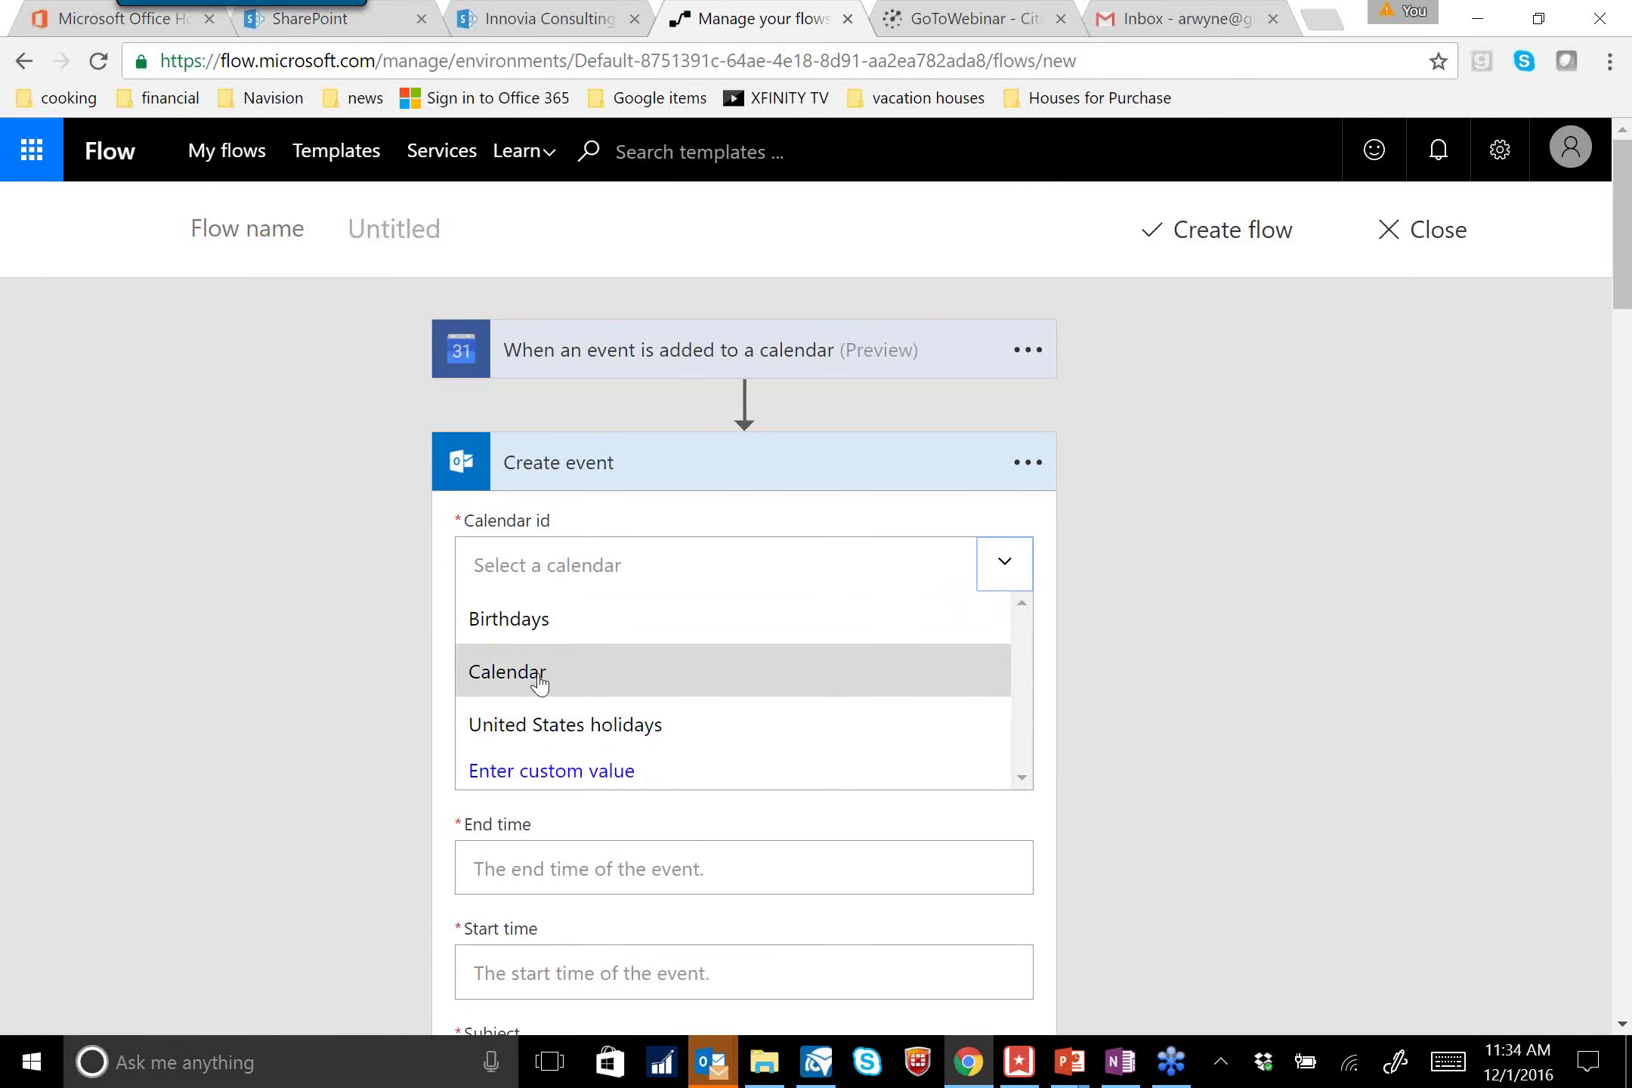
{"action": "left_click", "coordinate": [607, 683]}
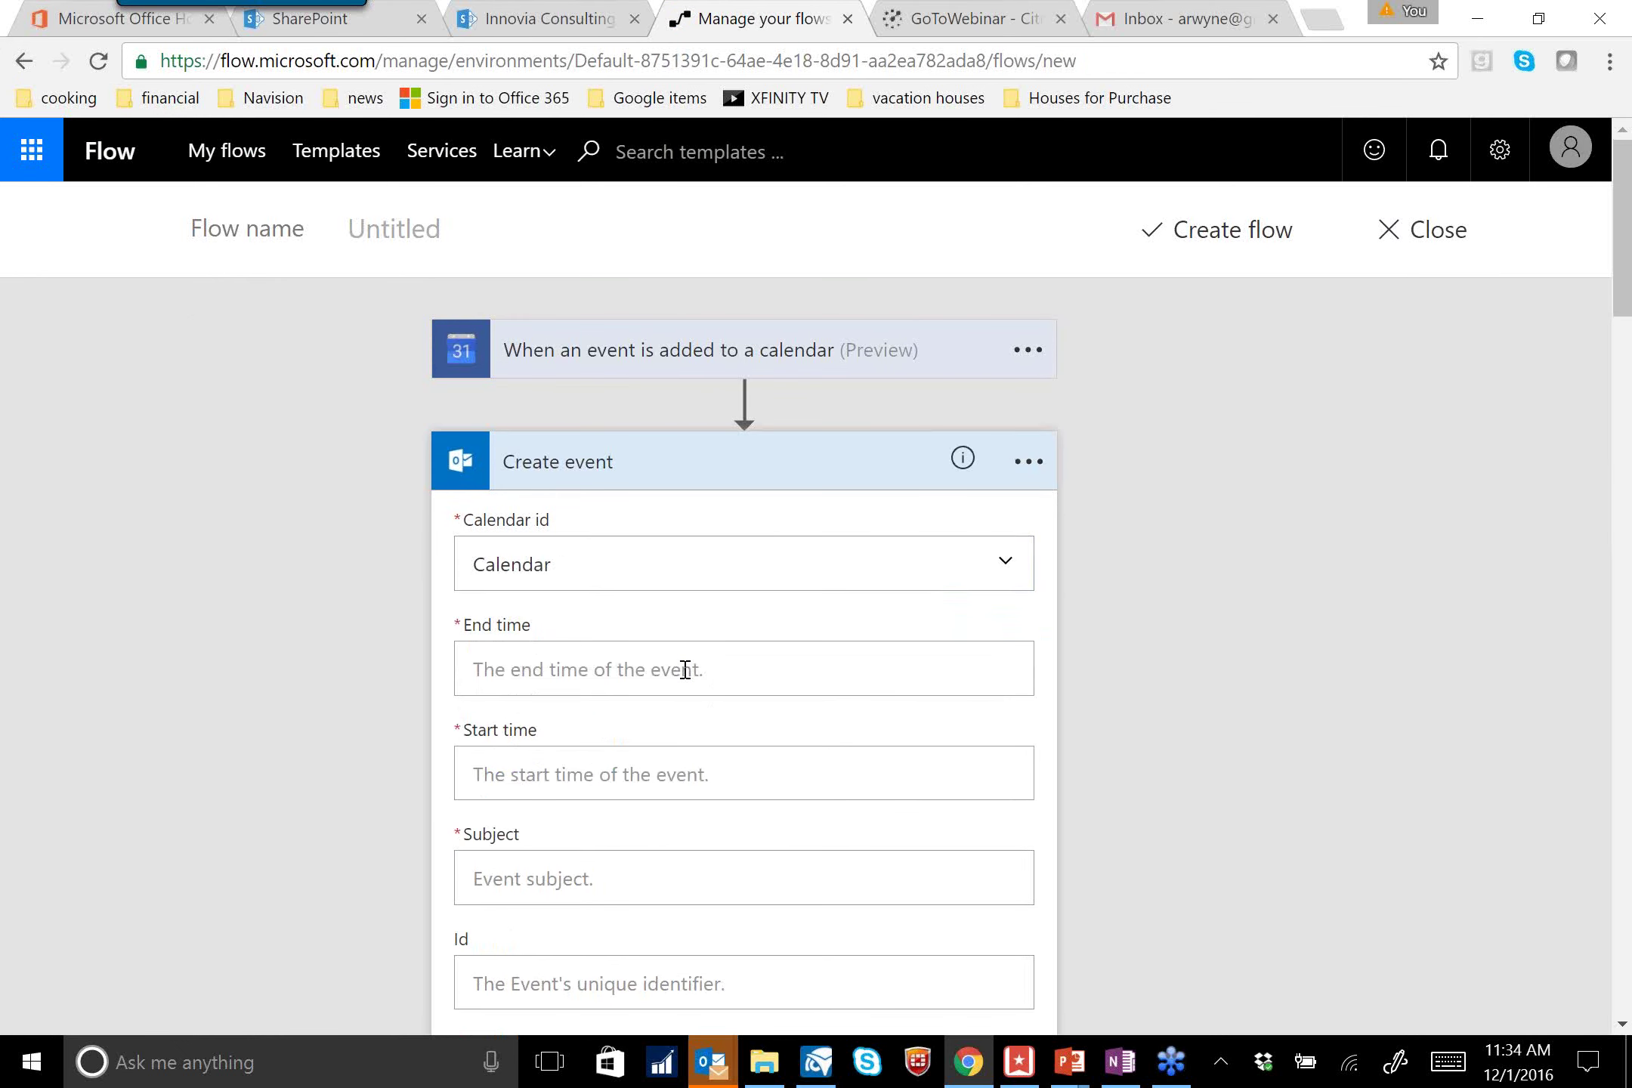
Fill the Create event action's End time, Start time and Subject with the Google Calendar event's End time, Start time and Title
{"action": "left_click", "coordinate": [685, 670]}
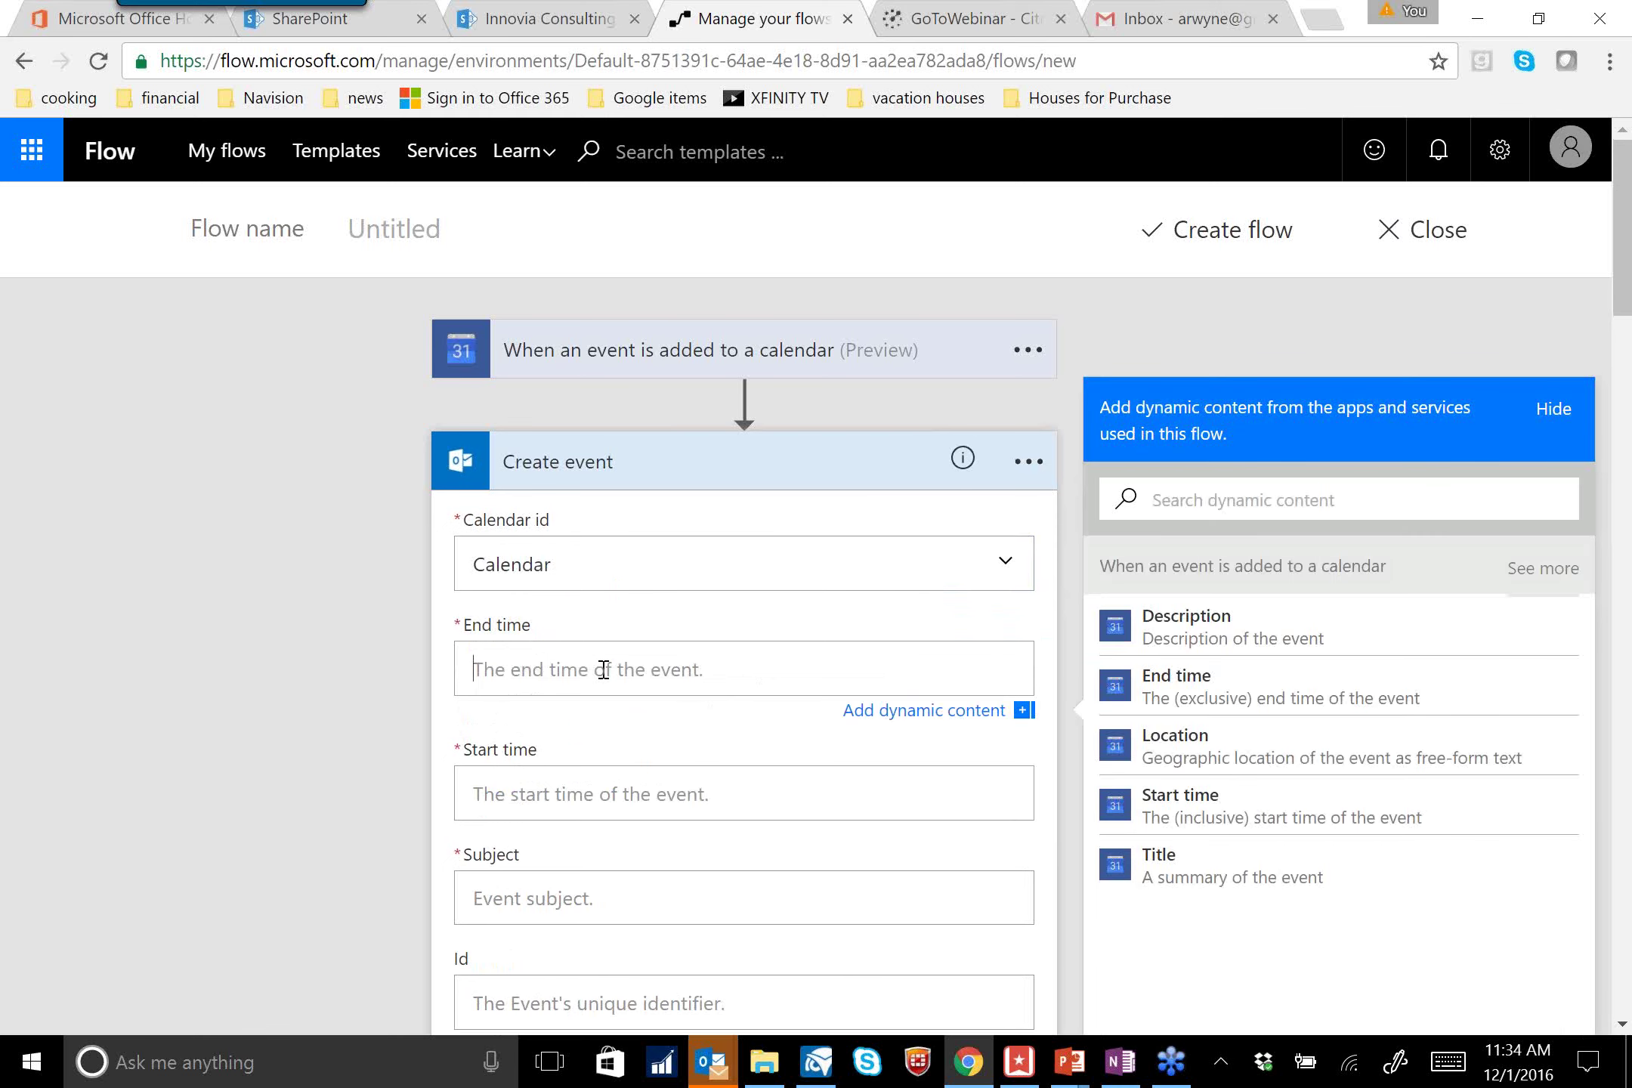
{"action": "left_click", "coordinate": [1269, 692]}
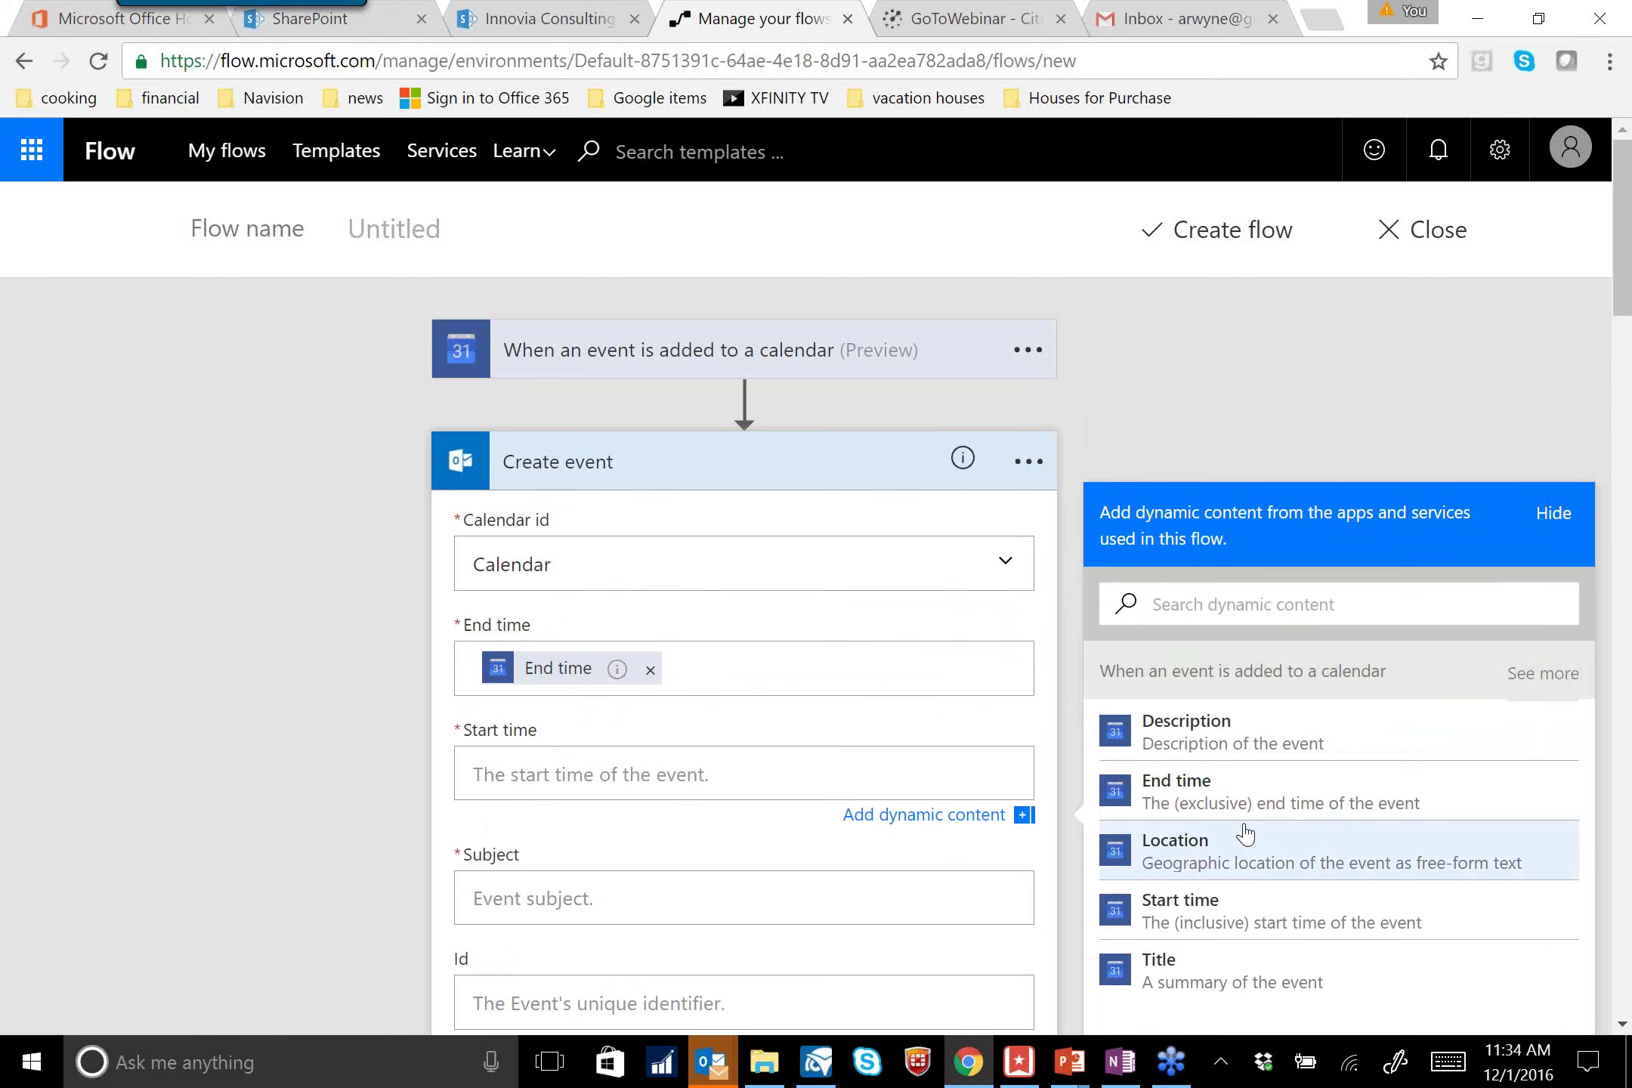
{"action": "left_click", "coordinate": [1220, 922]}
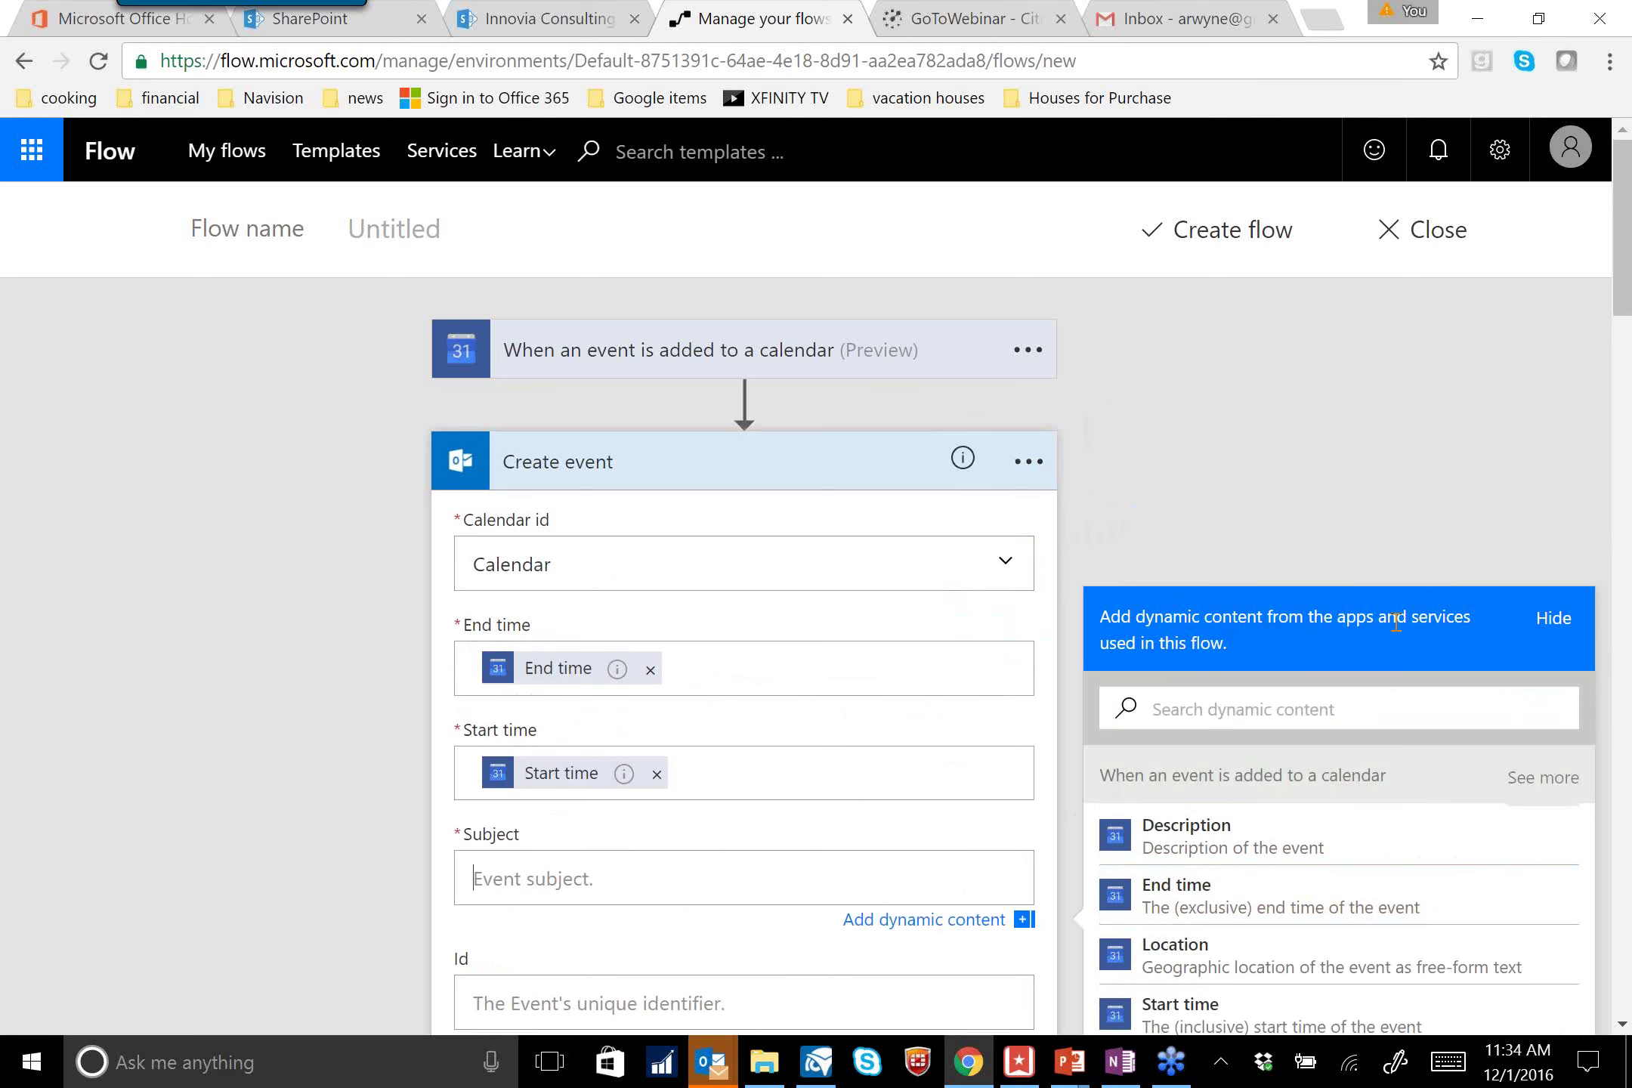
{"action": "scroll", "coordinate": [1367, 642], "scroll_direction": "down", "scroll_amount": 3}
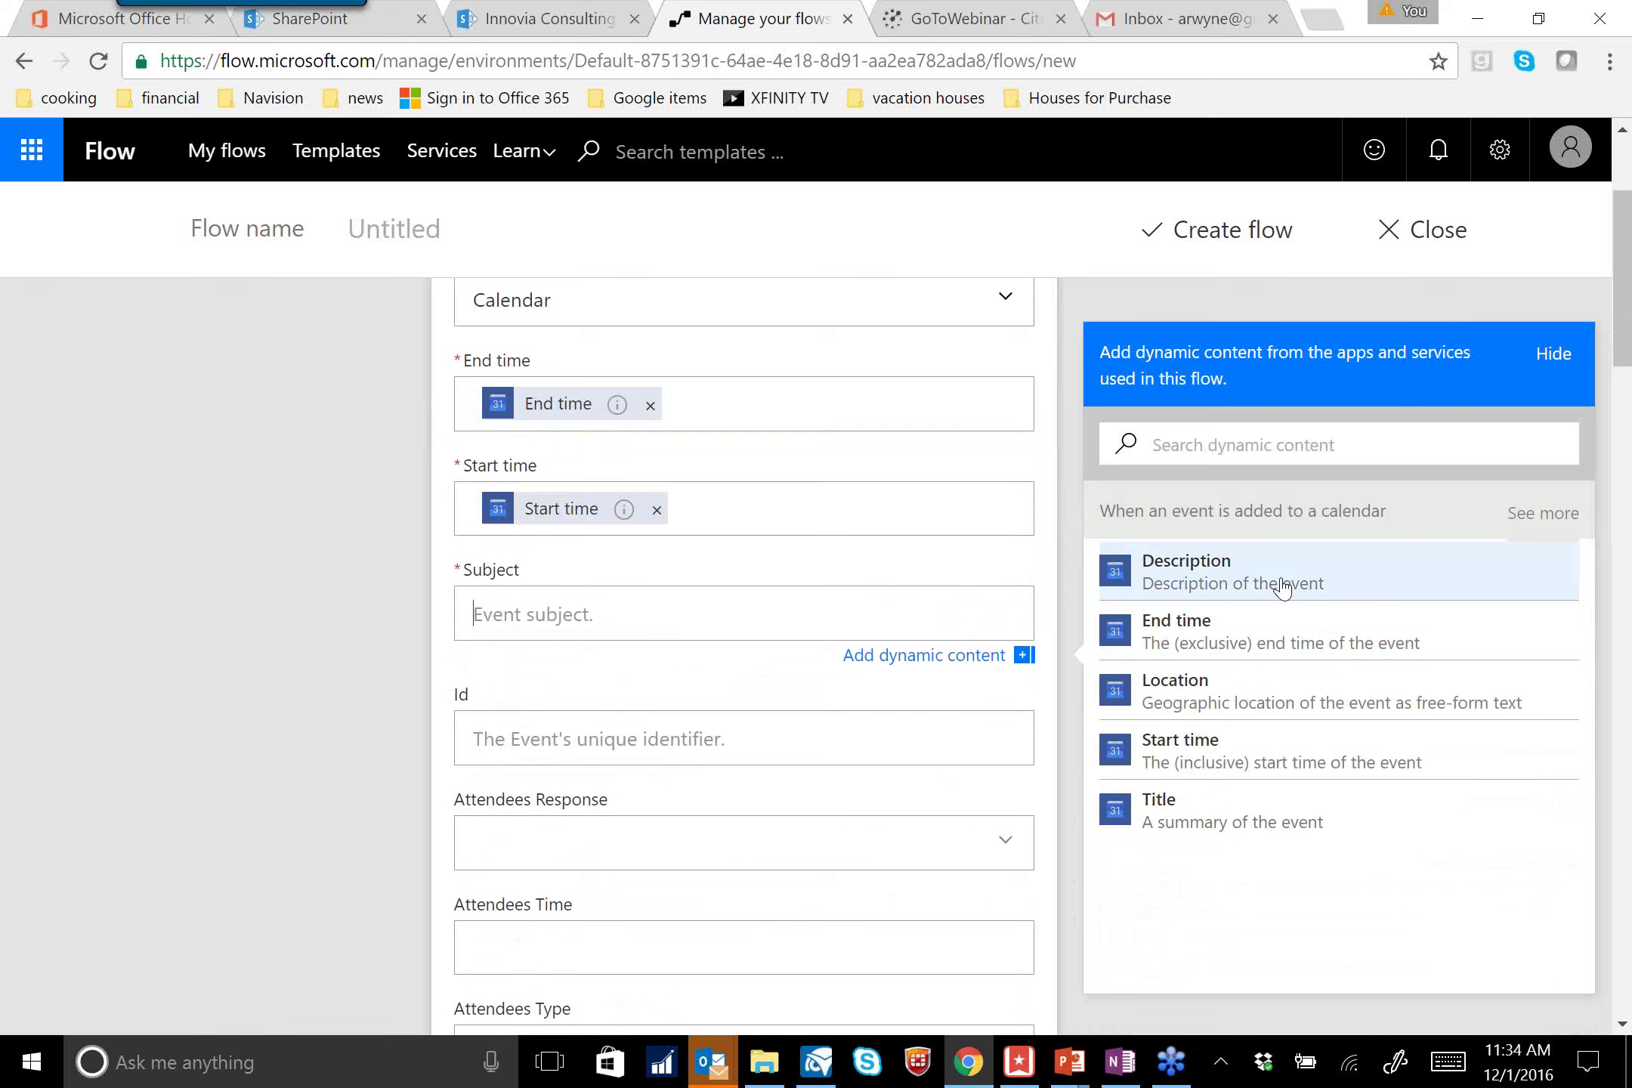
{"action": "left_click", "coordinate": [1213, 816]}
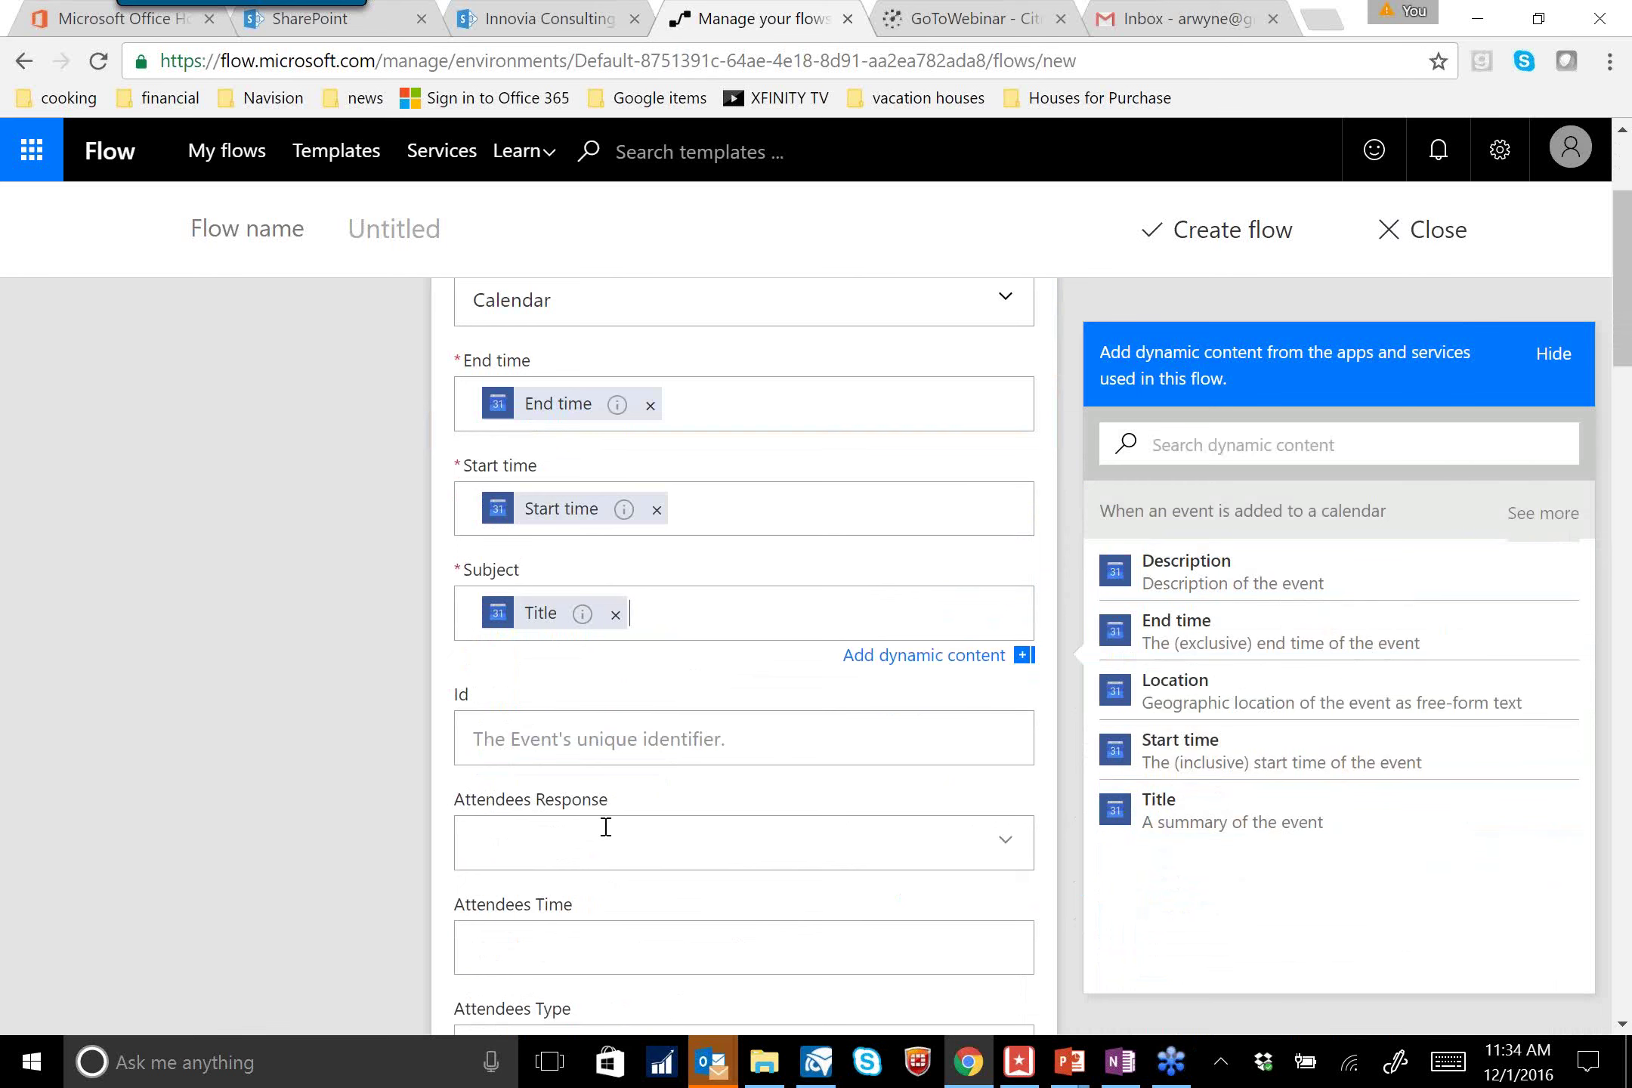
{"action": "scroll", "coordinate": [606, 827], "scroll_direction": "down", "scroll_amount": 3}
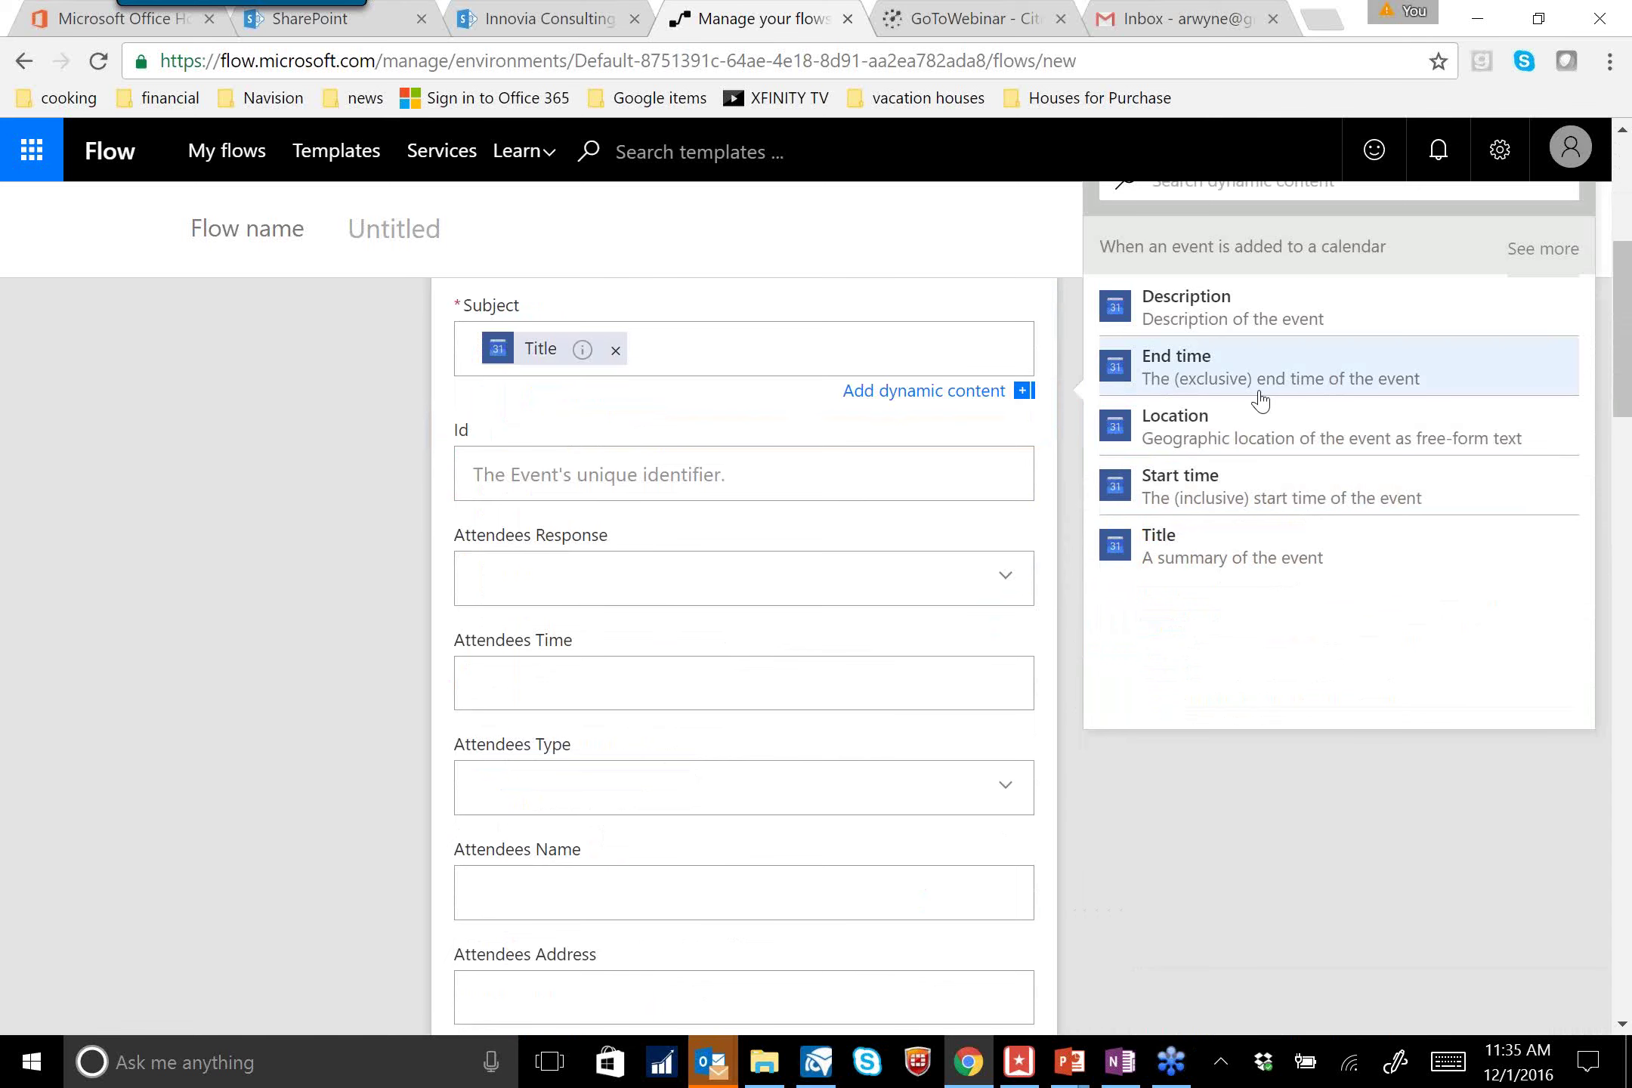
{"action": "scroll", "coordinate": [1224, 483], "scroll_direction": "up", "scroll_amount": 3}
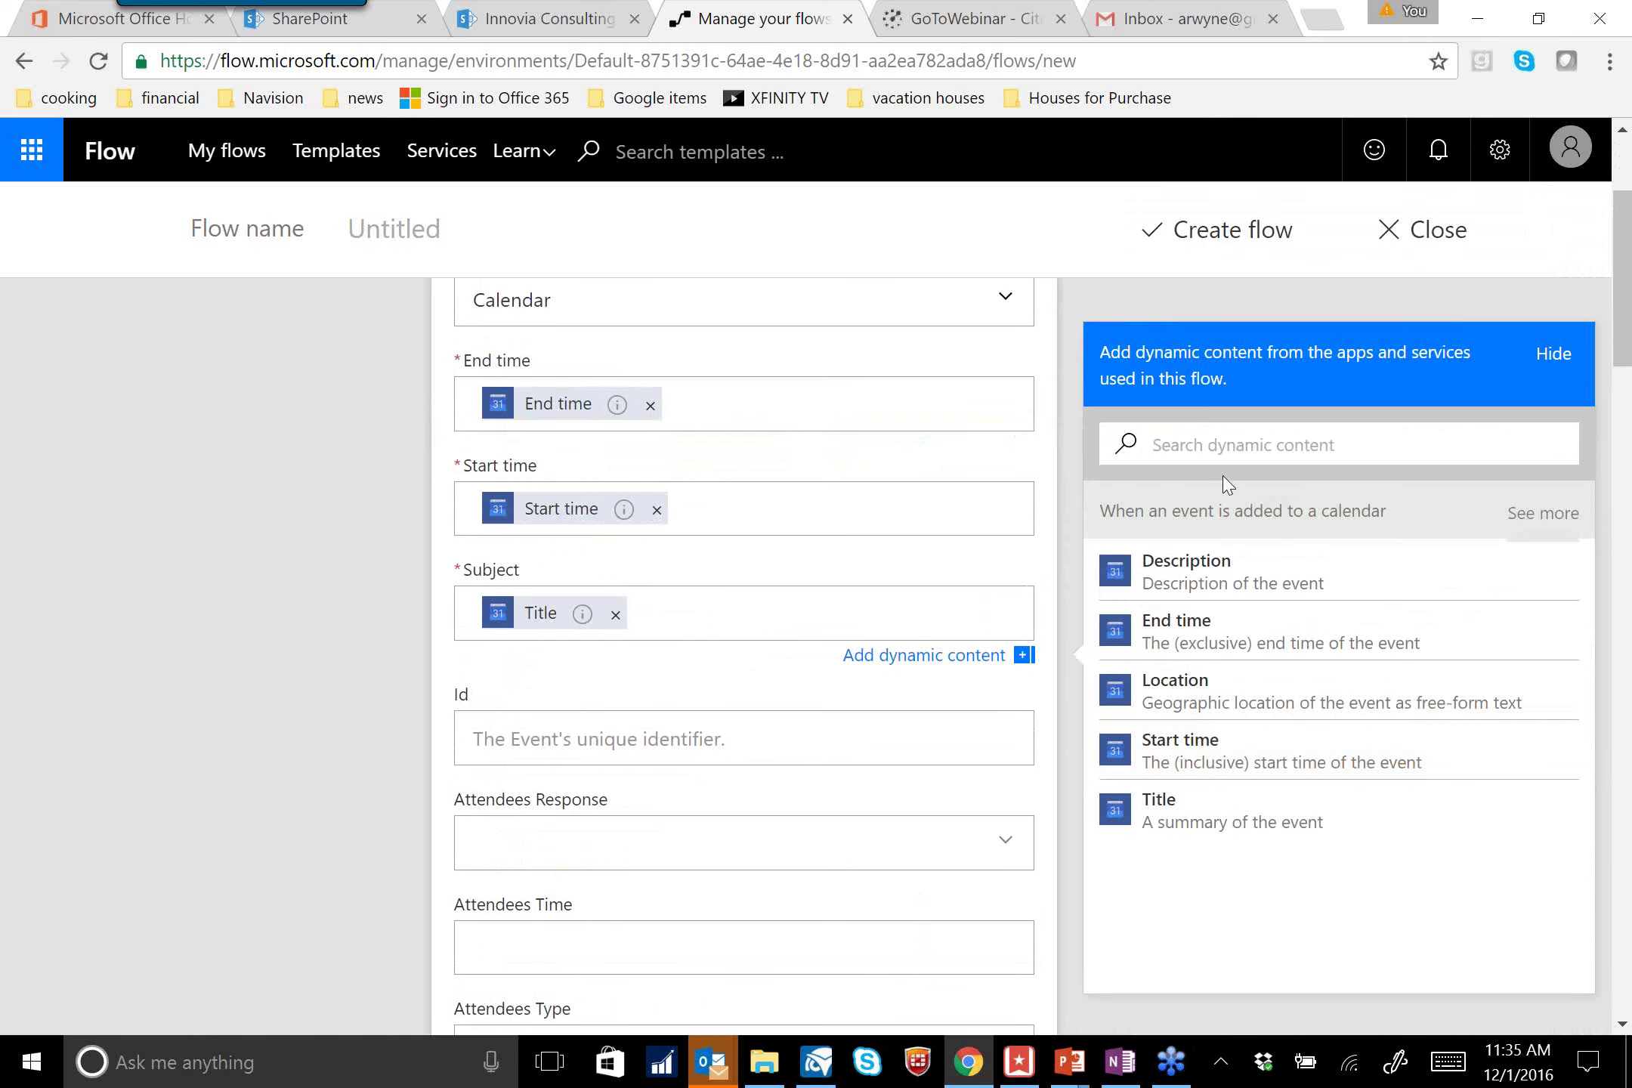
{"action": "scroll", "coordinate": [1226, 484], "scroll_direction": "up", "scroll_amount": 3}
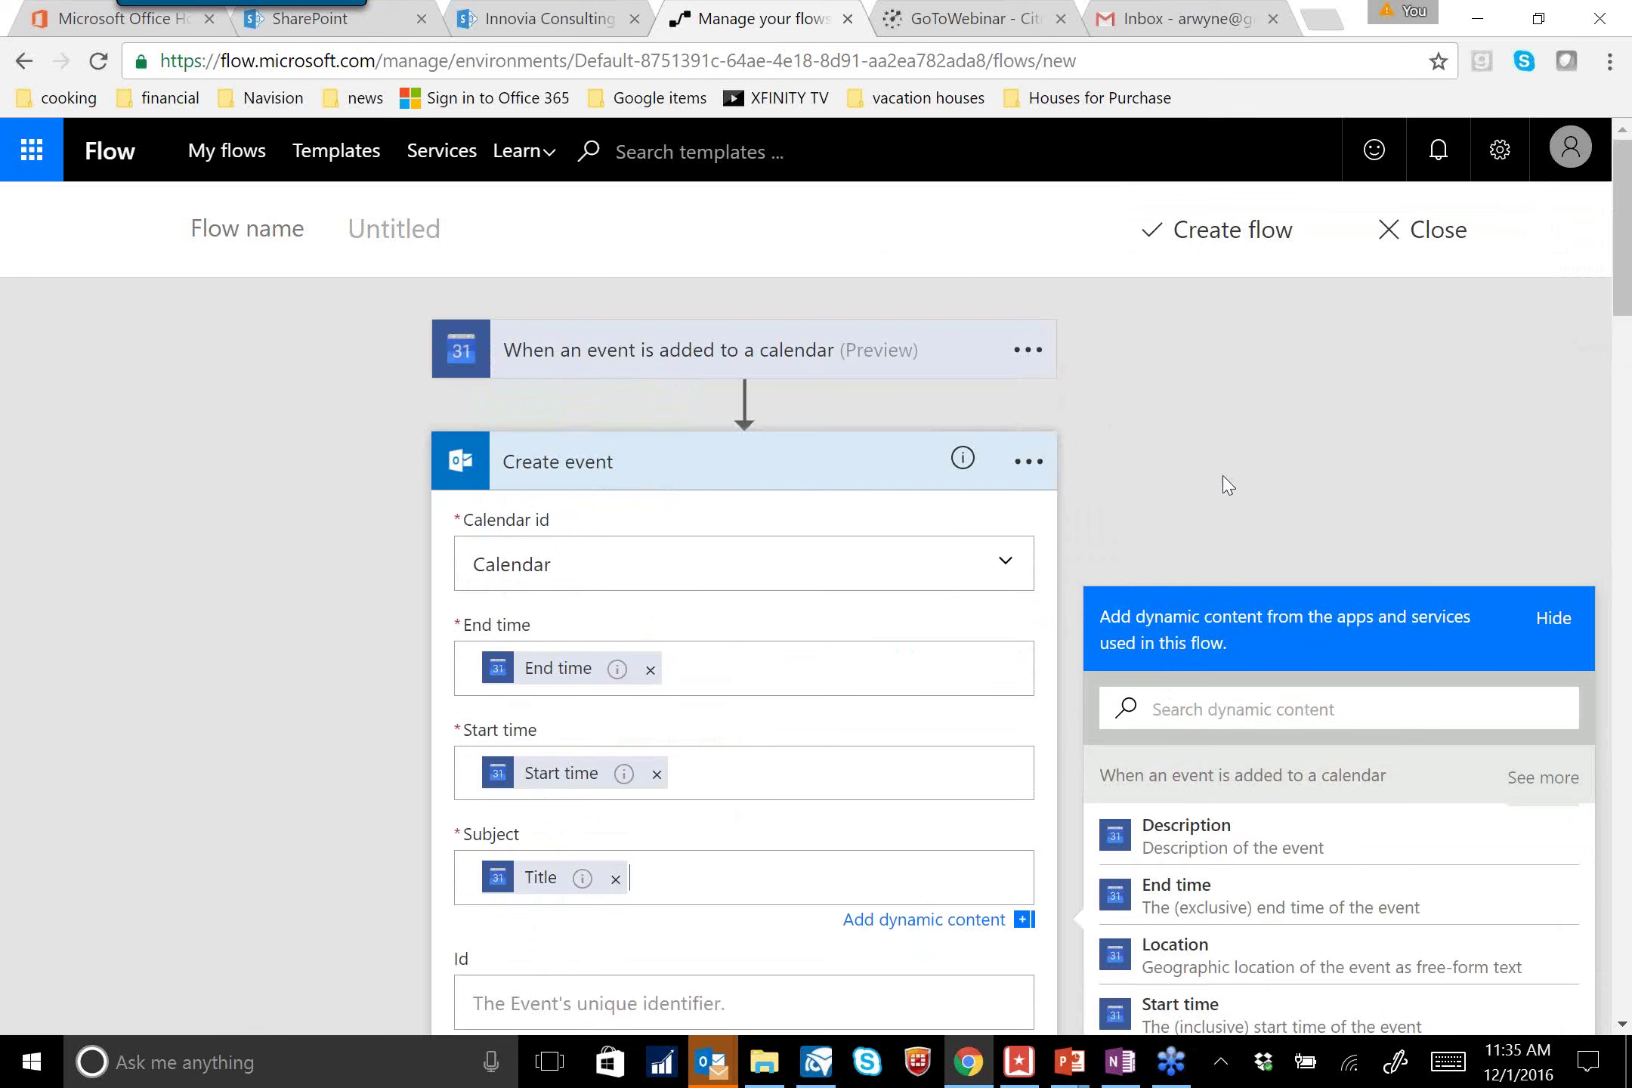
Collapse the Create event action, name the flow "webinar flow", and create it, finishing the setup
{"action": "left_click", "coordinate": [748, 477]}
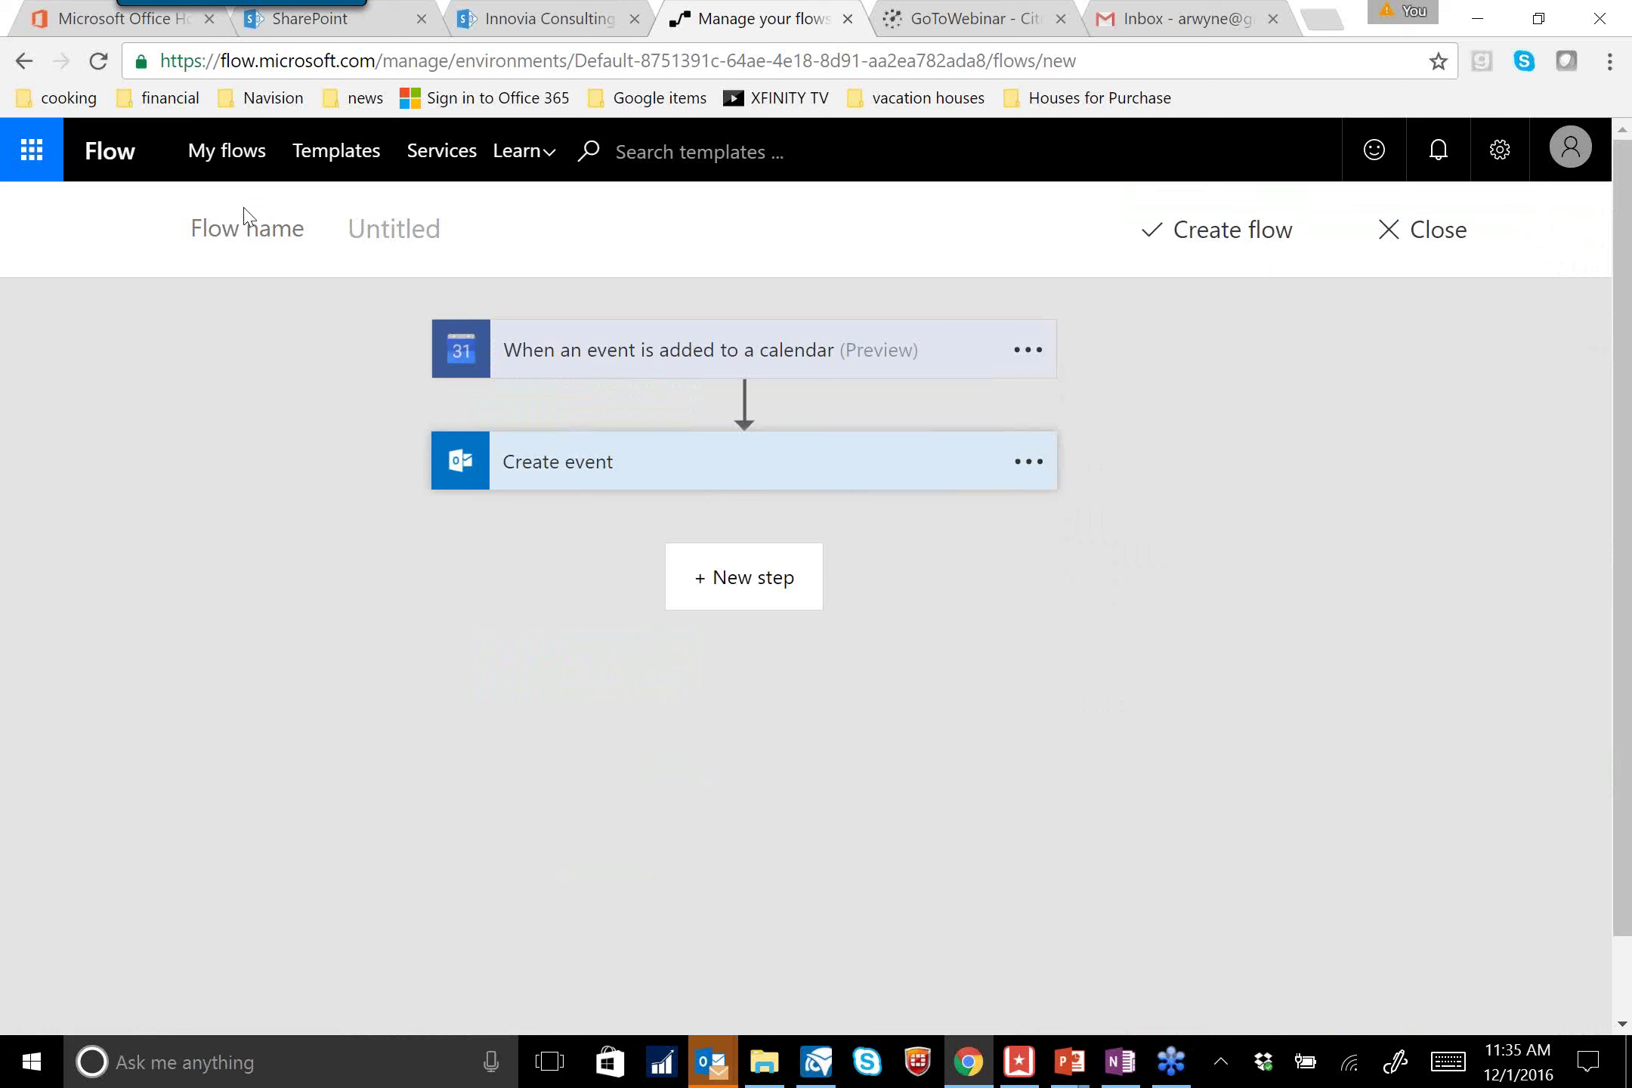
{"action": "left_click", "coordinate": [390, 229]}
{"action": "type", "text": "webinar flow"}
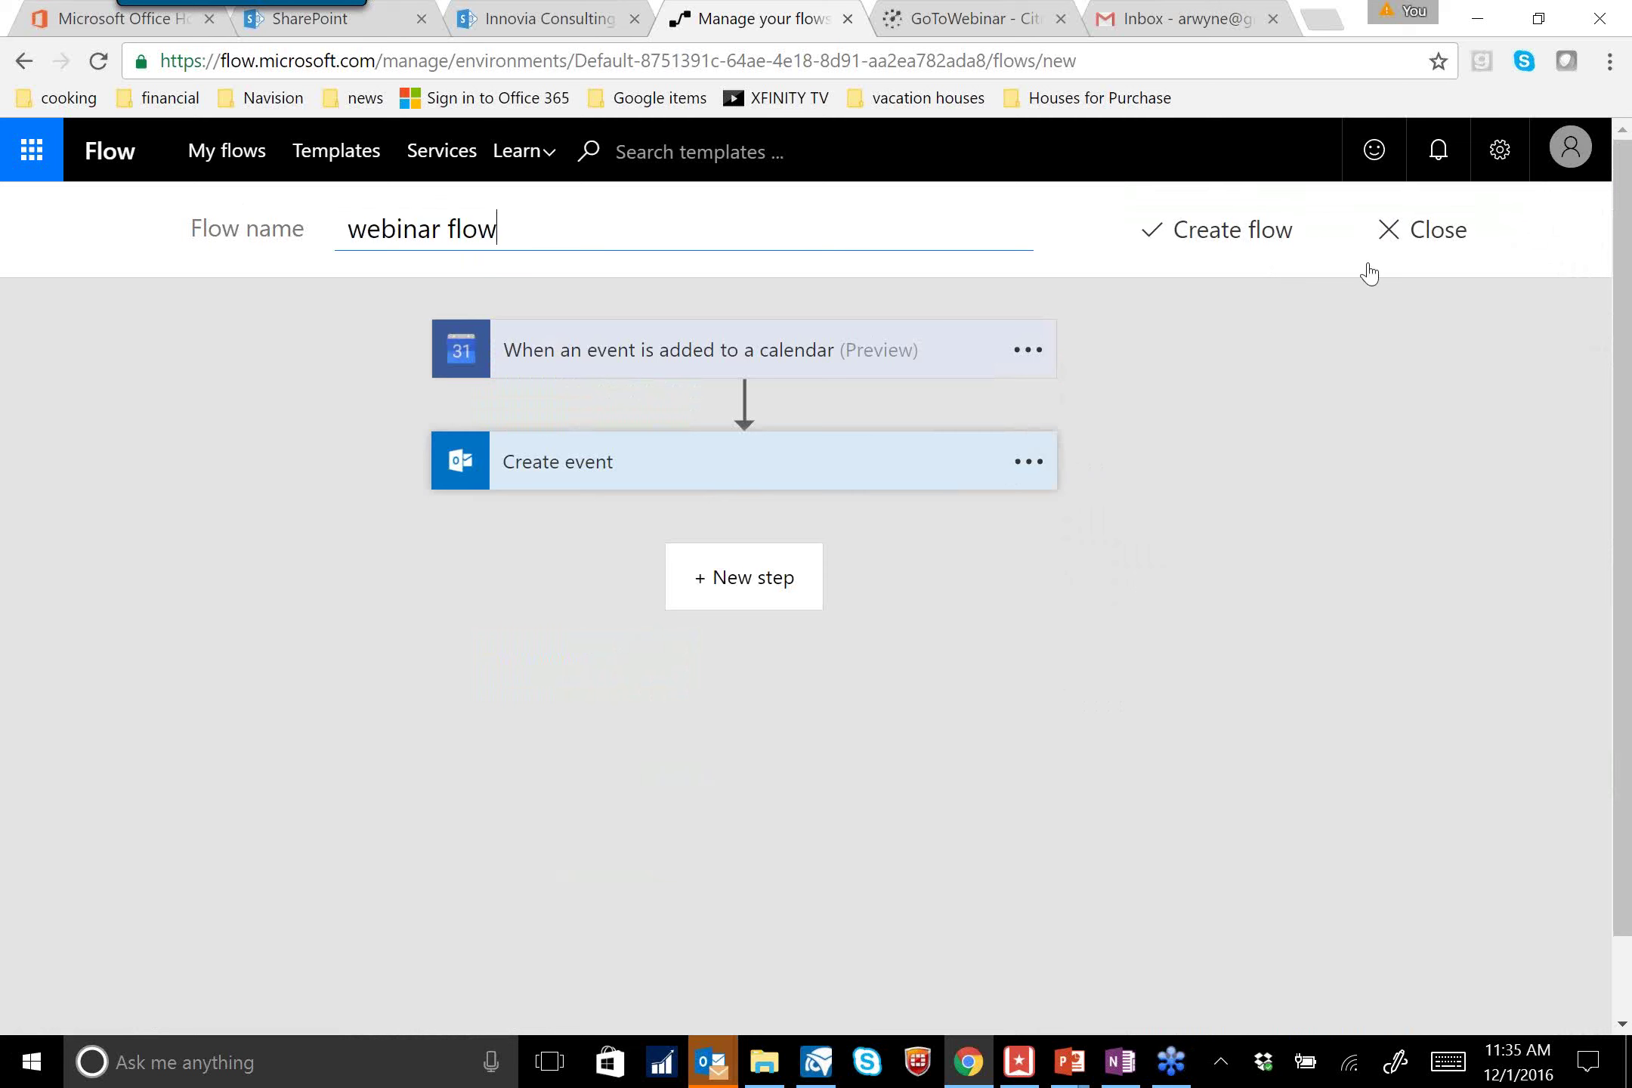
{"action": "left_click", "coordinate": [1240, 240]}
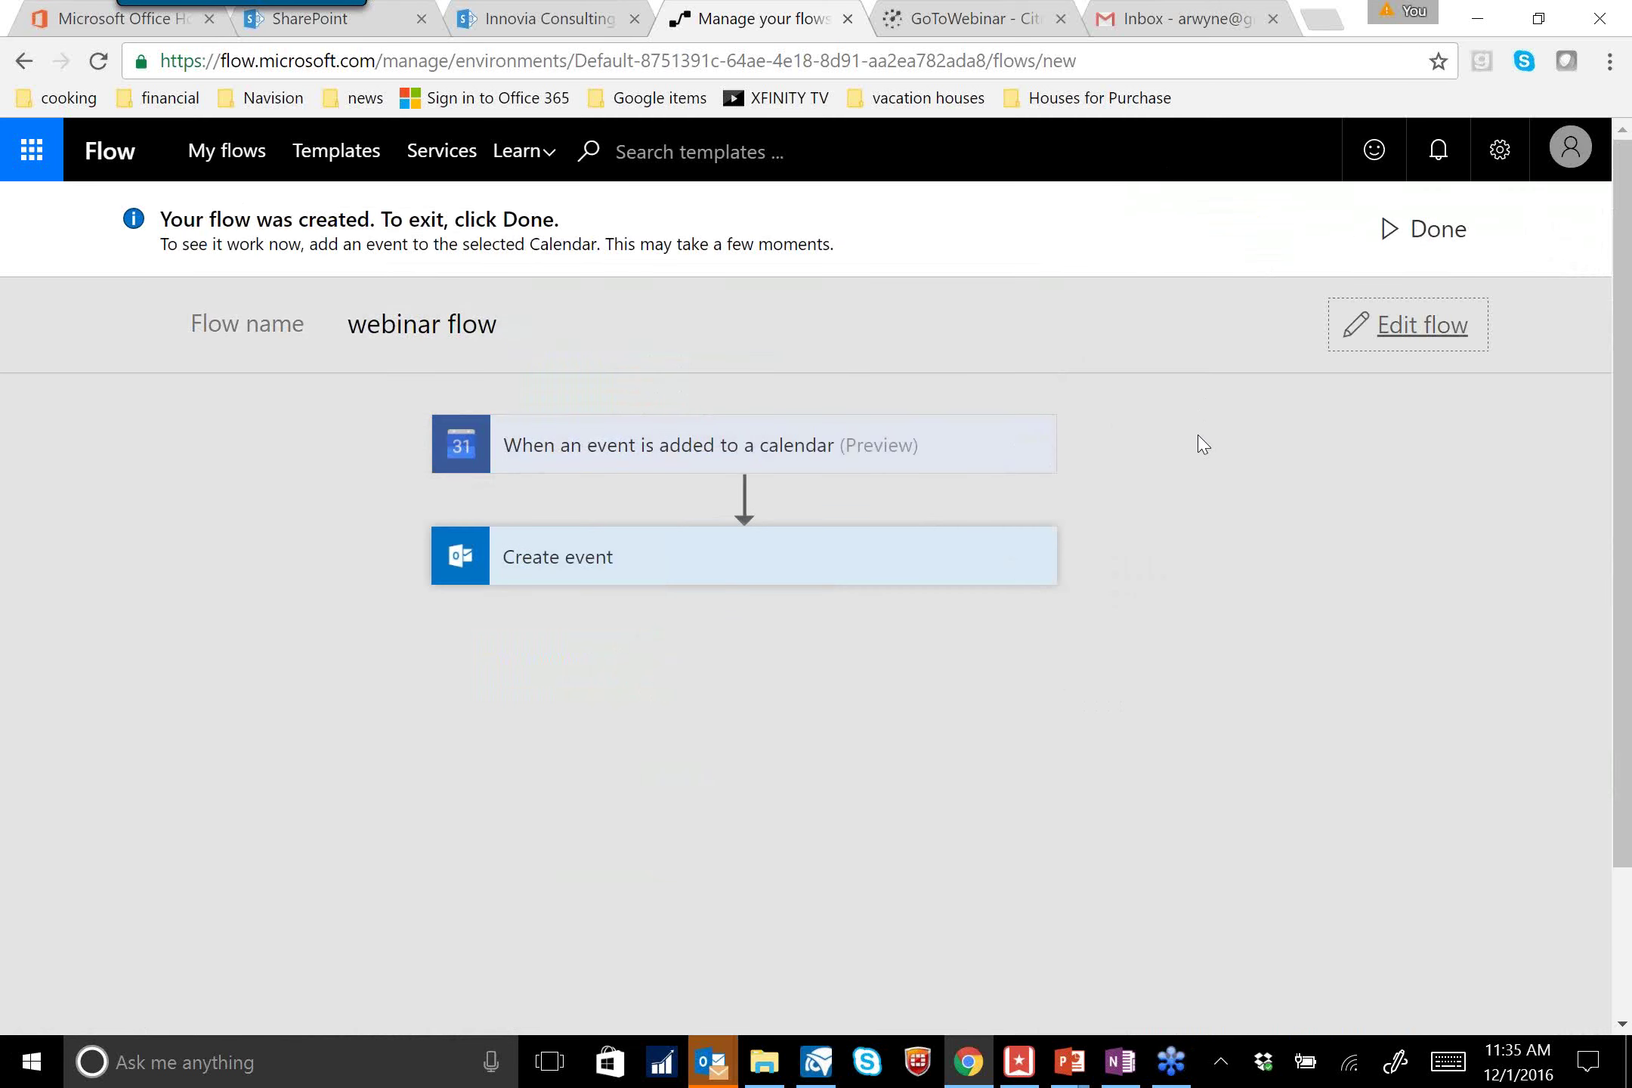
{"action": "left_click", "coordinate": [1439, 230]}
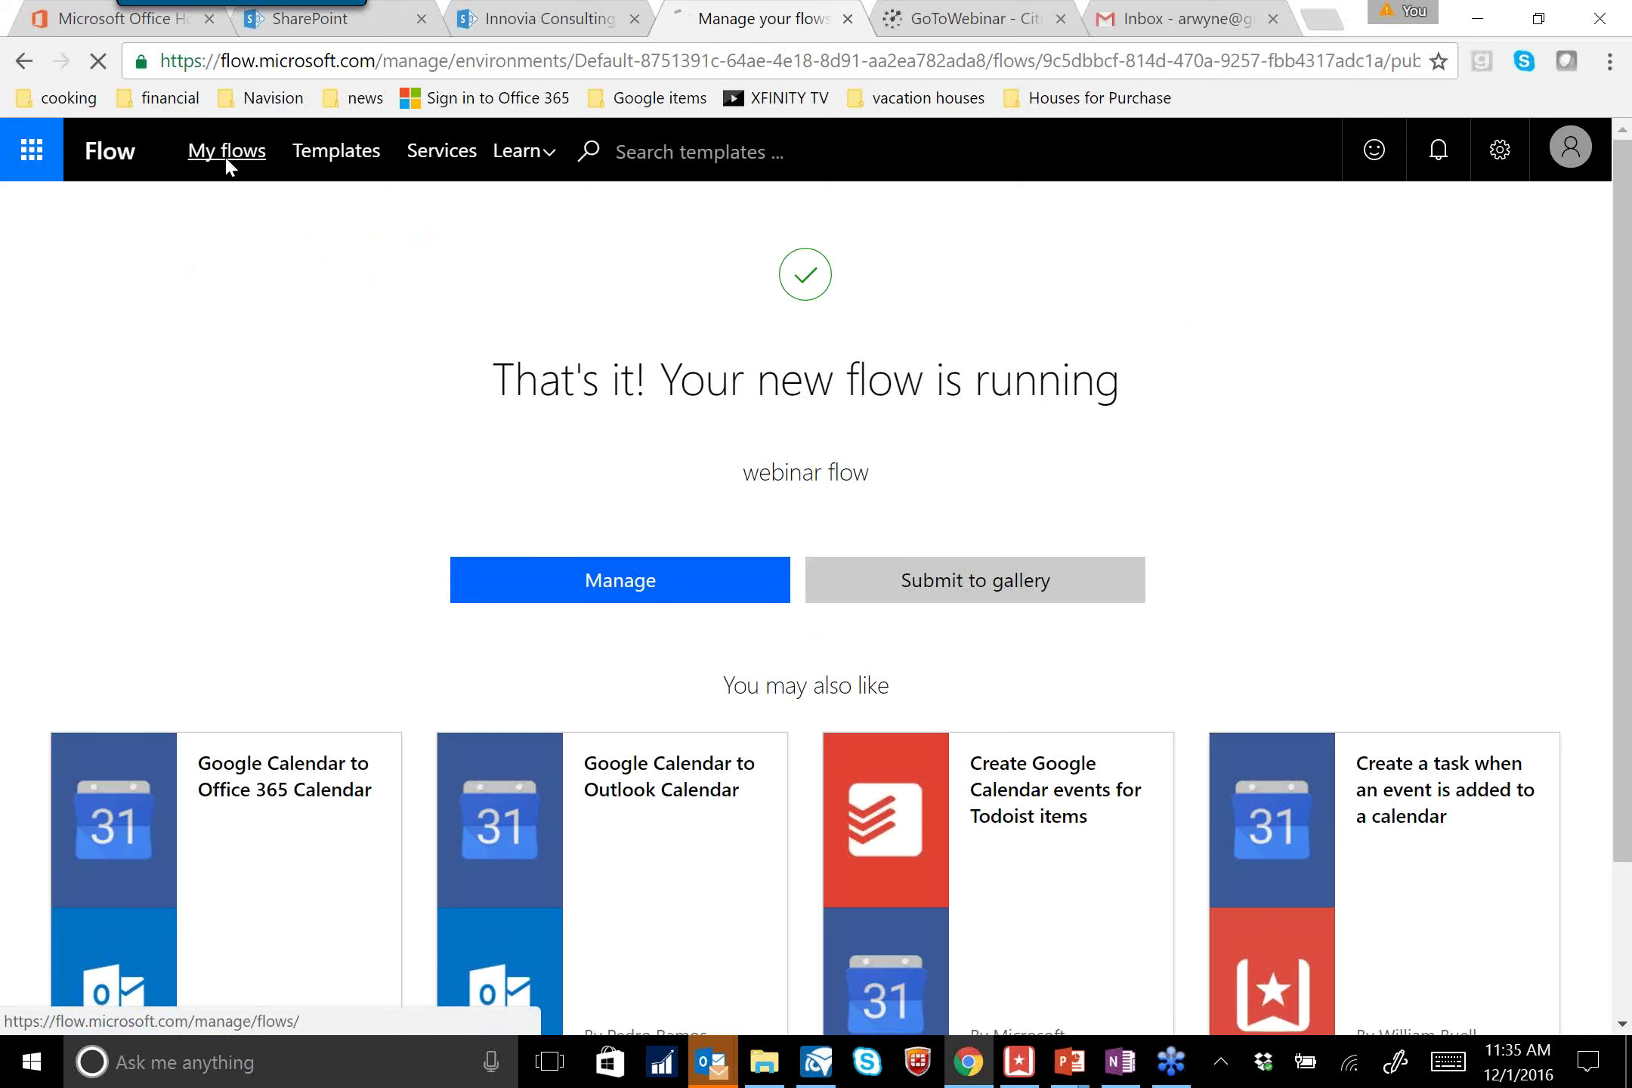
Turn off webinar flow in the list of own flows, and briefly open it for editing before returning to the list
{"action": "left_click", "coordinate": [227, 159]}
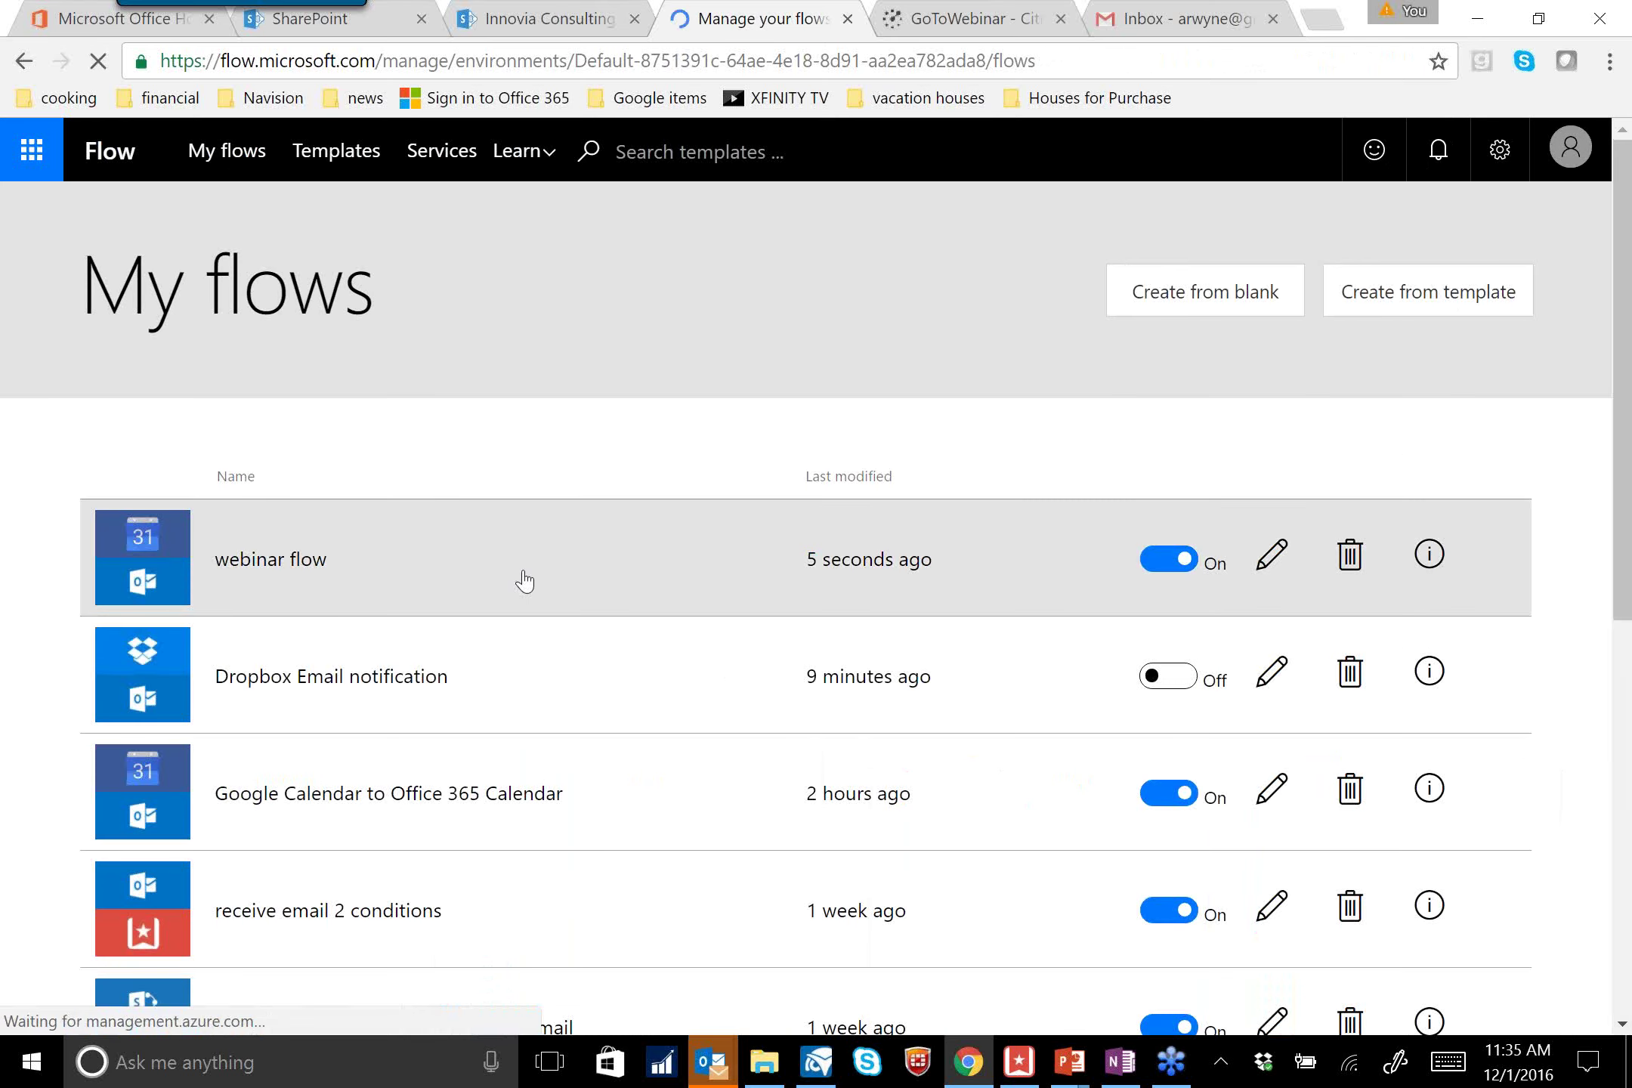
{"action": "left_click", "coordinate": [1142, 566]}
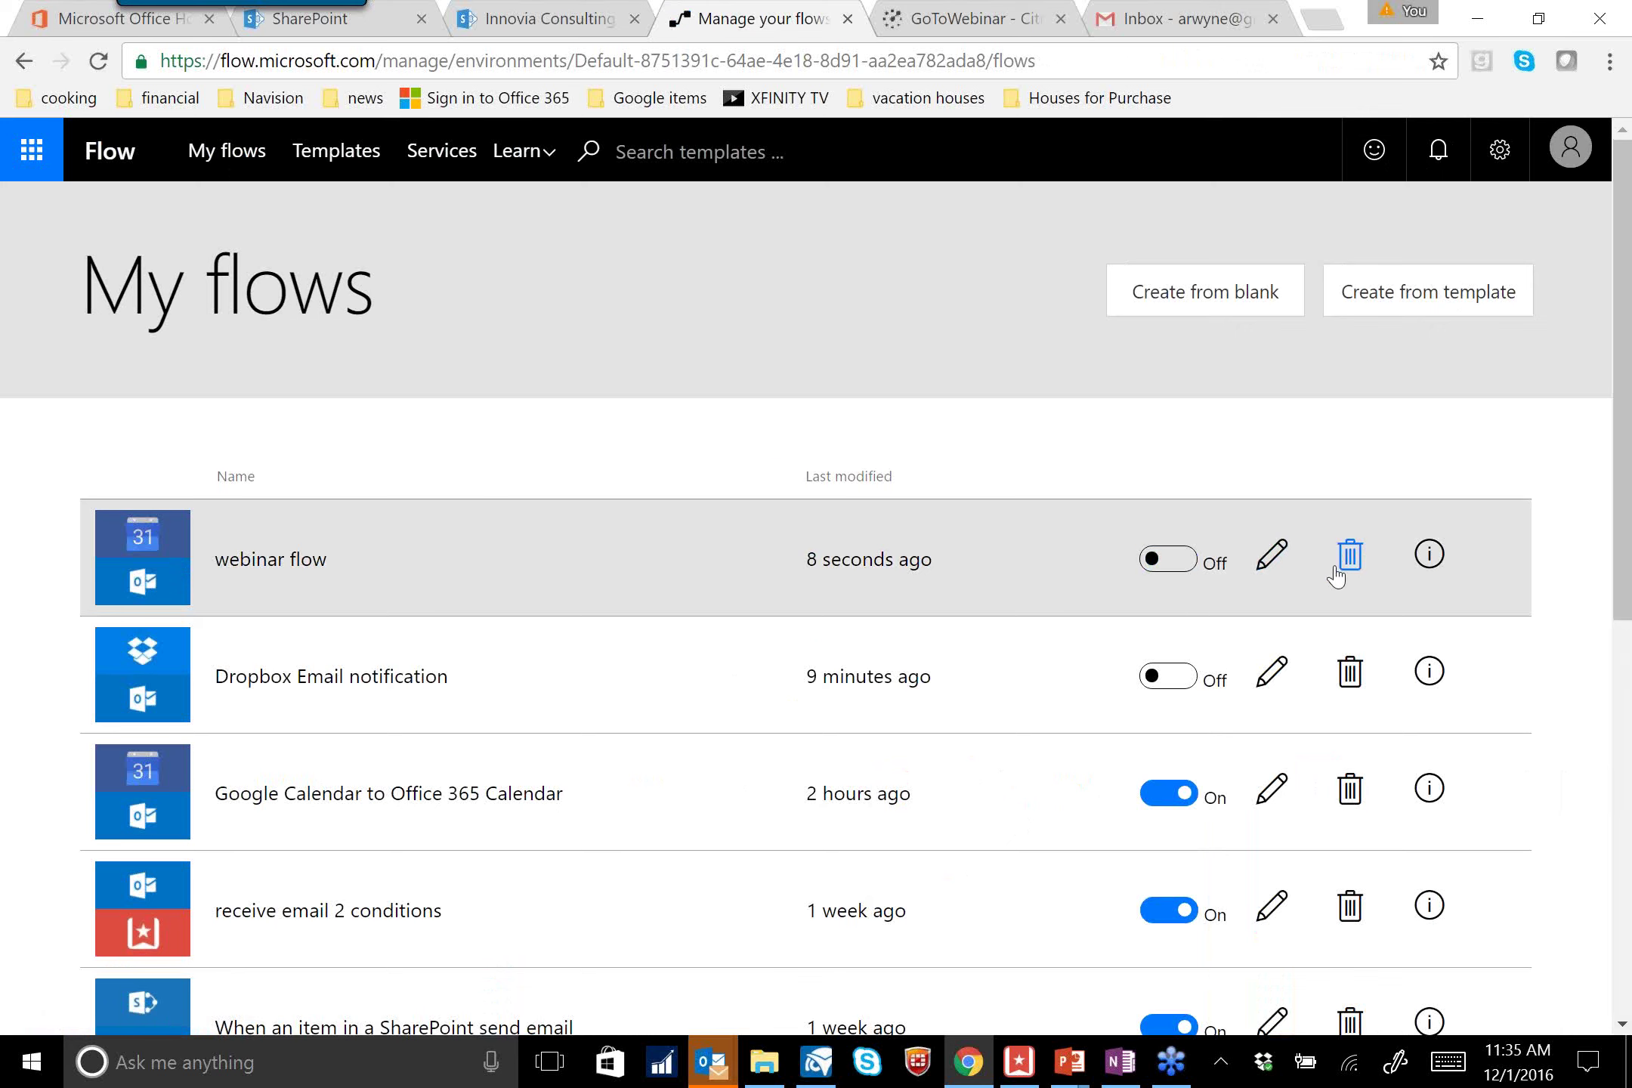
{"action": "left_click", "coordinate": [1285, 569]}
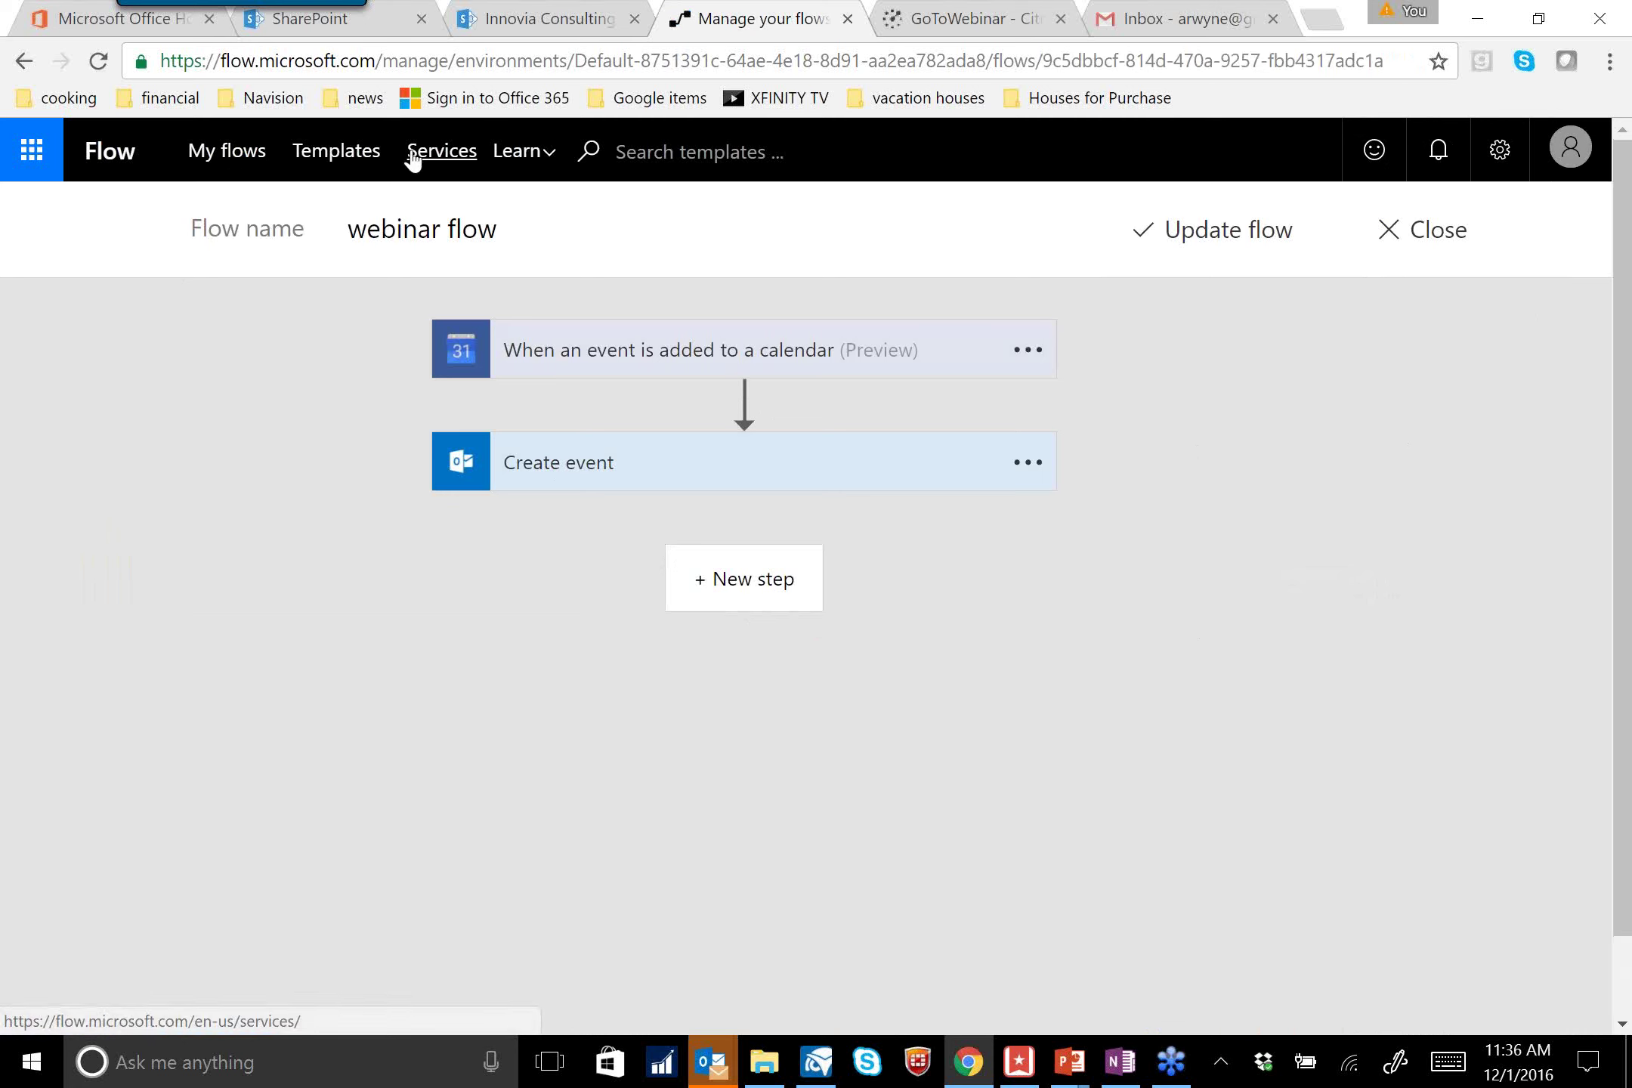
{"action": "left_click", "coordinate": [223, 155]}
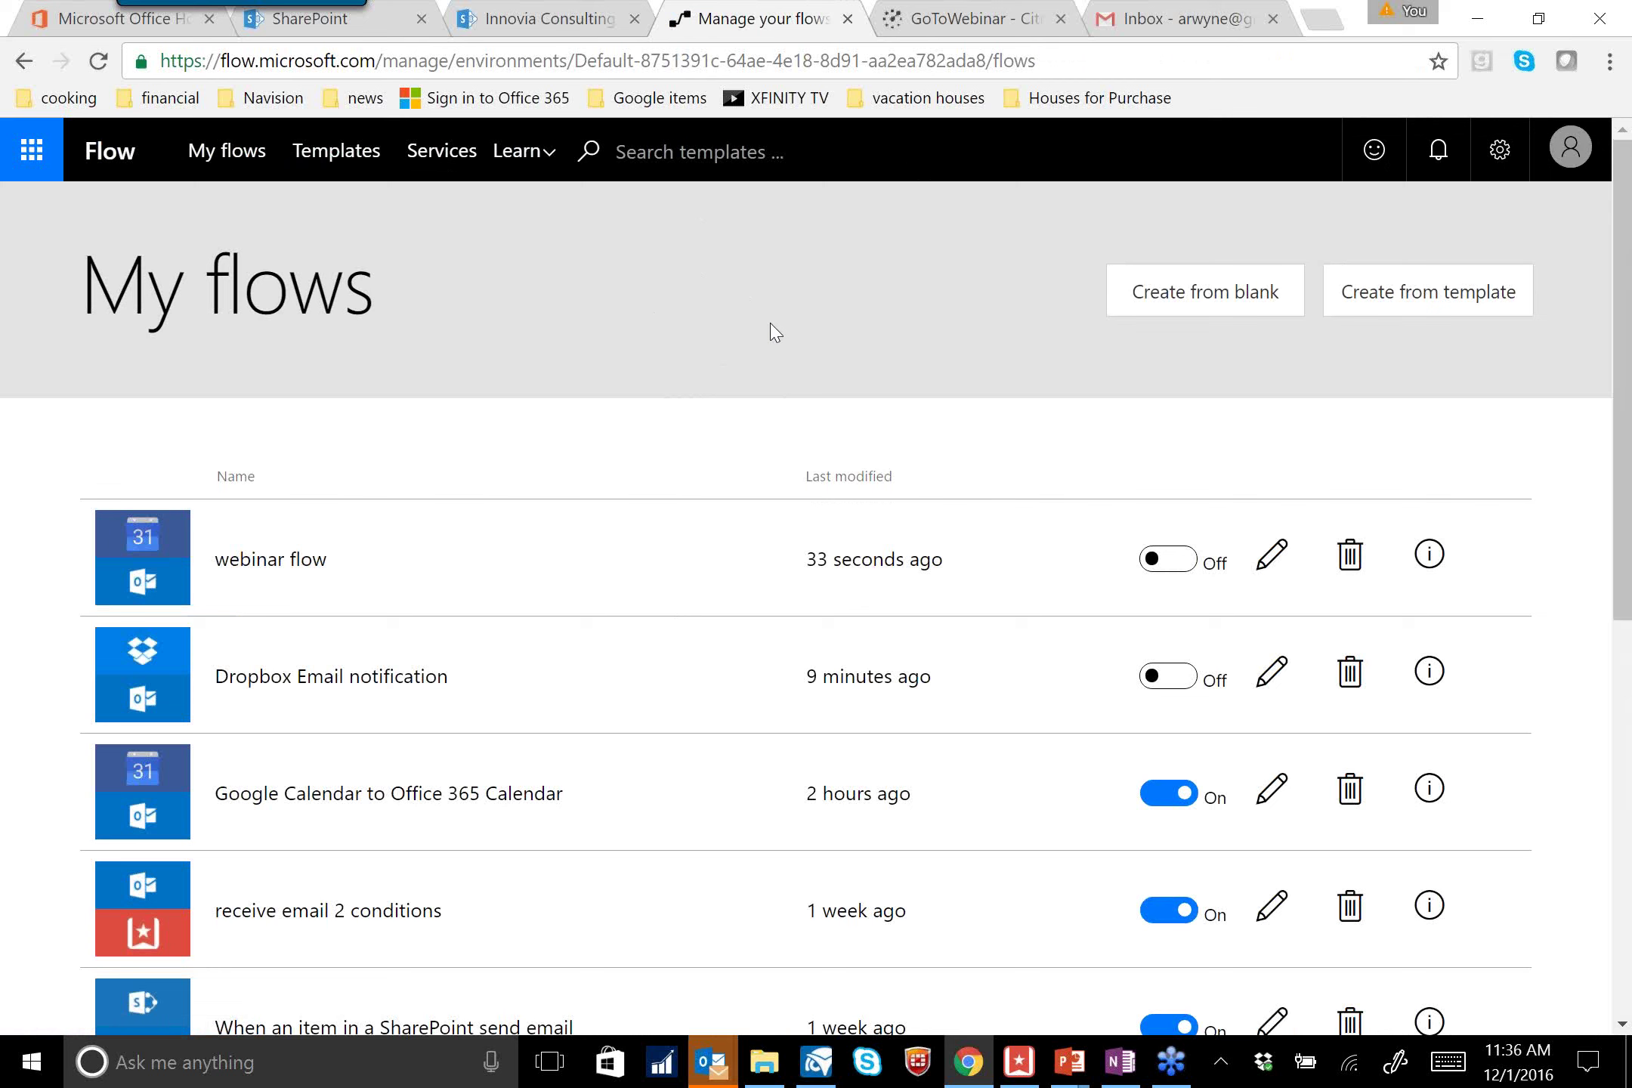
Switch to the PowerPoint slide show and advance to the slide comparing Microsoft Flow with NAV Workflow
{"action": "key", "text": "alt+Tab"}
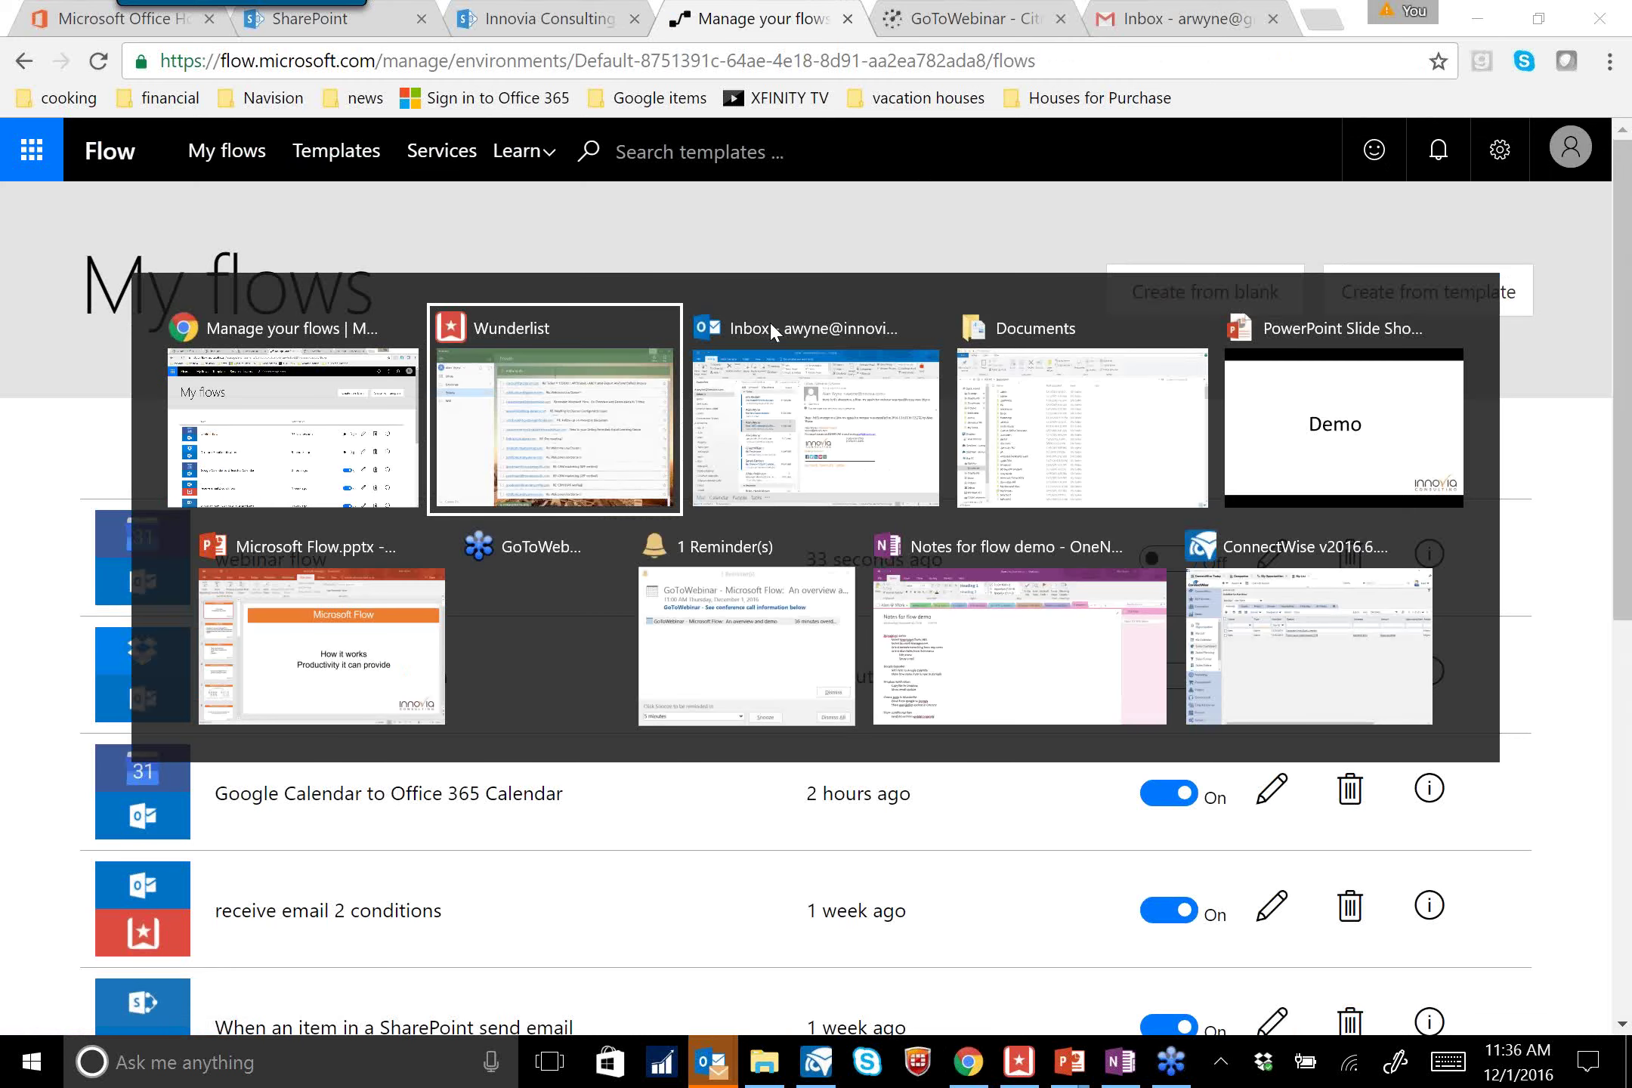
{"action": "key", "text": "alt+Tab"}
{"action": "key", "text": "alt+Tab"}
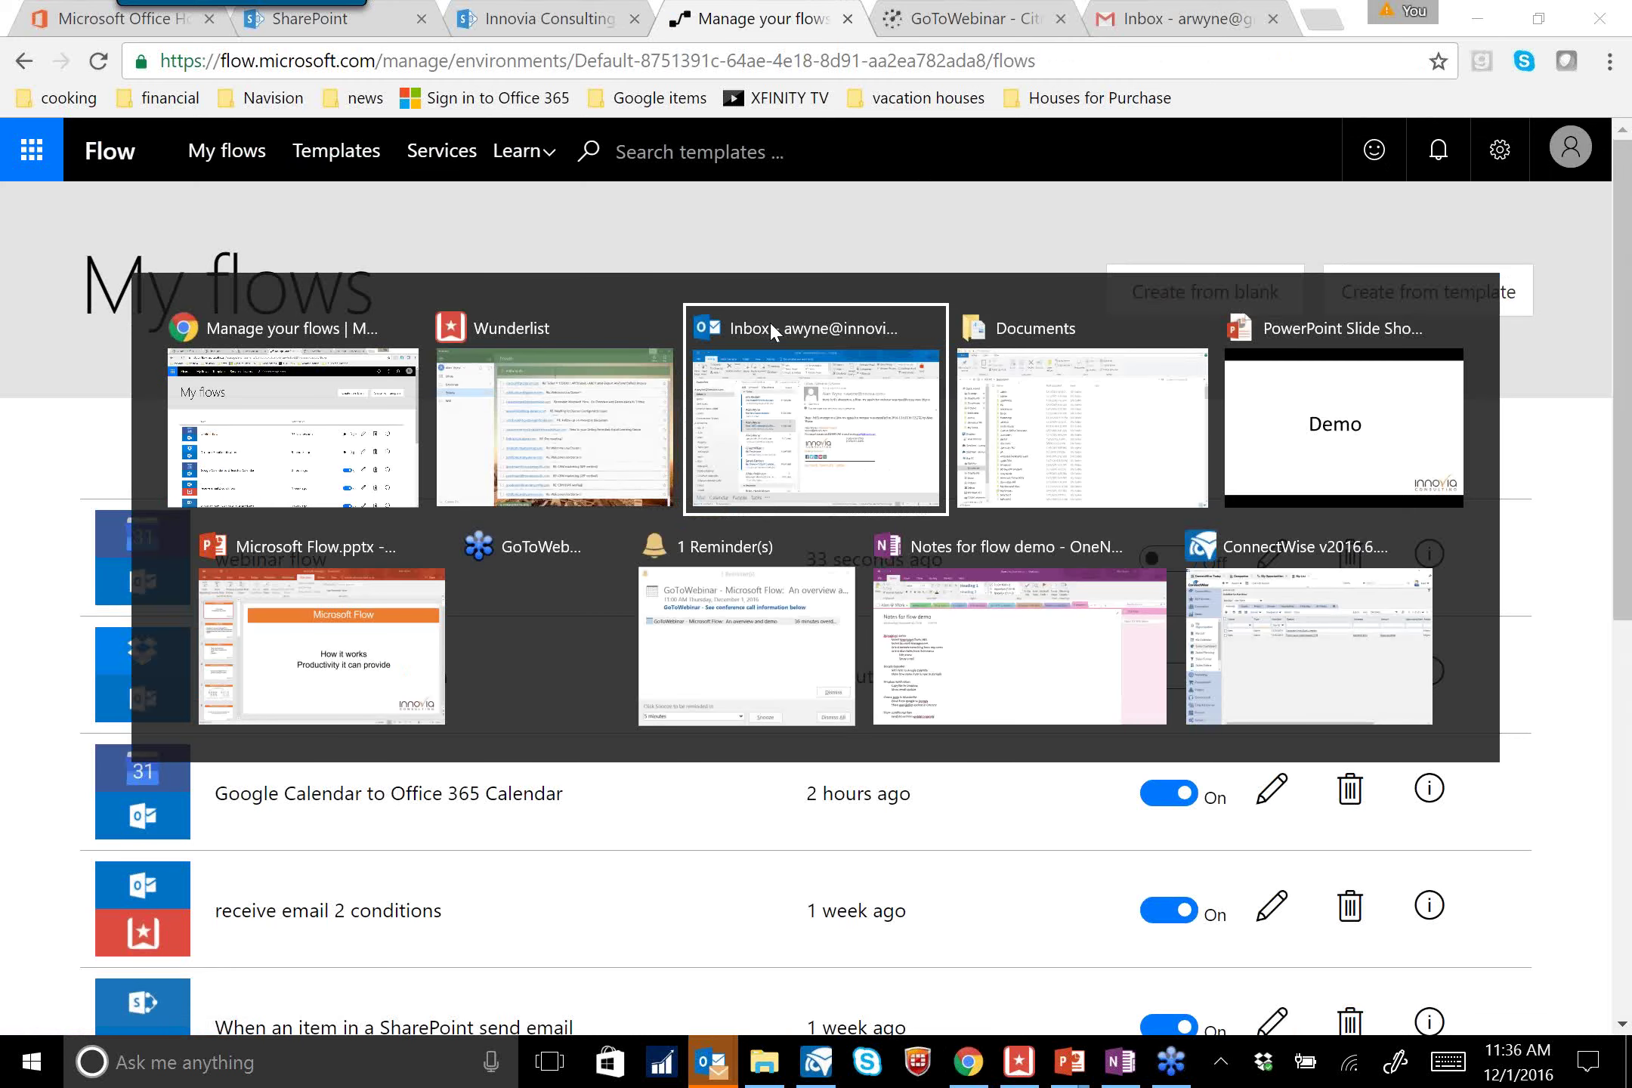
{"action": "key", "text": "alt+Tab"}
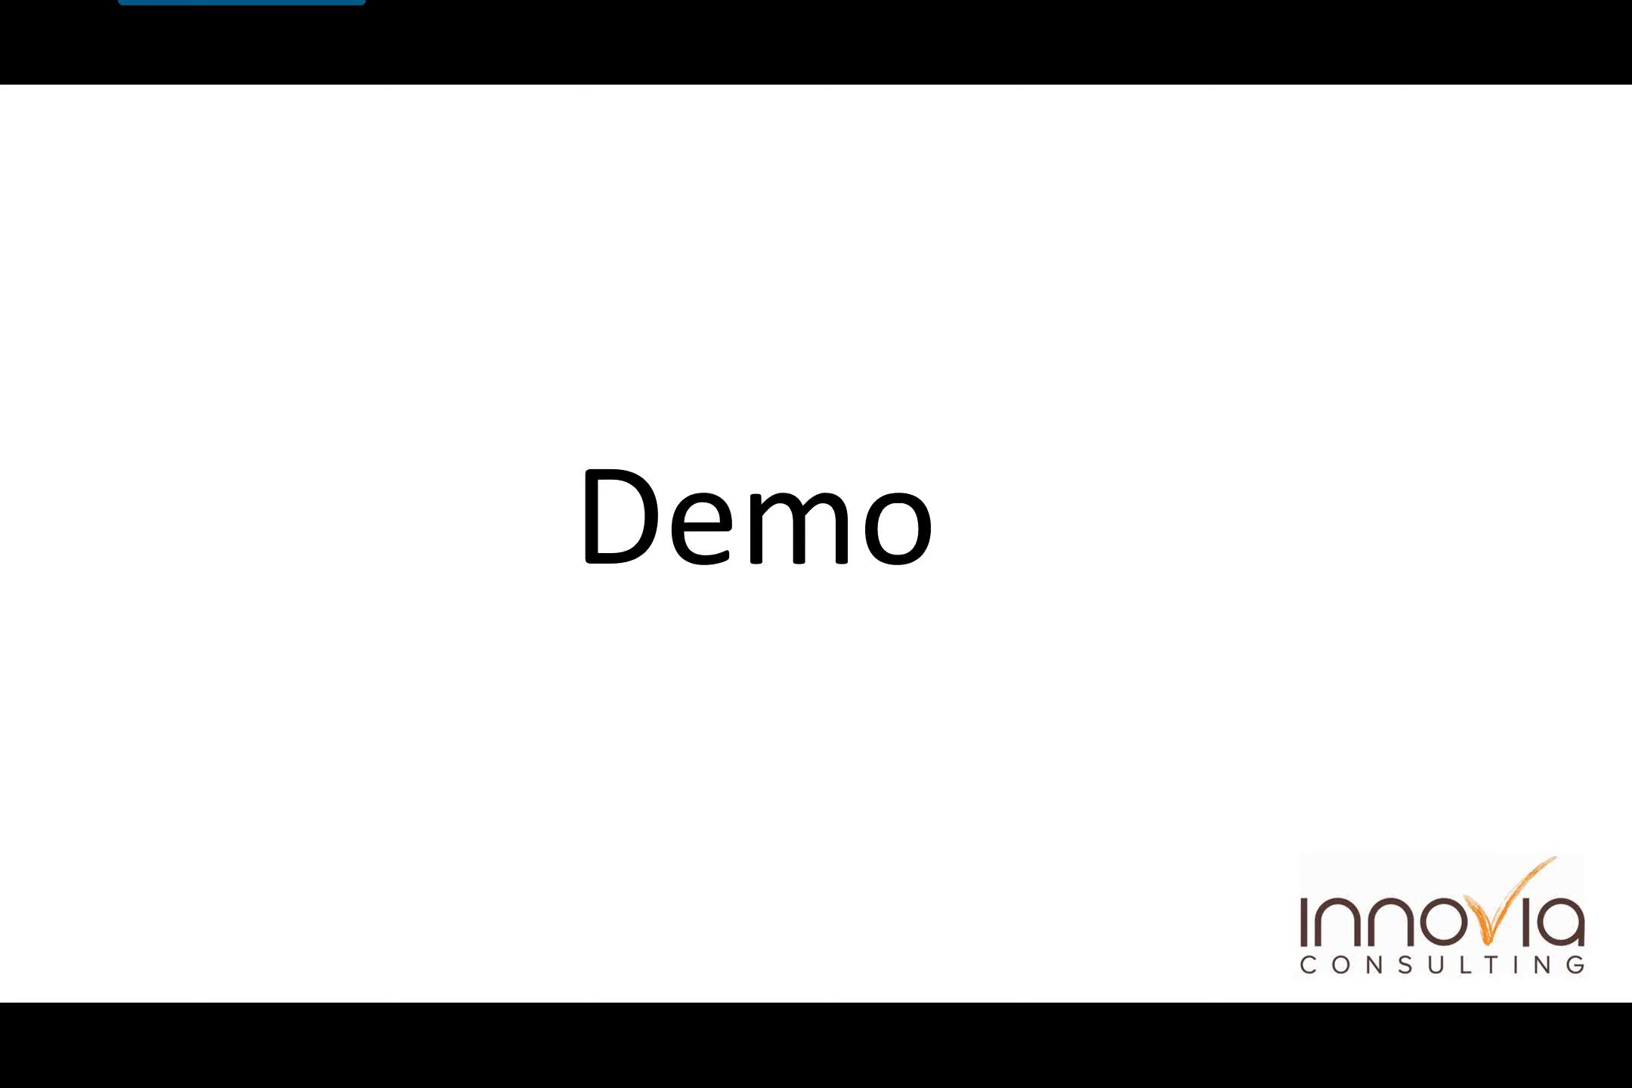
{"action": "key", "text": "Right"}
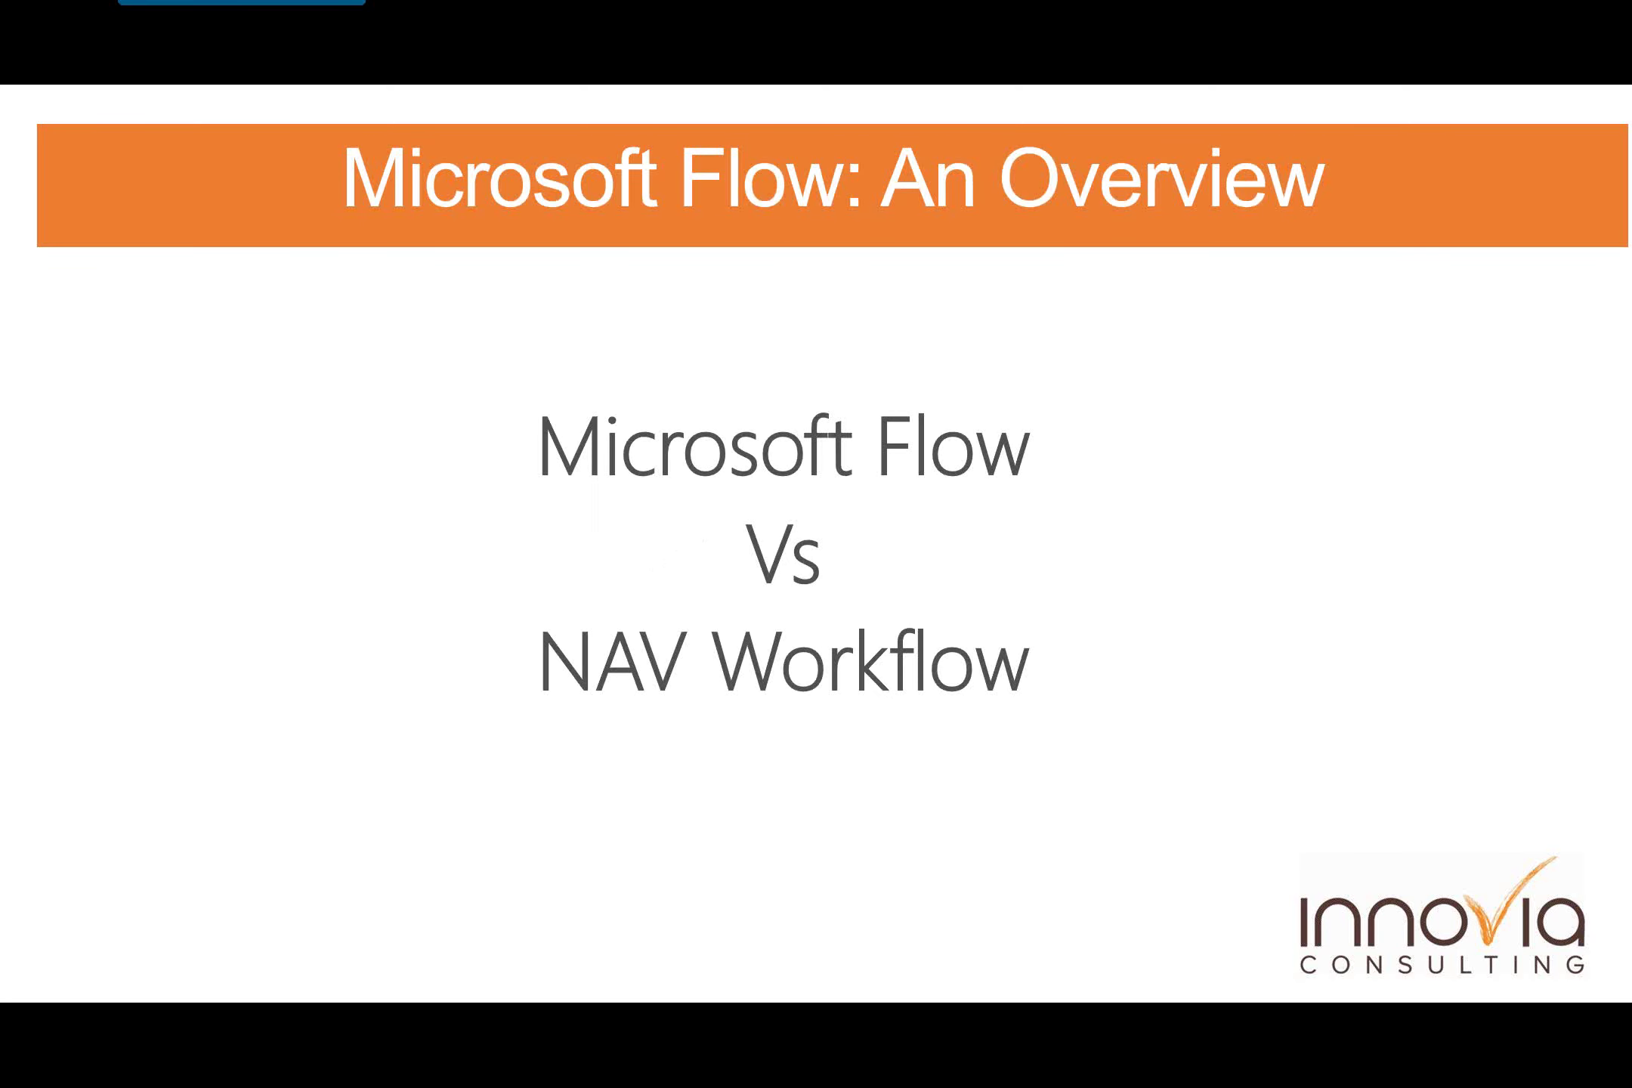
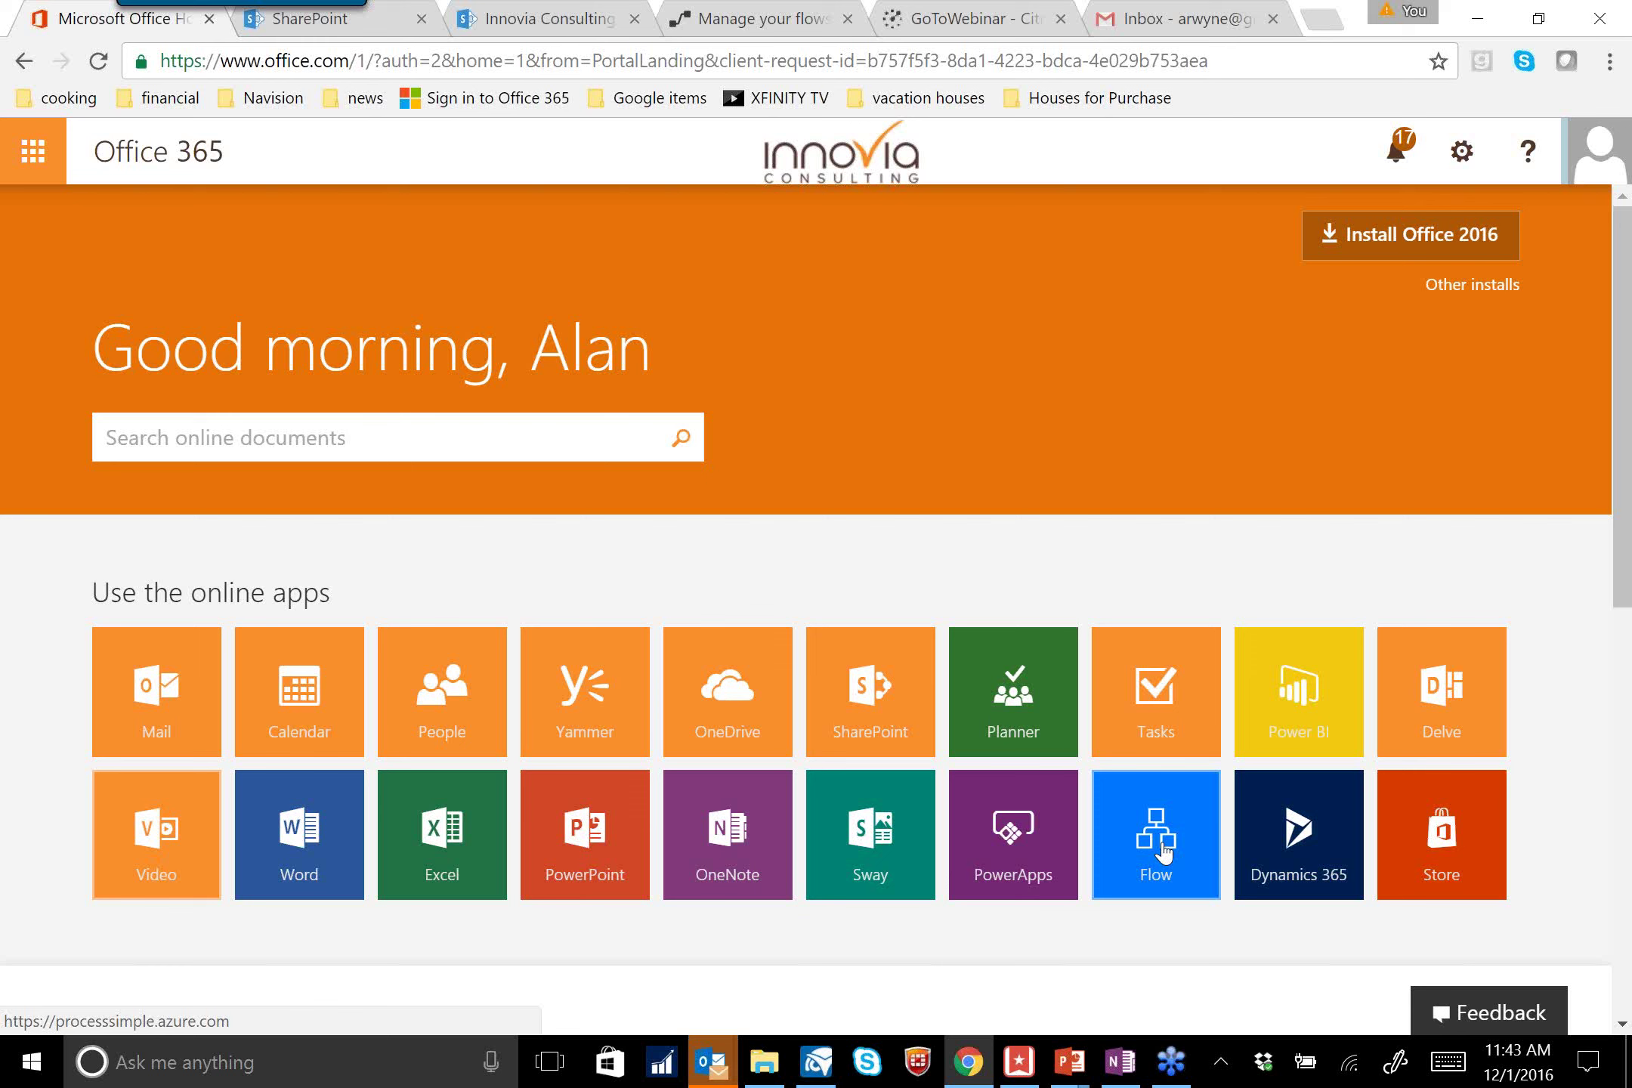
Go to Flow from the Office 365 home page, view the template gallery, and return to the list of own flows
{"action": "left_click", "coordinate": [1165, 853]}
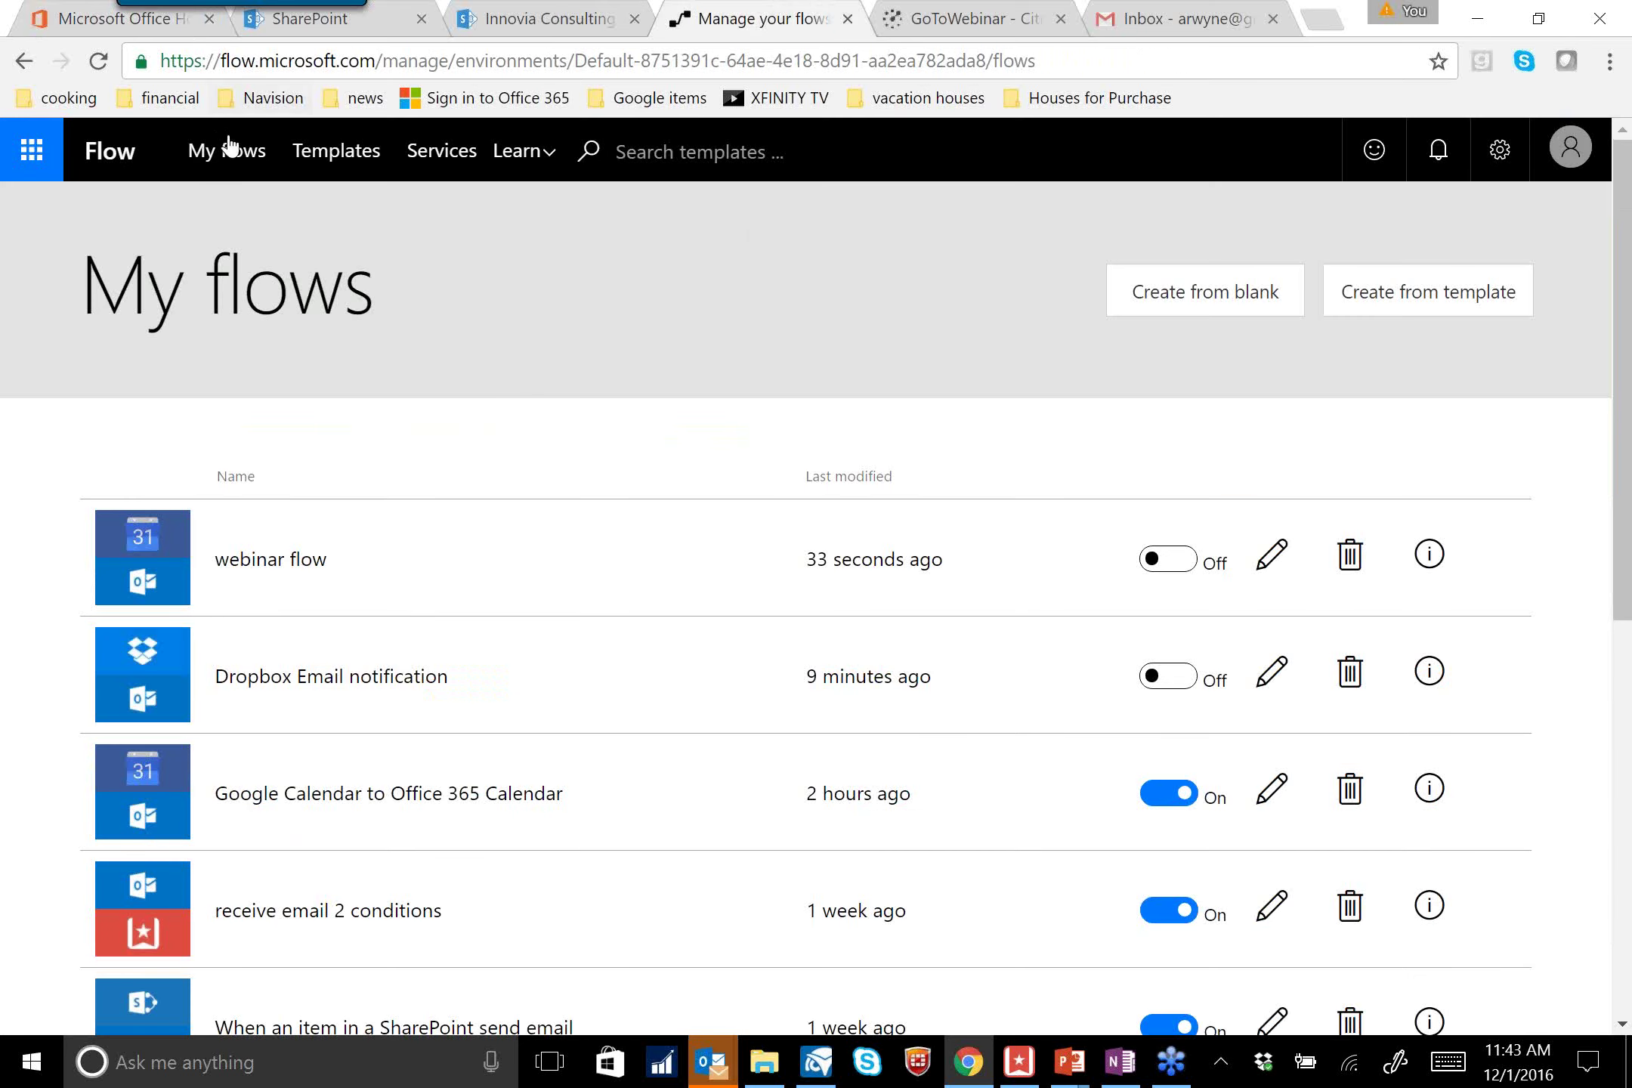
{"action": "left_click", "coordinate": [345, 155]}
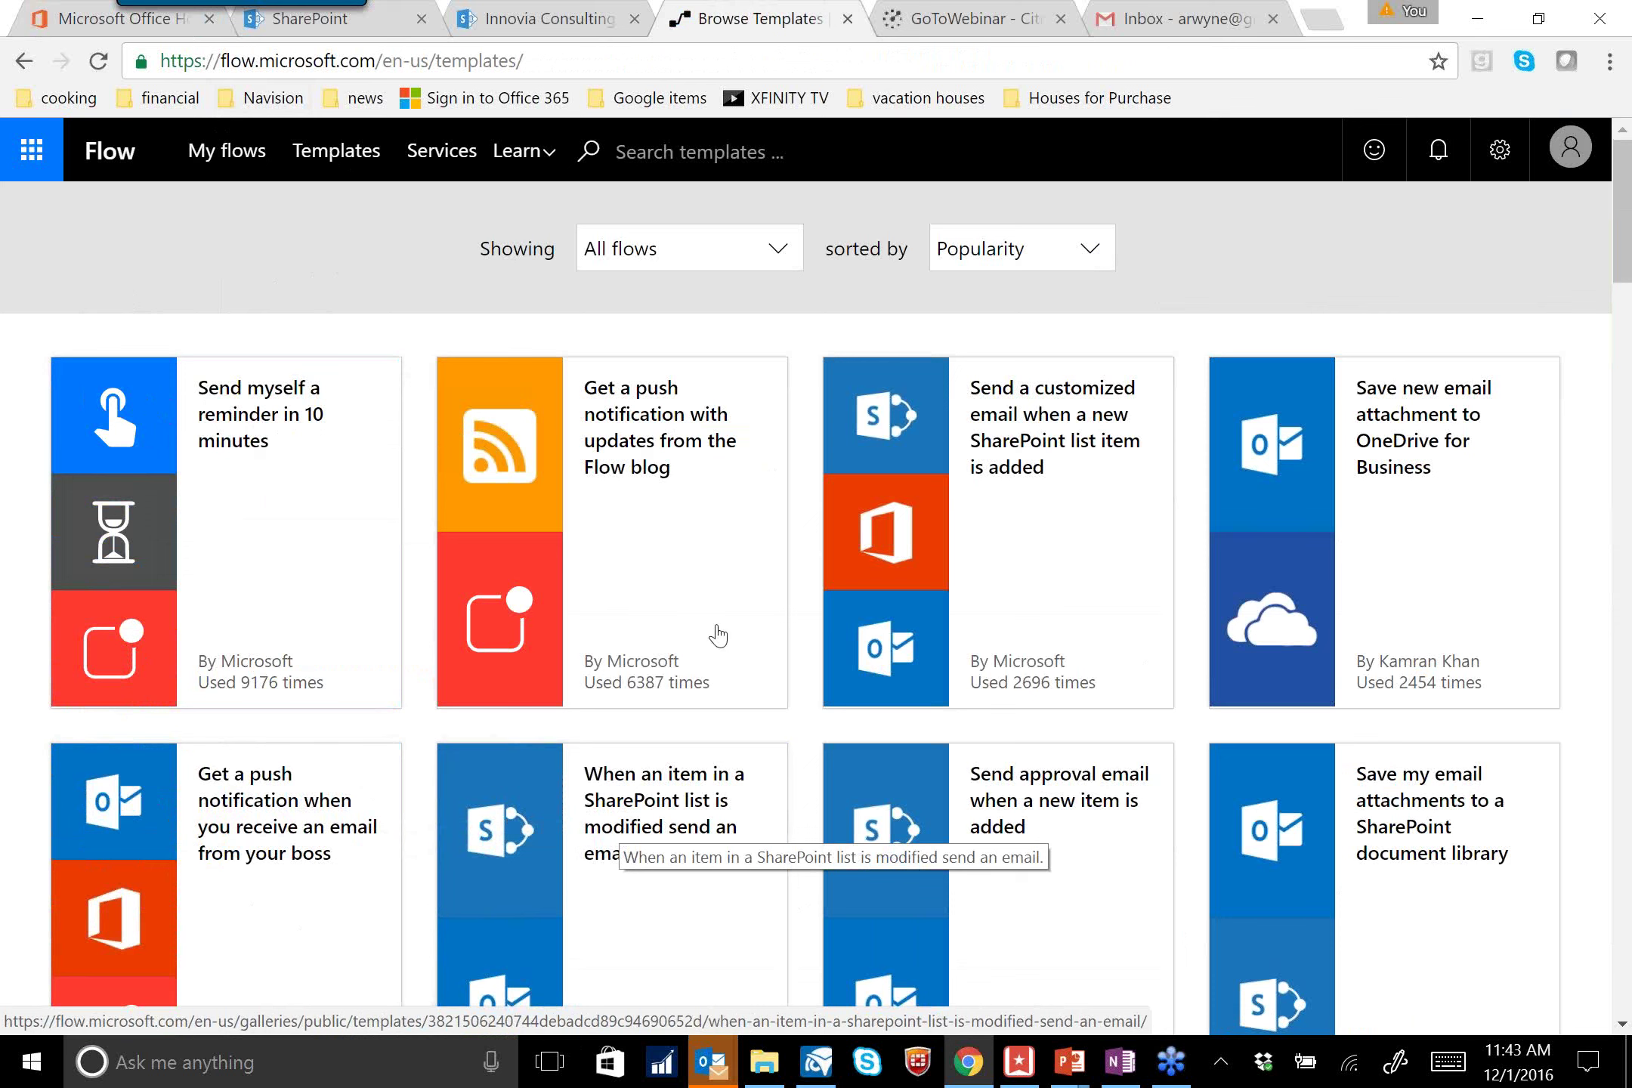
{"action": "left_click", "coordinate": [242, 152]}
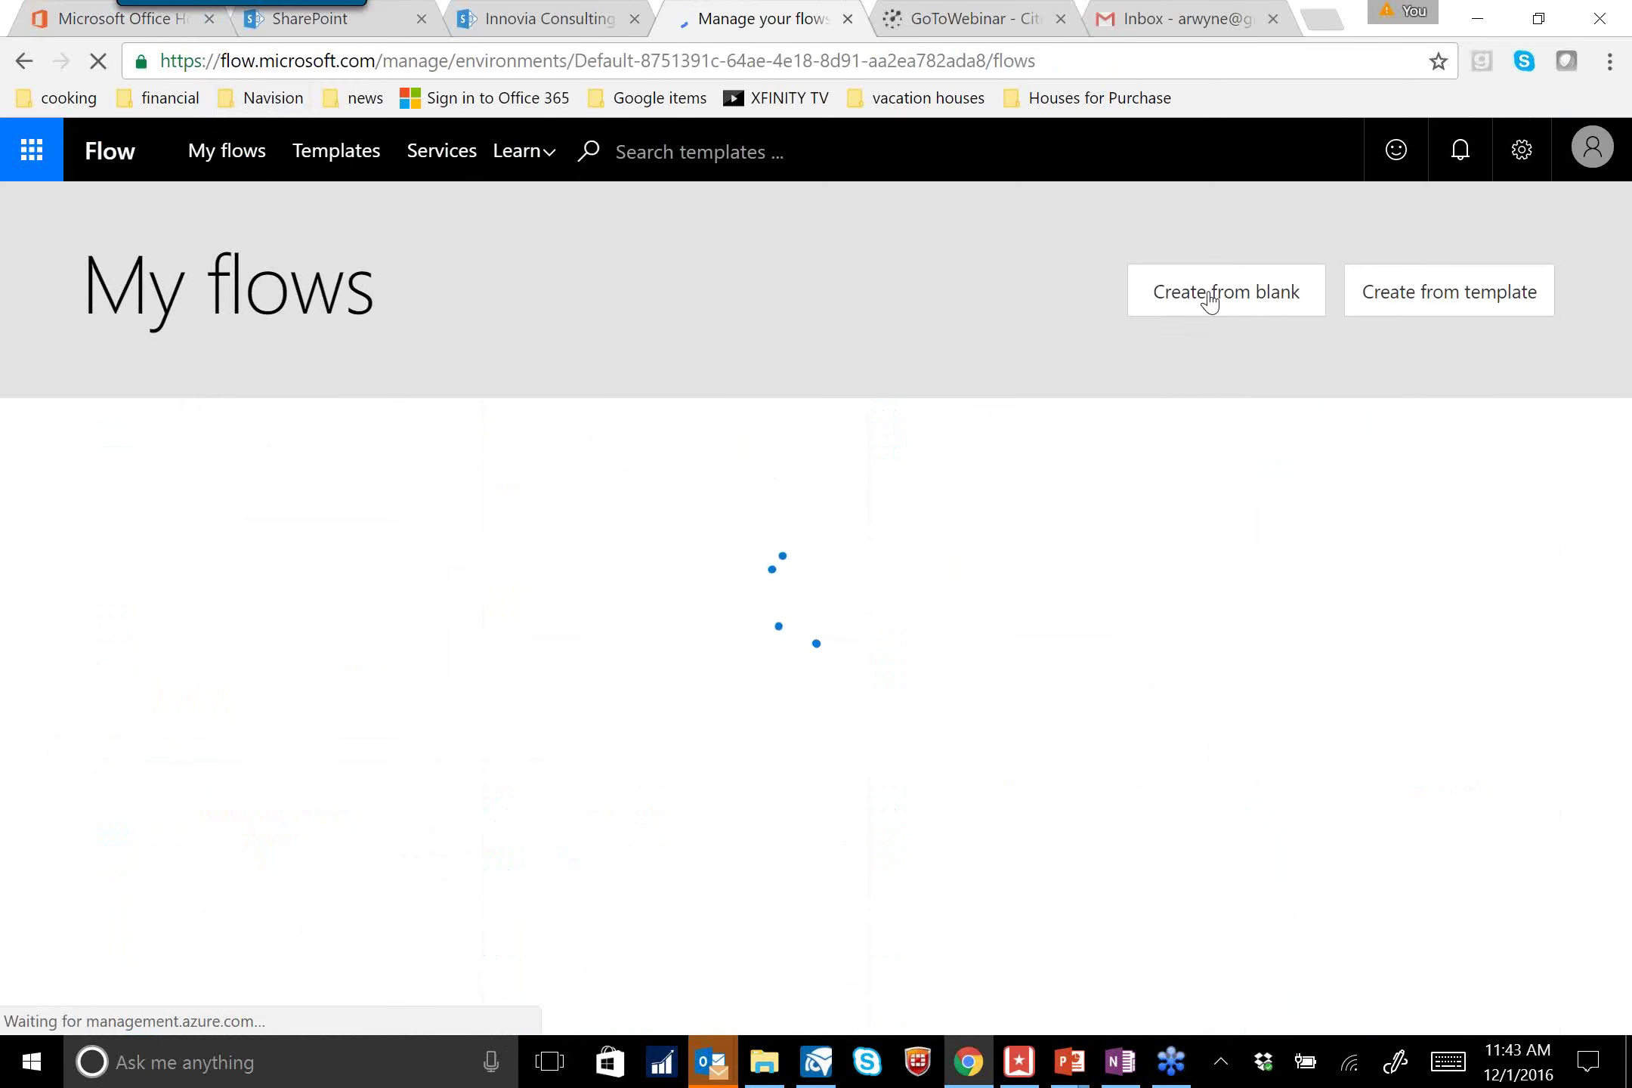
Start another blank flow and browse the list of available triggers
{"action": "left_click", "coordinate": [1208, 300]}
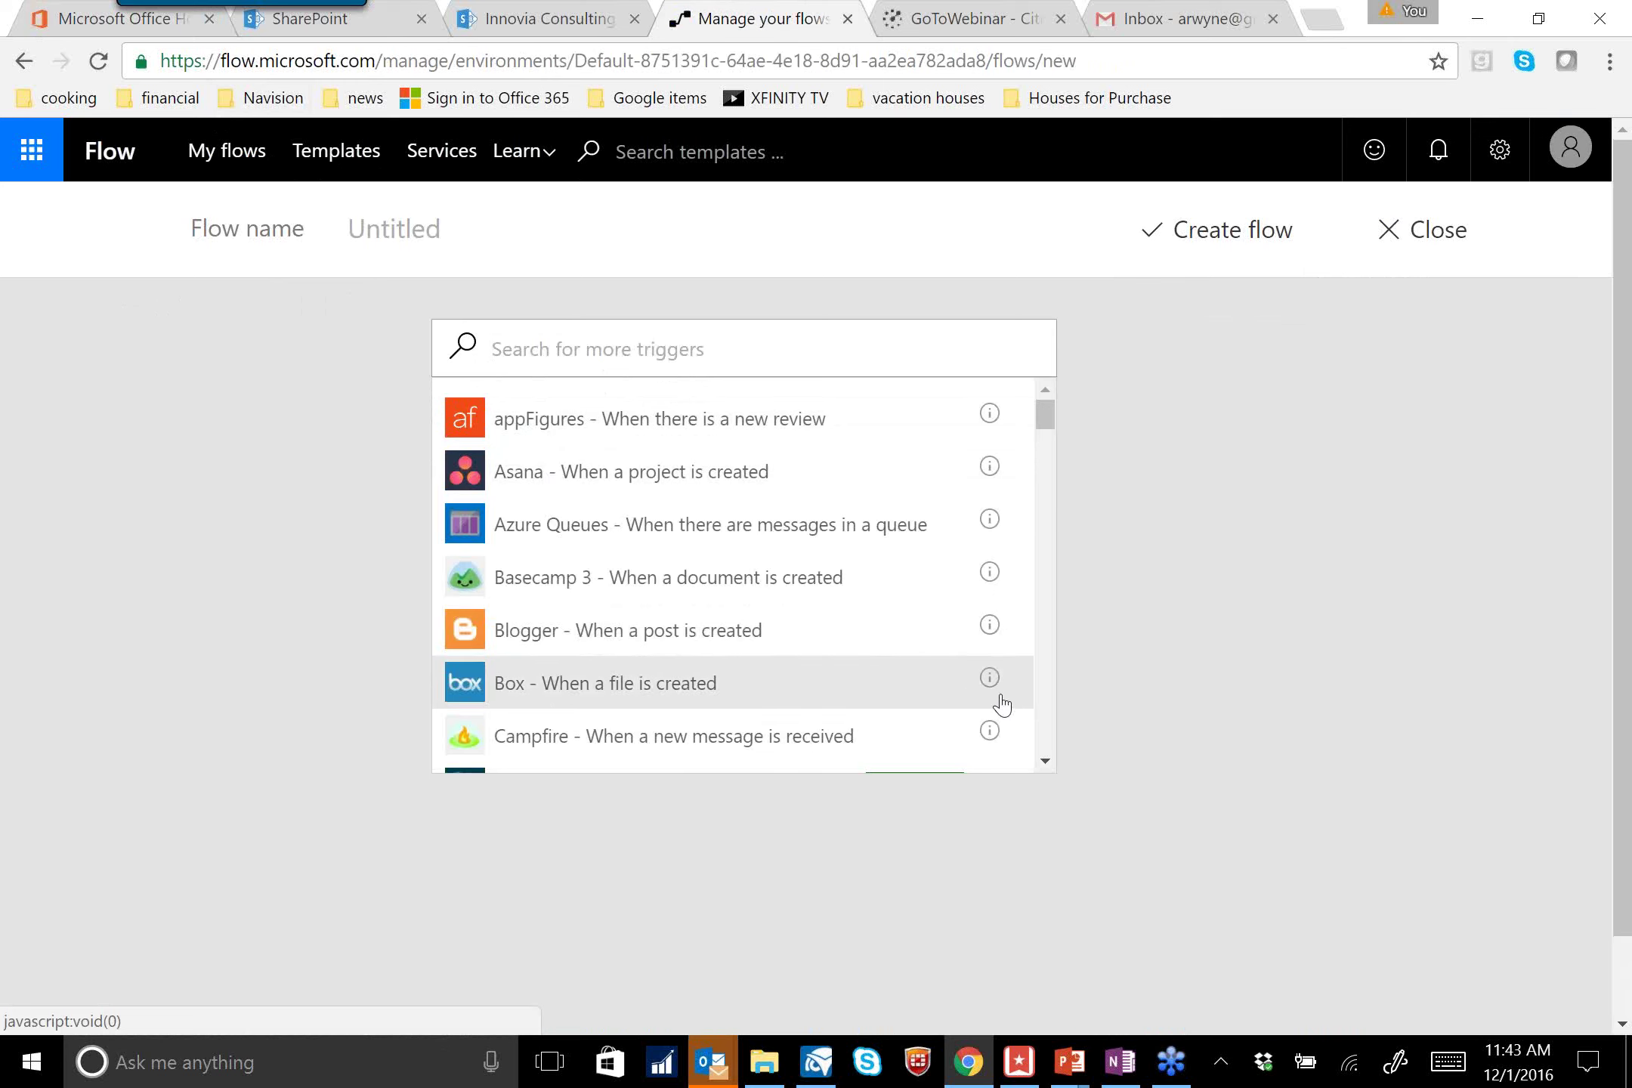
{"action": "scroll", "coordinate": [1020, 717], "scroll_direction": "down", "scroll_amount": 3}
{"action": "scroll", "coordinate": [1022, 722], "scroll_direction": "down", "scroll_amount": 8}
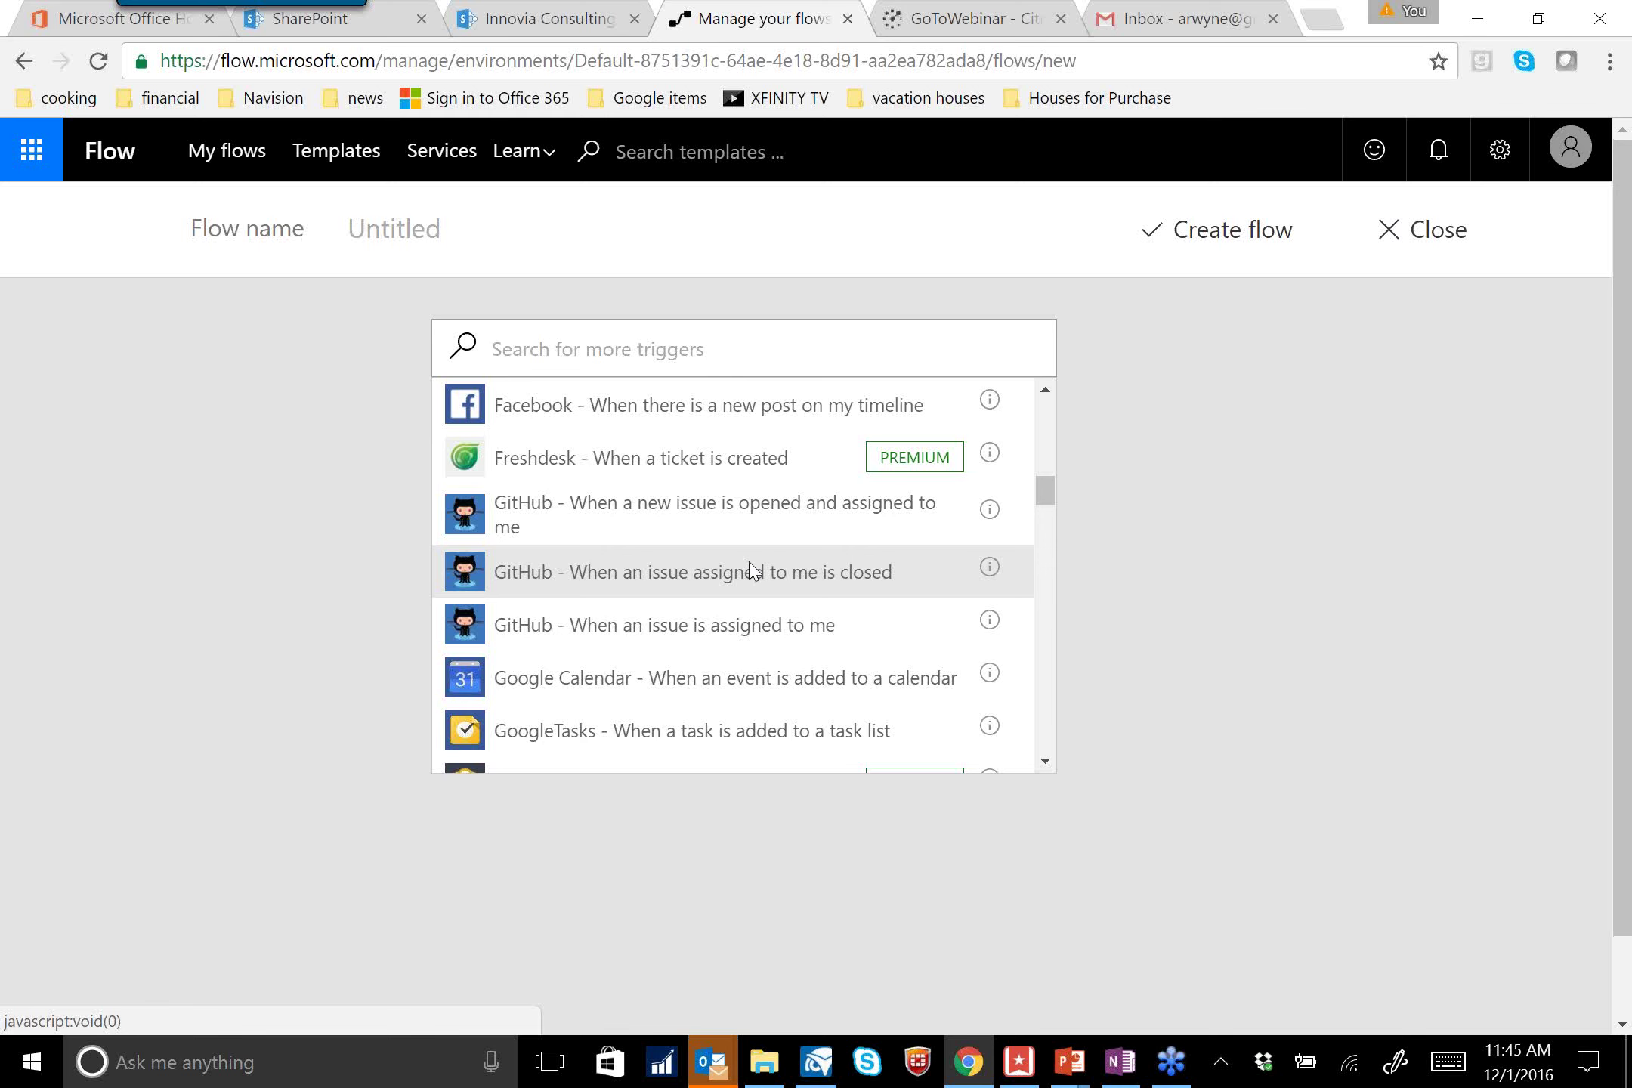
Switch to the PowerPoint slide show showing the closing "Thank you for attending this webinar!" slide
{"action": "key", "text": "alt+Tab"}
{"action": "key", "text": "alt+Tab"}
{"action": "key", "text": "alt+Tab"}
{"action": "key", "text": "alt+Tab"}
{"action": "key", "text": "alt+Tab"}
{"action": "key", "text": "alt+Tab"}
{"action": "key", "text": "alt+Tab"}
{"action": "key", "text": "alt+Tab"}
{"action": "key", "text": "alt+Tab"}
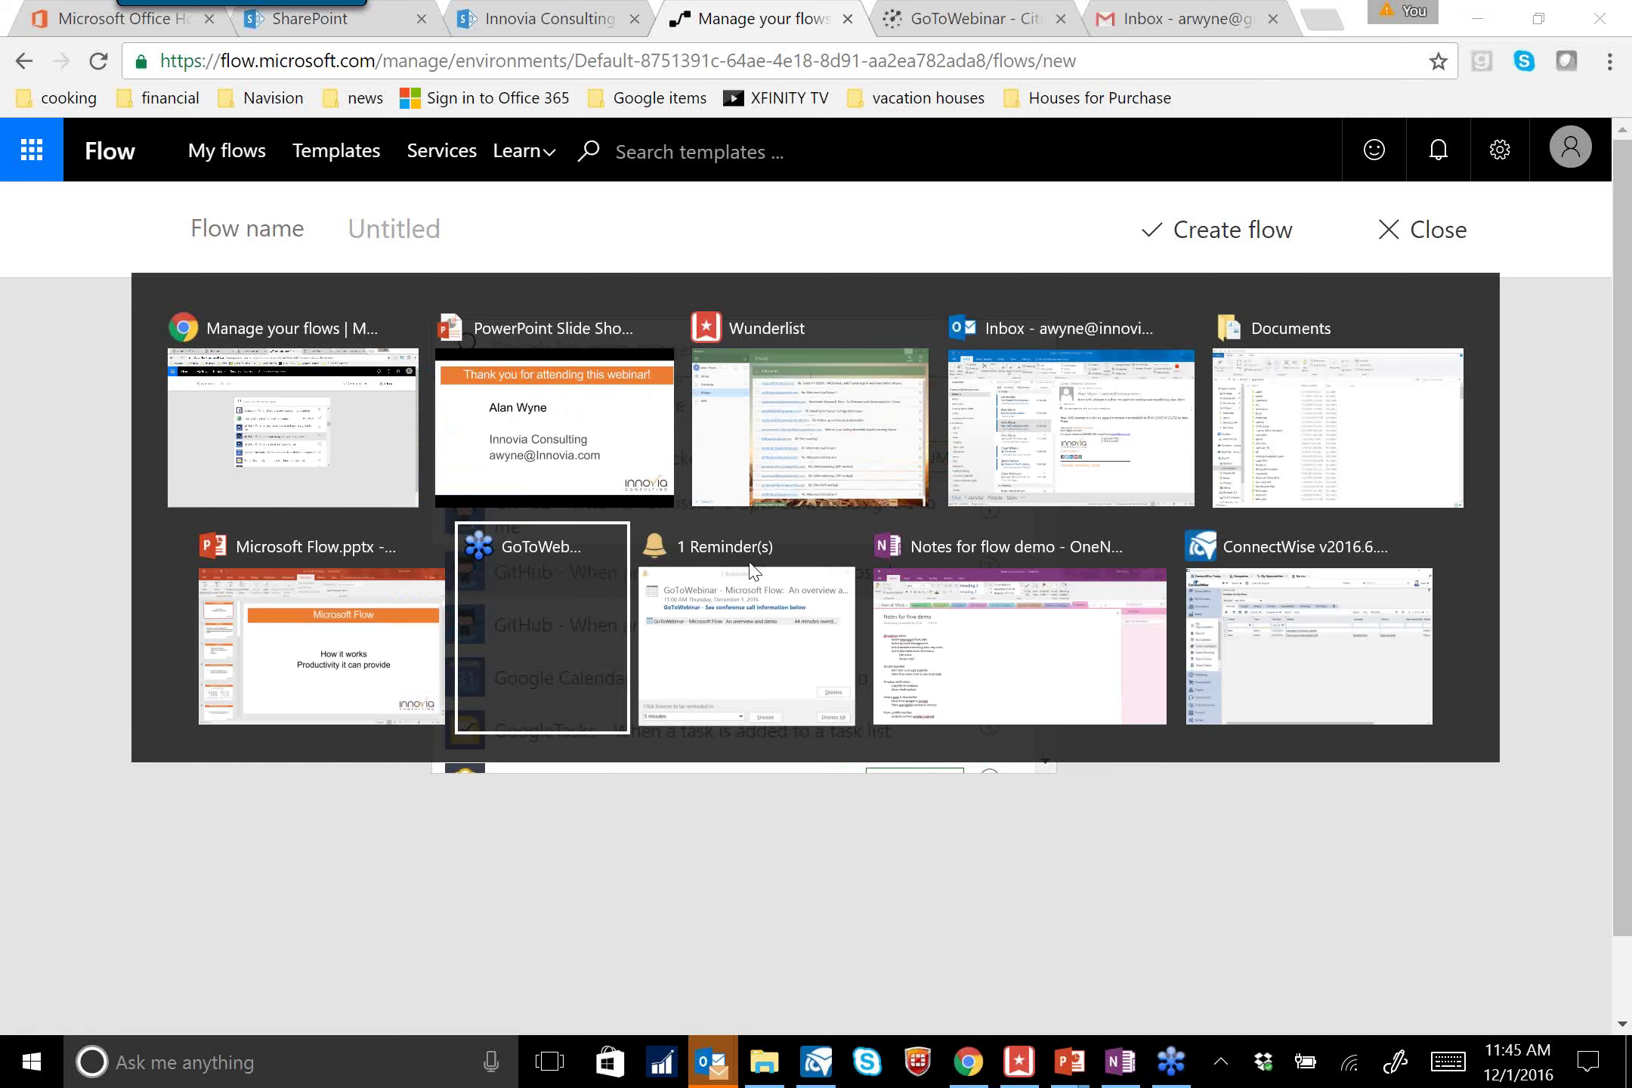
{"action": "key", "text": "alt+Tab"}
{"action": "key", "text": "alt+Tab"}
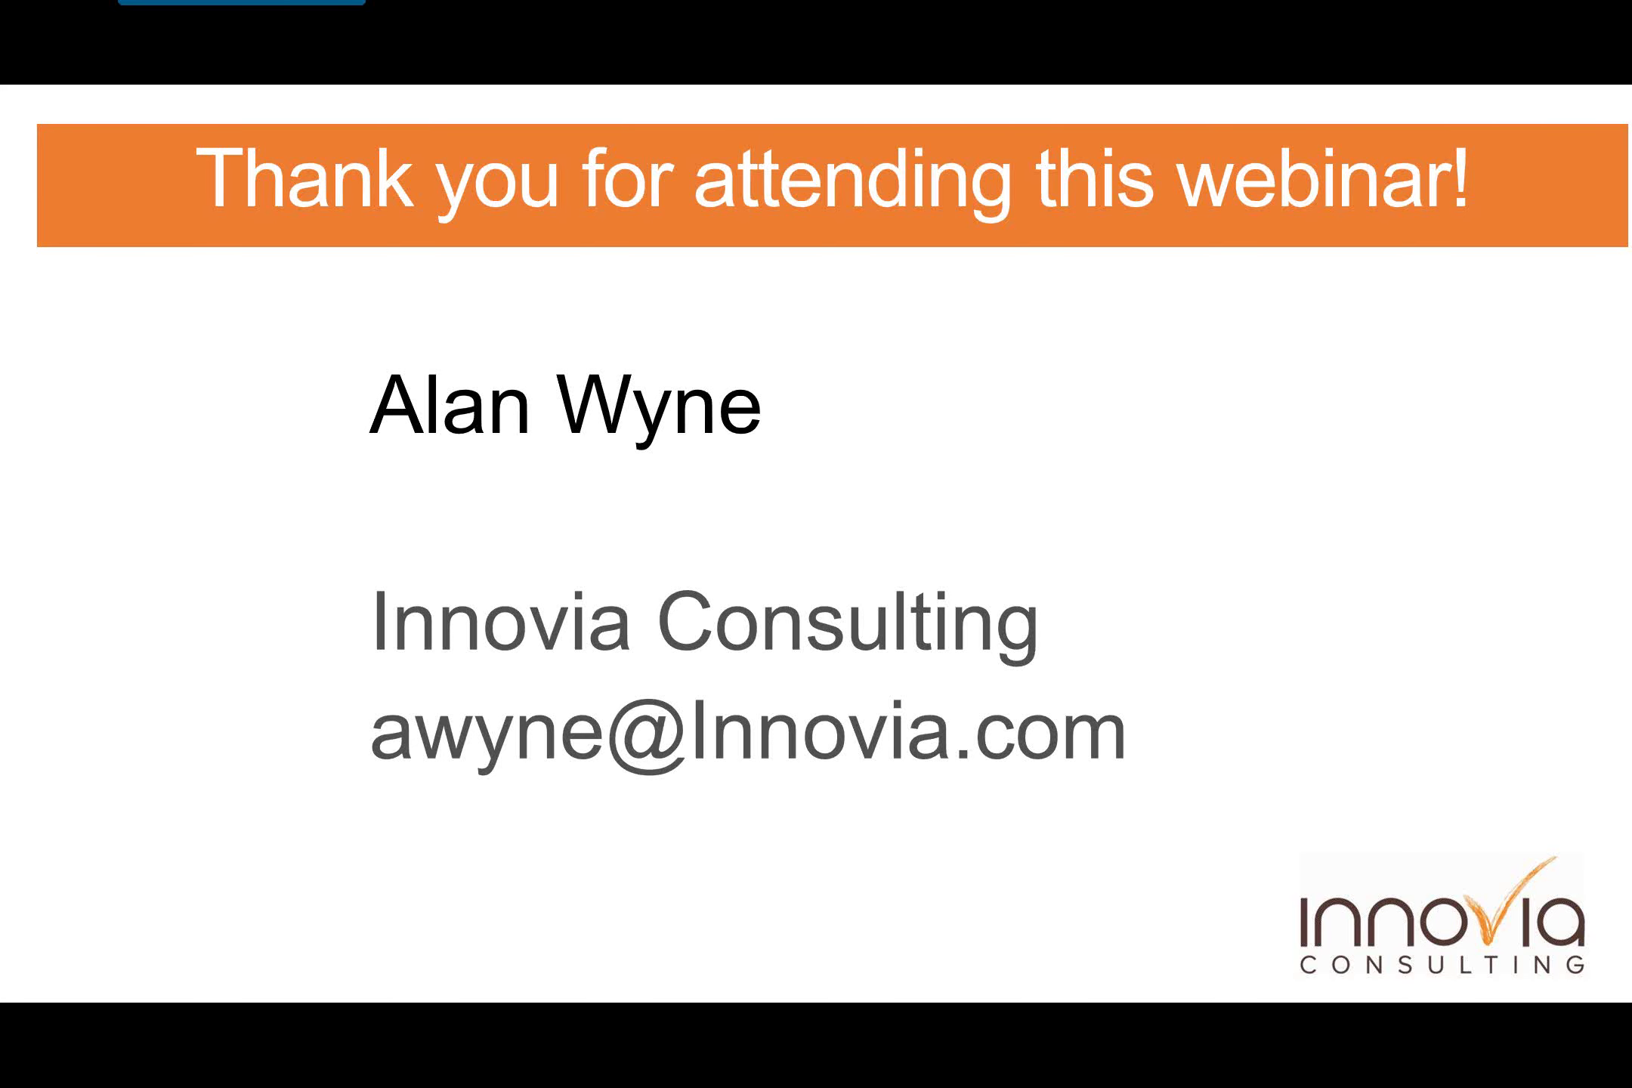